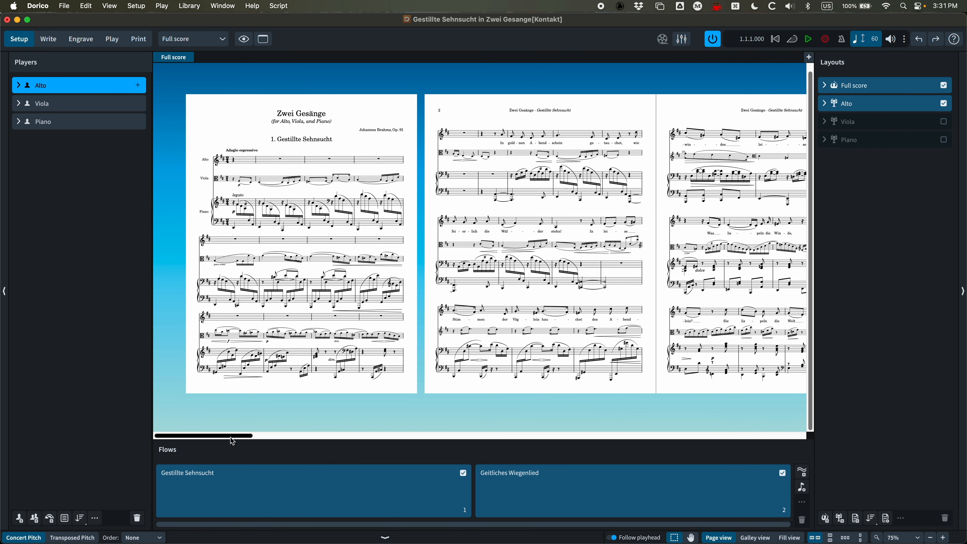
Look through the Zwei Gesänge full score up to the second song, and switch to the Hanon First 20 project.
drag(233, 440, 494, 443)
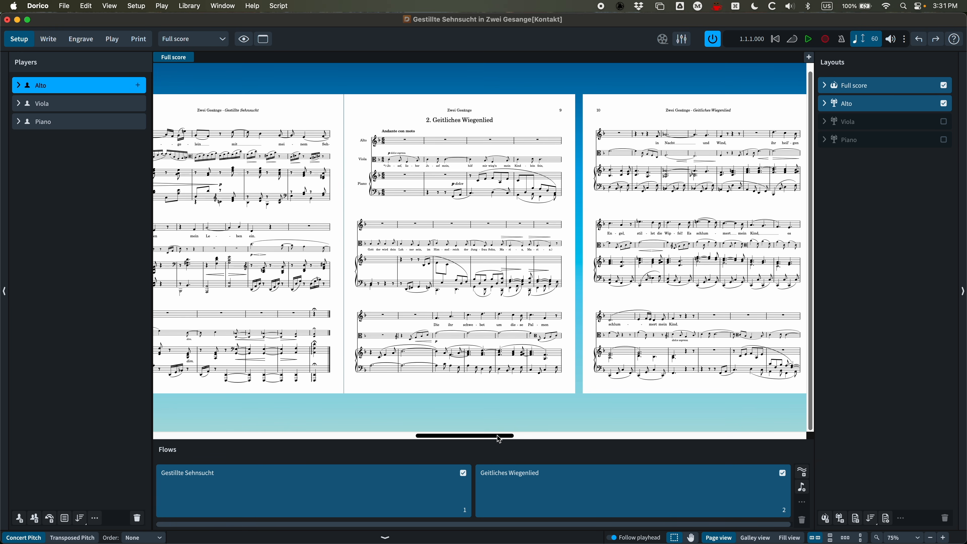
drag(498, 435, 200, 433)
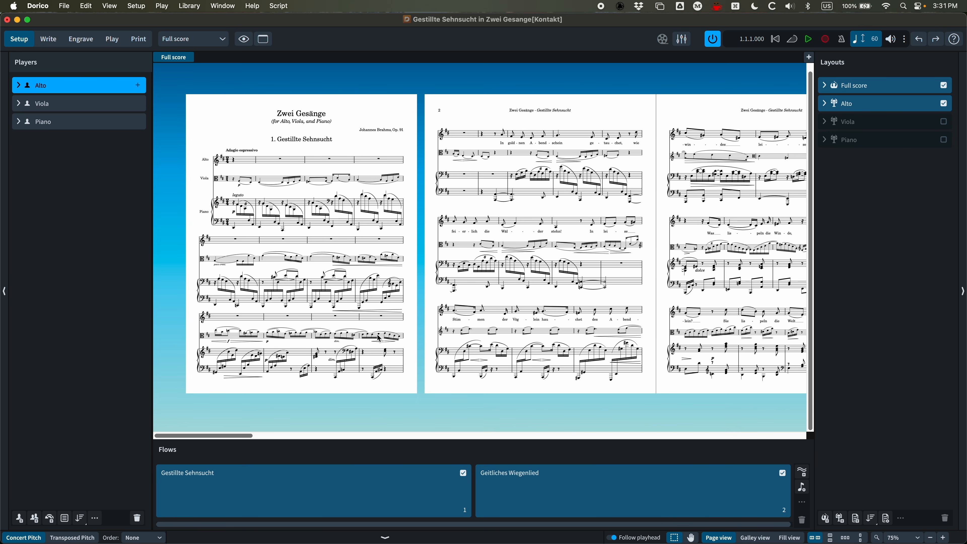
key(ctrl+Up)
click(349, 162)
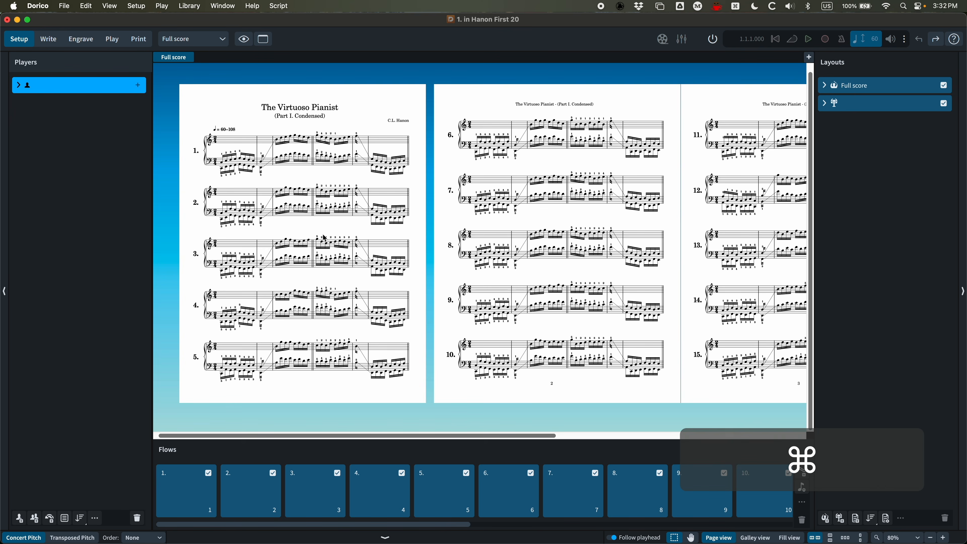
Examine the Hanon full score closely, and look through its pages from exercise 1 to exercise 20.
key(super+equal)
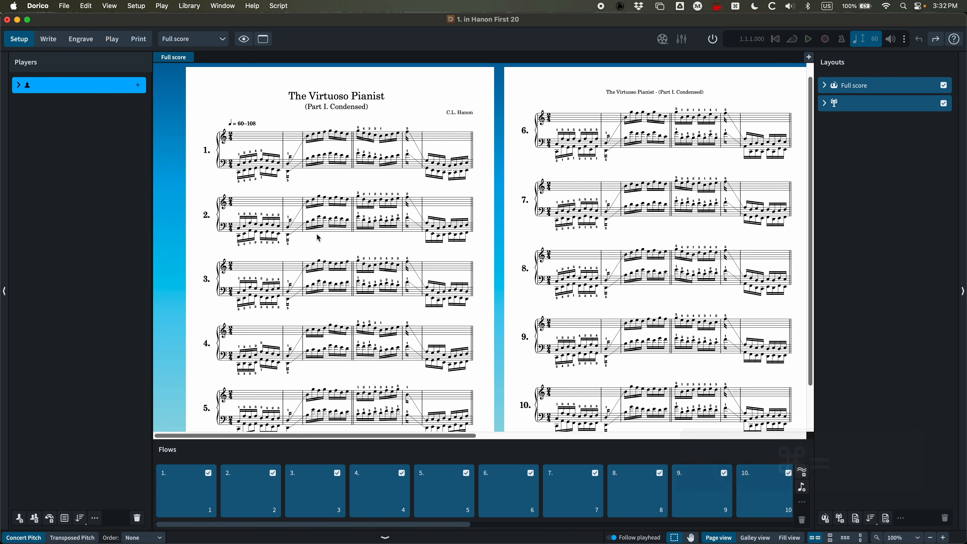
scroll(320, 238, left, 3)
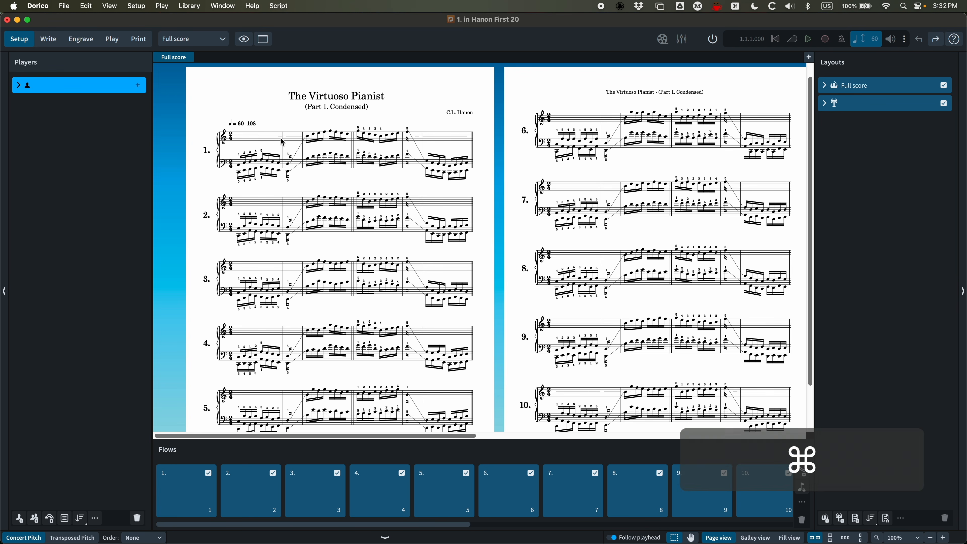
key(super+equal)
scroll(300, 274, left, 5)
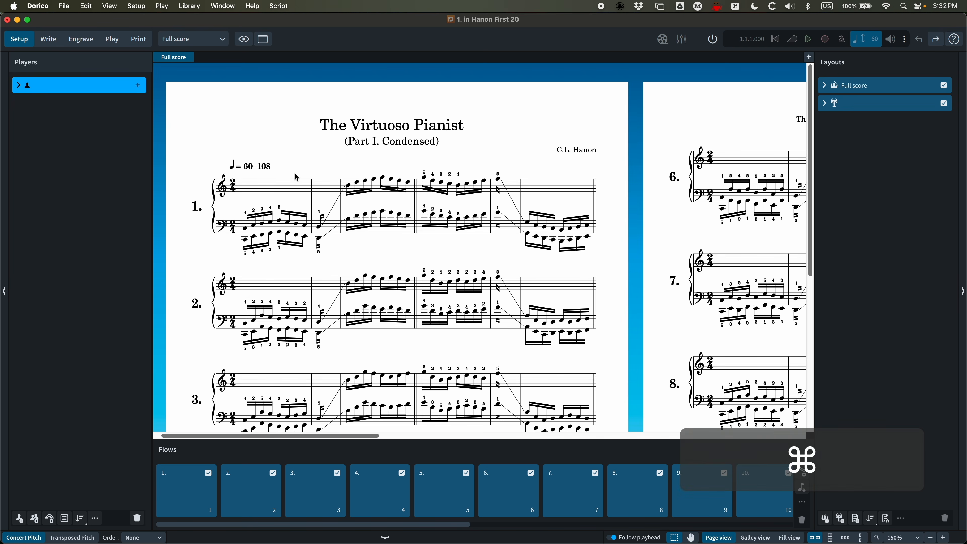
key(super+minus)
key(super+minus)
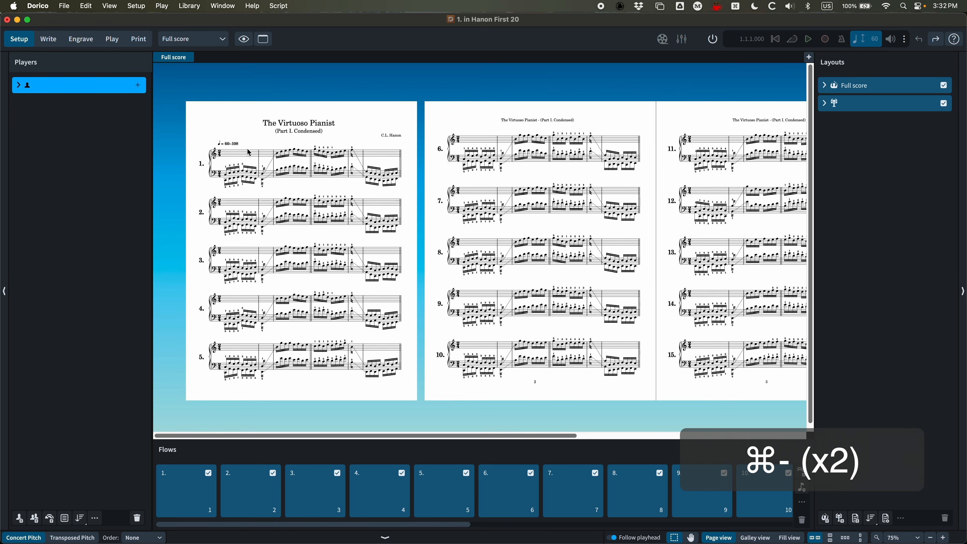
scroll(342, 253, right, 5)
scroll(341, 252, left, 5)
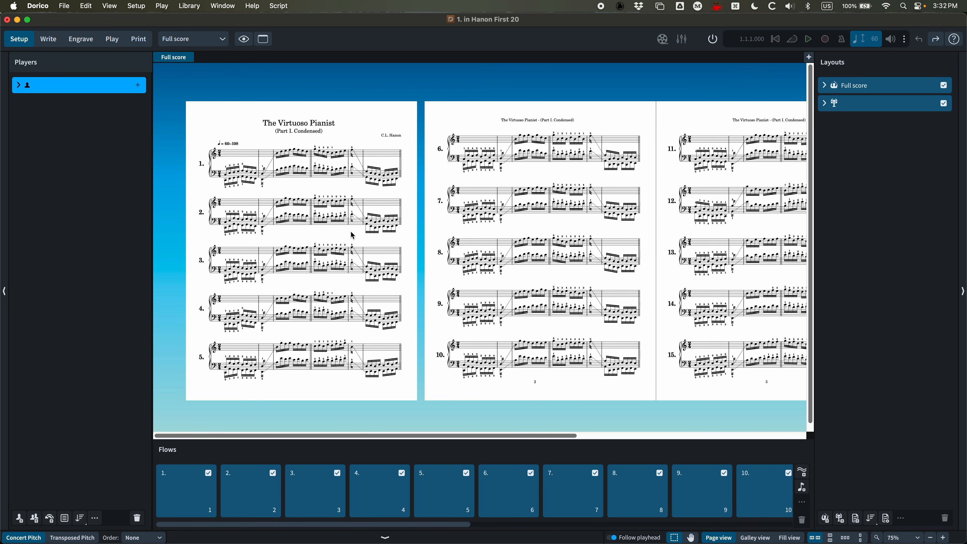
scroll(283, 213, right, 5)
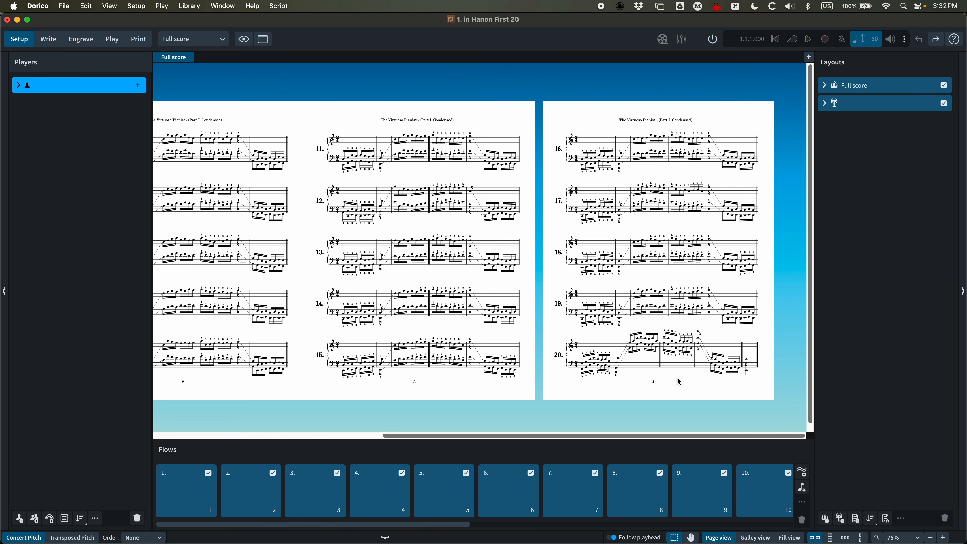
scroll(628, 297, left, 5)
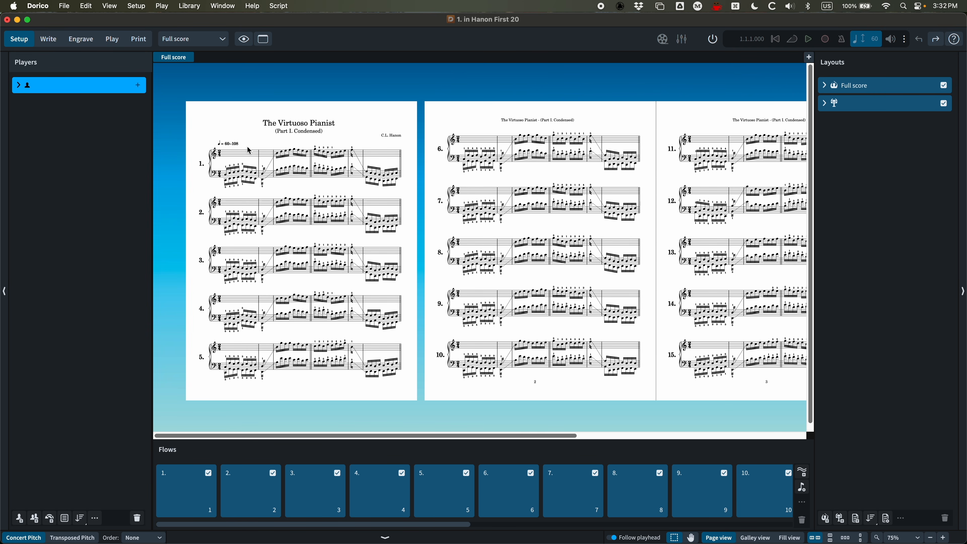
Open the First page template for editing in Engrave mode, and inspect the first two flow title text frames on its left-hand page.
click(81, 39)
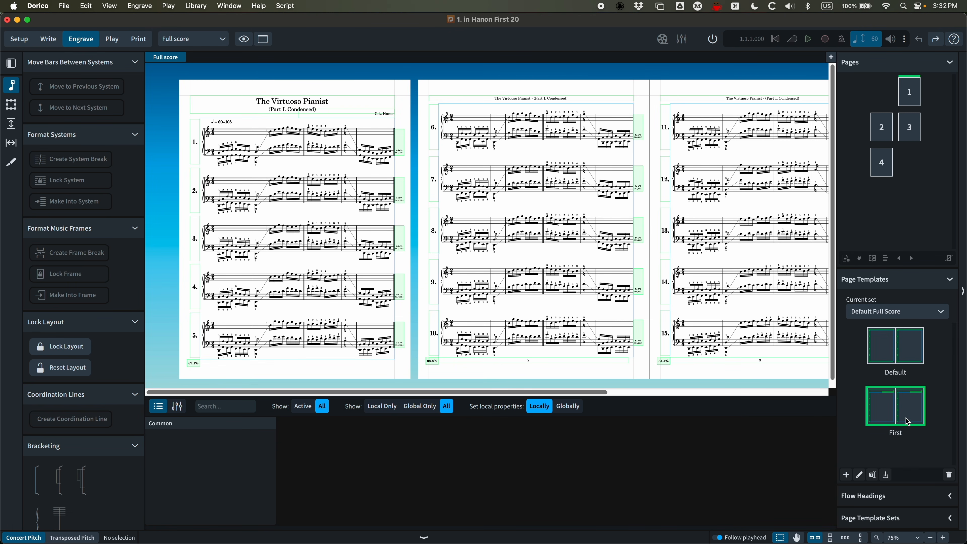
click(895, 410)
double_click(893, 407)
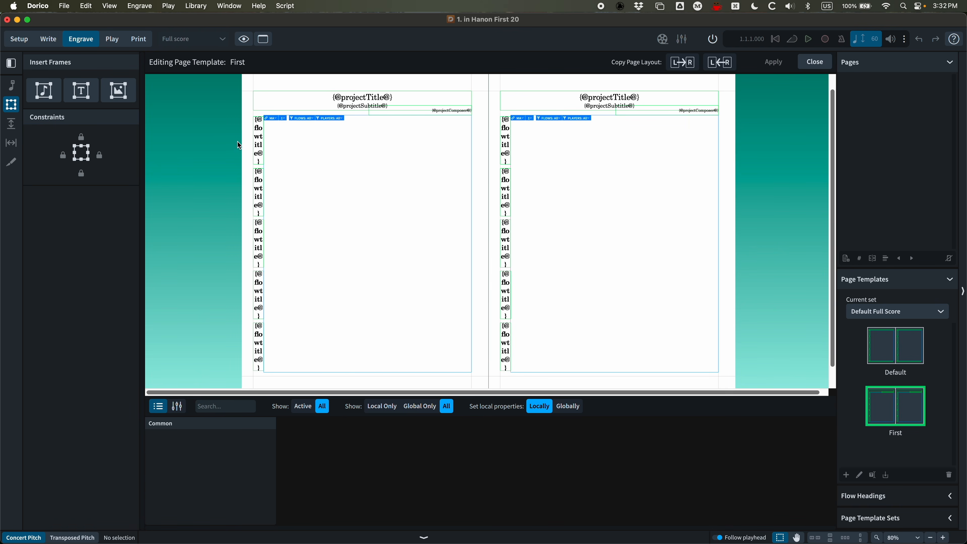
click(255, 134)
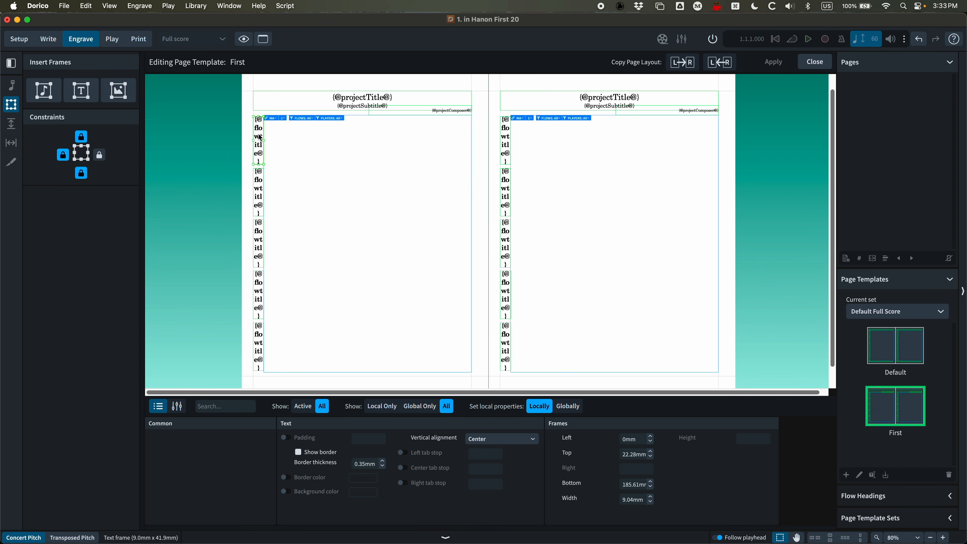
click(255, 182)
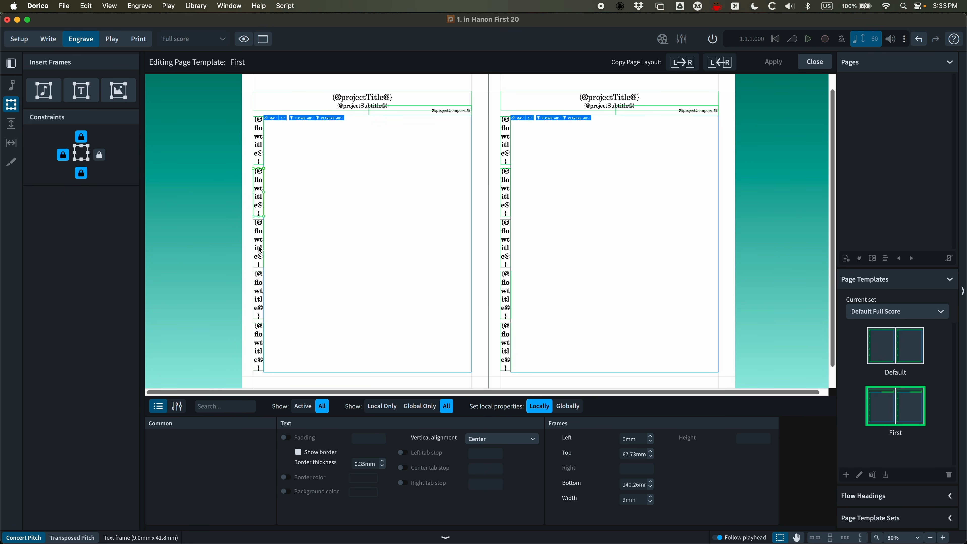
Return to Setup mode and view the flow titles in Project Info.
click(21, 44)
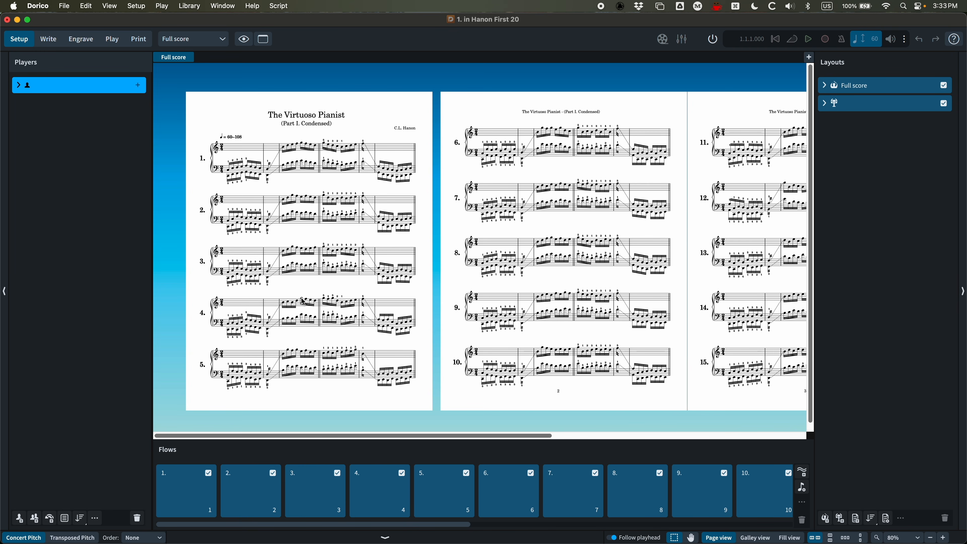
key(super+i)
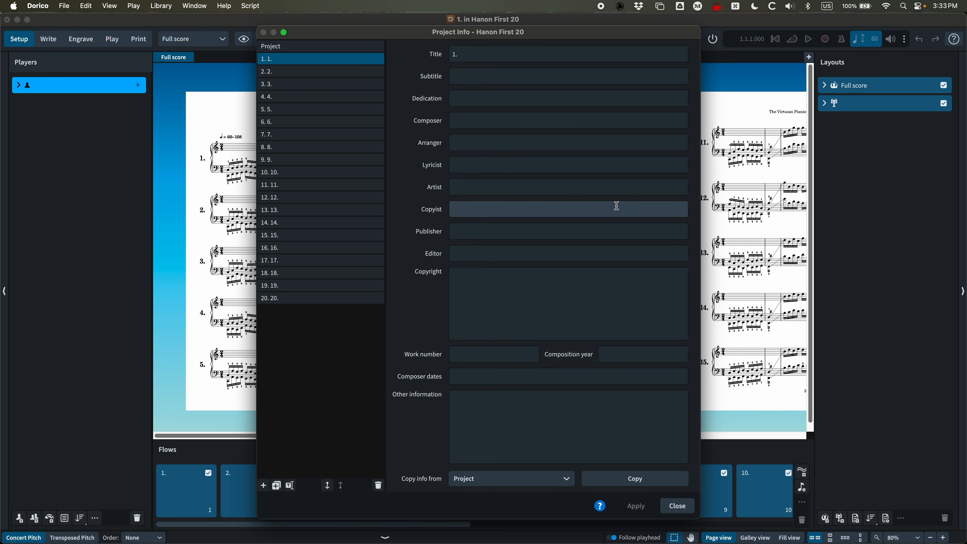
click(678, 506)
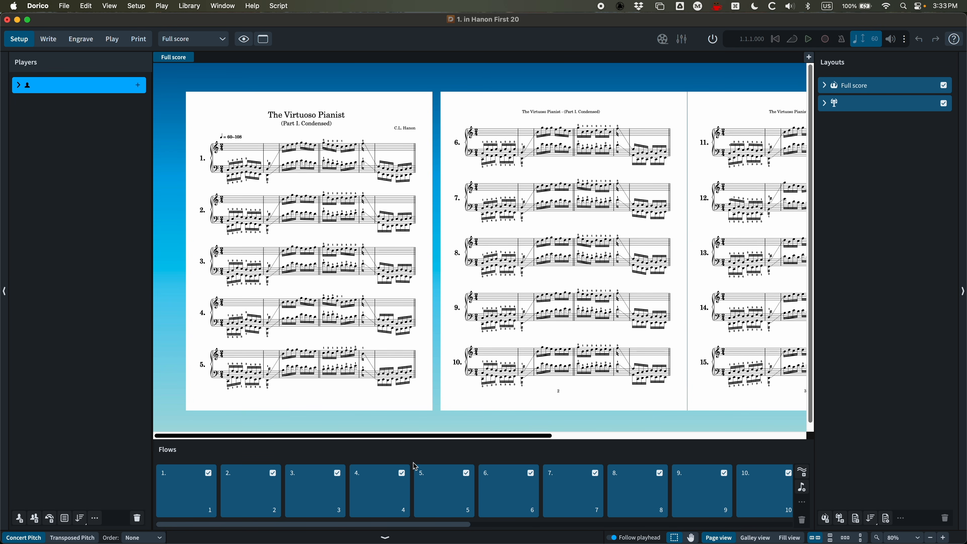
Reorder the flows so 5 comes before 4, 2 comes after 3, and 9 comes before 8.
click(451, 498)
drag(450, 496, 364, 496)
drag(263, 493, 354, 492)
drag(678, 498, 624, 496)
Reorder the remaining flows so 13 comes before 12 and 16 comes before 15.
scroll(521, 500, right, 10)
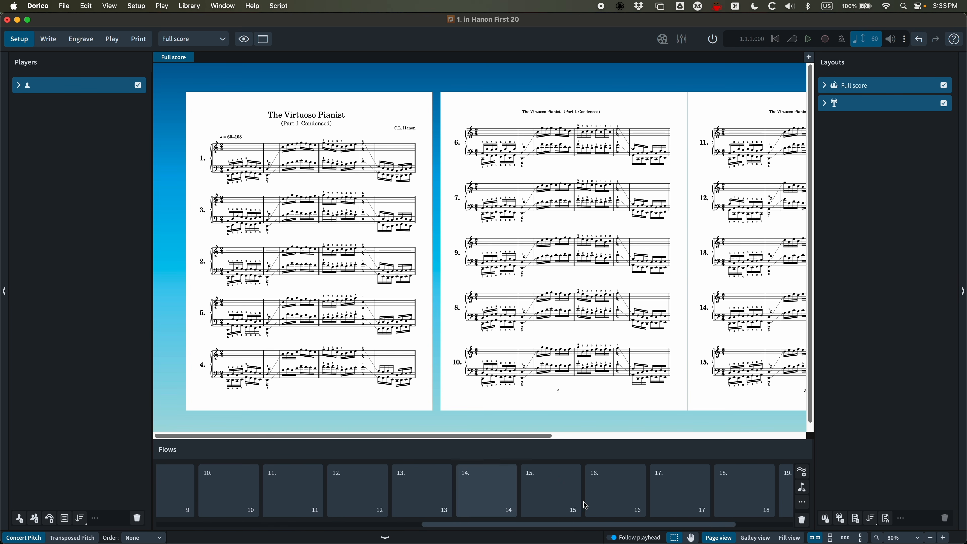
drag(521, 500, 438, 495)
drag(252, 494, 344, 495)
drag(674, 494, 620, 489)
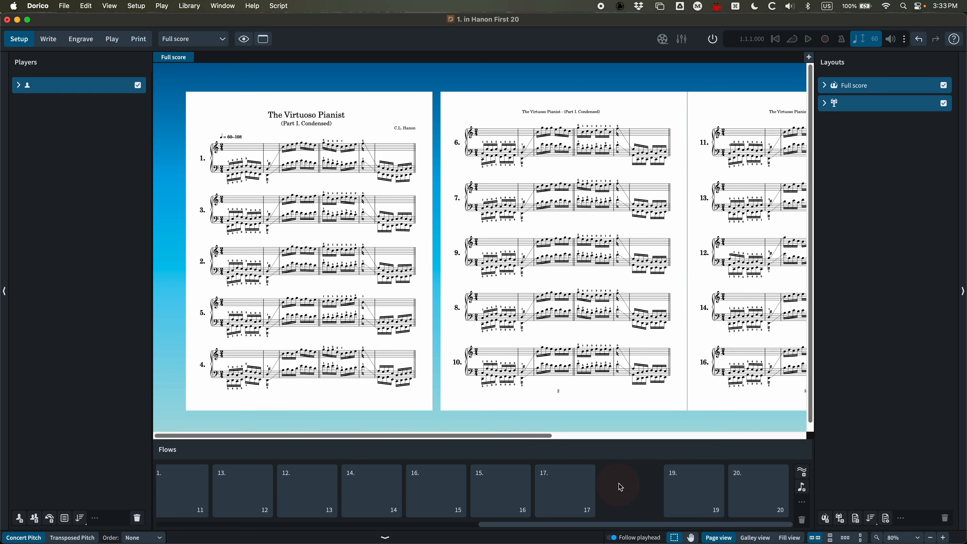
scroll(373, 482, left, 10)
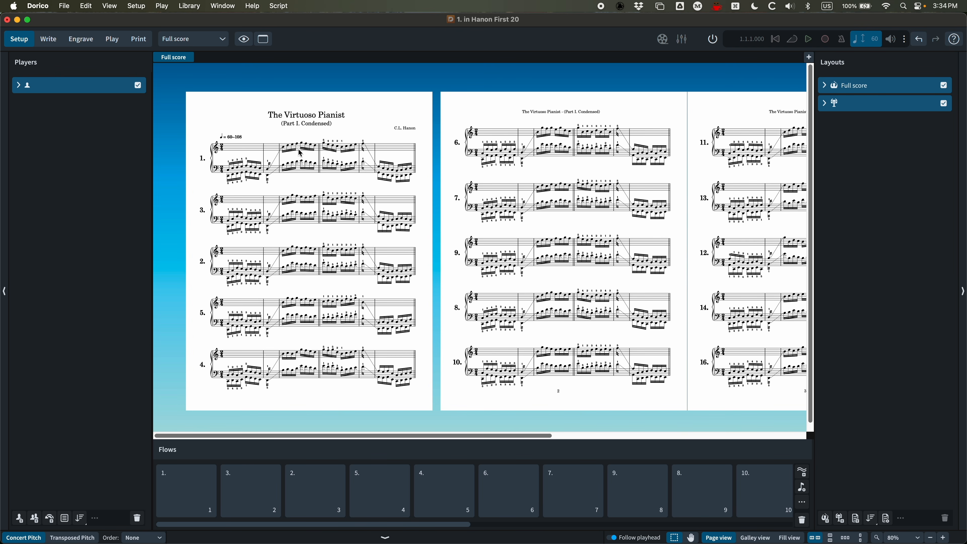
Switch to the Gestillte Sehnsucht project and show its tracks from the first bar in Play mode.
key(ctrl+Up)
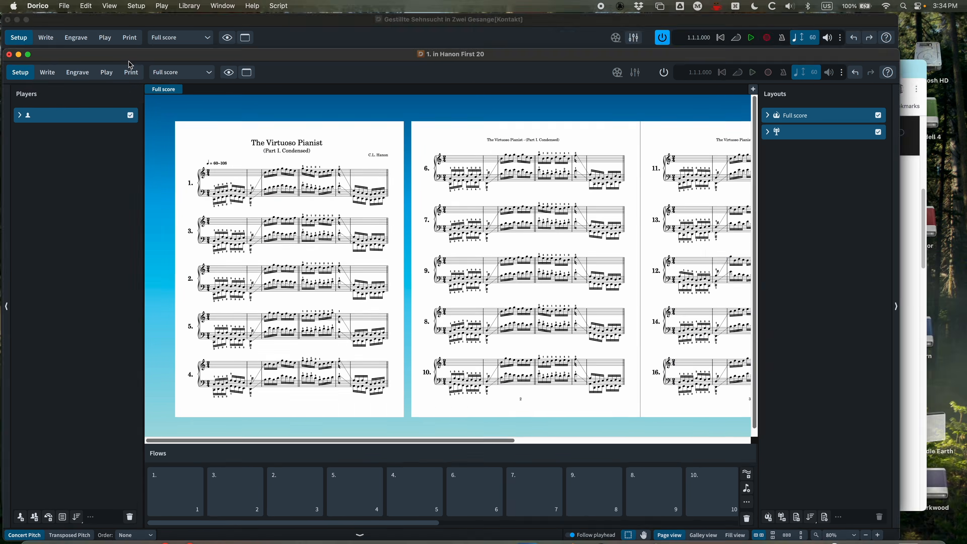
click(303, 109)
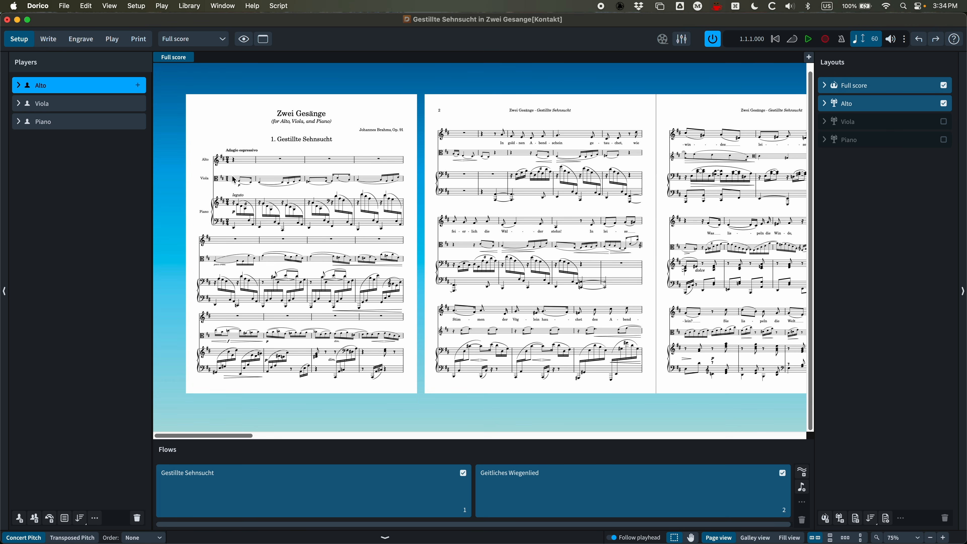
key(super)
key(super+4)
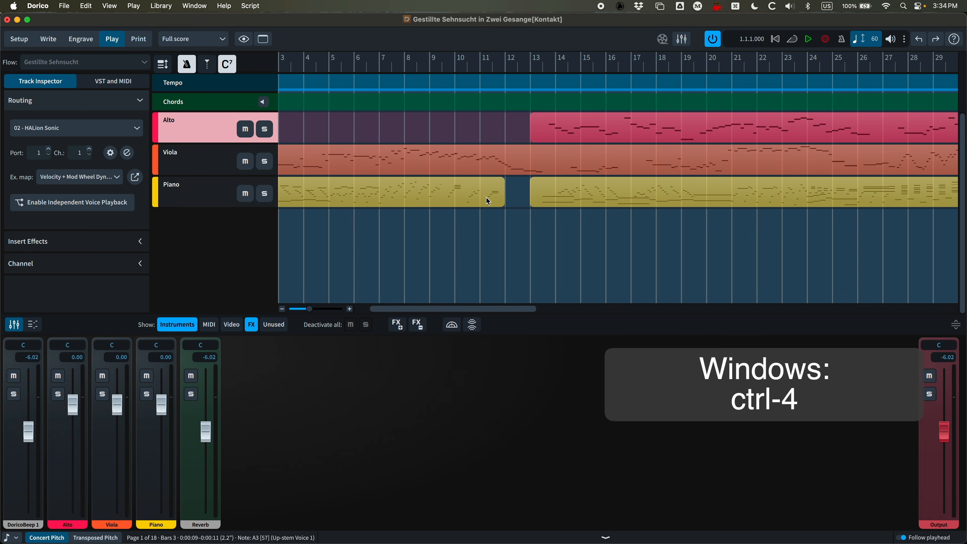
scroll(484, 195, left, 4)
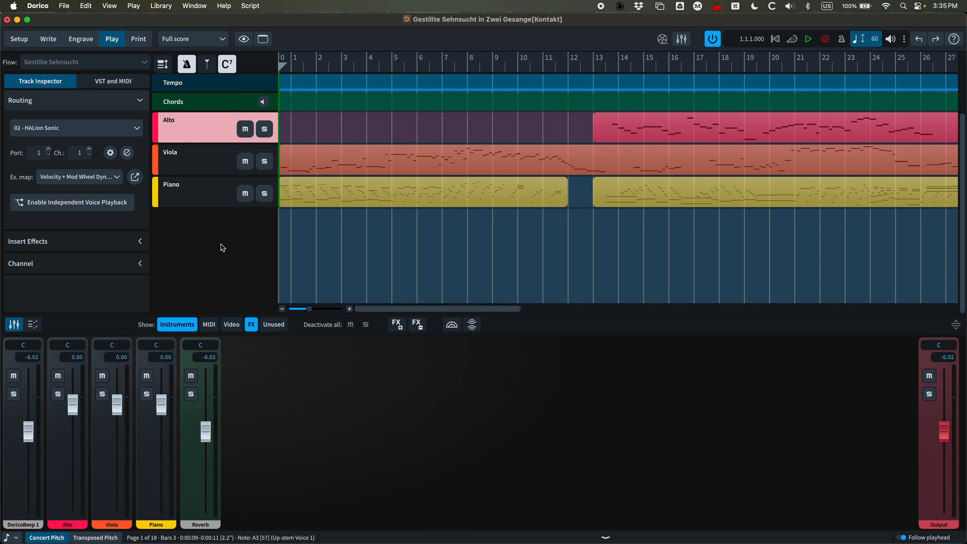
Compare the routing and expression map settings of the Viola, Alto and Piano tracks.
mouse_move(358, 86)
click(205, 158)
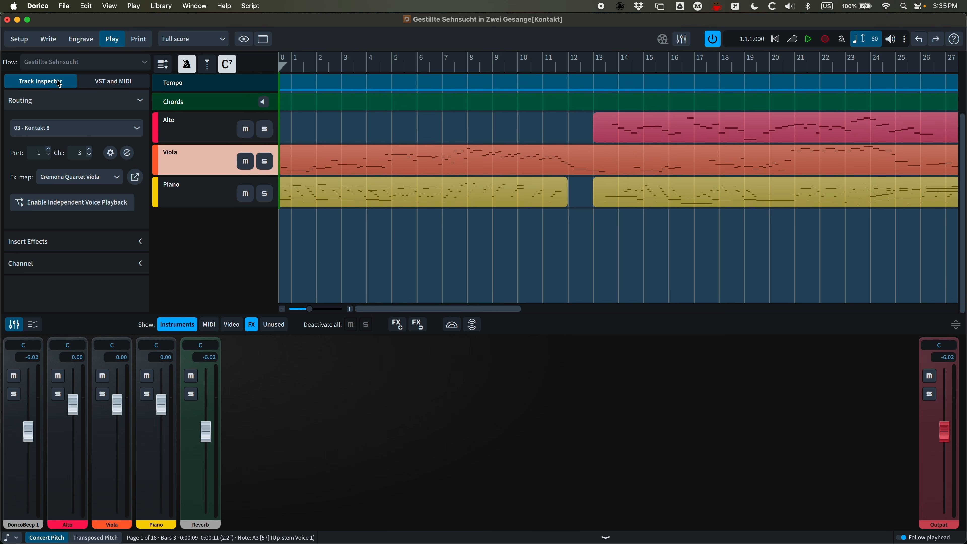
click(190, 126)
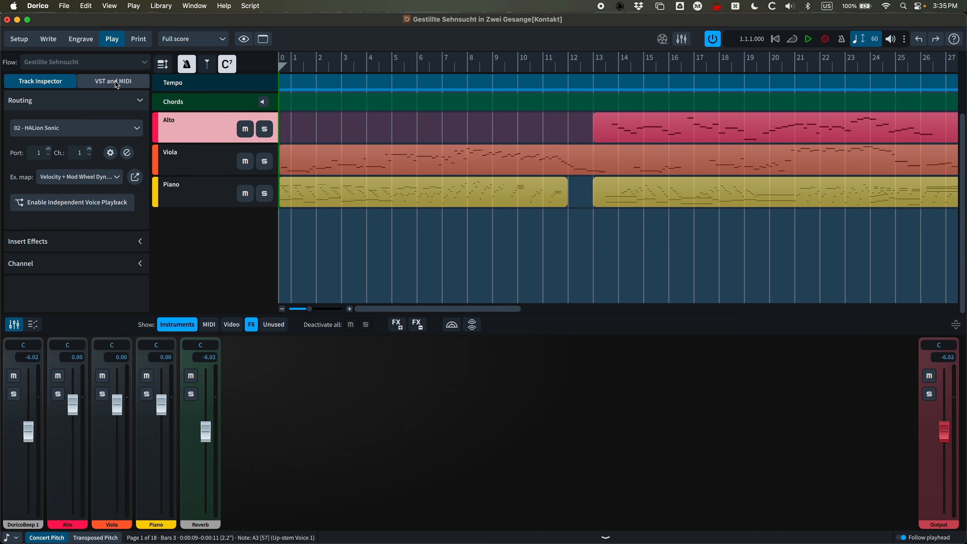
click(200, 169)
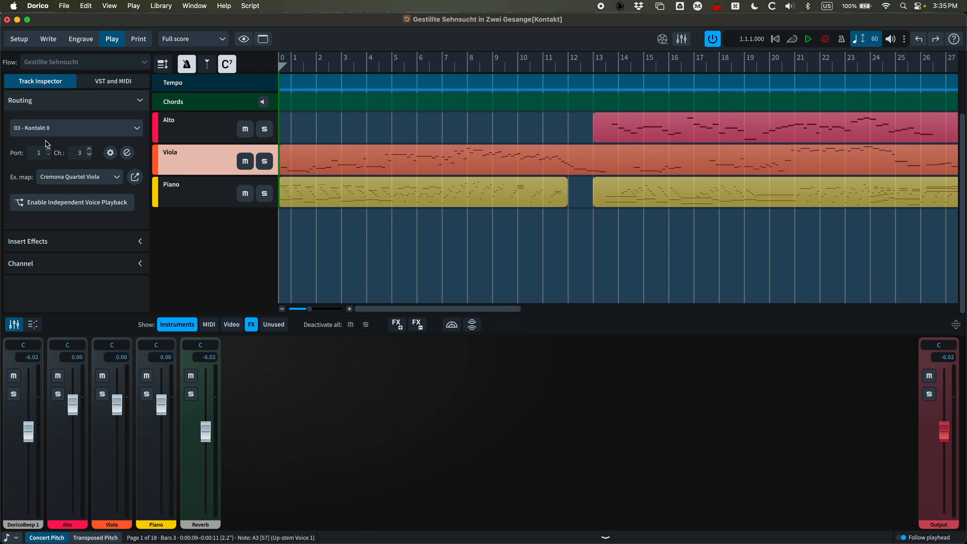
click(189, 192)
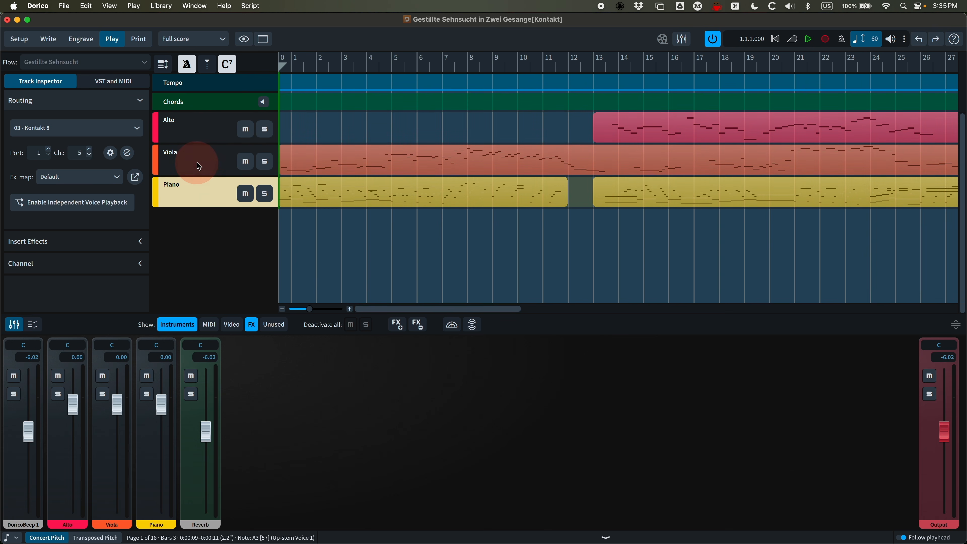
click(198, 163)
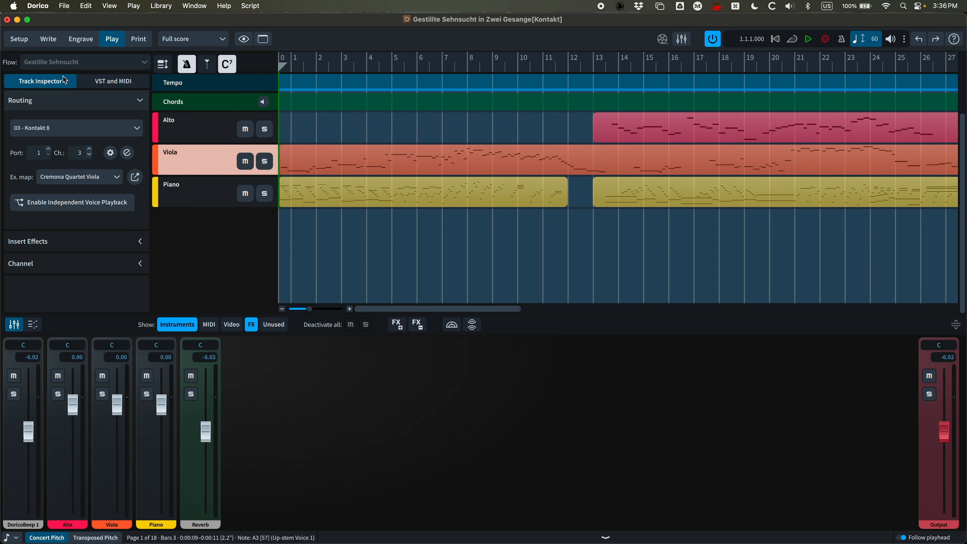
Open the Kontakt 8 instrument window from the project's VST instruments, and move it slightly to the right.
click(118, 84)
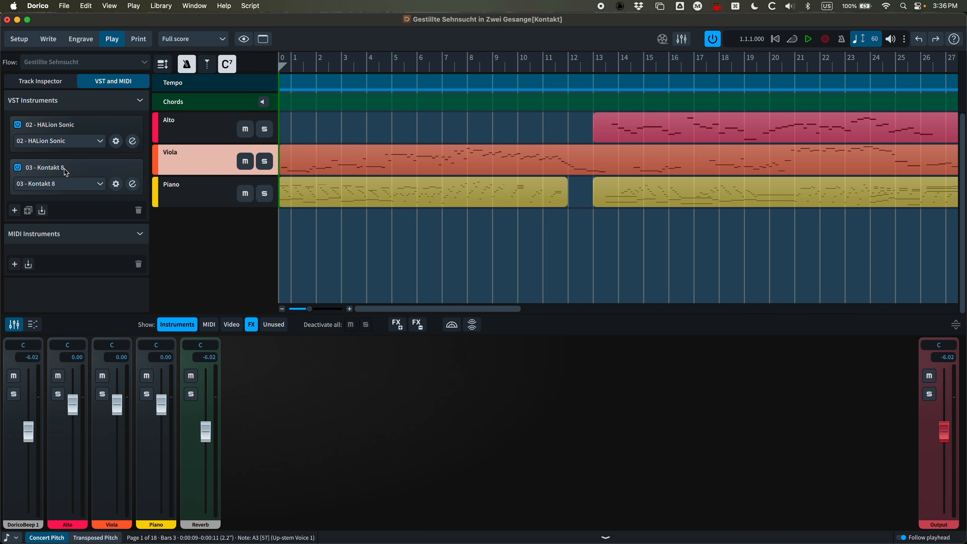
click(135, 185)
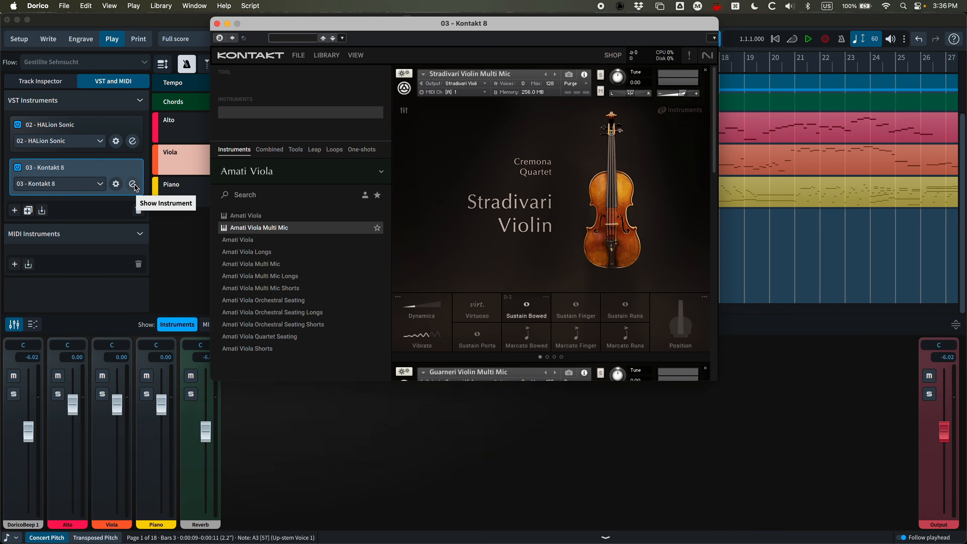
drag(419, 30, 443, 28)
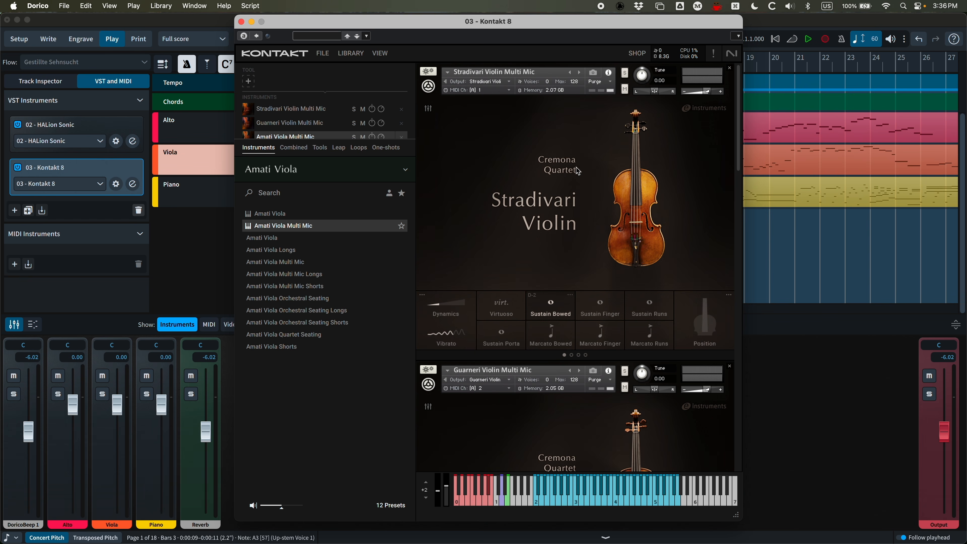
Look through the Cremona Quartet instruments loaded in Kontakt 8 down to the Amati Viola.
scroll(464, 171, down, 2)
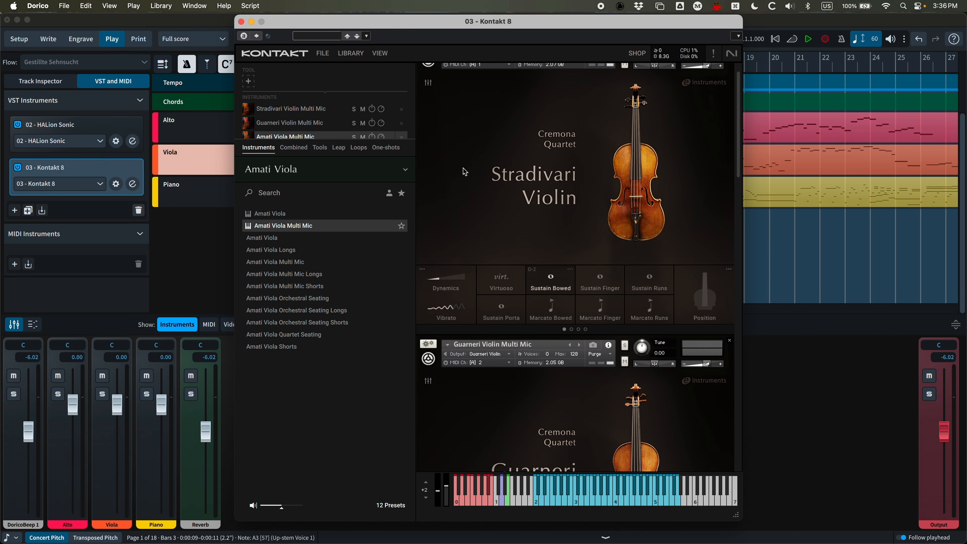
scroll(465, 172, up, 2)
scroll(465, 172, down, 2)
scroll(465, 171, down, 10)
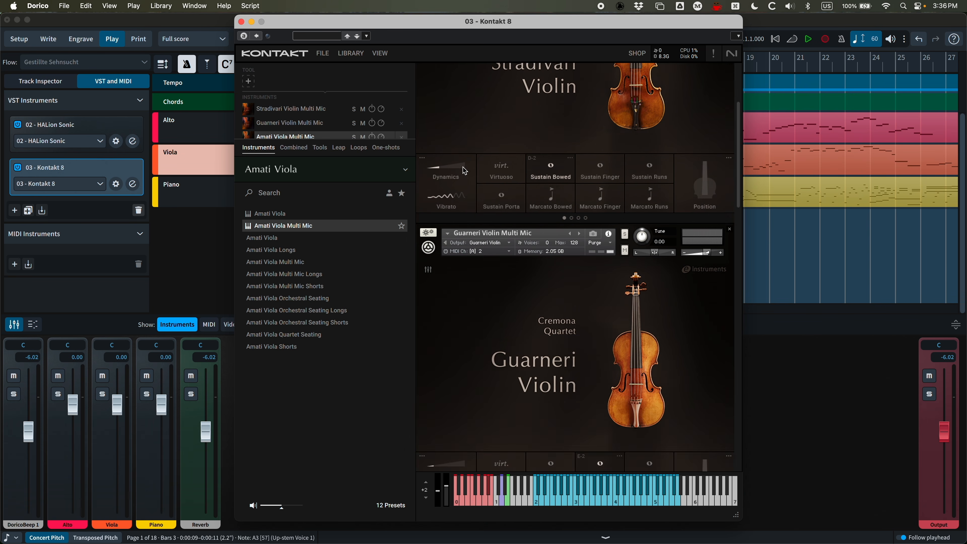
scroll(464, 171, down, 4)
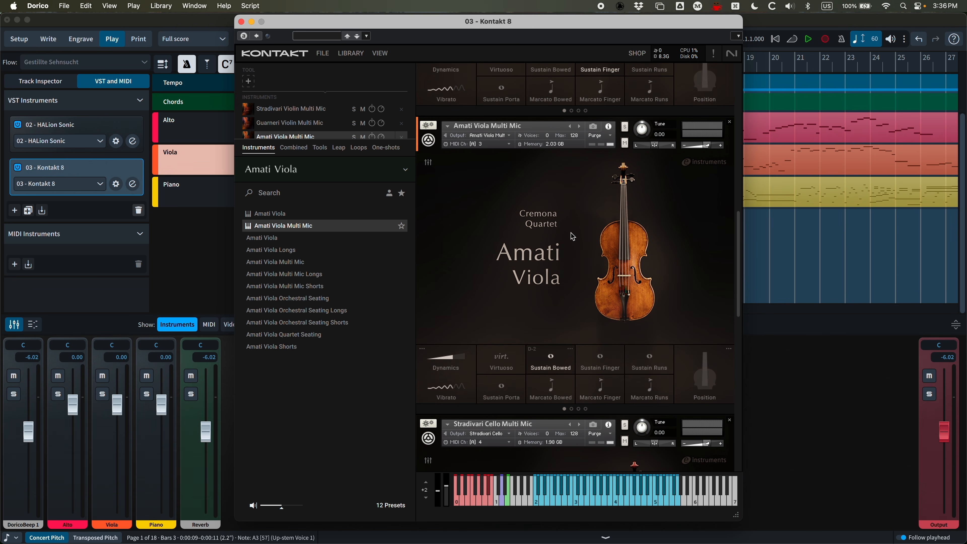
Look through the remaining loaded Kontakt 8 instruments down to The Grandeur, return to the Stradivari Violin, and close the Kontakt window.
scroll(504, 282, down, 20)
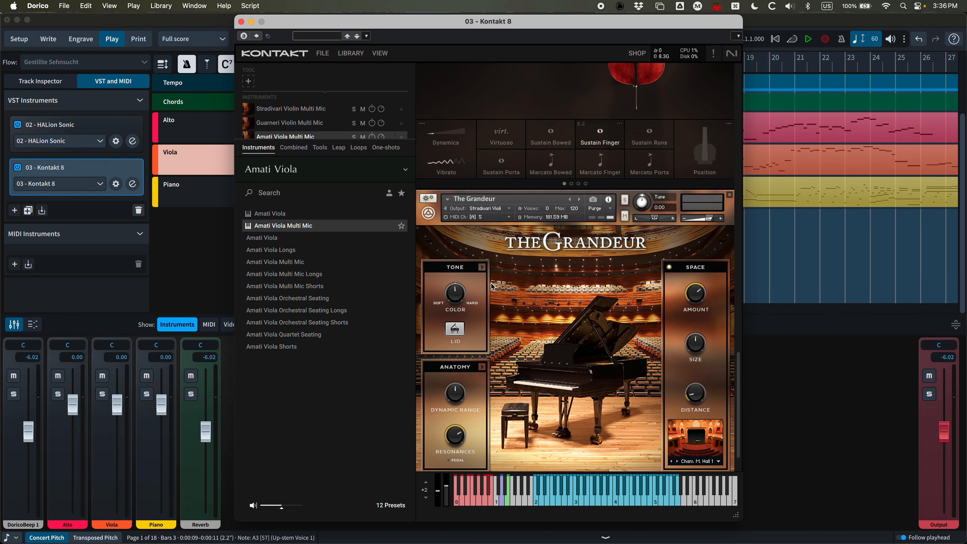
scroll(554, 293, up, 10)
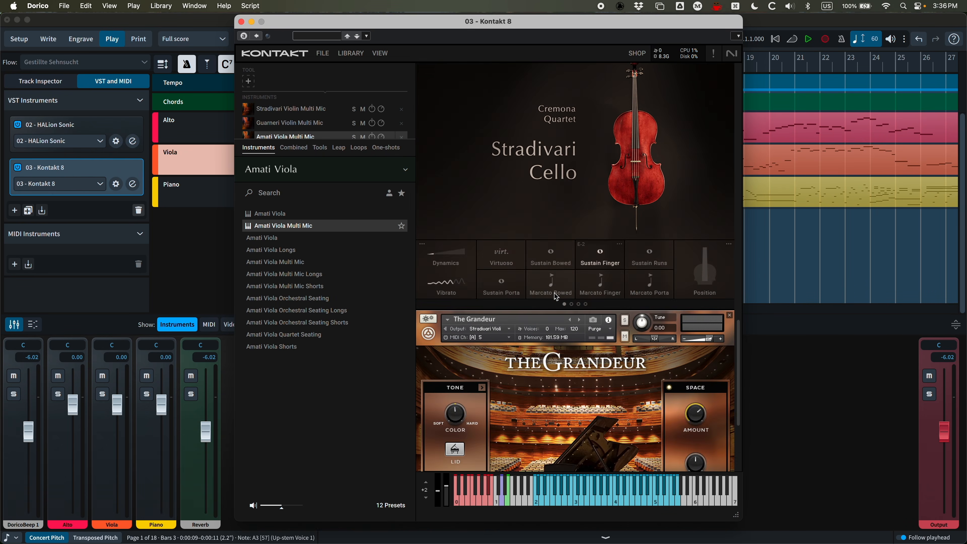
scroll(554, 293, up, 6)
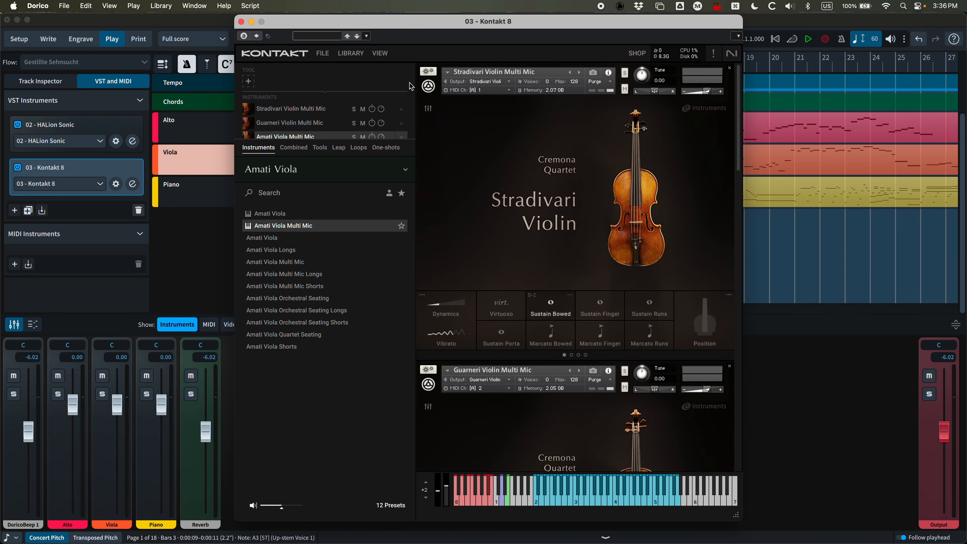
click(252, 21)
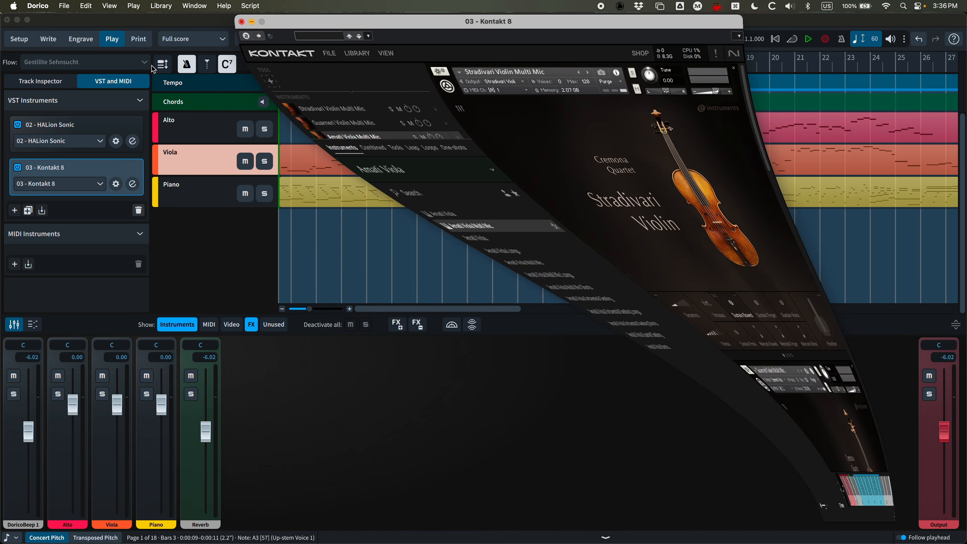
Inspect the routing, channel and expression map of the Piano track and the Viola track.
click(40, 82)
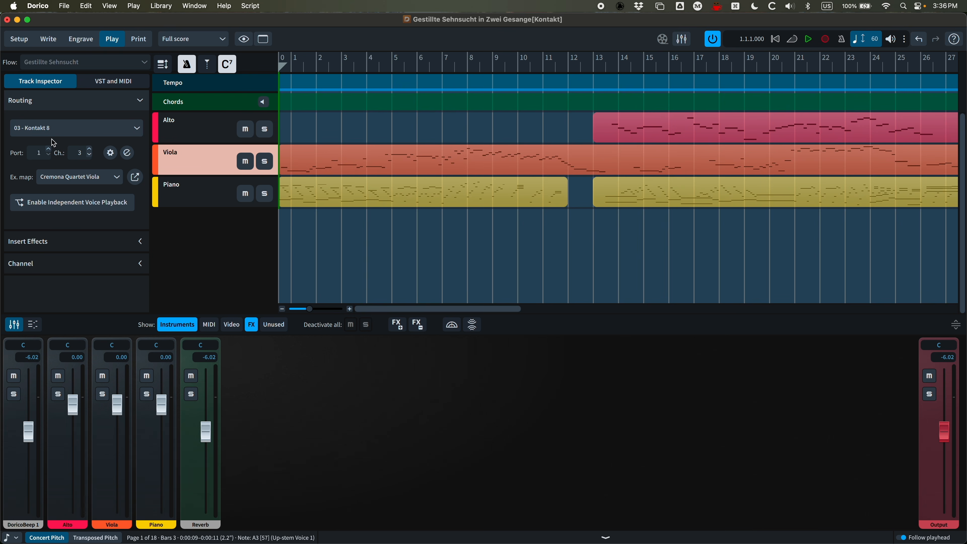
click(207, 195)
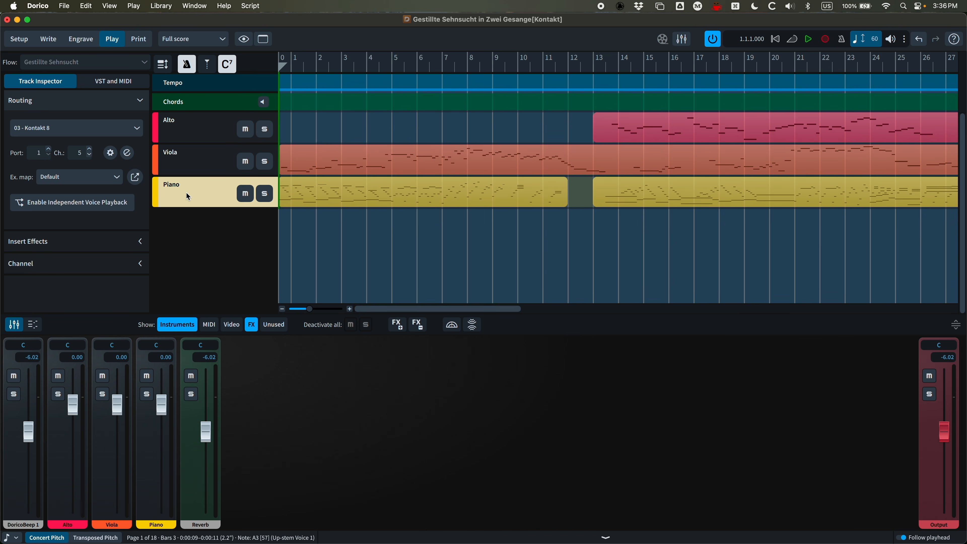
click(193, 164)
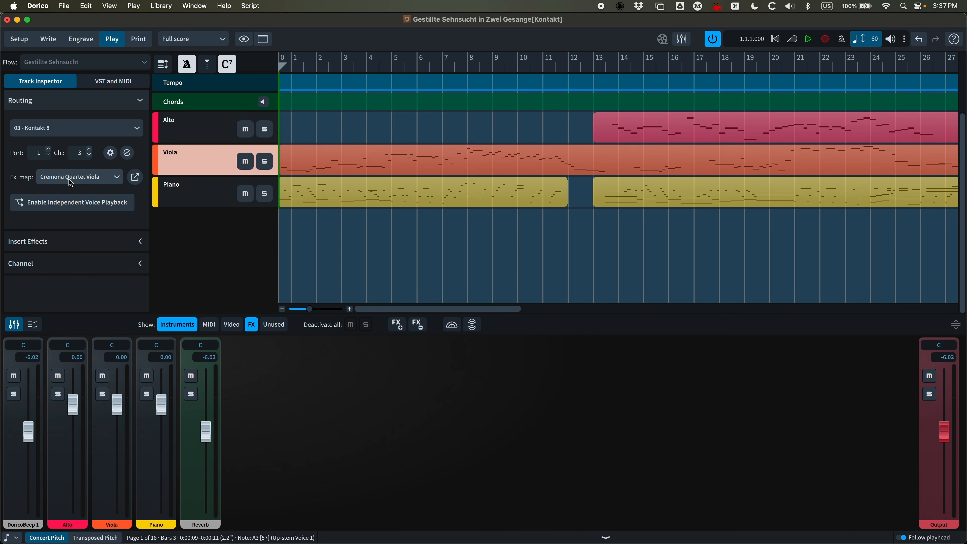
Open the Cremona Quartet Viola expression map, look through its base and add-on switches, and leave it without saving changes.
click(136, 178)
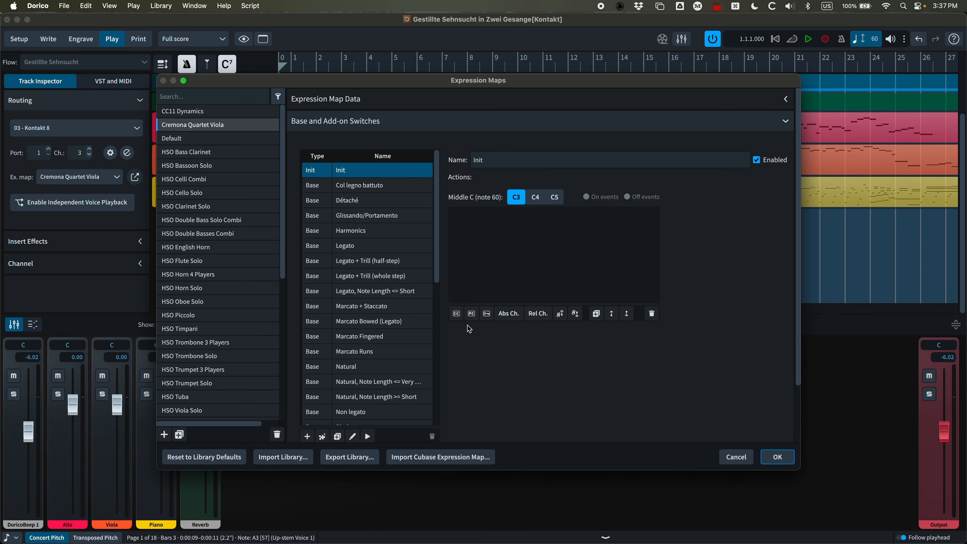
scroll(397, 329, down, 10)
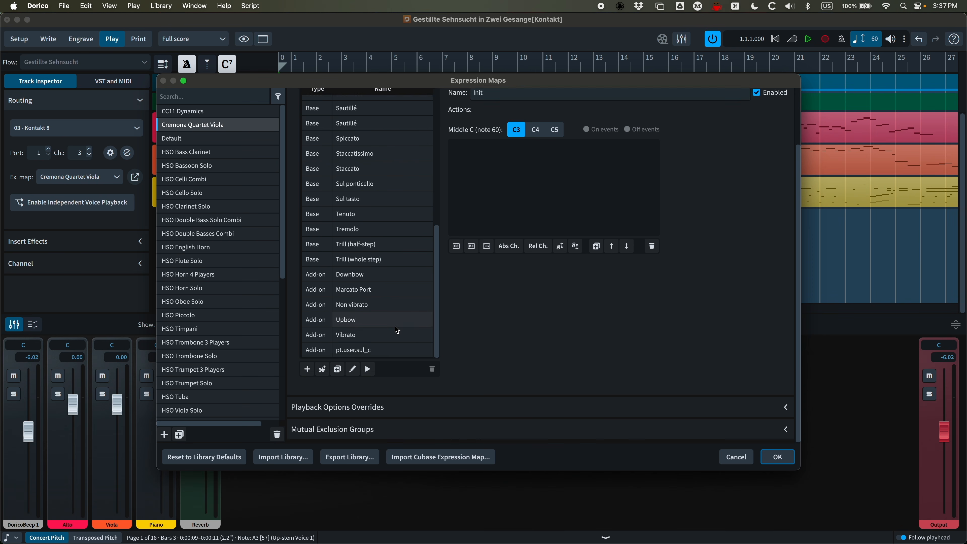
scroll(397, 328, up, 10)
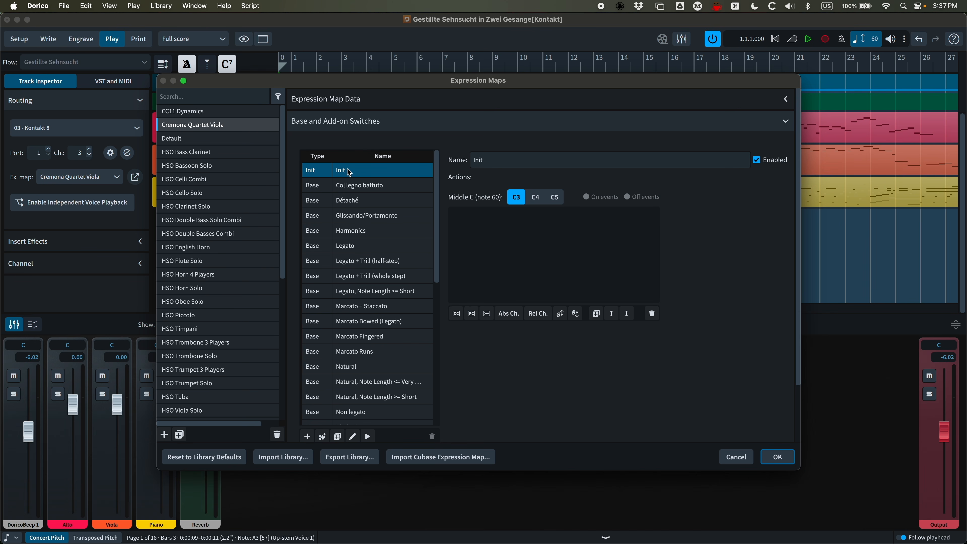
scroll(366, 241, down, 6)
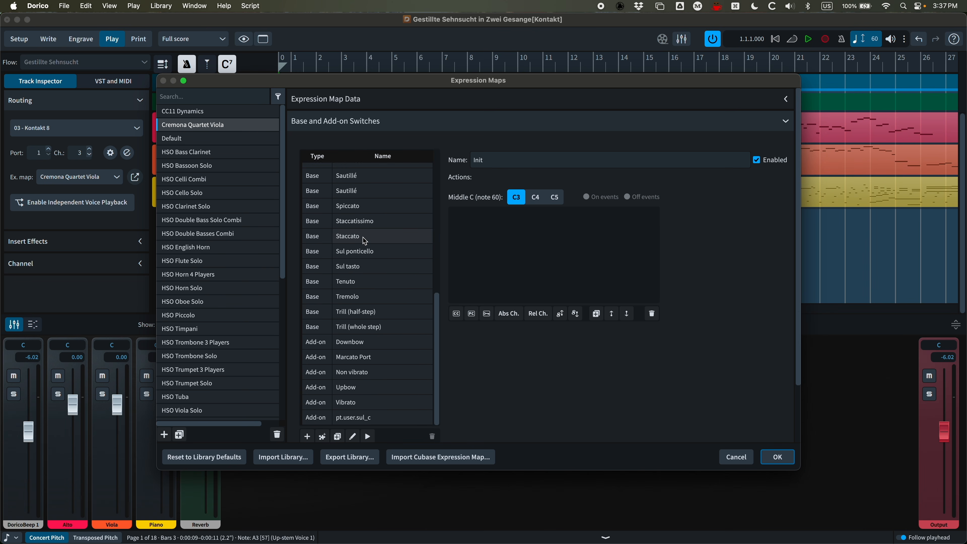
scroll(368, 282, up, 6)
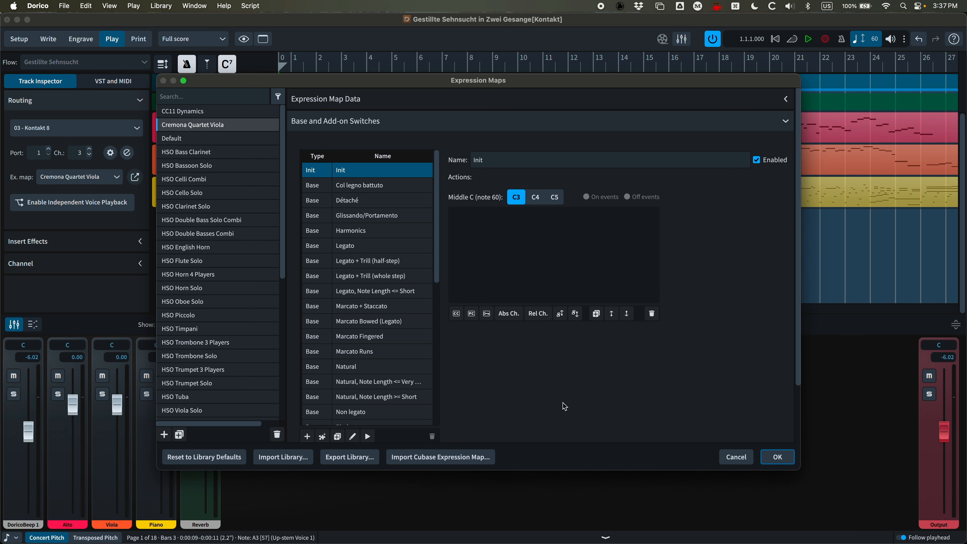
click(737, 457)
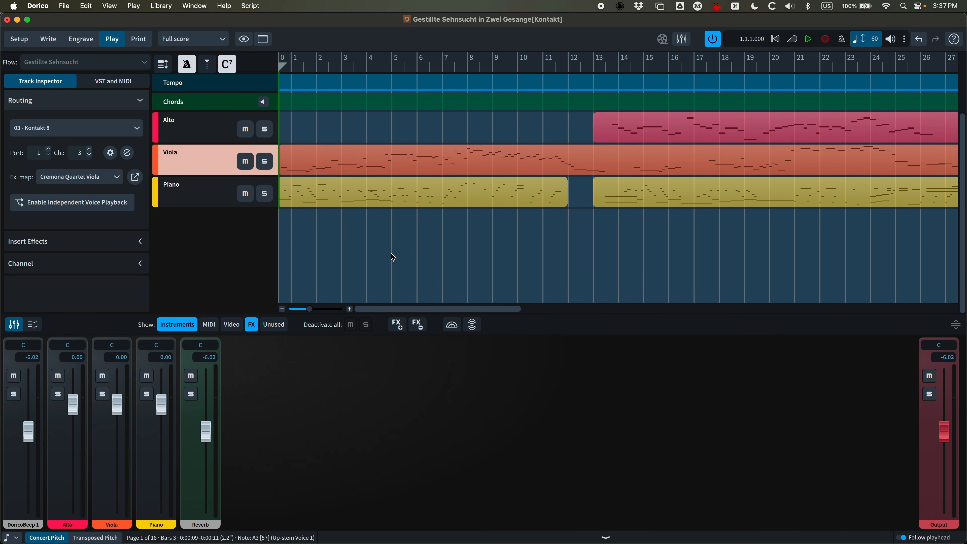
Switch to Chrome and show the beginning of the Playback Templates for Dorico page.
key(ctrl+Up)
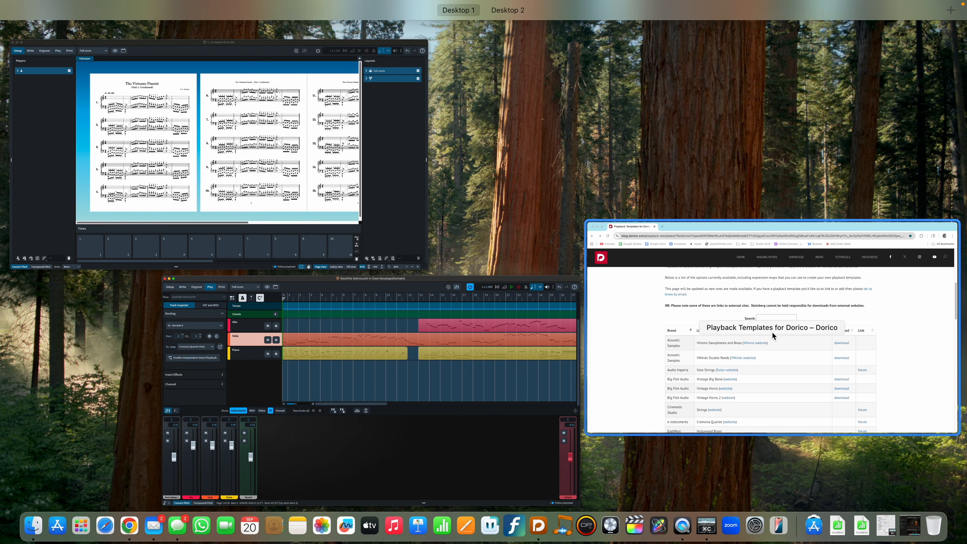
click(773, 335)
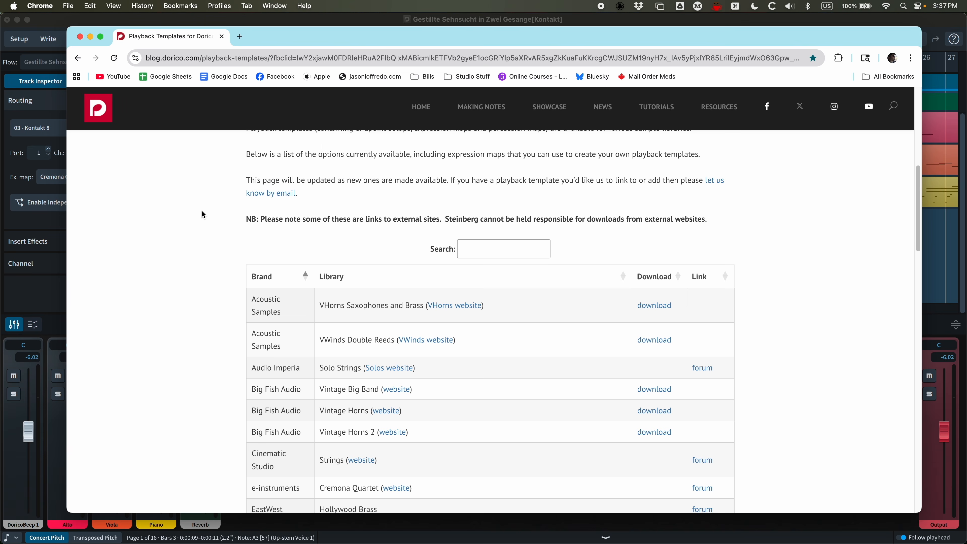
scroll(203, 215, up, 3)
scroll(202, 213, up, 6)
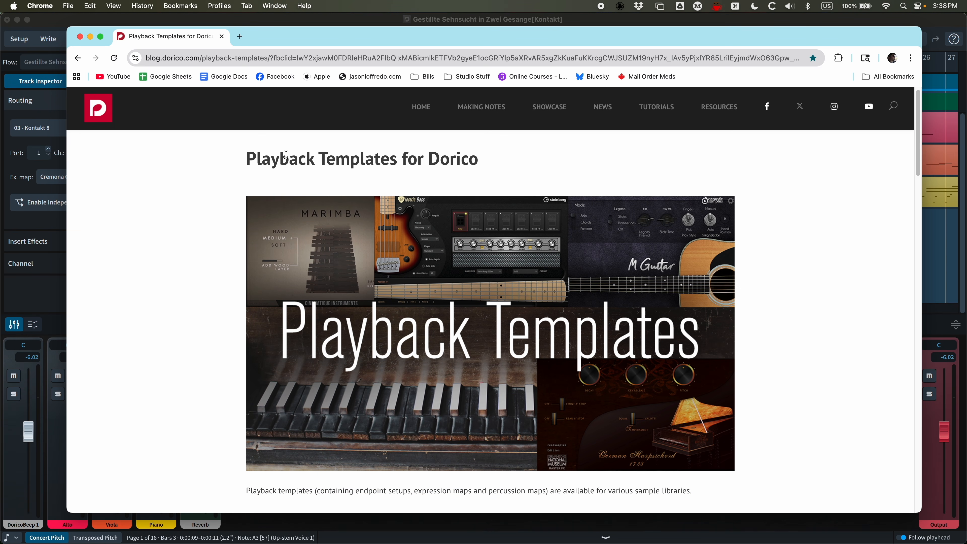
Examine the table of sample libraries with their template downloads and forum links, and return to the page title.
scroll(210, 206, down, 10)
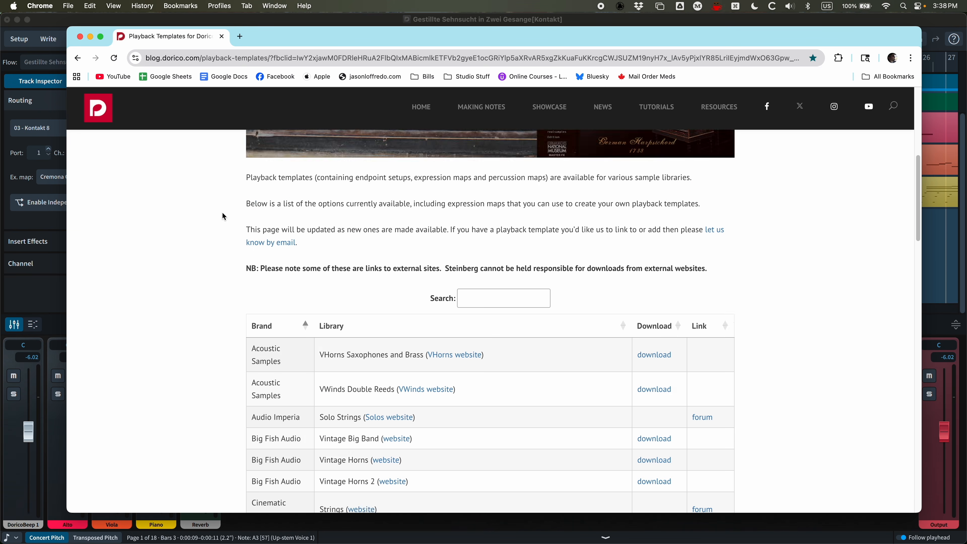
scroll(272, 220, down, 1)
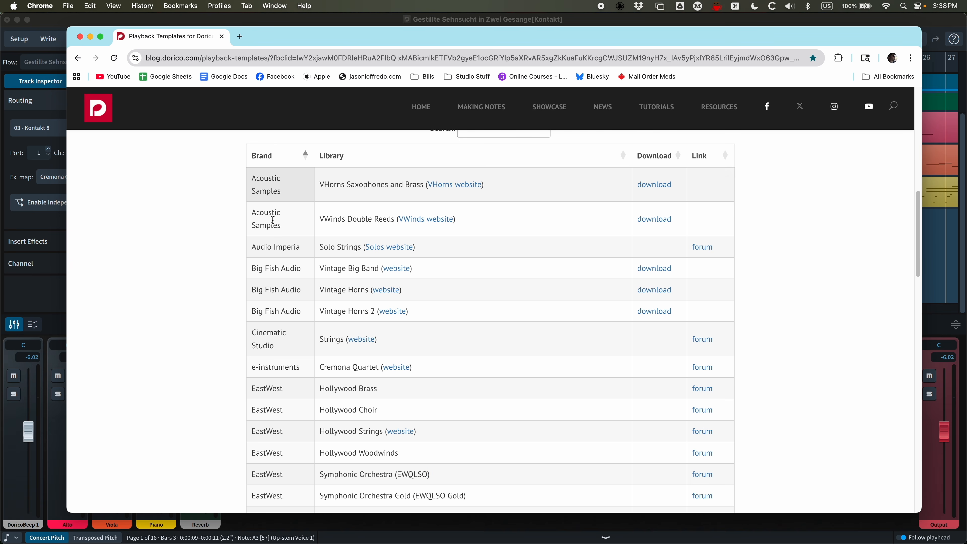
scroll(263, 198, down, 2)
scroll(258, 239, up, 4)
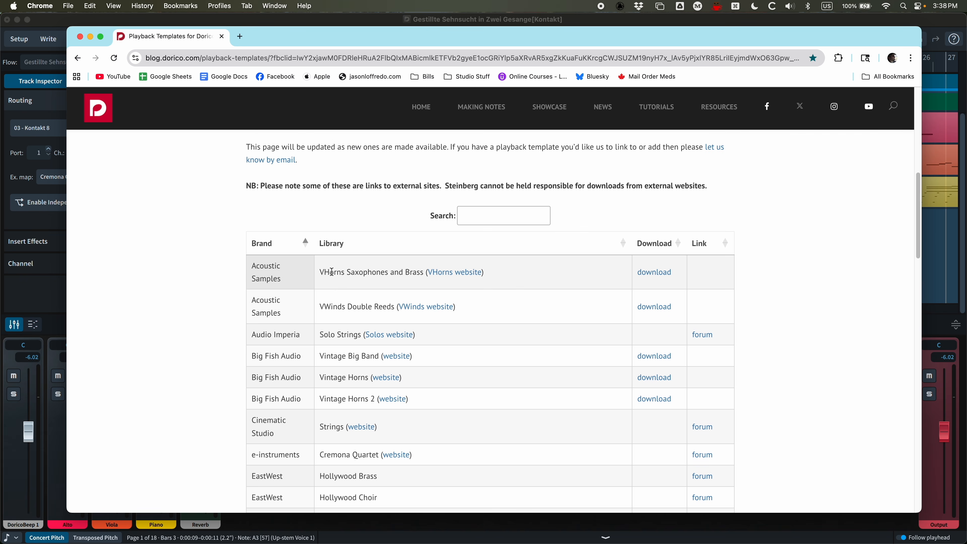
scroll(293, 275, down, 1)
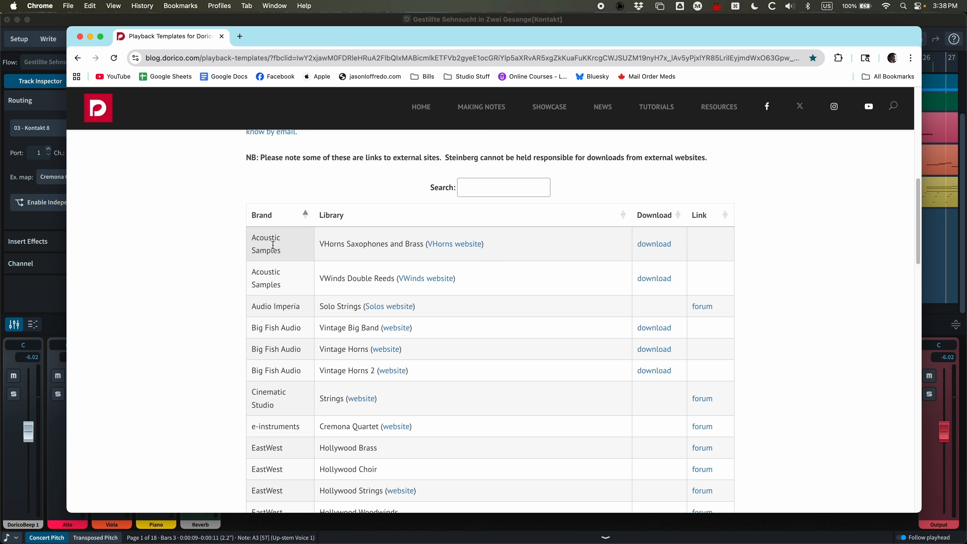
scroll(734, 247, down, 1)
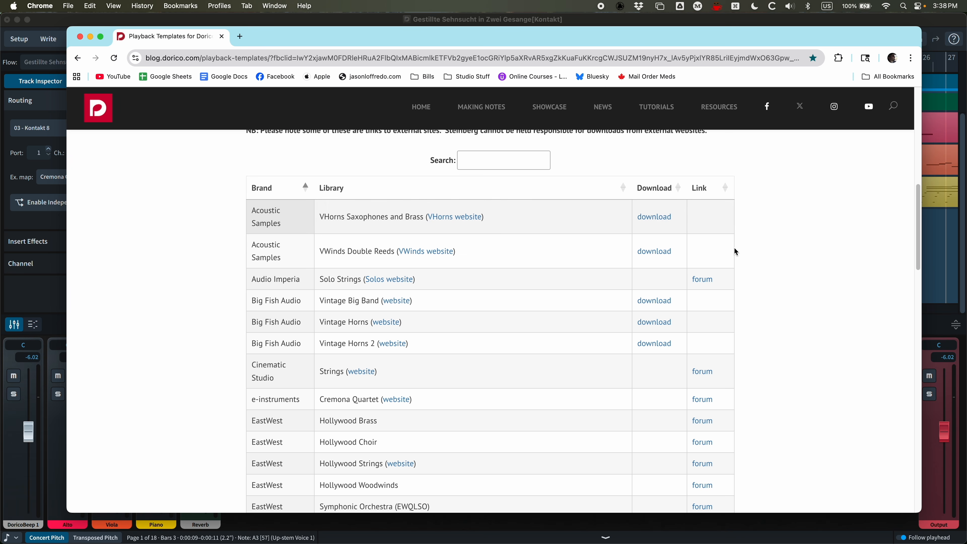
scroll(768, 273, down, 5)
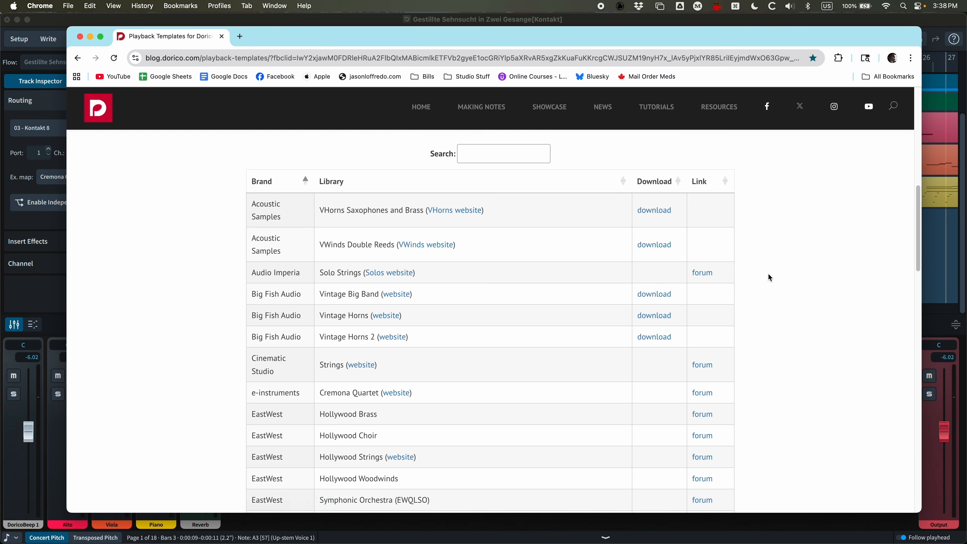
scroll(759, 301, up, 1)
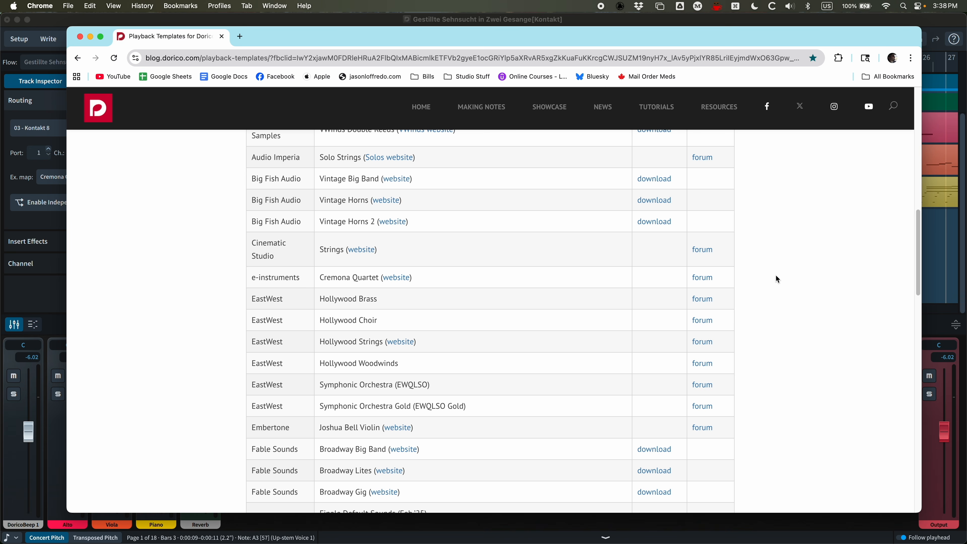
scroll(419, 353, down, 10)
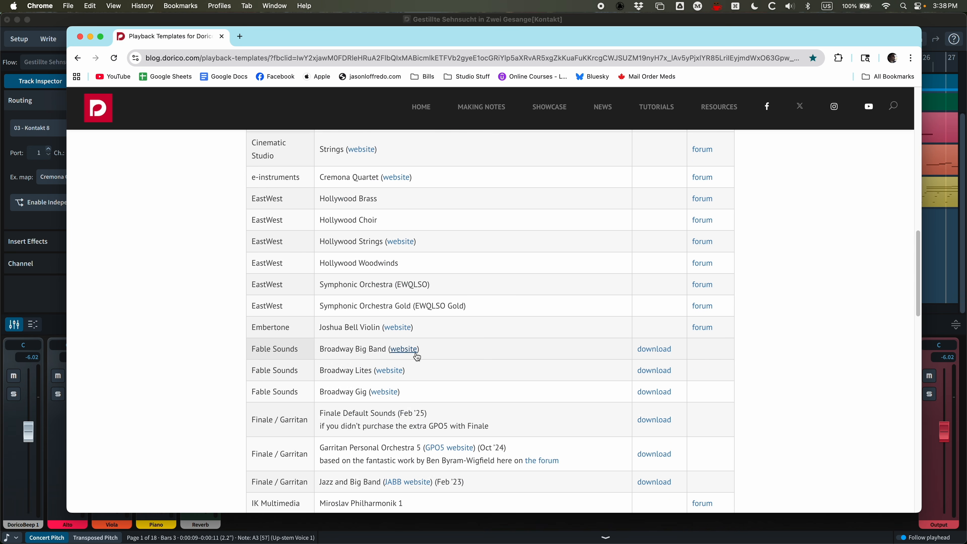
scroll(417, 355, up, 20)
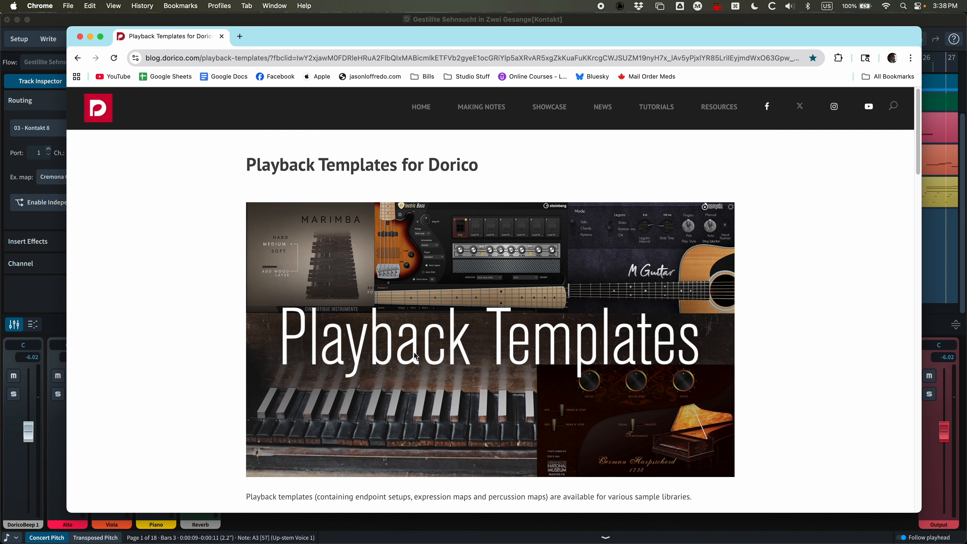
scroll(219, 277, down, 6)
scroll(219, 277, up, 6)
Switch back to Dorico, show the Viola track in the Key Editor instead of the Mixer, and make the editor area taller.
click(320, 23)
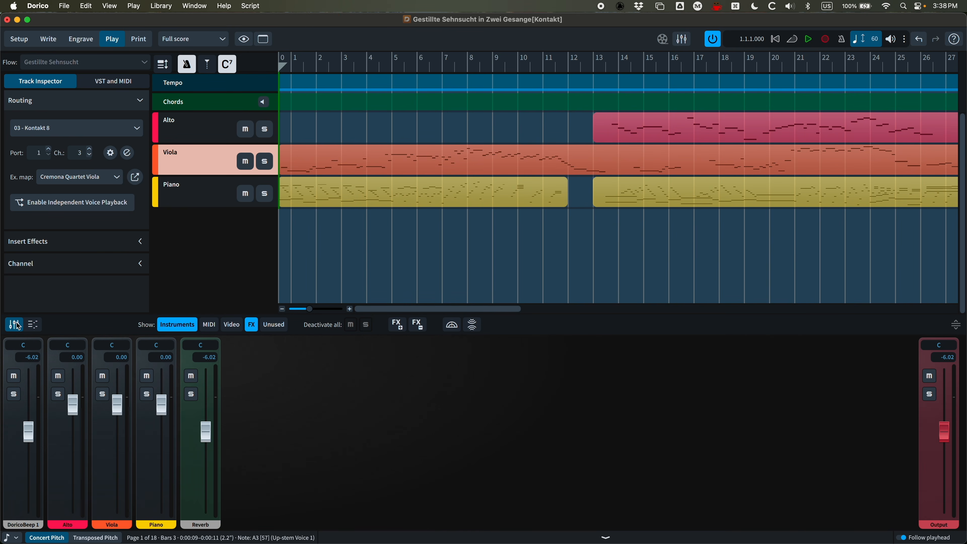
click(27, 326)
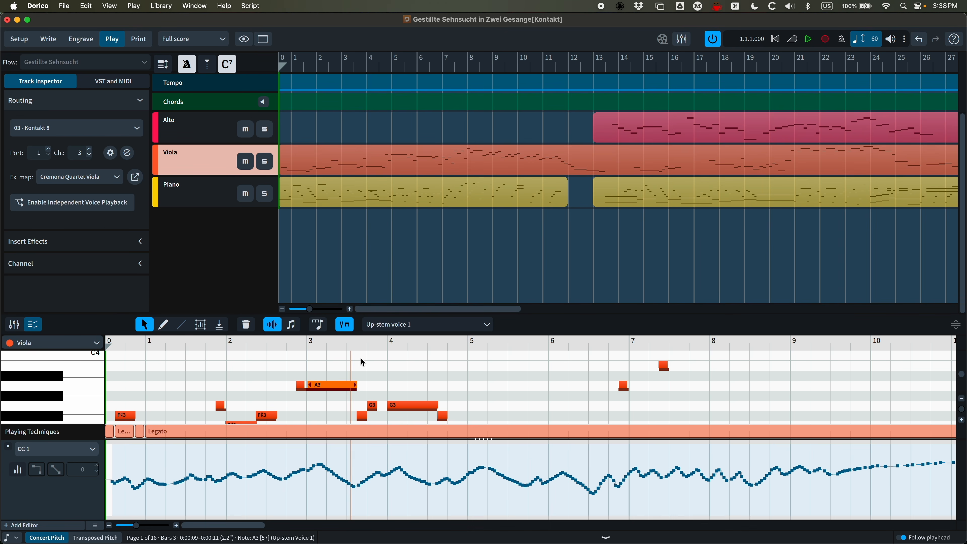
drag(583, 313, 578, 281)
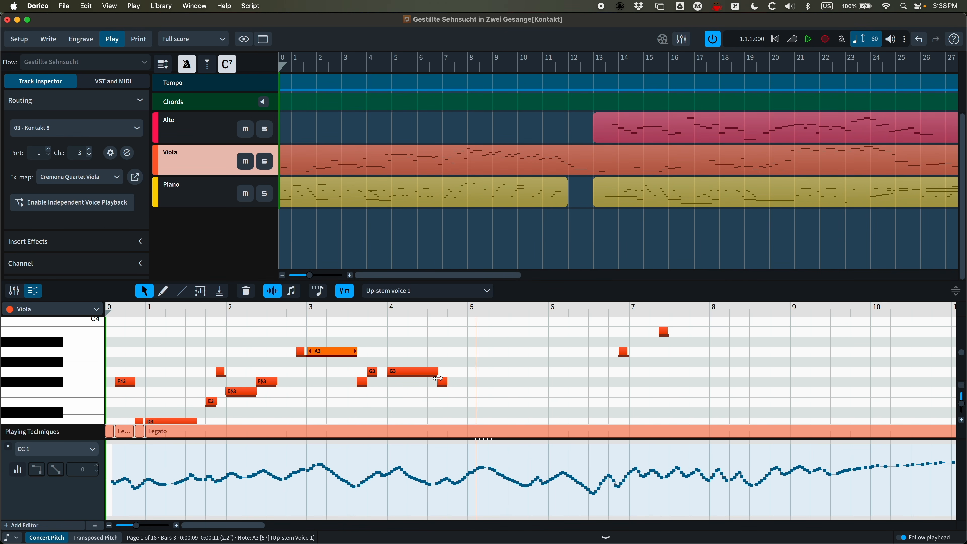
Display the Viola's notated durations, try lengthening the selected A3 note in bar 3, and undo the change.
click(292, 291)
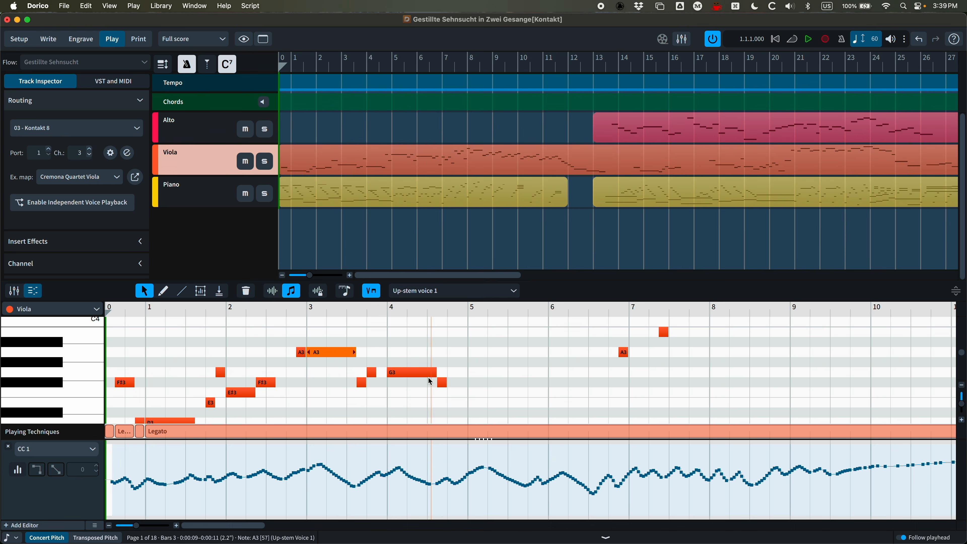
scroll(229, 375, down, 1)
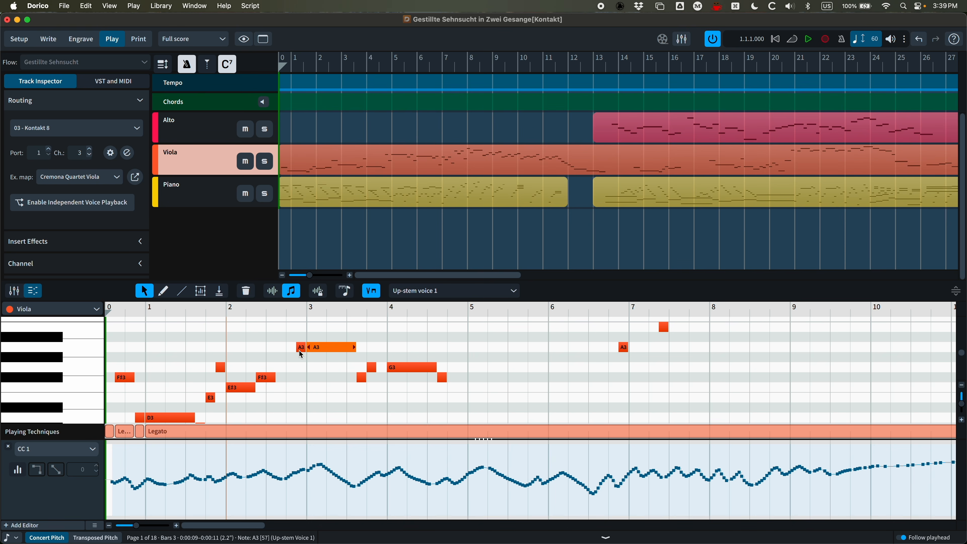
scroll(333, 318, down, 2)
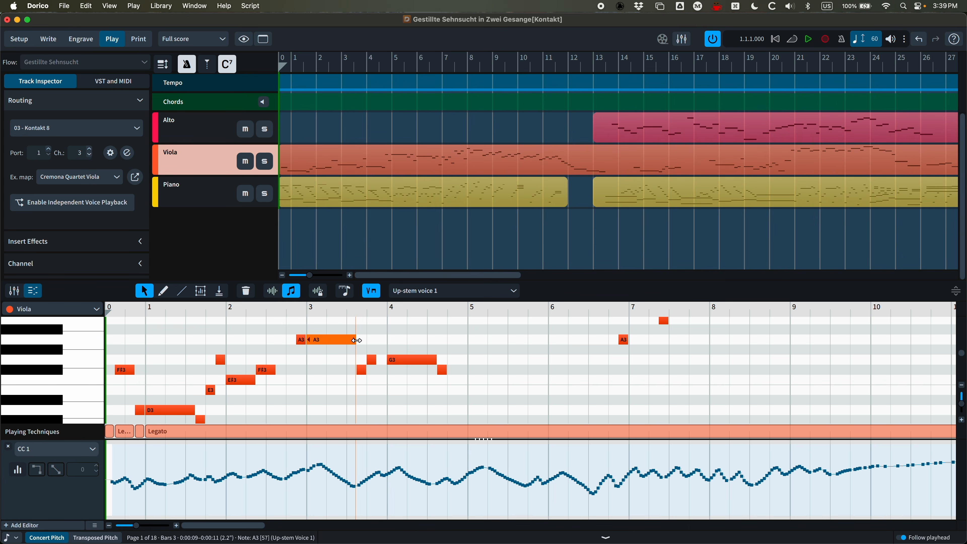
drag(356, 340, 376, 342)
key(super+z)
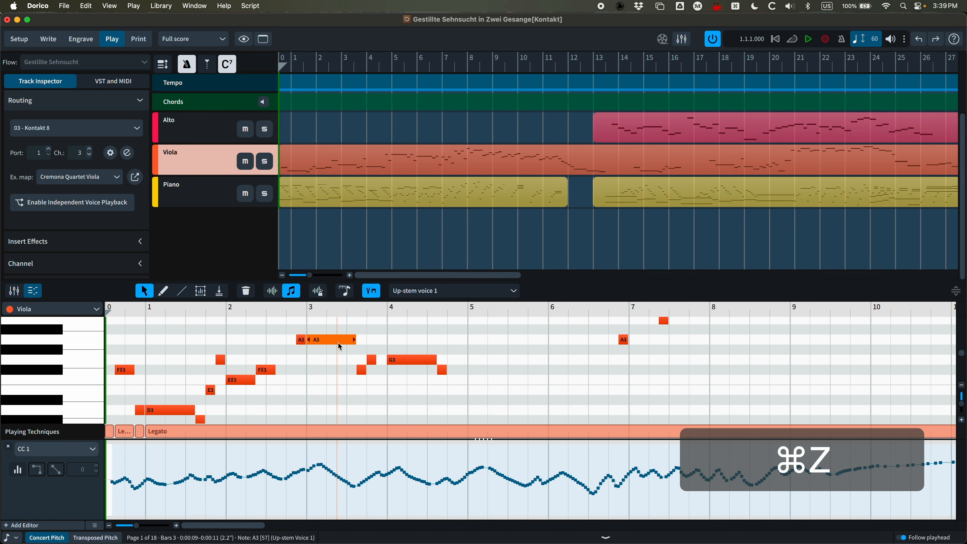
Shorten the end of the A3 note in bar 3 slightly in played durations, and switch the display to notated durations.
click(273, 291)
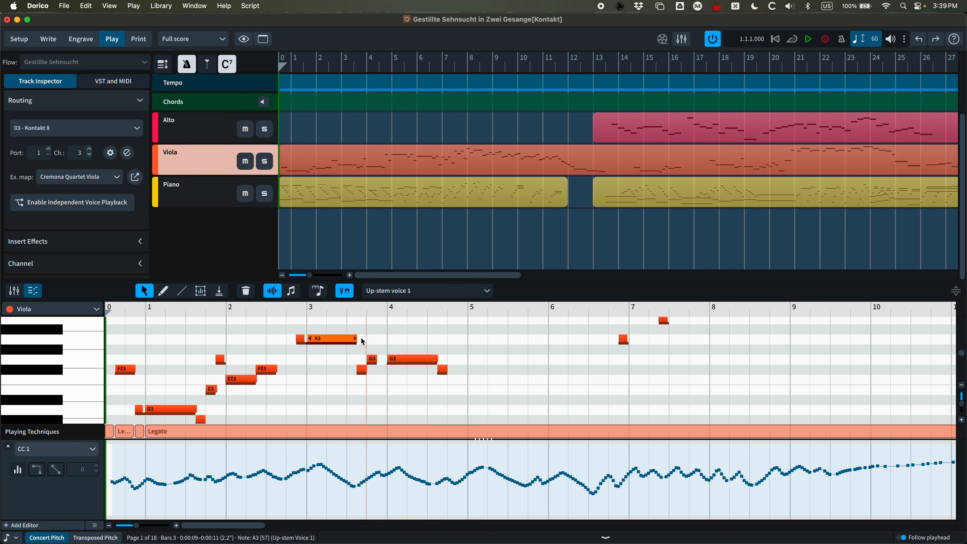
mouse_move(355, 338)
mouse_down()
mouse_move(340, 339)
mouse_move(360, 340)
mouse_move(351, 340)
mouse_up()
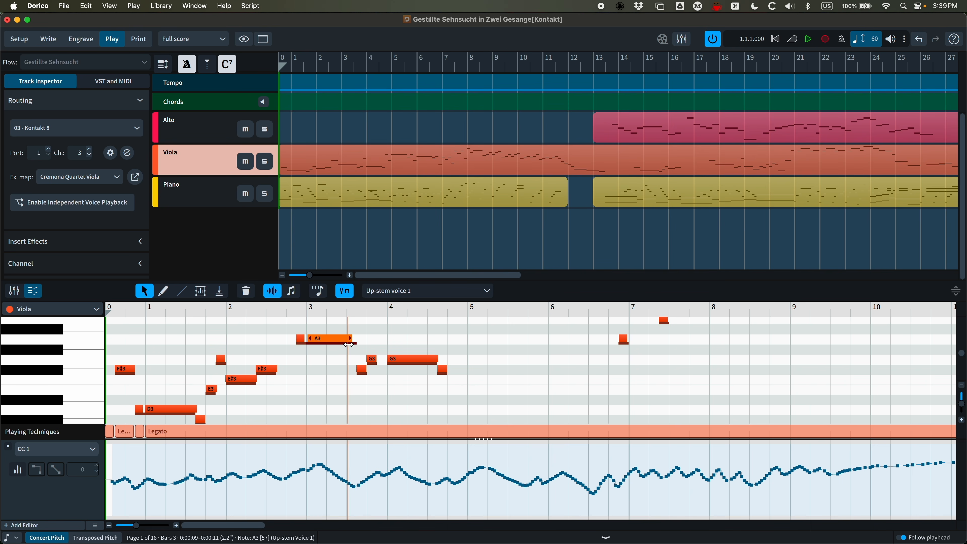
click(292, 291)
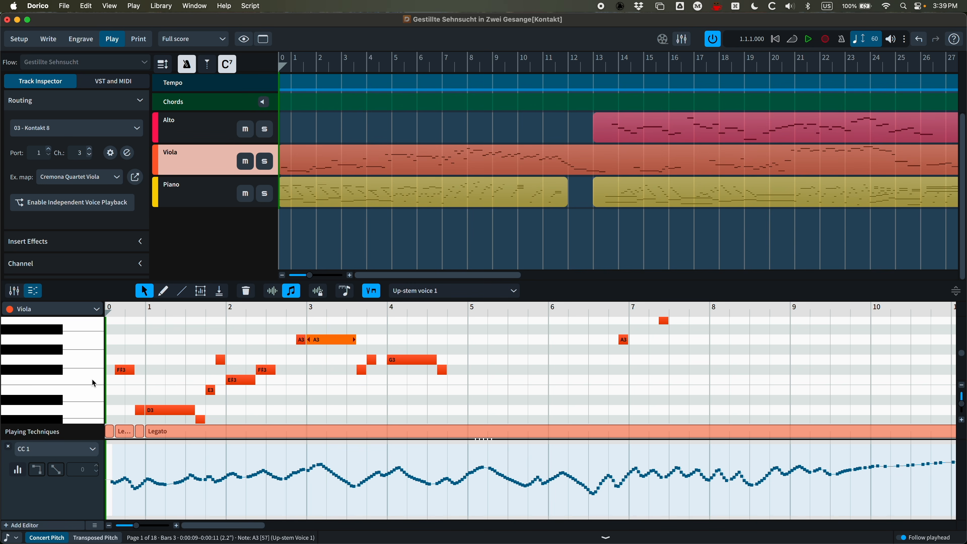
Show the Viola's note velocities in the lane below the Key Editor, and switch the lane back to CC 1.
click(98, 452)
click(49, 302)
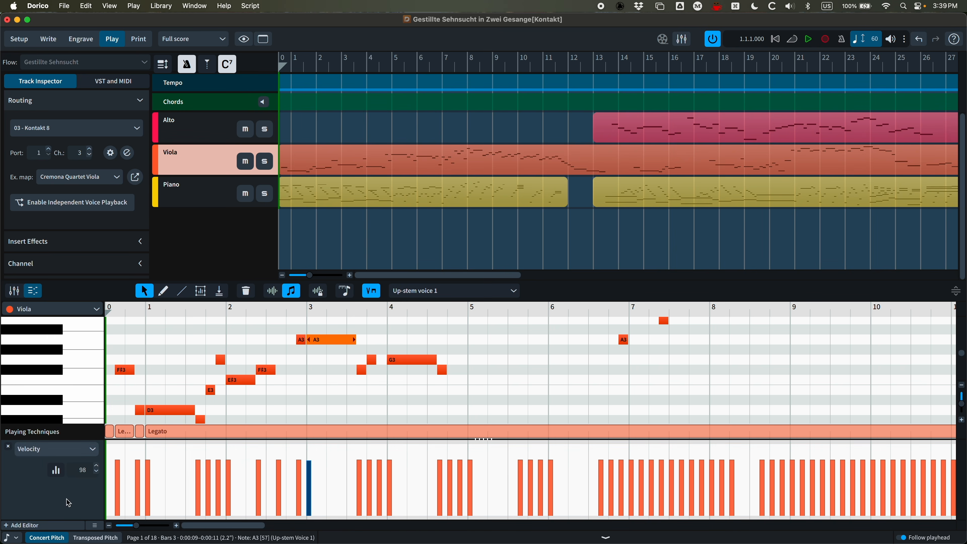
click(57, 450)
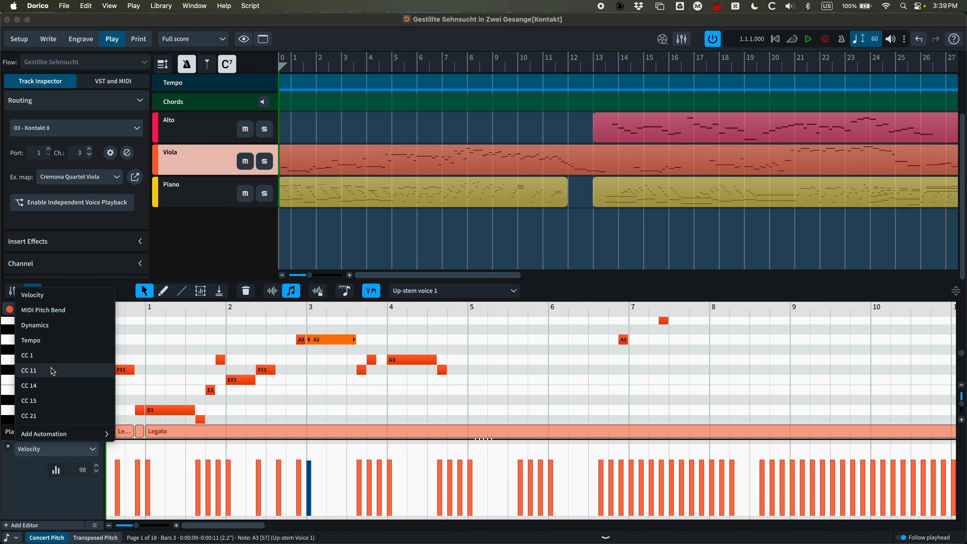
click(34, 356)
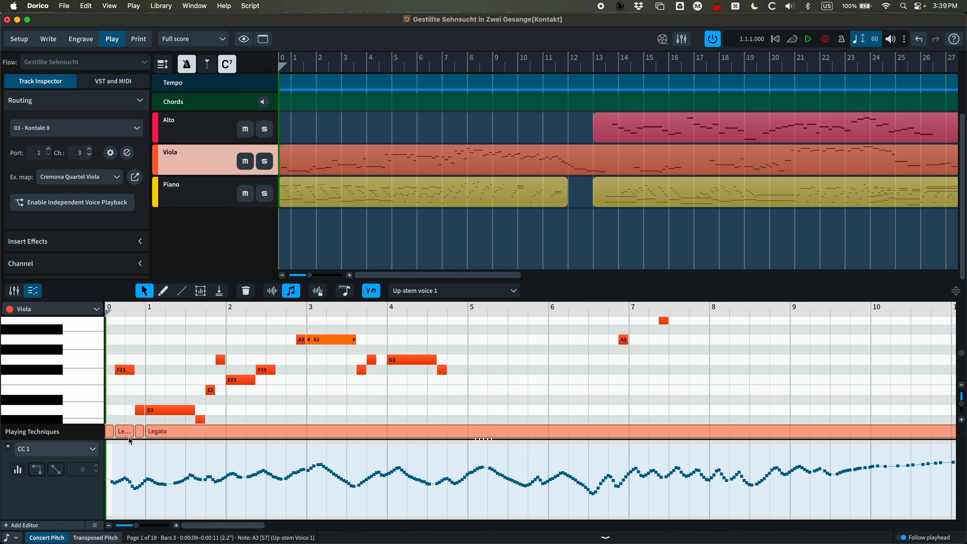
Display CC 11 in the Viola's automation lane, review its curve along the part, and make the editor area shorter.
click(57, 450)
click(61, 369)
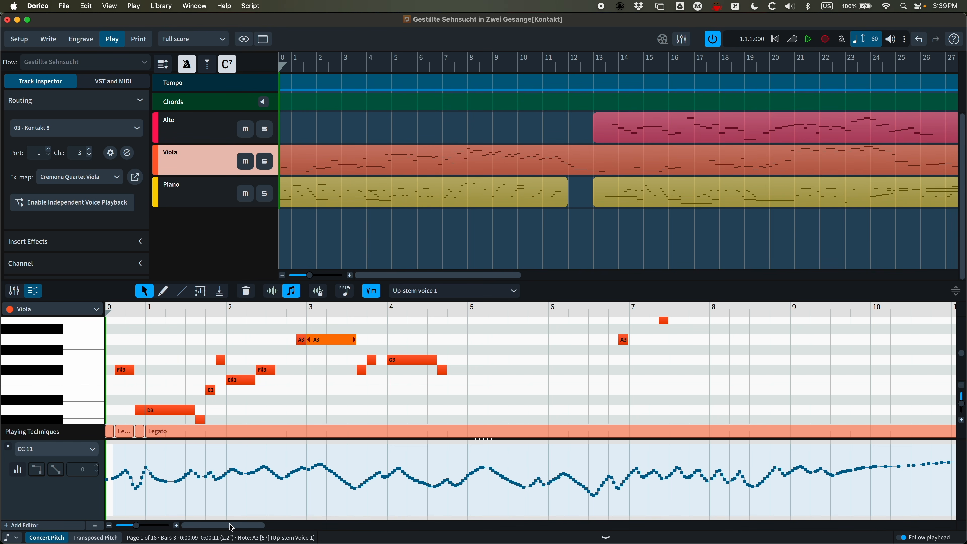
drag(232, 528, 304, 533)
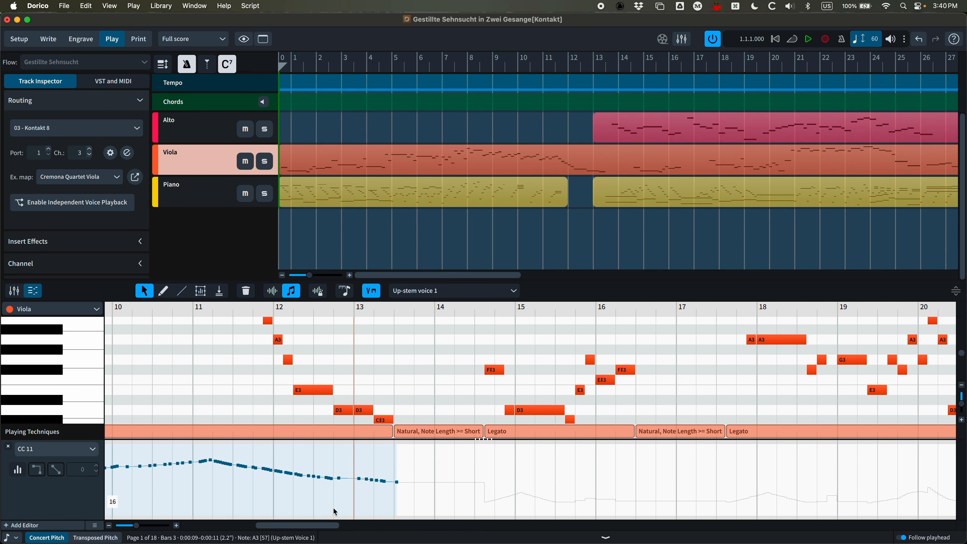
drag(316, 527, 291, 524)
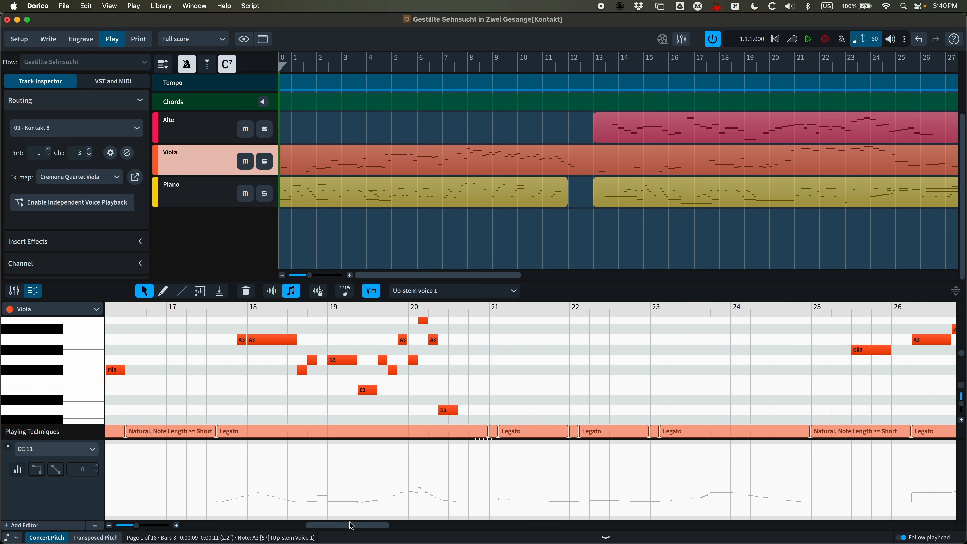
drag(360, 525, 192, 525)
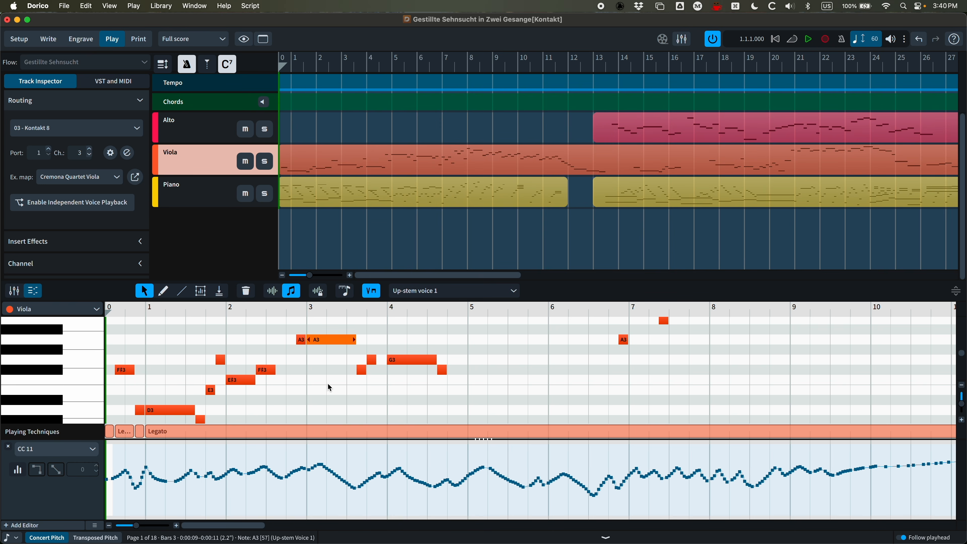
drag(566, 280, 567, 324)
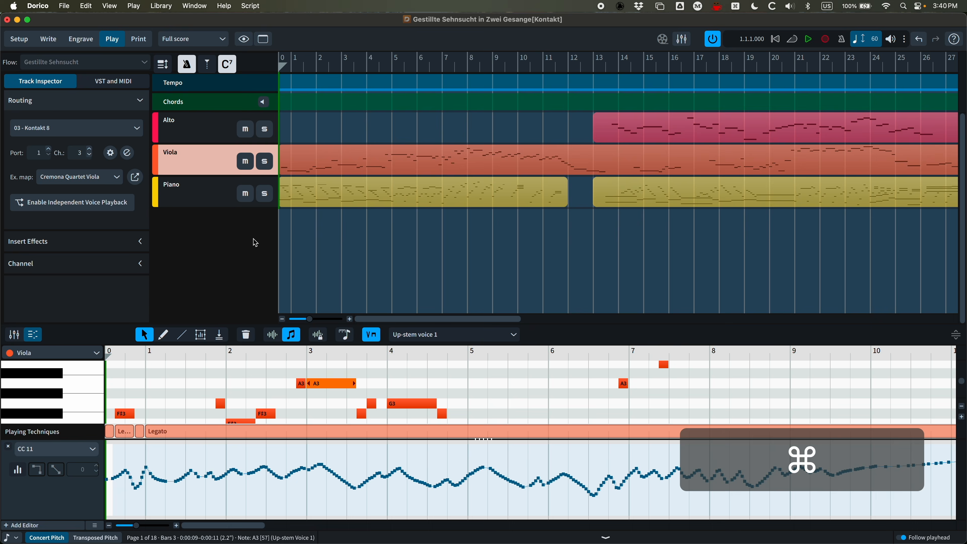
Switch to Print mode and select the Viola and Piano layouts together.
key(super+5)
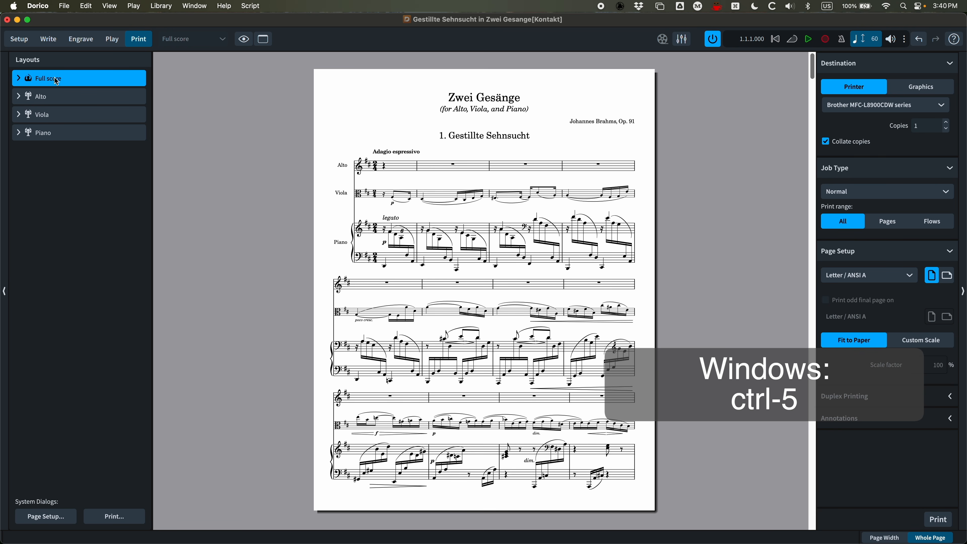
click(66, 91)
click(76, 115)
shift+click(81, 137)
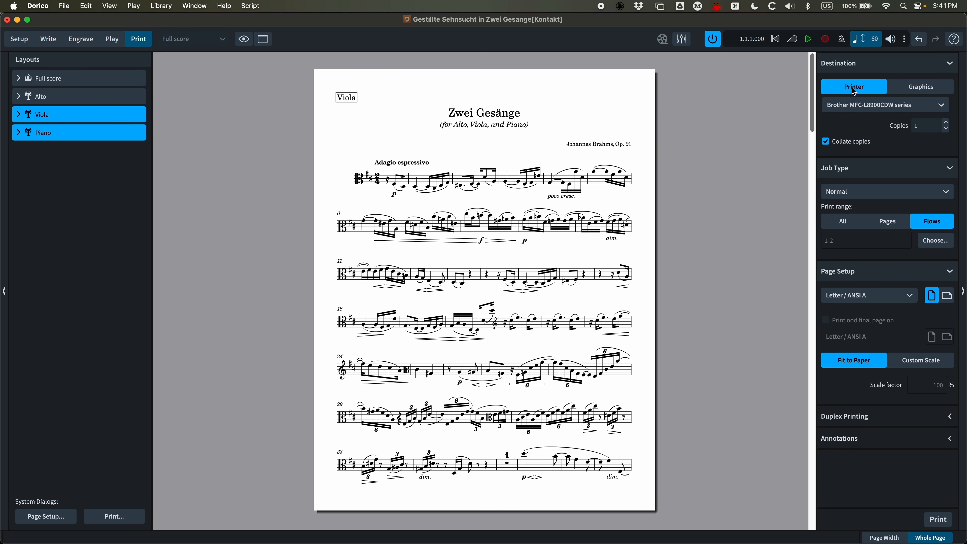
Set the output destination to graphics as a mono PDF, check the other file formats, and set the print range to All.
click(928, 89)
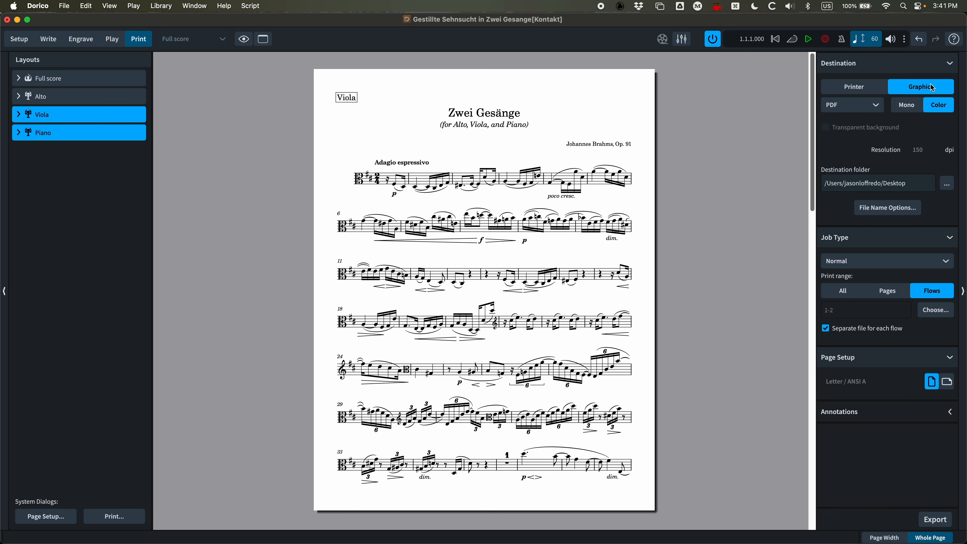
click(857, 105)
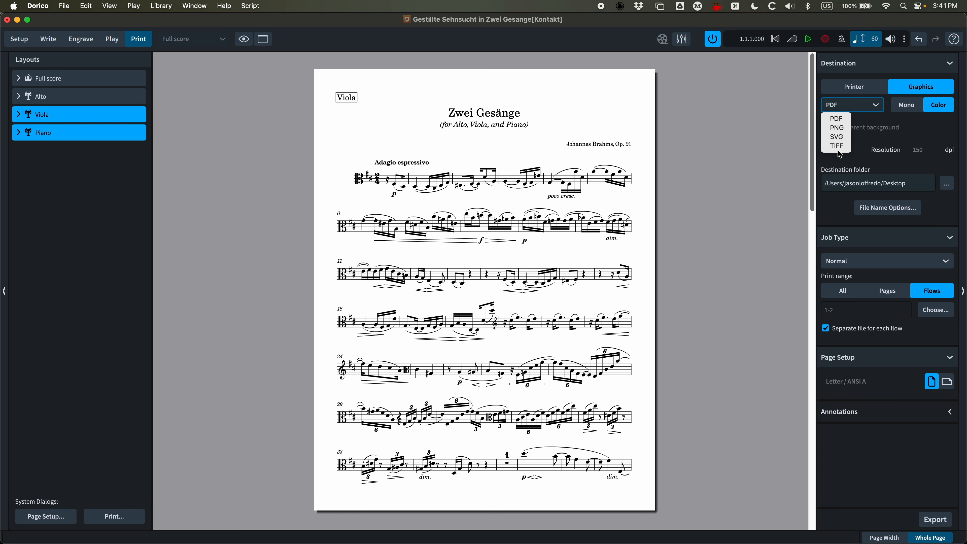
click(911, 123)
click(924, 108)
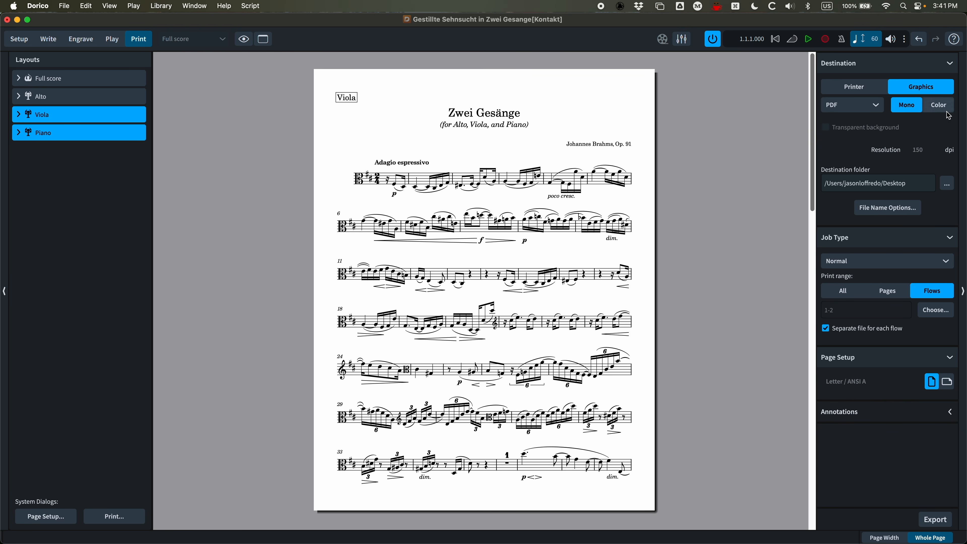
click(849, 107)
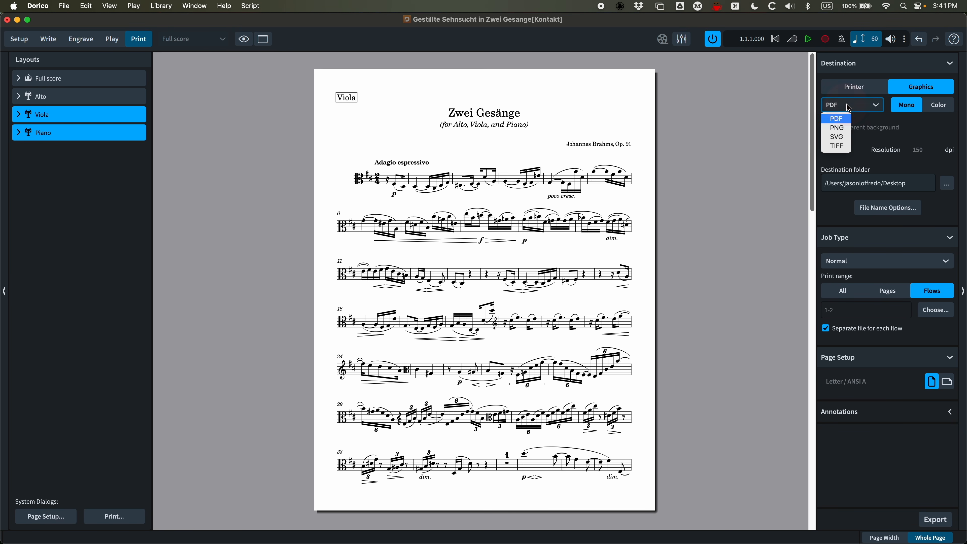
click(887, 140)
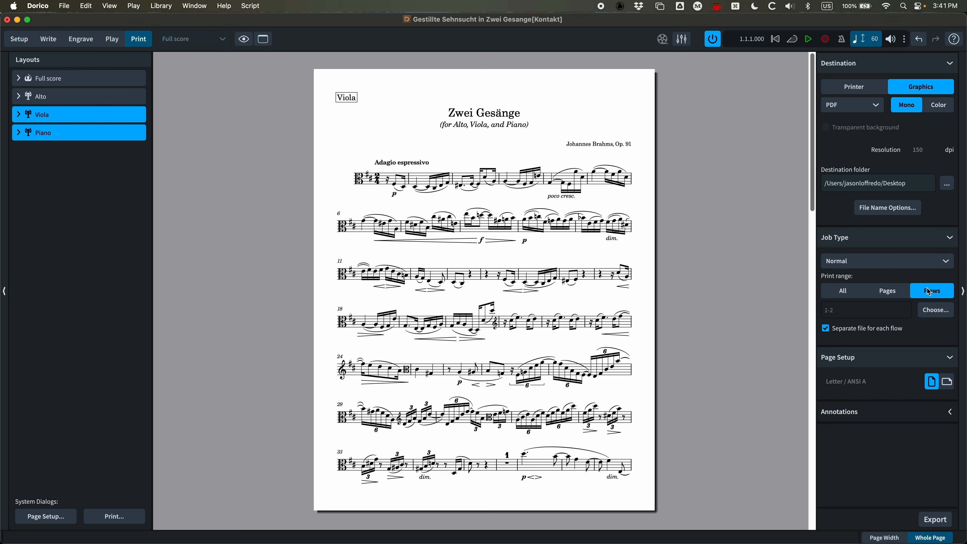
click(844, 291)
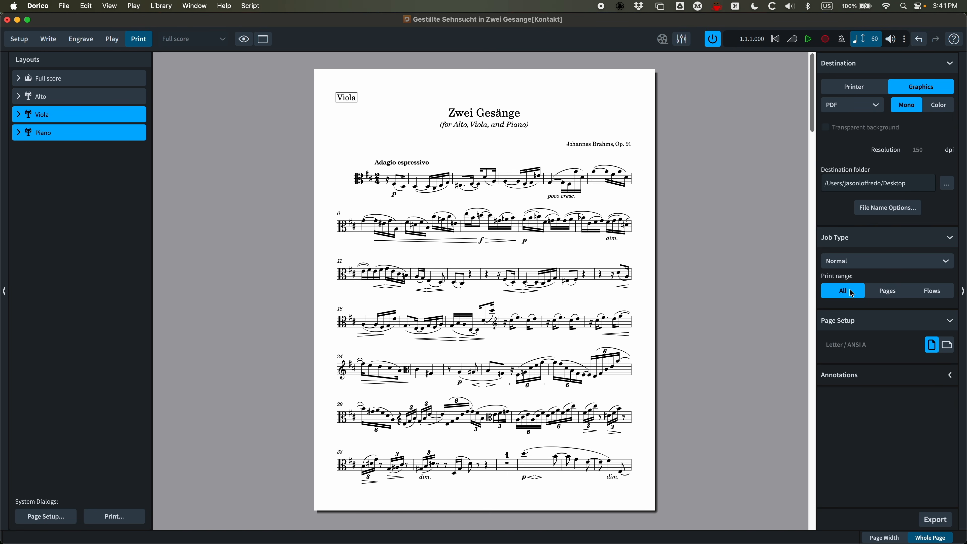
Try a custom page range of 1-2, 4 for the export, and clear it again.
click(887, 291)
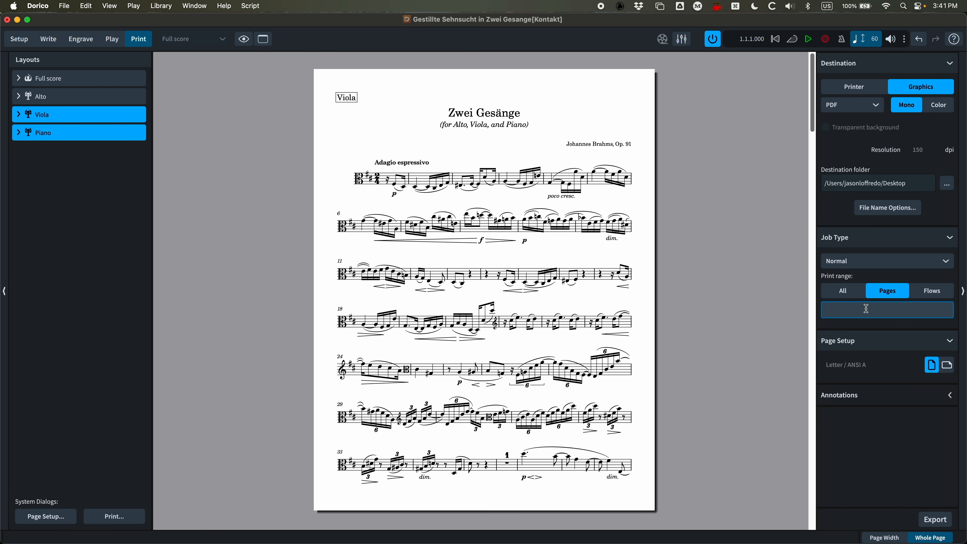
text(1-2)
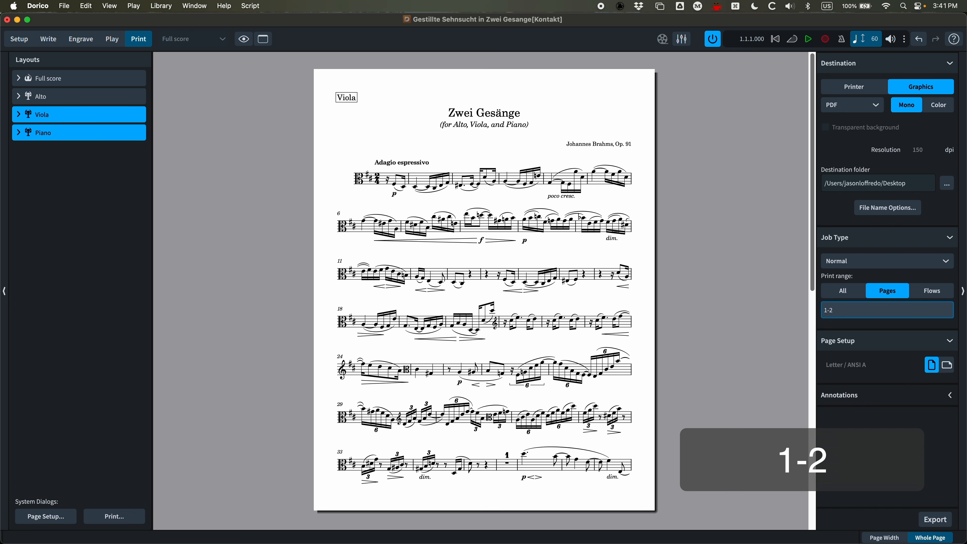
text(, 4)
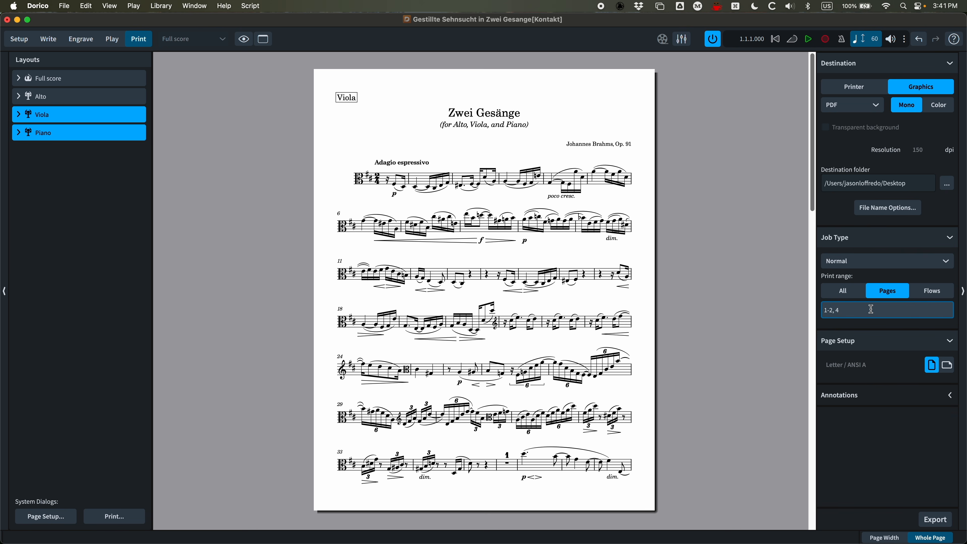
key(BackSpace)
key(BackSpace)
key(BackSpace)
key(BackSpace)
key(BackSpace)
key(BackSpace)
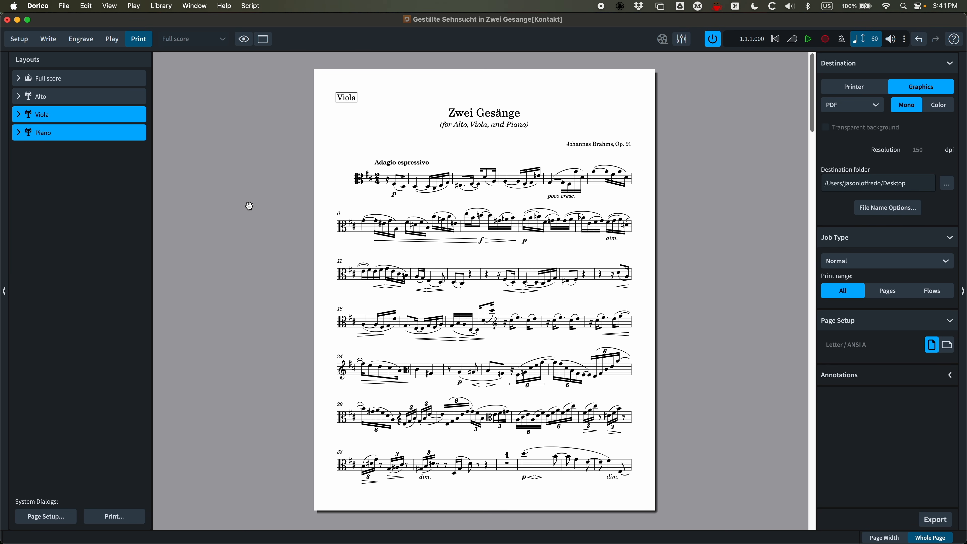
Leave Print mode for Setup mode and bring the start of the full score into view.
click(49, 40)
click(20, 39)
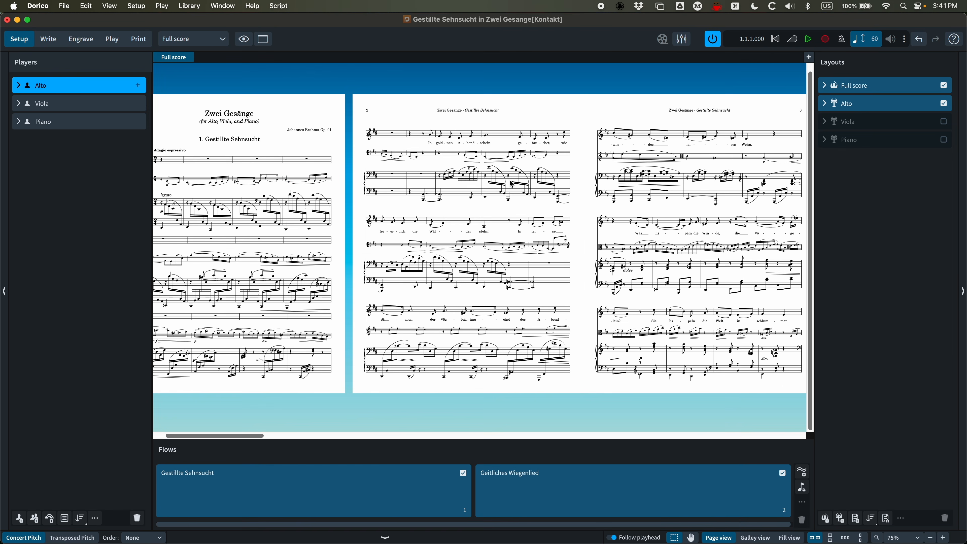
scroll(503, 184, left, 4)
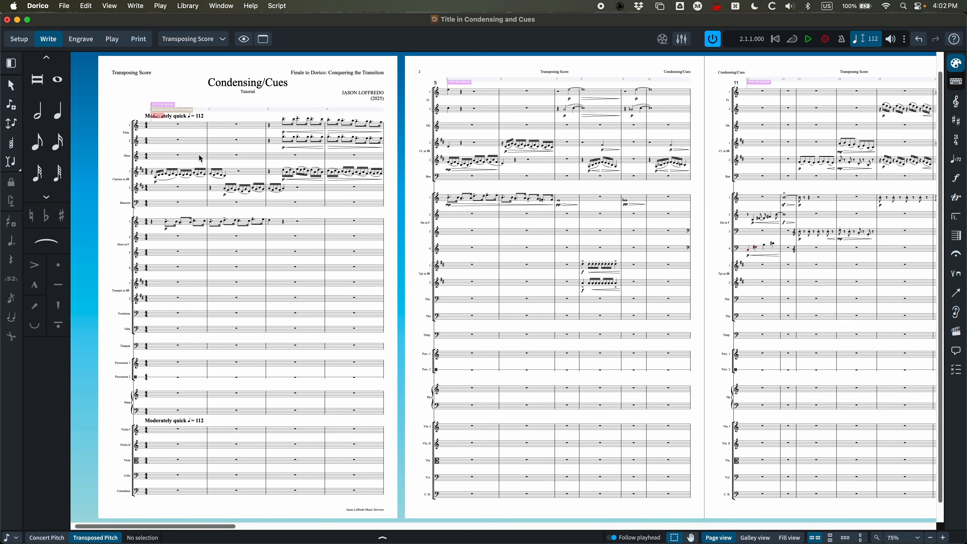
Enlarge the first page of the Condensing/Cues transposing score to 150% and turn on condensing.
key(super+equal)
key(super+equal)
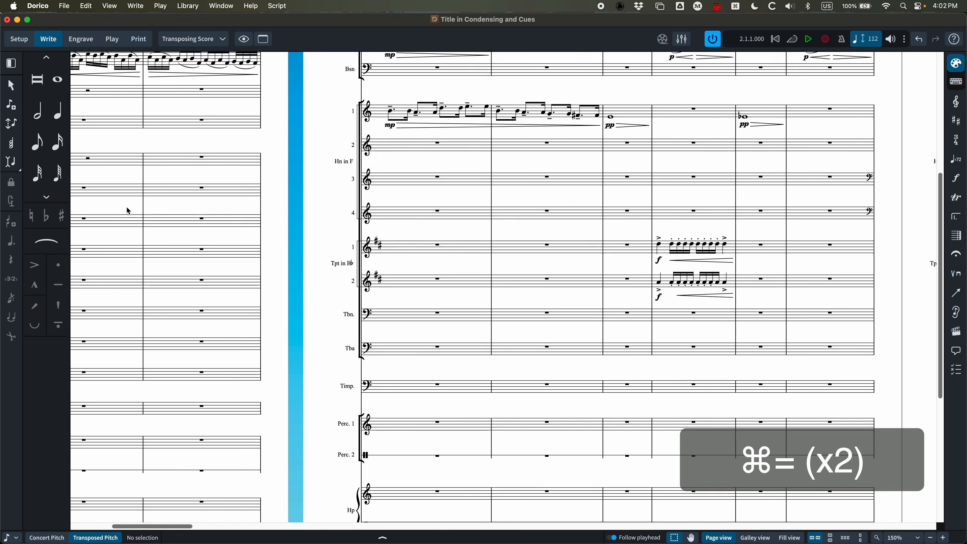
scroll(162, 191, left, 10)
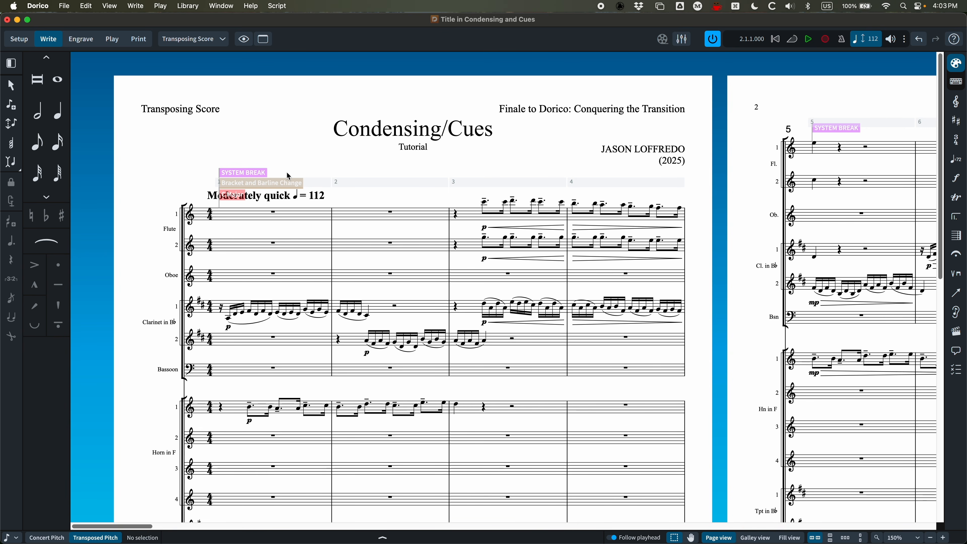
click(86, 5)
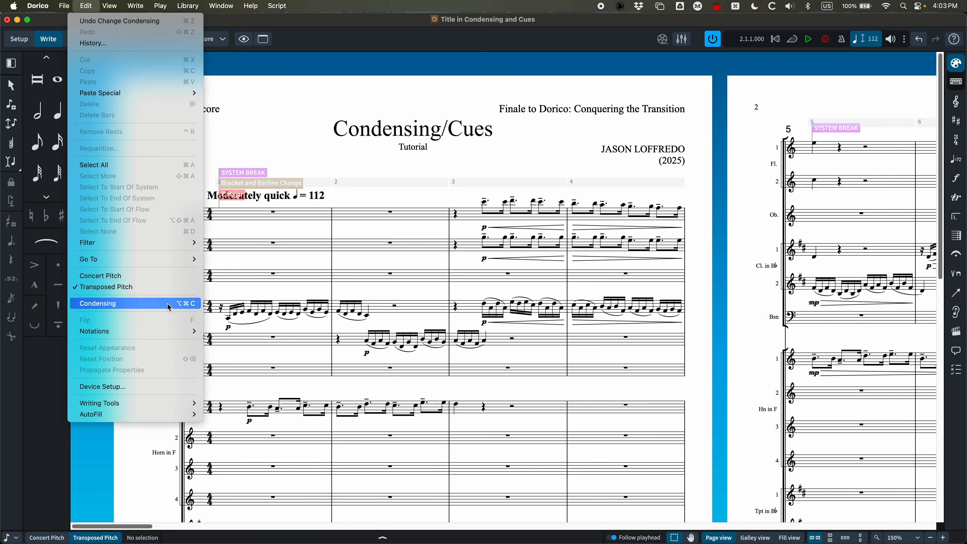
click(276, 122)
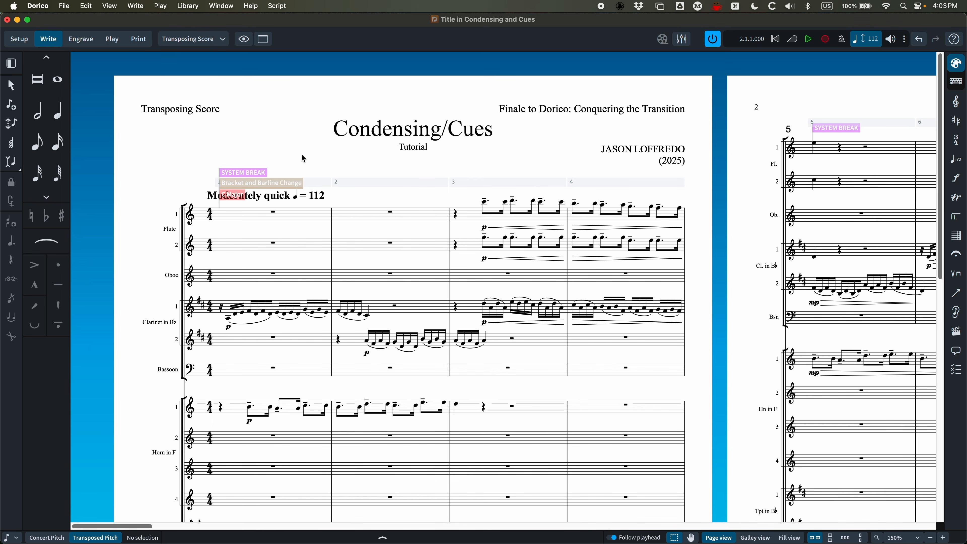
key(alt+super+c)
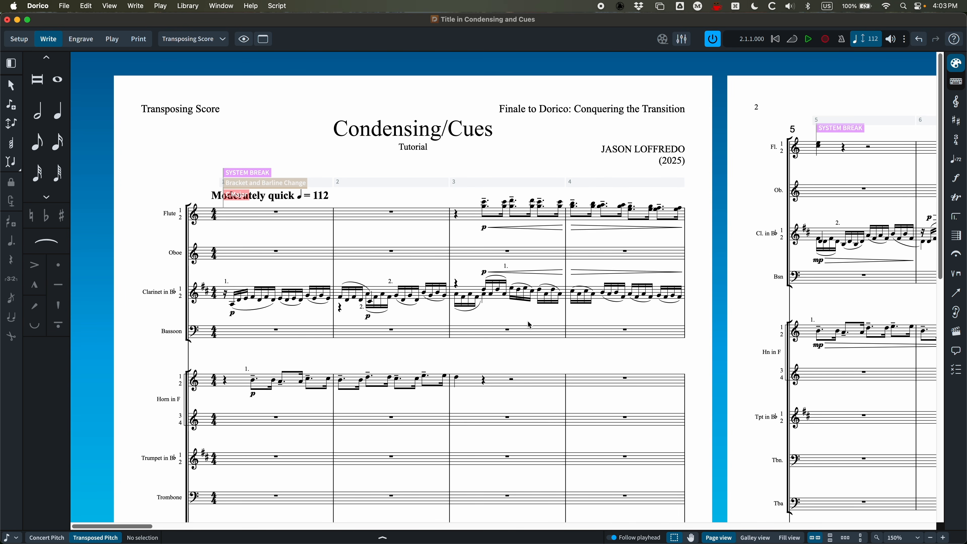
Review the condensed staves on pages 1 and 2, and try note input in the Oboe's bar 1 and selecting the condensed Flute rests.
scroll(527, 322, right, 10)
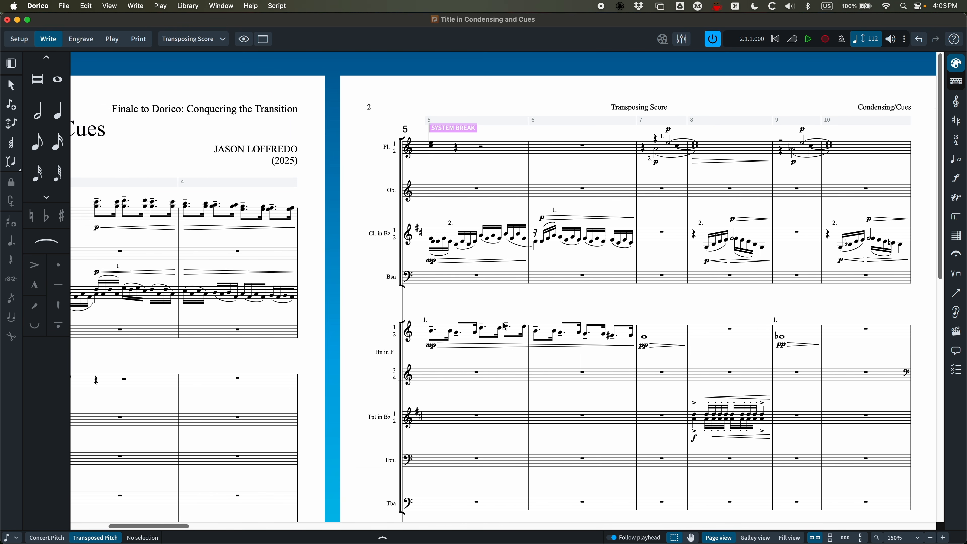
scroll(506, 327, left, 10)
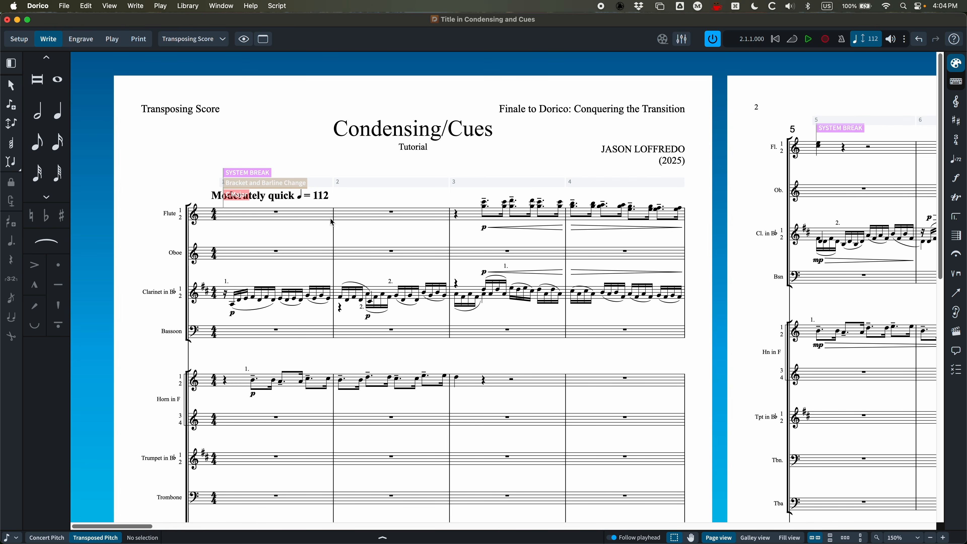
double_click(279, 252)
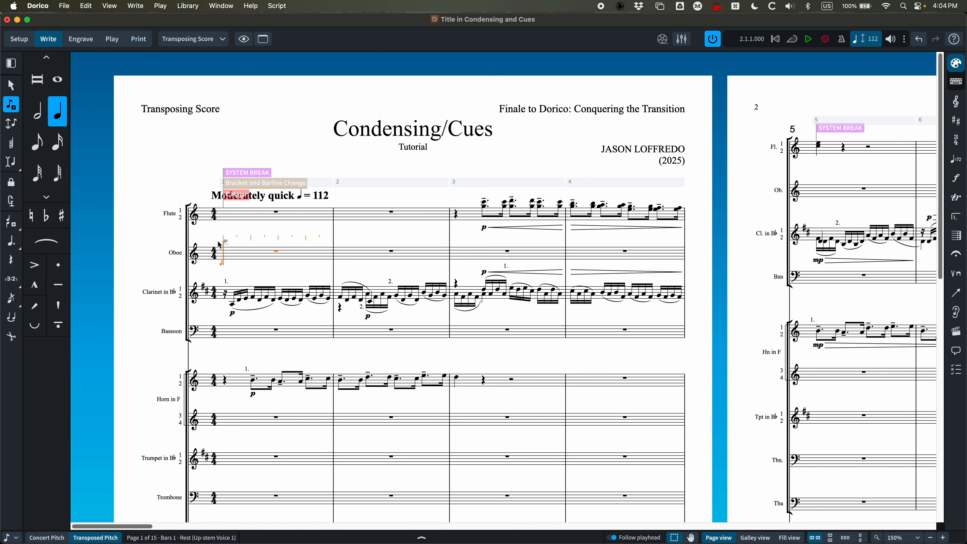
key(Escape)
click(392, 211)
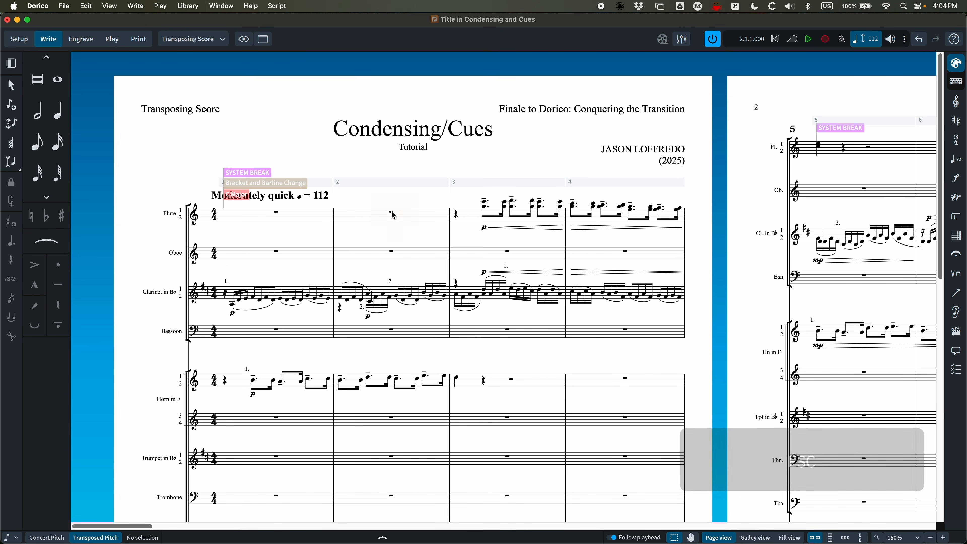
click(273, 213)
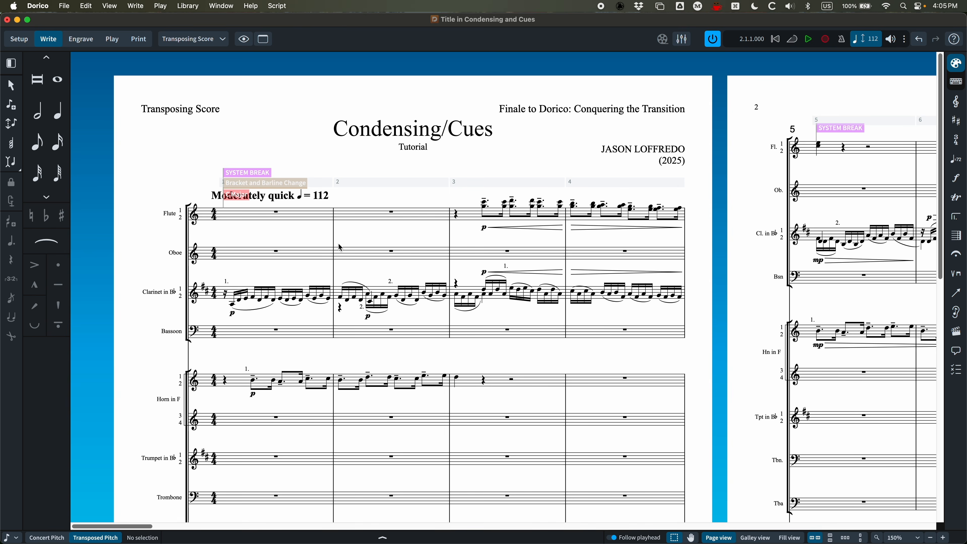
Turn condensing off, show the score in Galley view, and return to Page view.
key(alt+super+c)
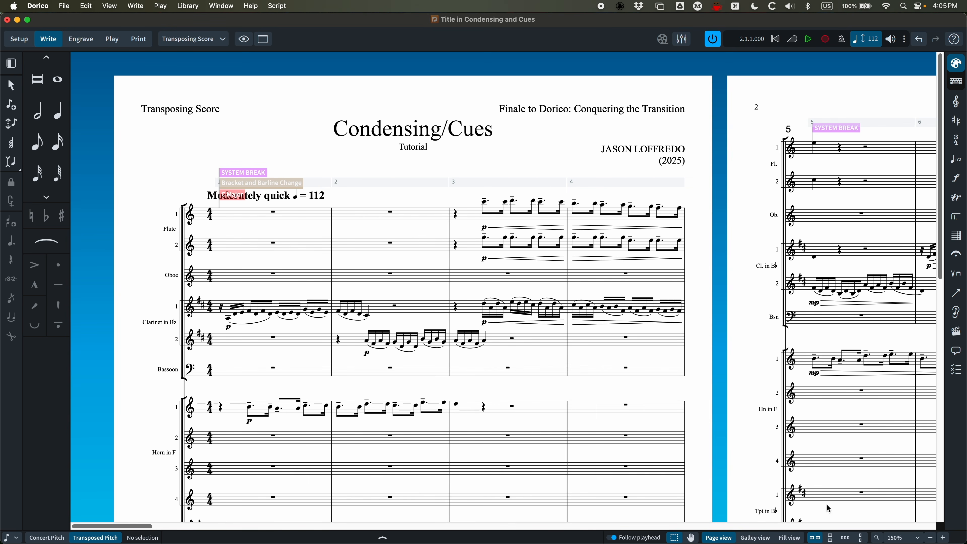
click(757, 538)
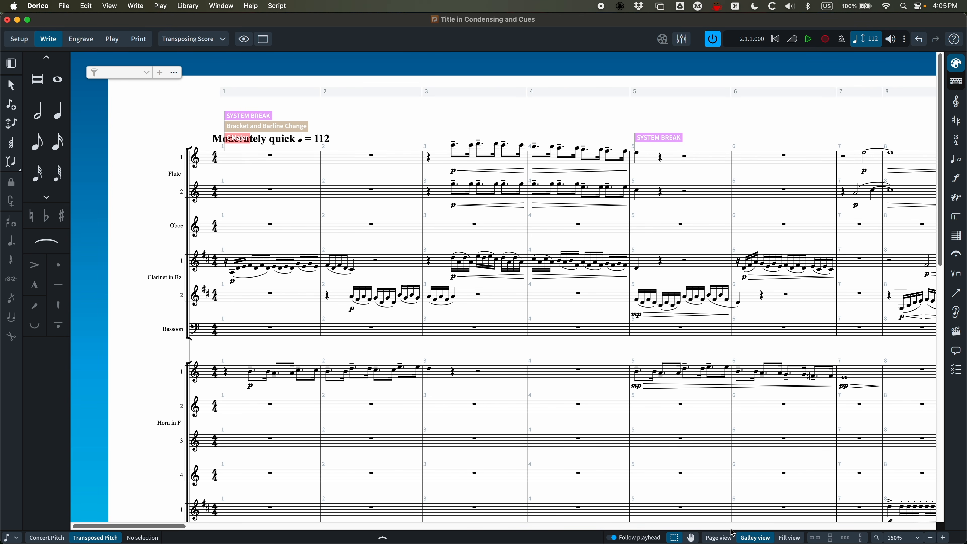
click(720, 539)
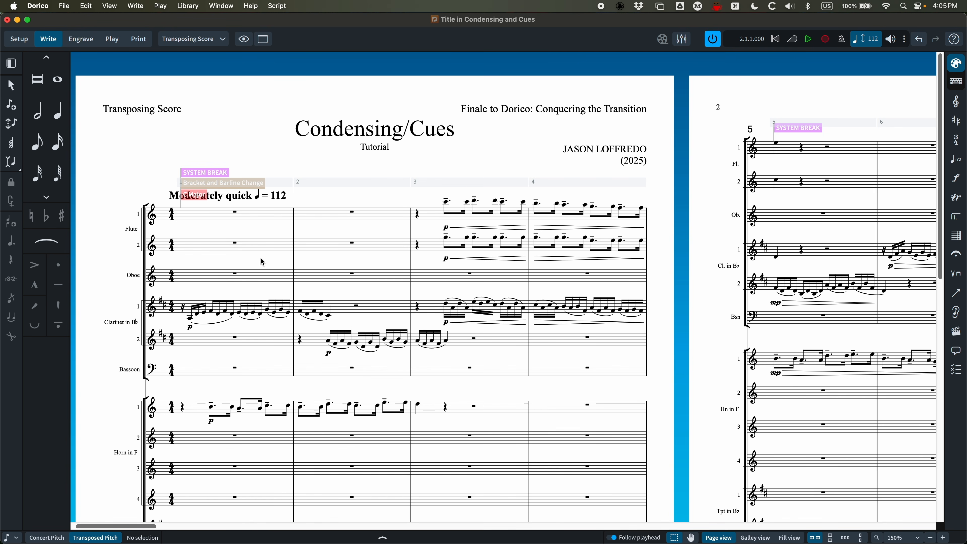
Enter a quarter-note A simultaneously in bar 3 of Violin I, Violin II, Viola and Cello, and delete the entered notes.
double_click(352, 212)
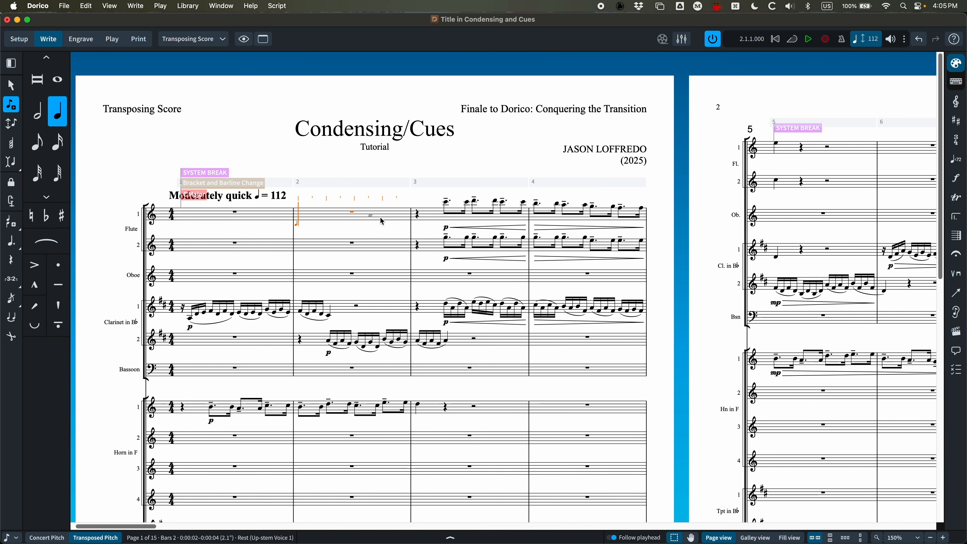
key(Escape)
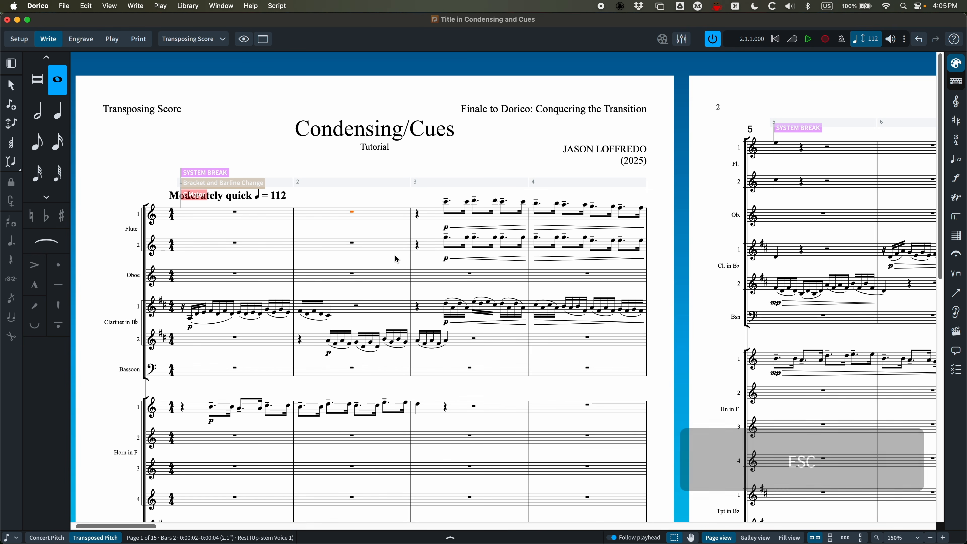
scroll(396, 256, down, 10)
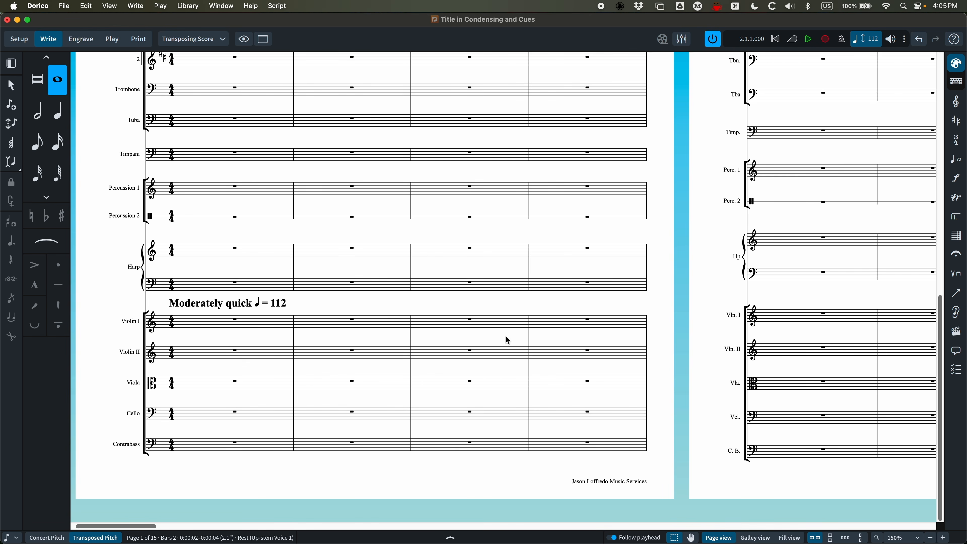
double_click(472, 320)
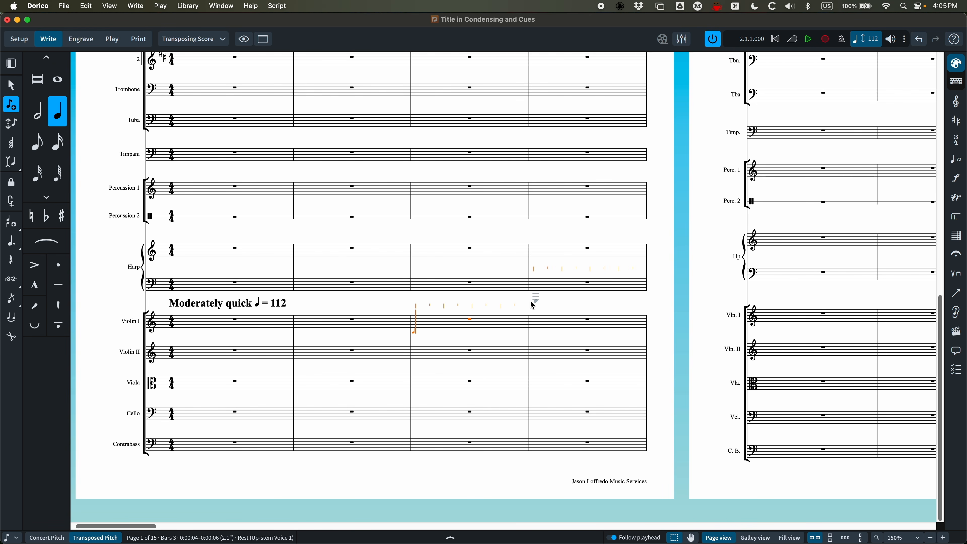
key(shift+Down)
key(shift+Down)
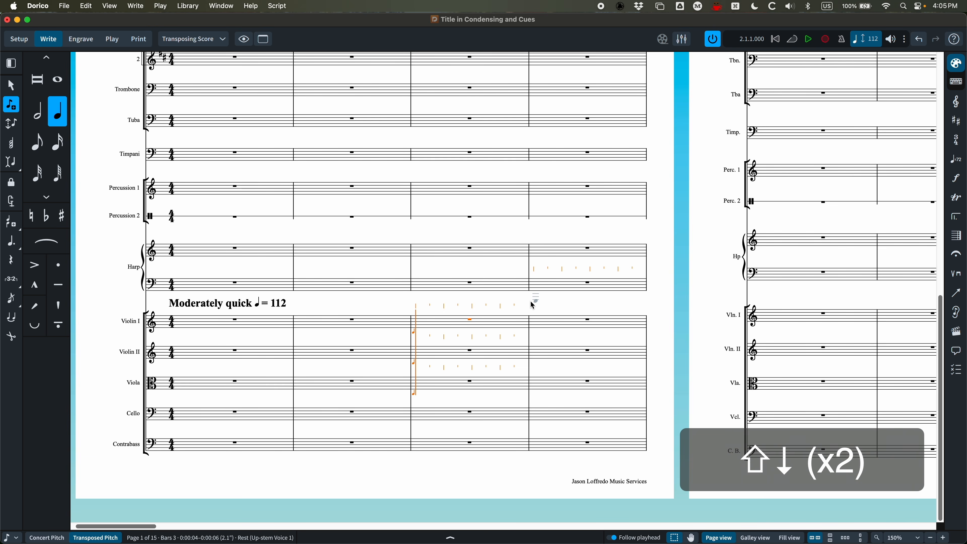
key(shift+Down)
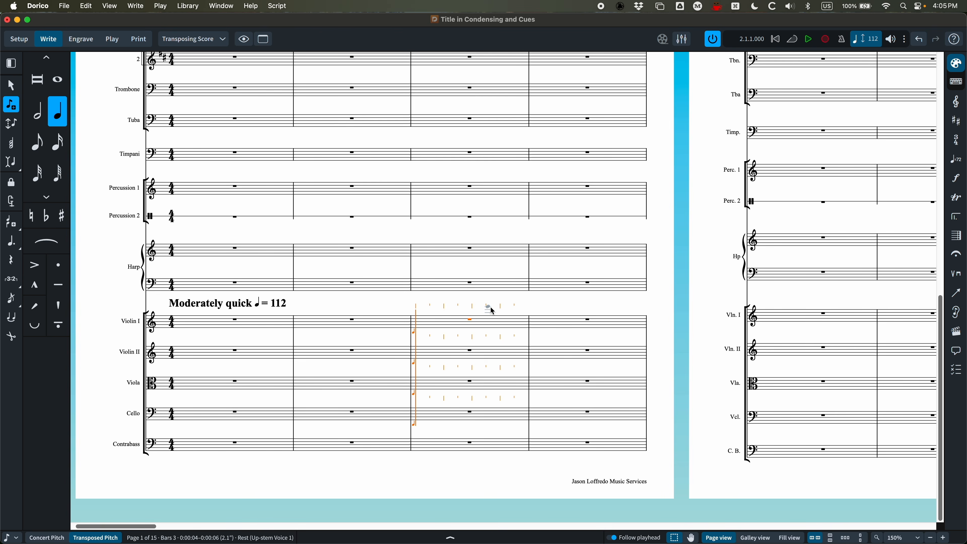
key(a)
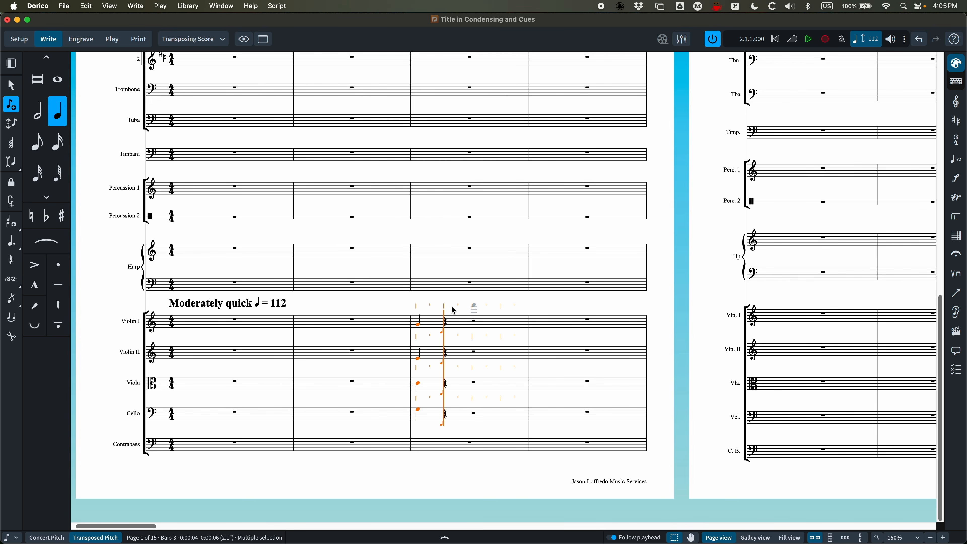
key(Escape)
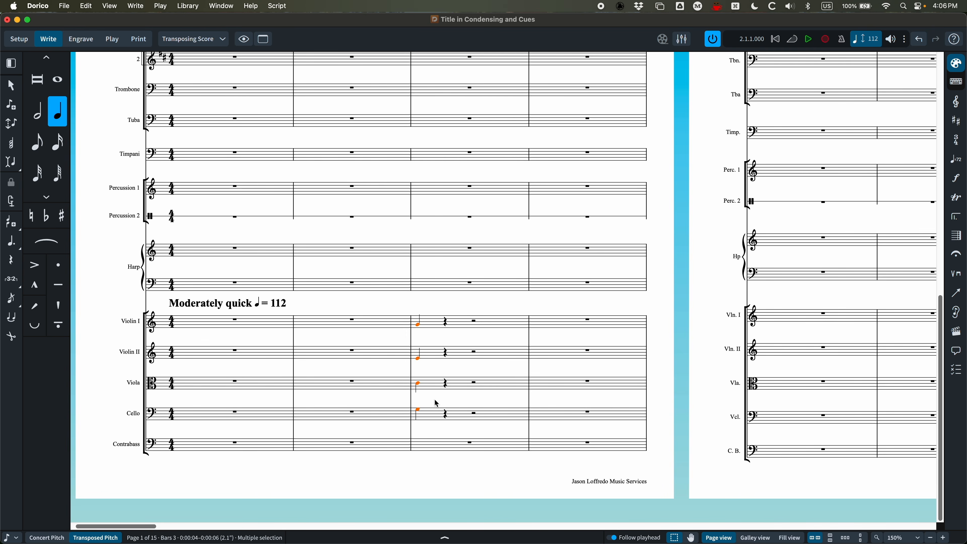
key(BackSpace)
scroll(437, 416, up, 10)
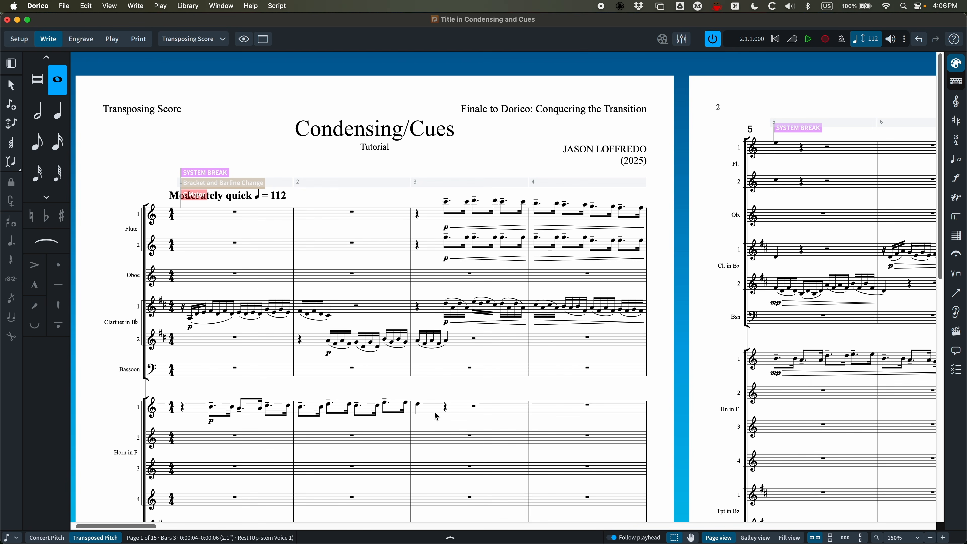
Turn condensing on for the transposing score and switch to Engrave mode.
key(alt+super+c)
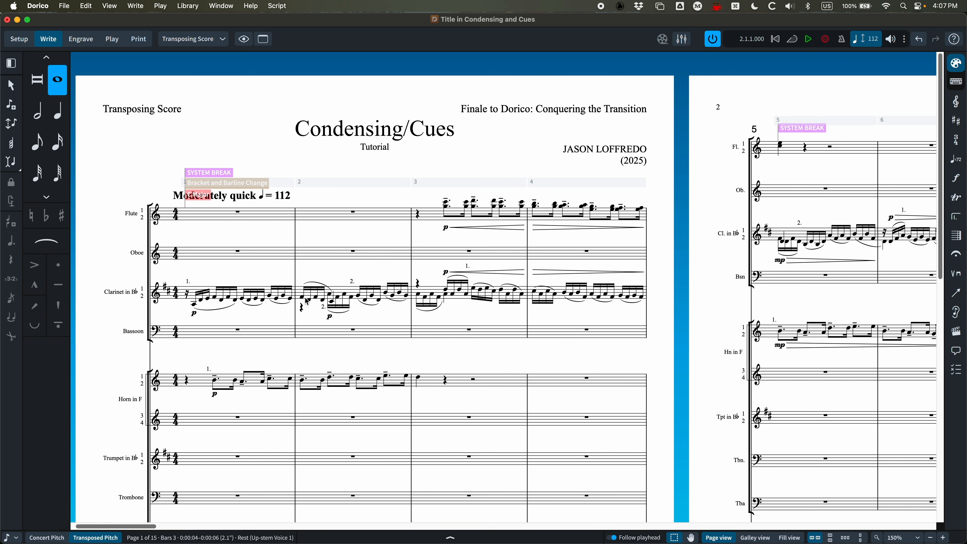
click(84, 41)
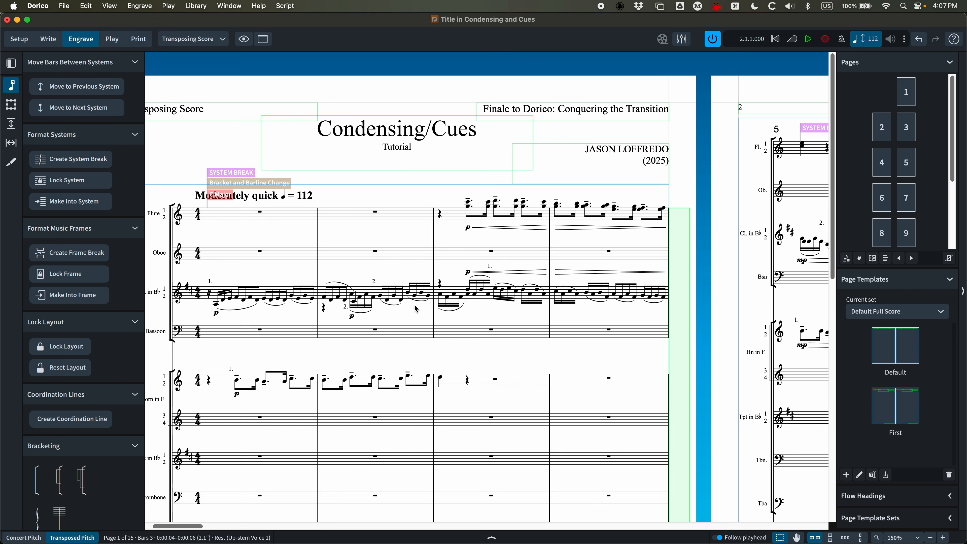
scroll(411, 305, left, 1)
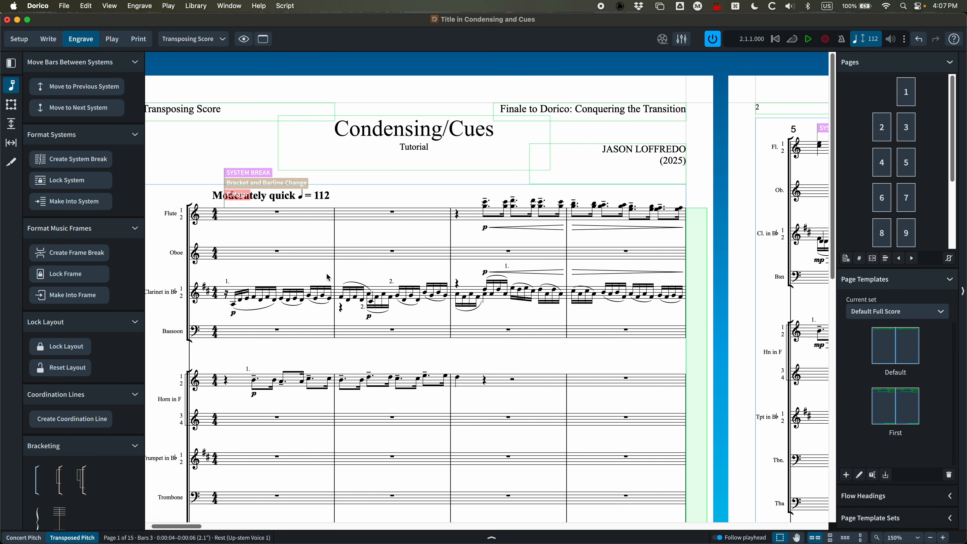
scroll(328, 277, left, 3)
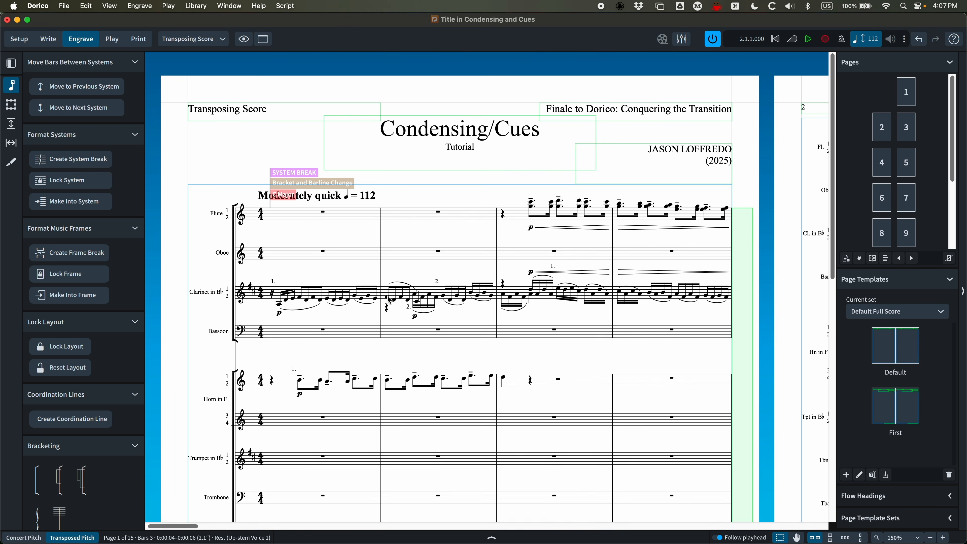
Start a condensing change at the first Clarinet note of bar 2 and look through its notation options.
click(388, 298)
click(144, 5)
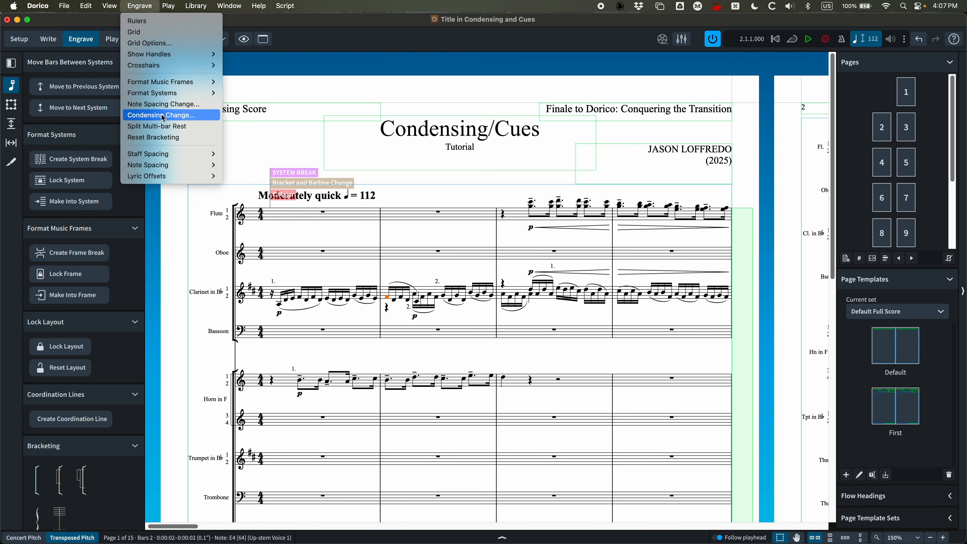
click(164, 116)
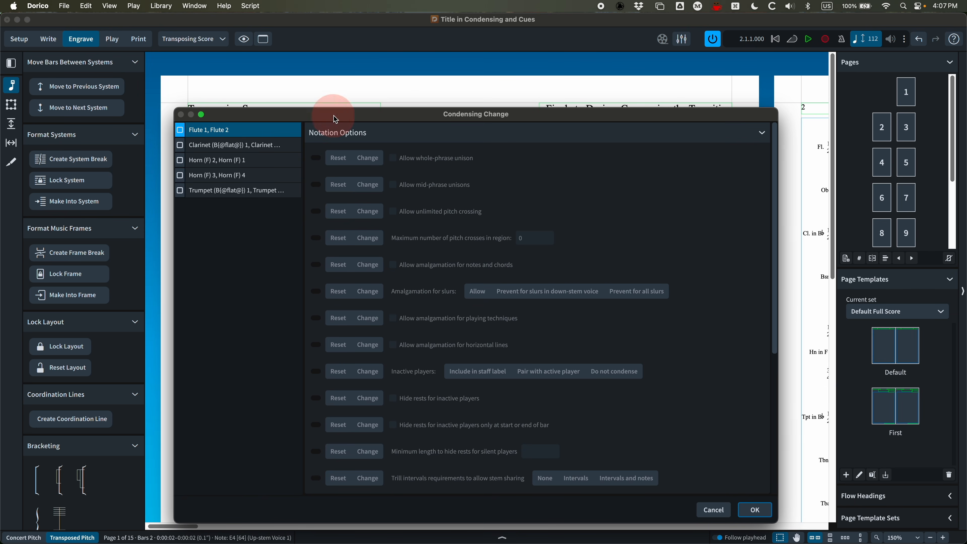
drag(336, 119, 335, 88)
scroll(465, 164, down, 2)
scroll(465, 164, up, 2)
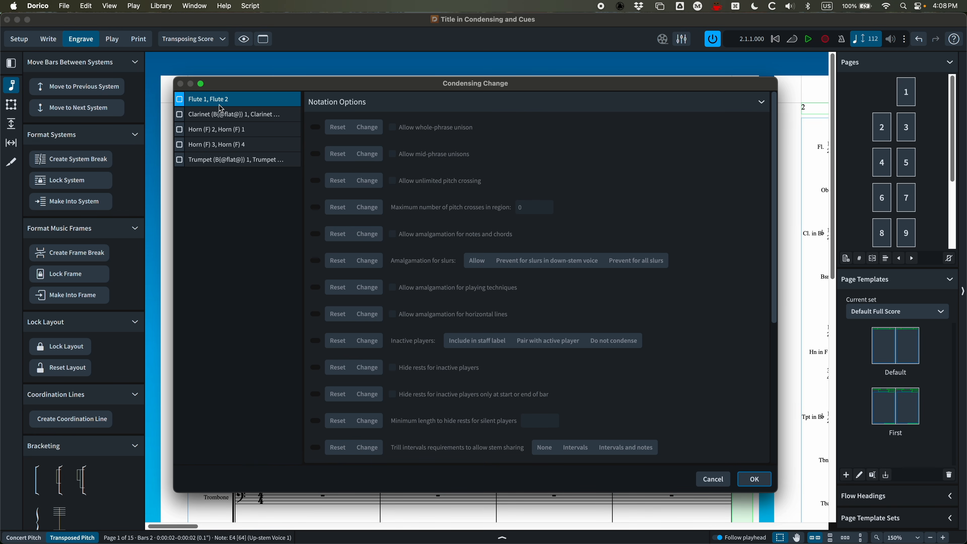
Include the Clarinet group in the bar 2 condensing change, override Hide rests for inactive players to off, and apply it.
click(222, 118)
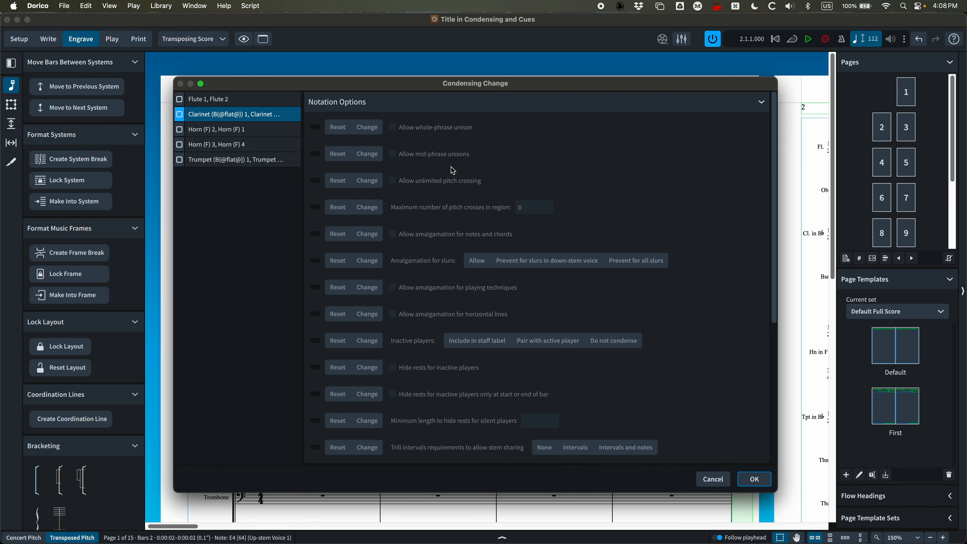
click(182, 118)
drag(420, 90, 431, 416)
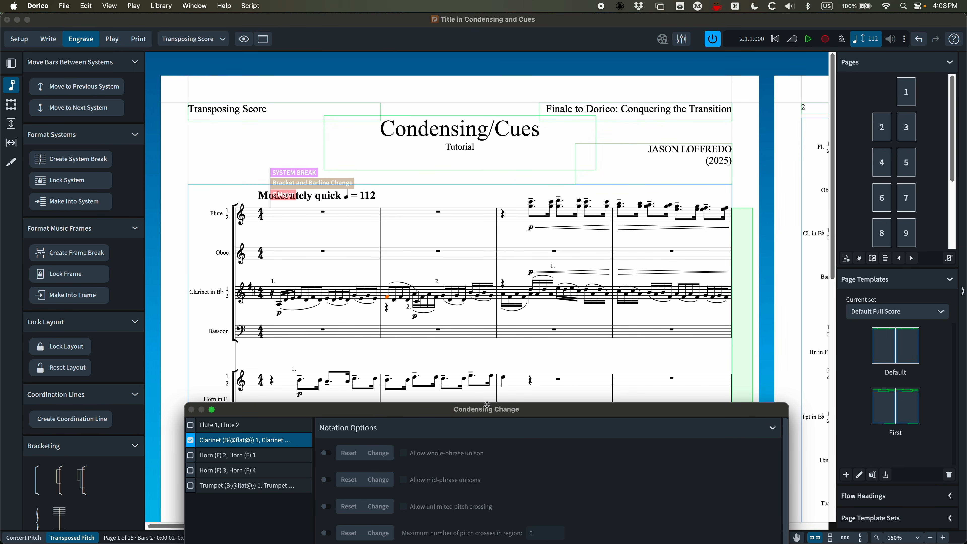
drag(486, 415, 481, 91)
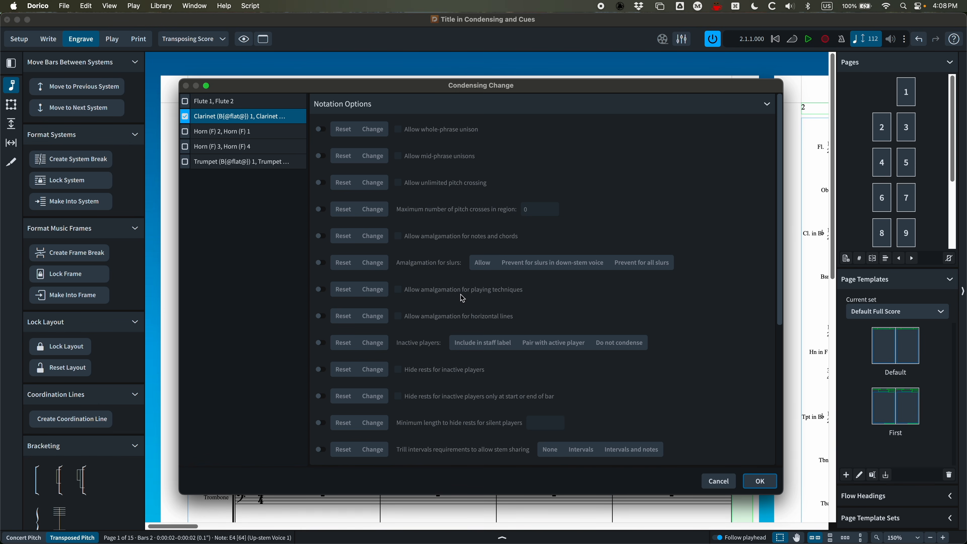
click(319, 370)
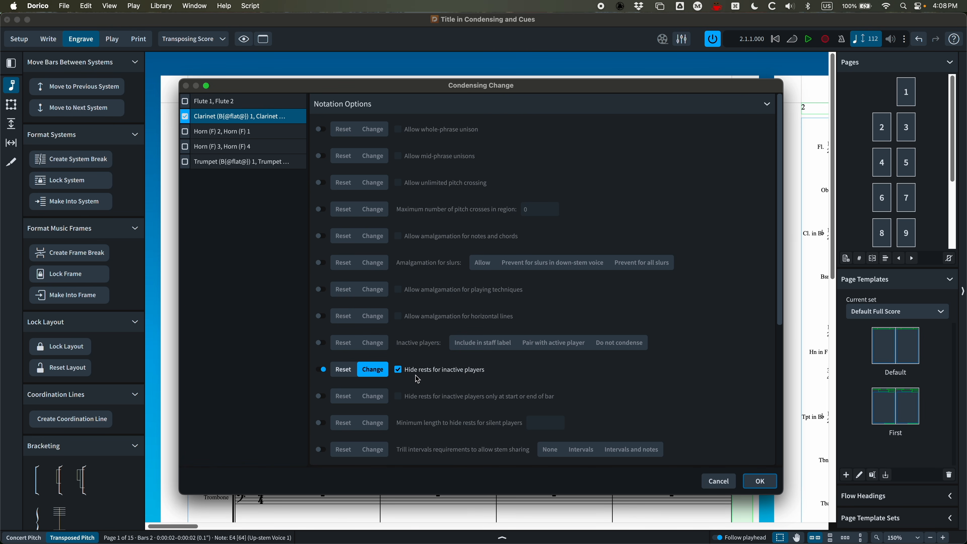
click(399, 370)
click(759, 481)
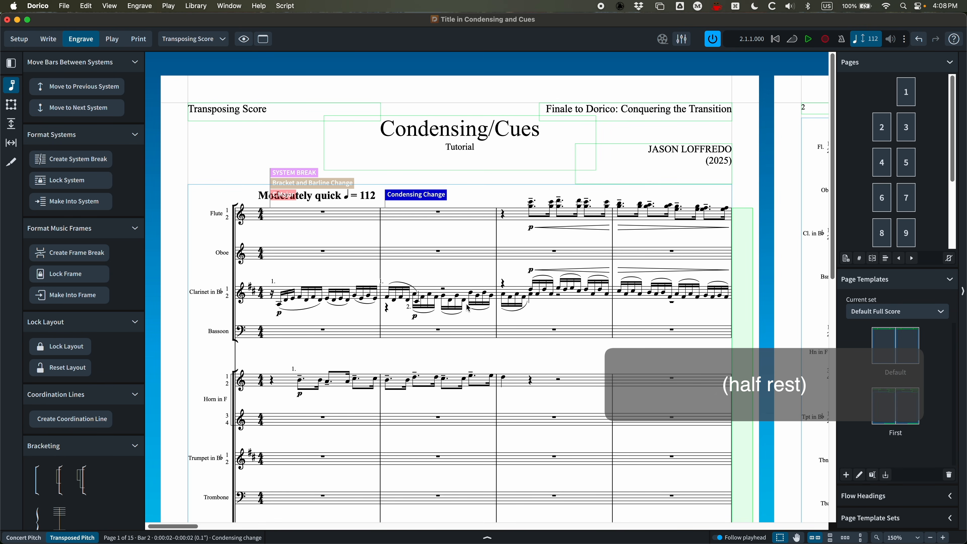
Start another condensing change at bar 15 on page 3, using the Oboe's bar rest as its position.
scroll(468, 308, right, 10)
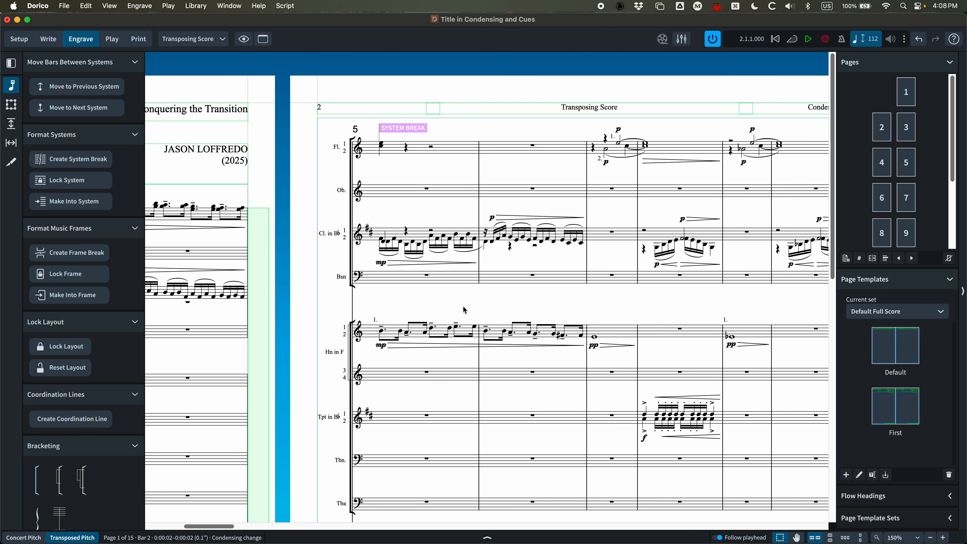
scroll(465, 311, right, 15)
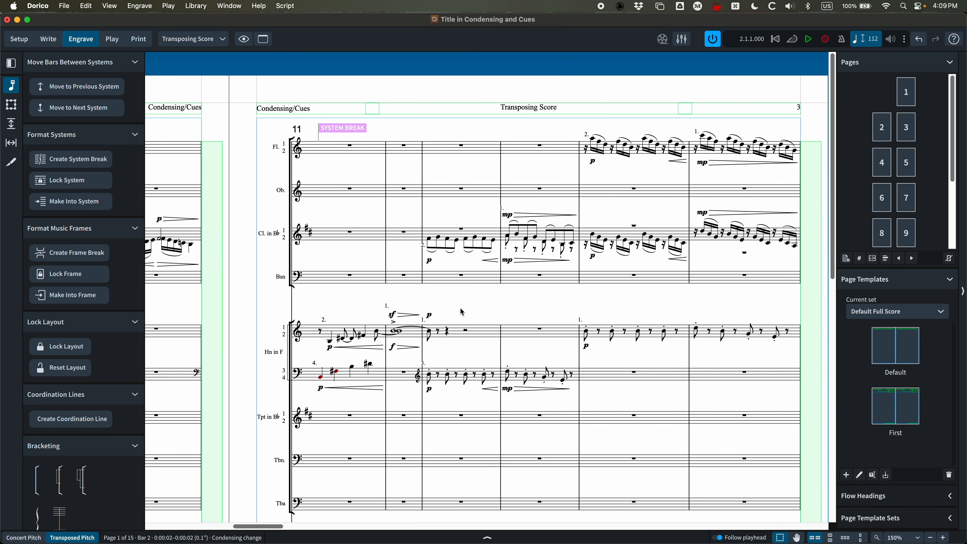
click(593, 234)
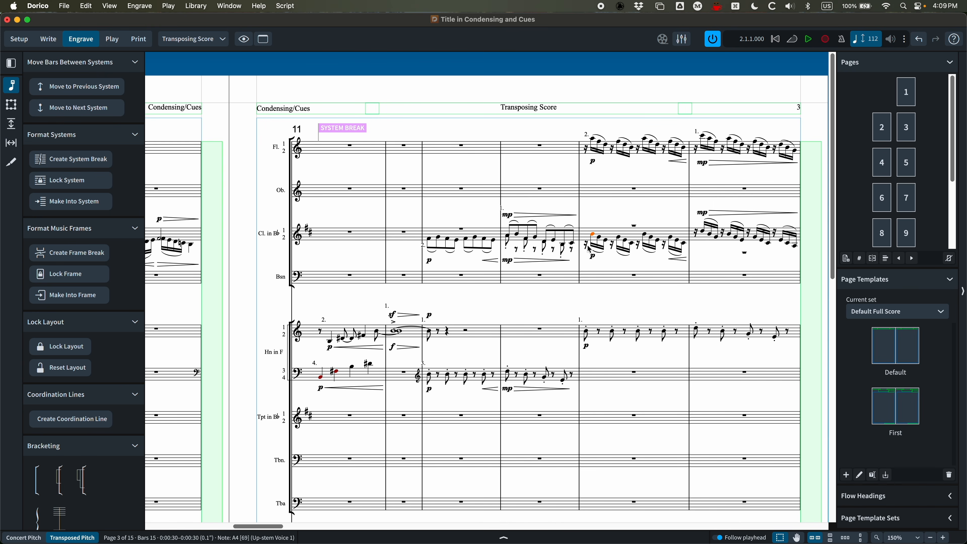
key(Escape)
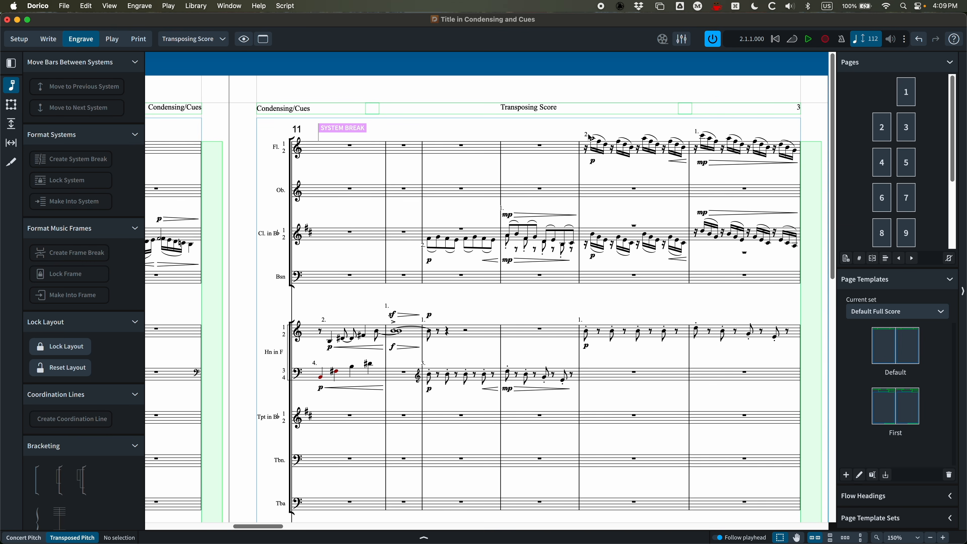
click(586, 243)
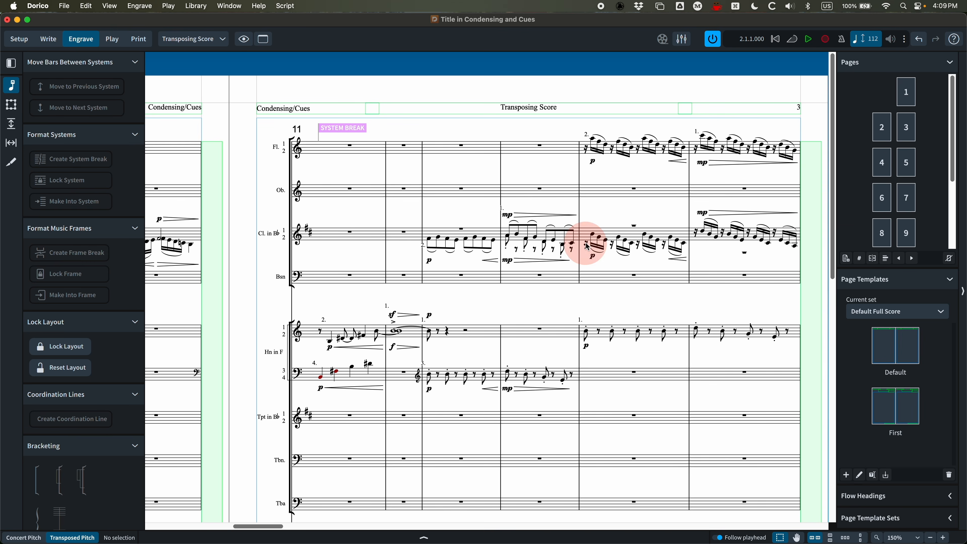
click(635, 190)
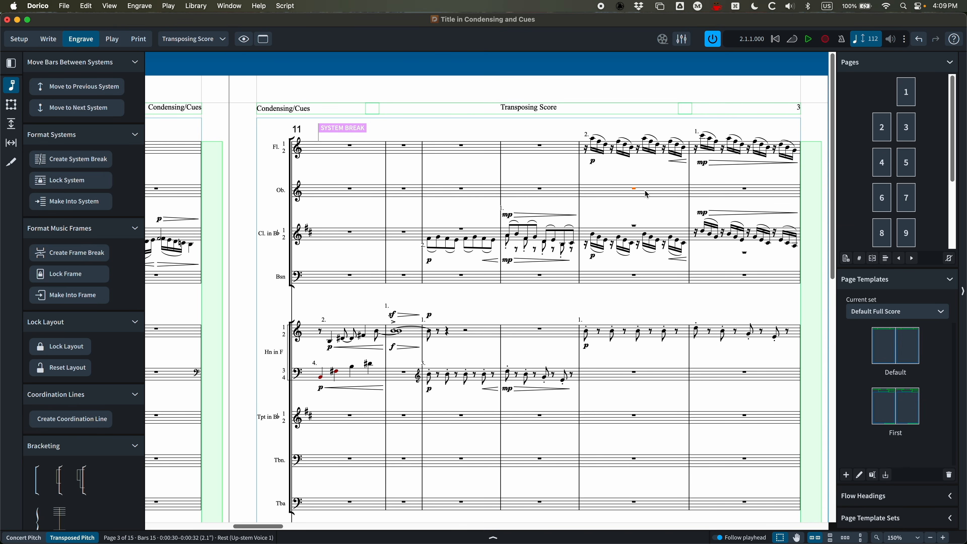
click(154, 5)
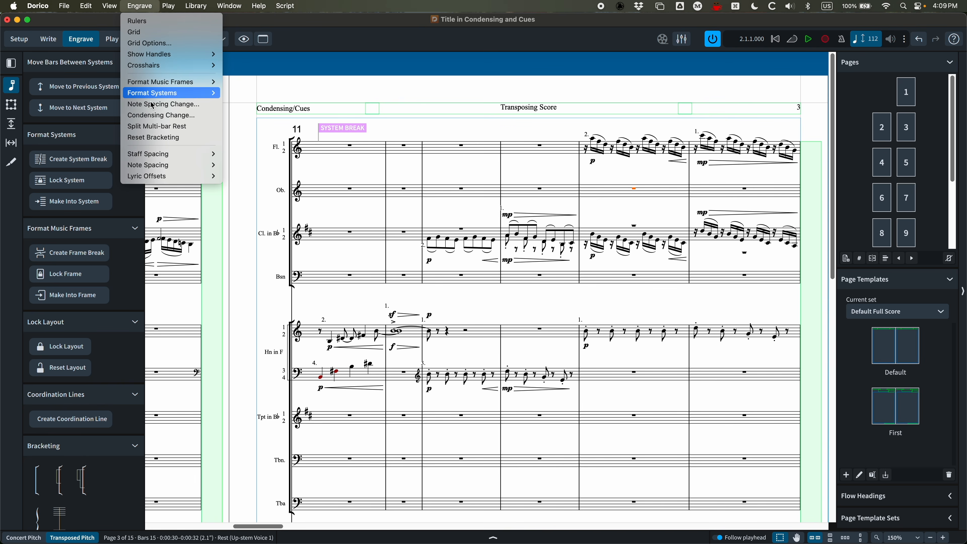
click(154, 115)
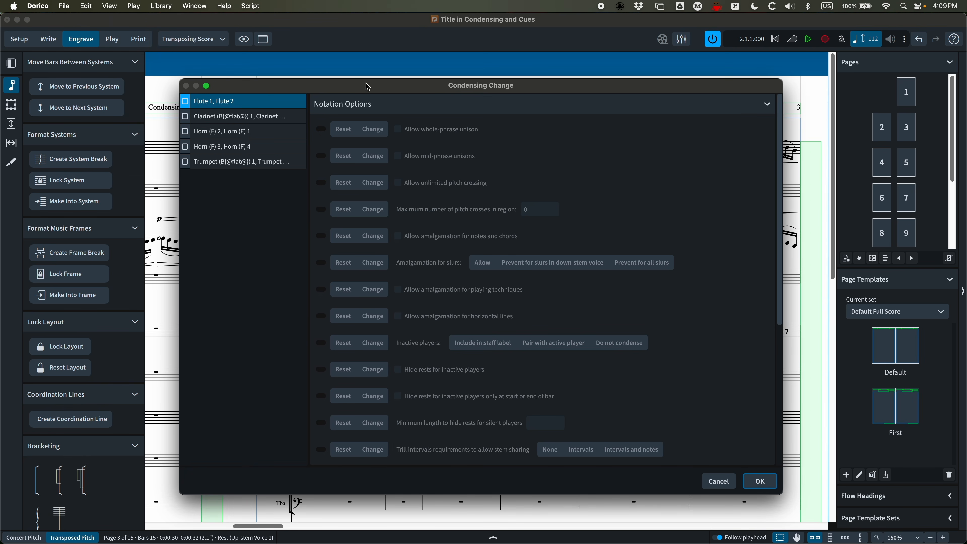
drag(368, 87, 391, 83)
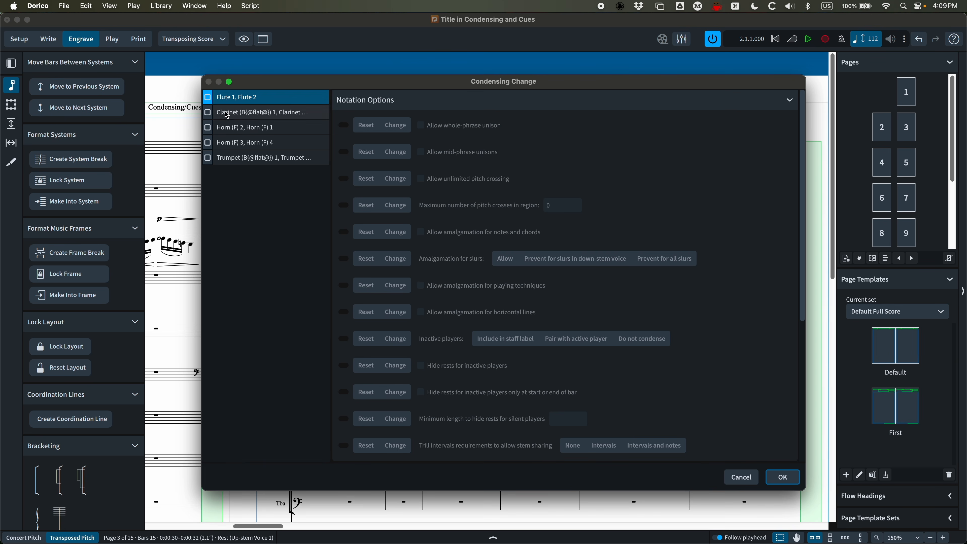
Include the Clarinet group in the bar 15 condensing change, set Hide rests for inactive players to Reset, and apply it.
click(263, 113)
click(208, 113)
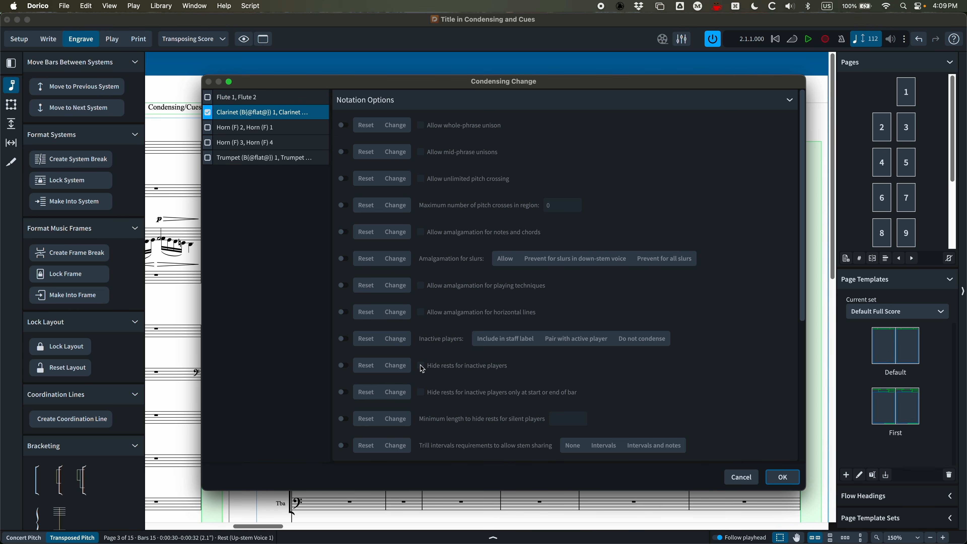
click(343, 366)
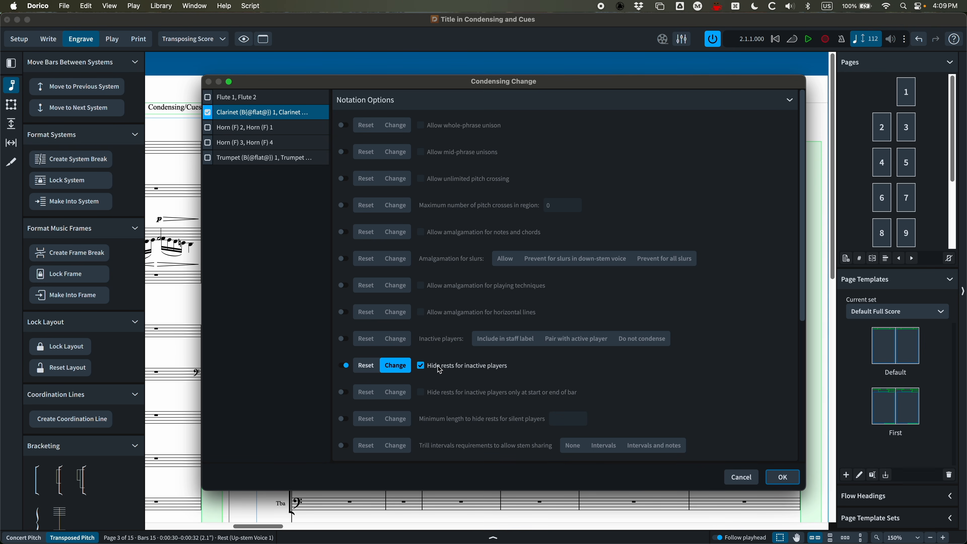
click(422, 366)
click(367, 366)
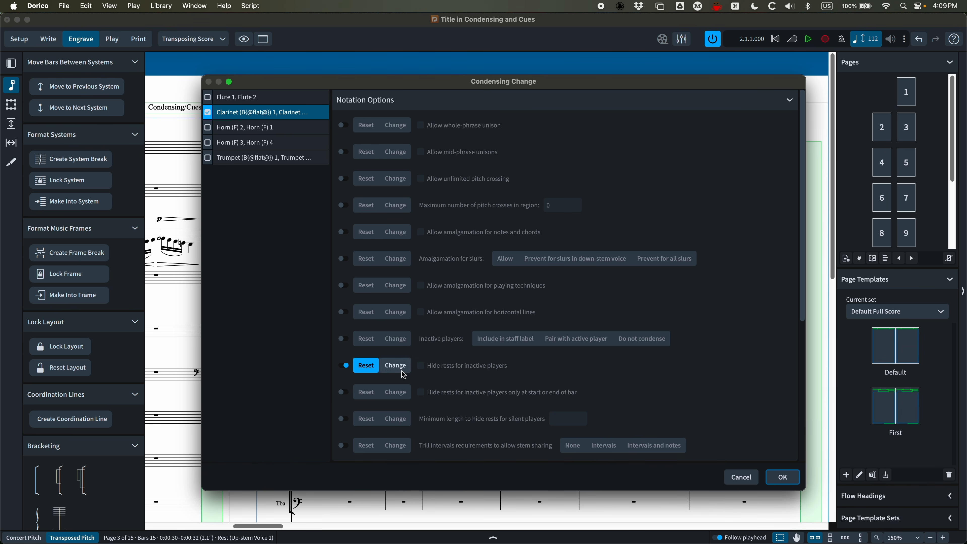
click(784, 479)
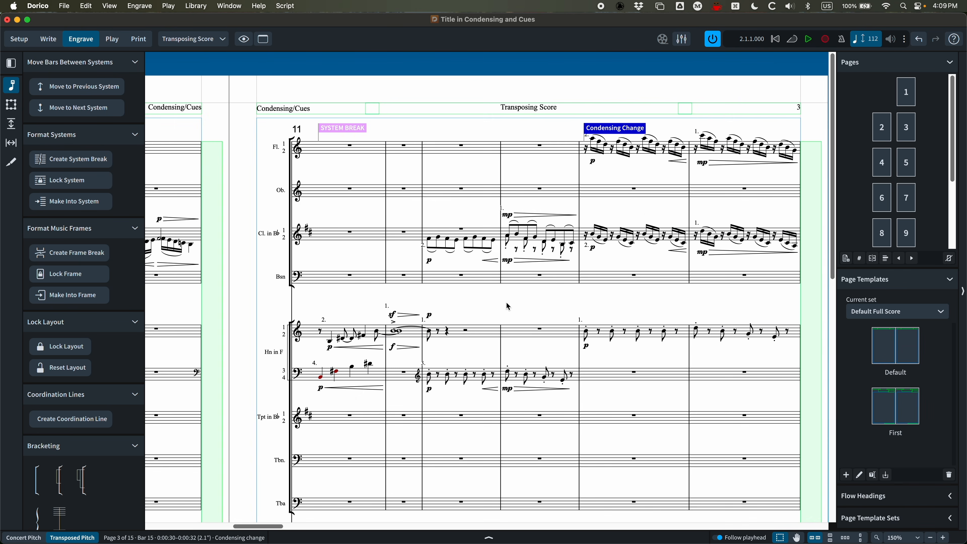
scroll(601, 288, right, 5)
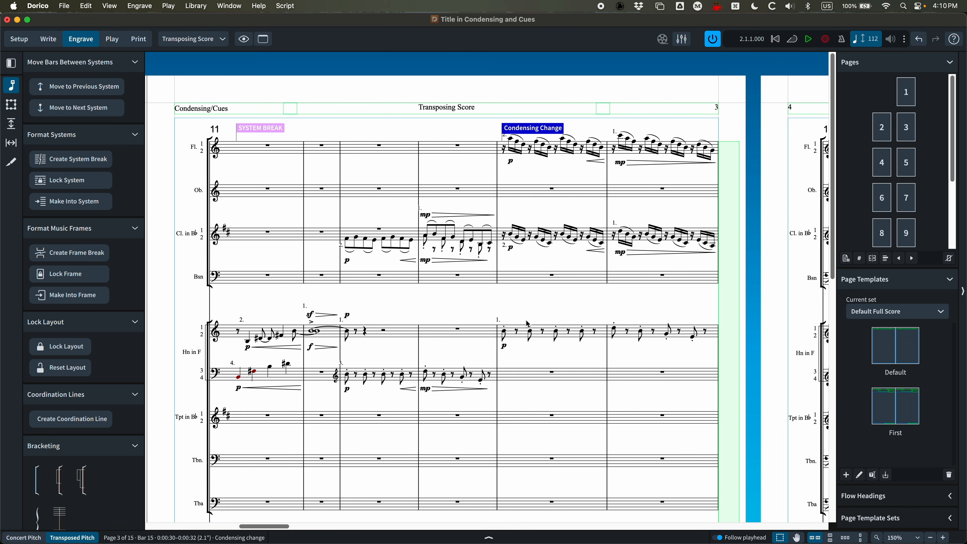
Open the bar 15 condensing change on page 3, review its Clarinet notation options, and close it without changes.
scroll(526, 319, left, 15)
scroll(526, 319, right, 18)
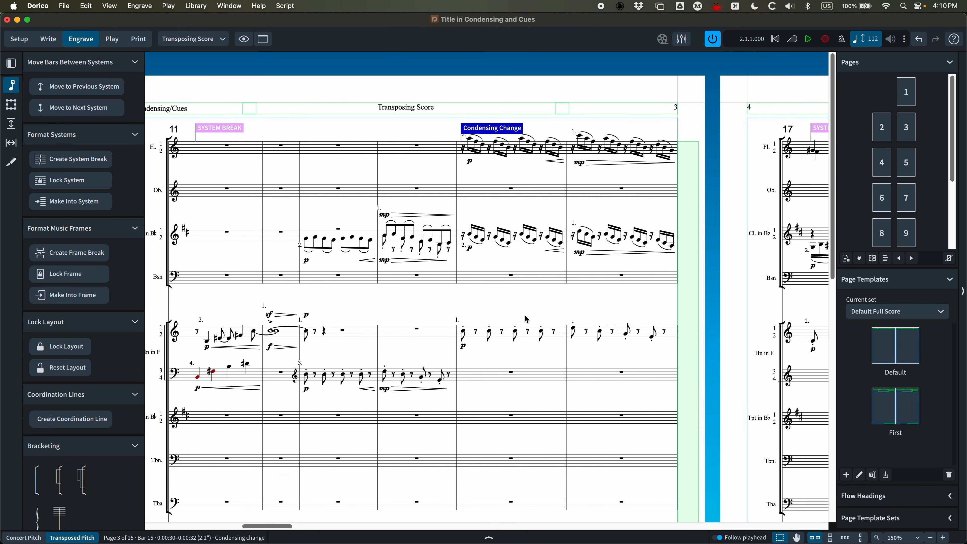
double_click(488, 131)
drag(440, 90, 421, 81)
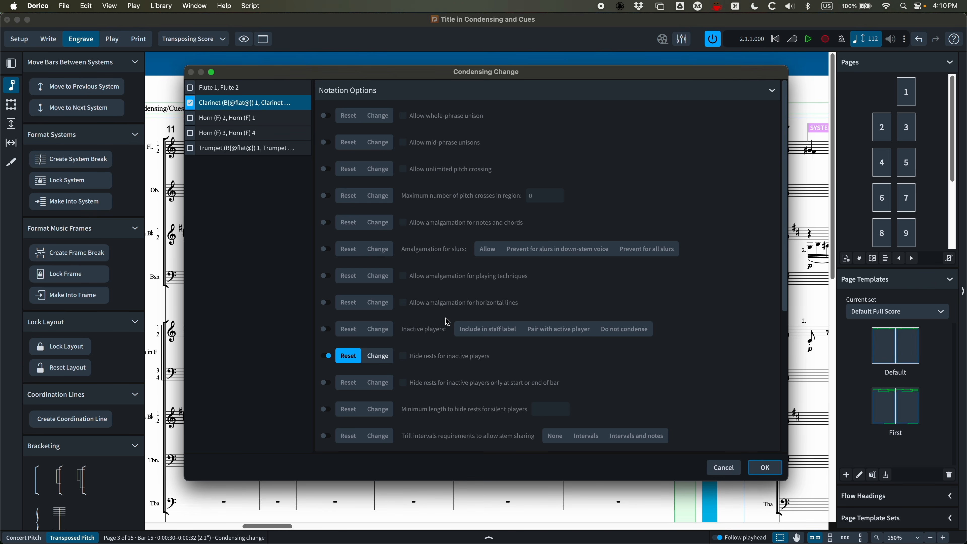
scroll(398, 277, down, 3)
scroll(404, 299, up, 3)
click(723, 468)
Turn condensing off on page 2 to show the separate Trumpet 1 and 2 staves at bar 8.
scroll(536, 395, left, 10)
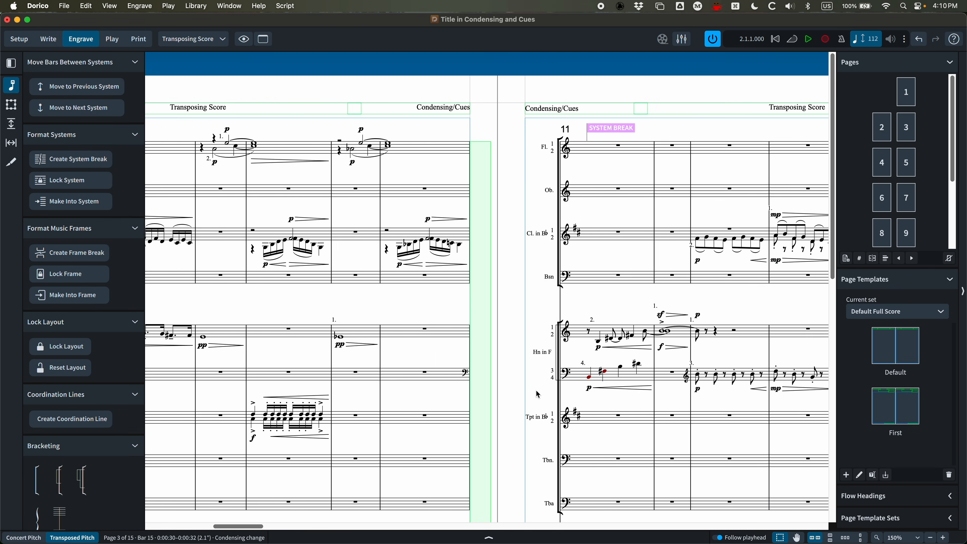
scroll(416, 408, down, 3)
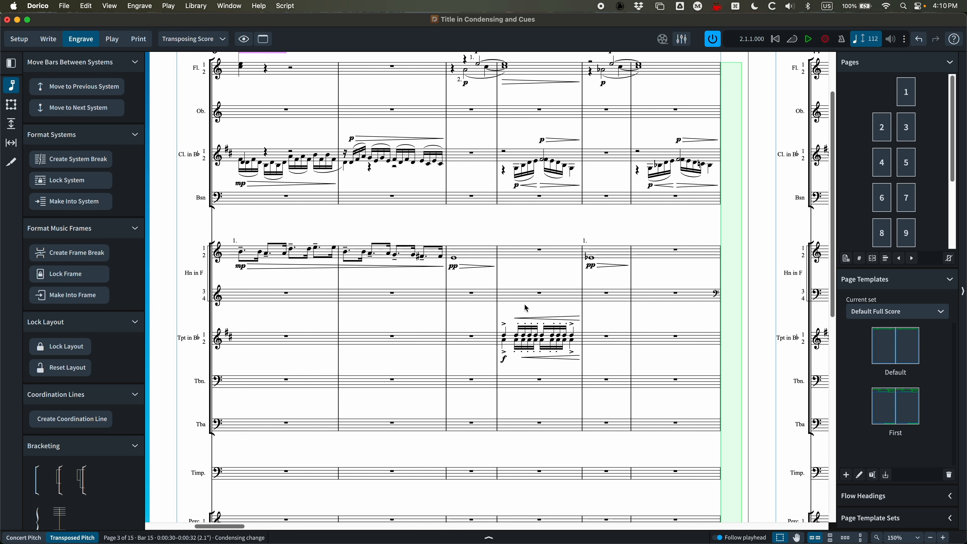
scroll(411, 381, left, 15)
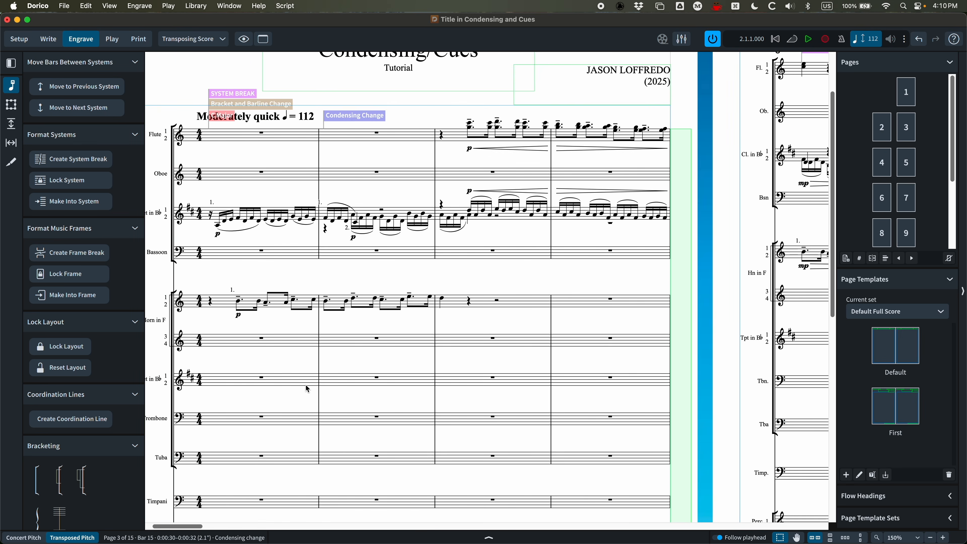
scroll(262, 386, right, 15)
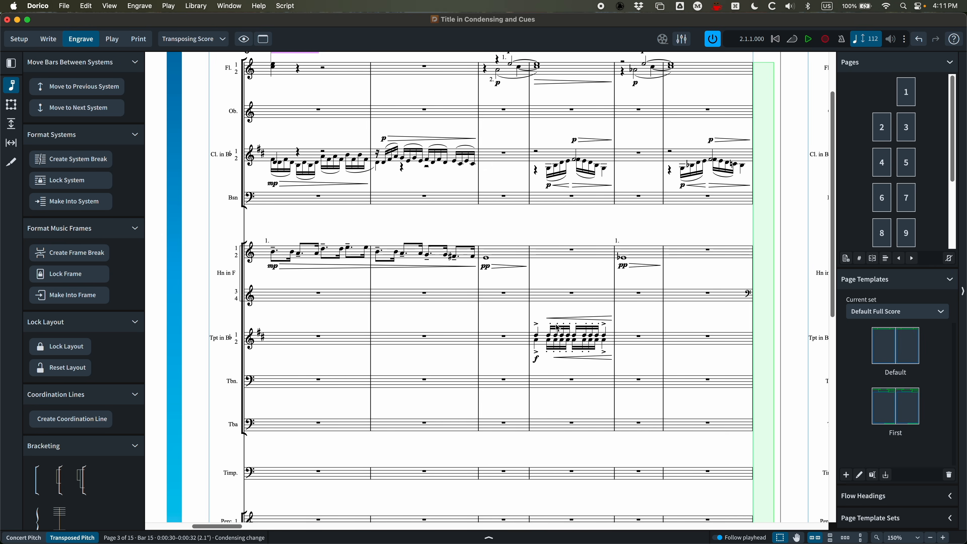
key(alt+super+c)
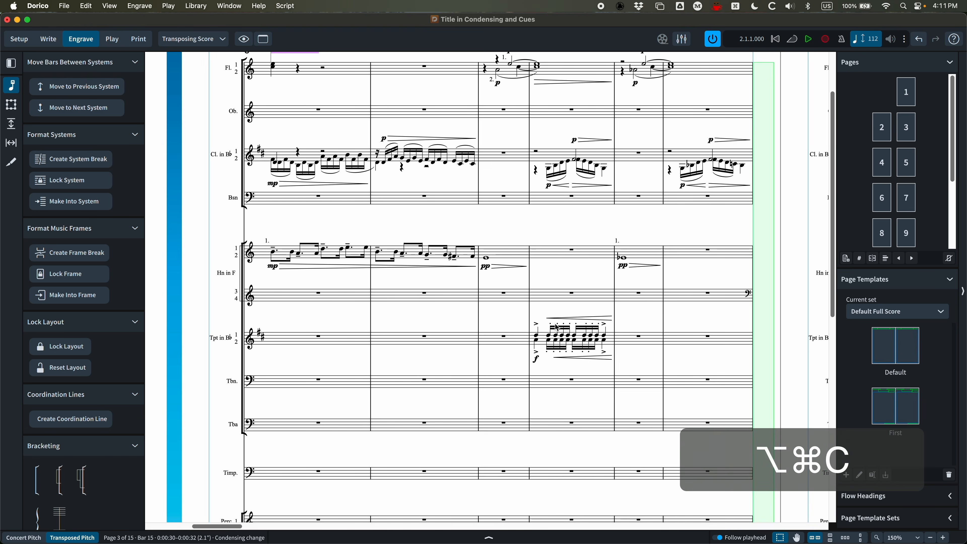
scroll(560, 320, down, 3)
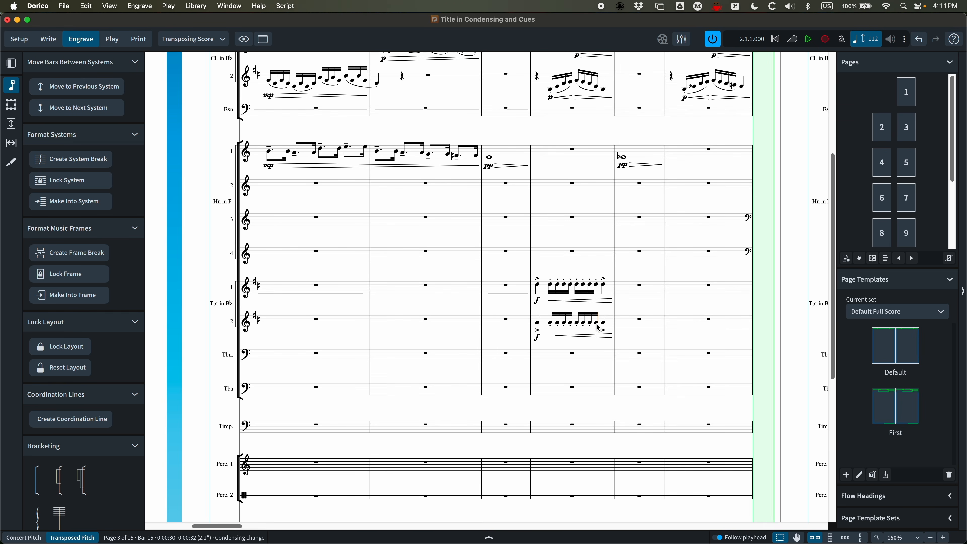
Switch to Write mode and toggle condensing to compare the bar 8 trumpets condensed and uncondensed, leaving it off.
click(49, 39)
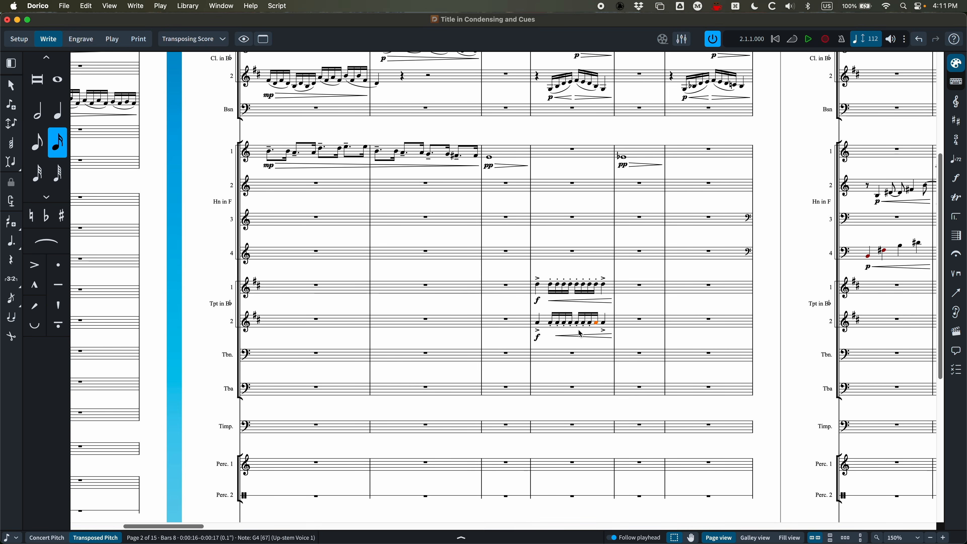
key(Escape)
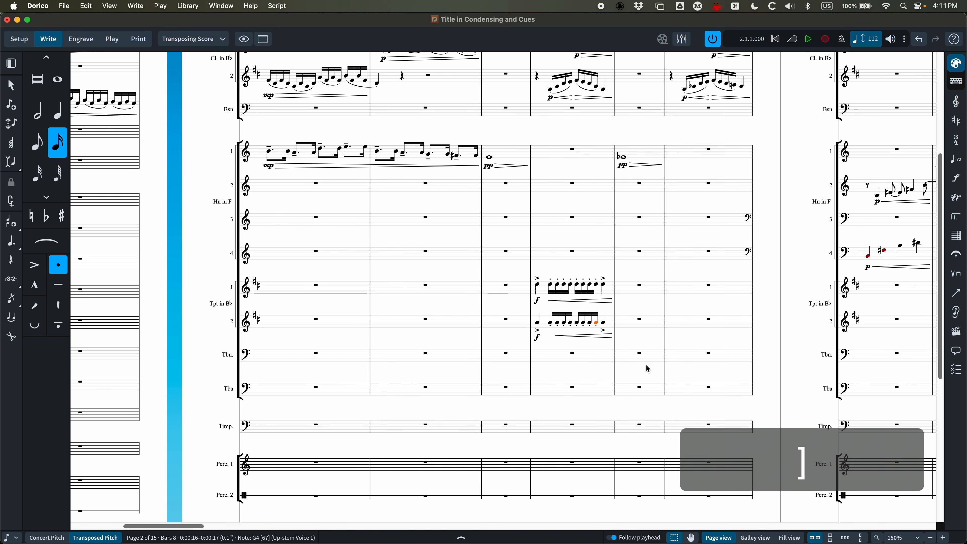
click(637, 303)
key(alt+super+c)
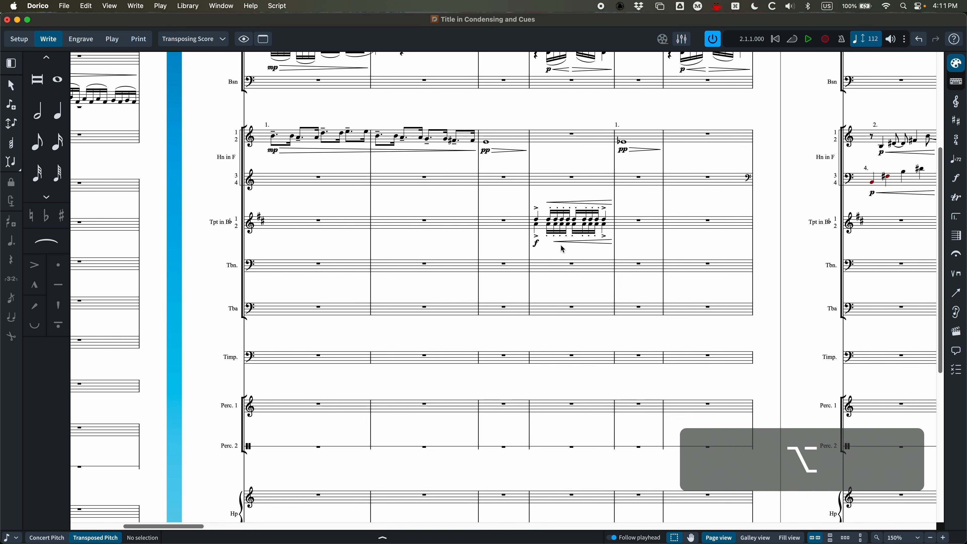
key(alt+super+c)
key(alt+super+c)
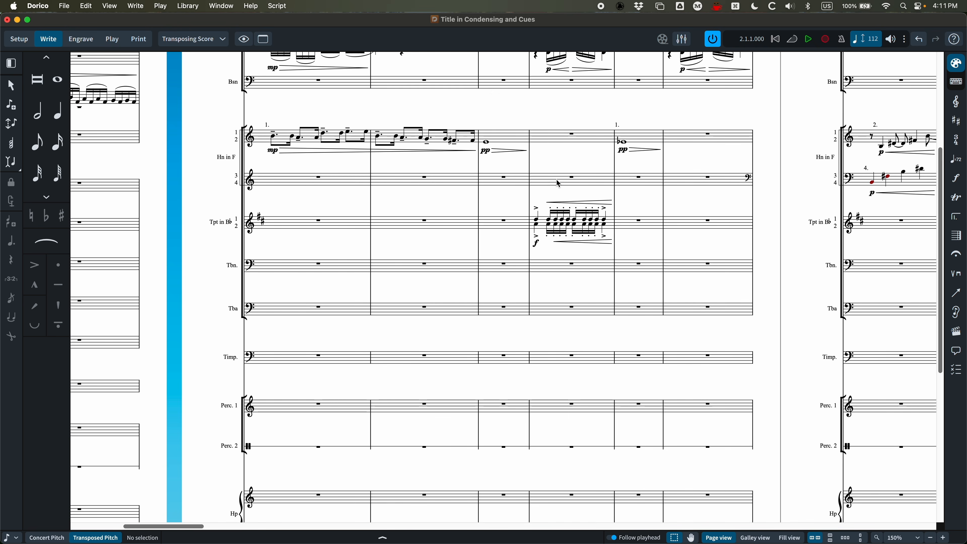
key(alt+super+c)
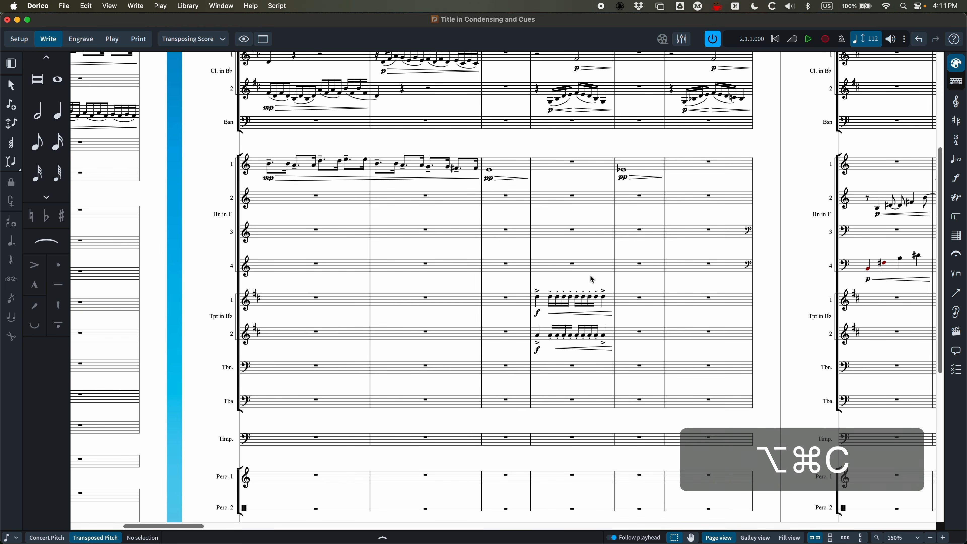
Start the Trumpet 2 crescendo hairpin in bar 8 earlier to match Trumpet 1's, and turn condensing back on.
click(554, 312)
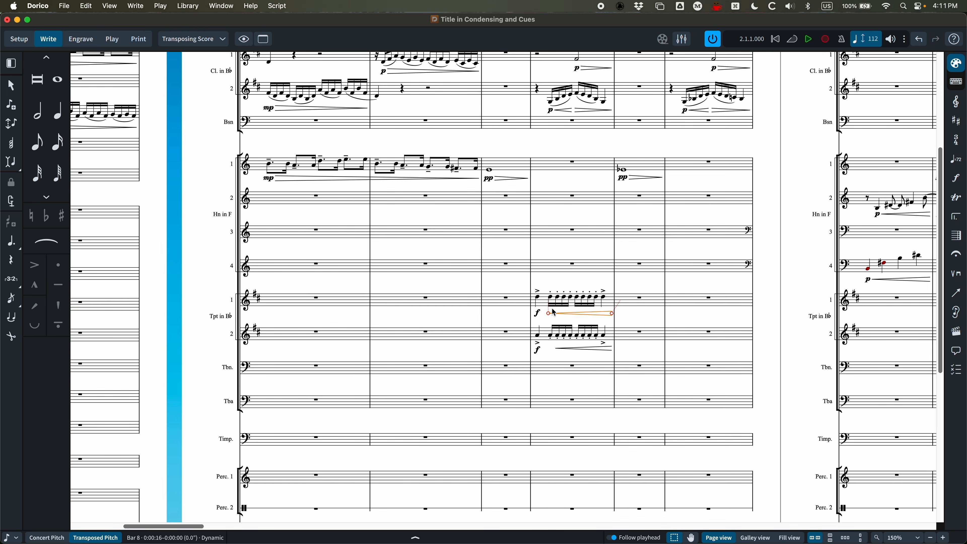
click(559, 349)
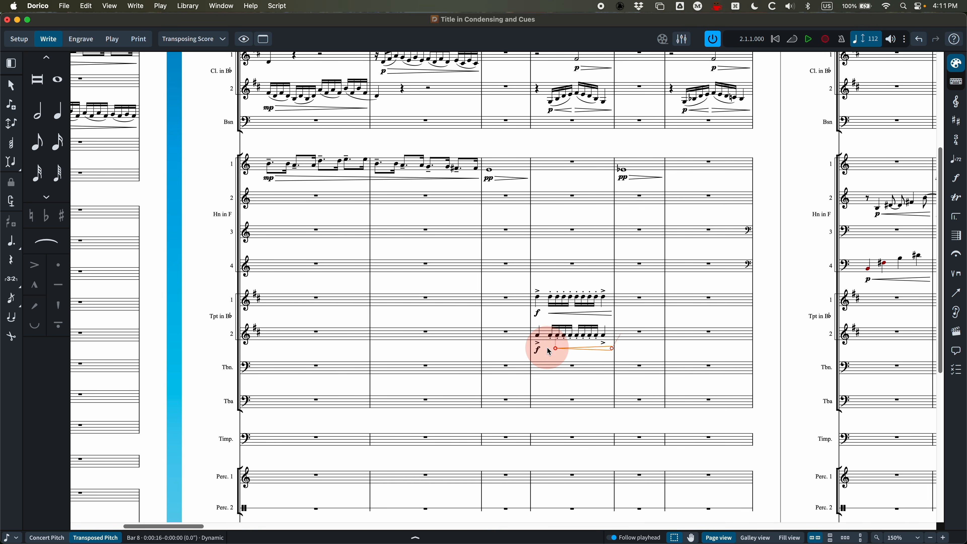
click(643, 319)
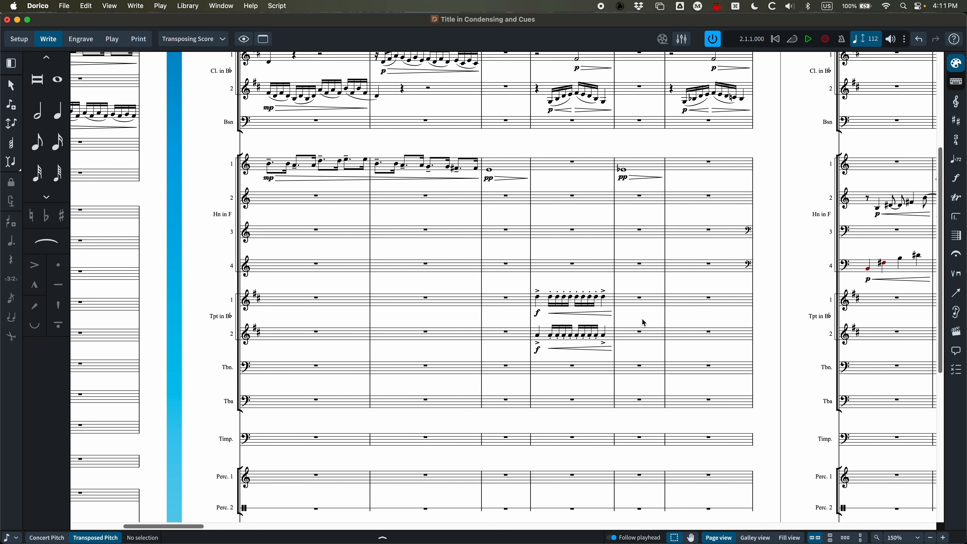
key(alt+super+c)
scroll(583, 301, up, 4)
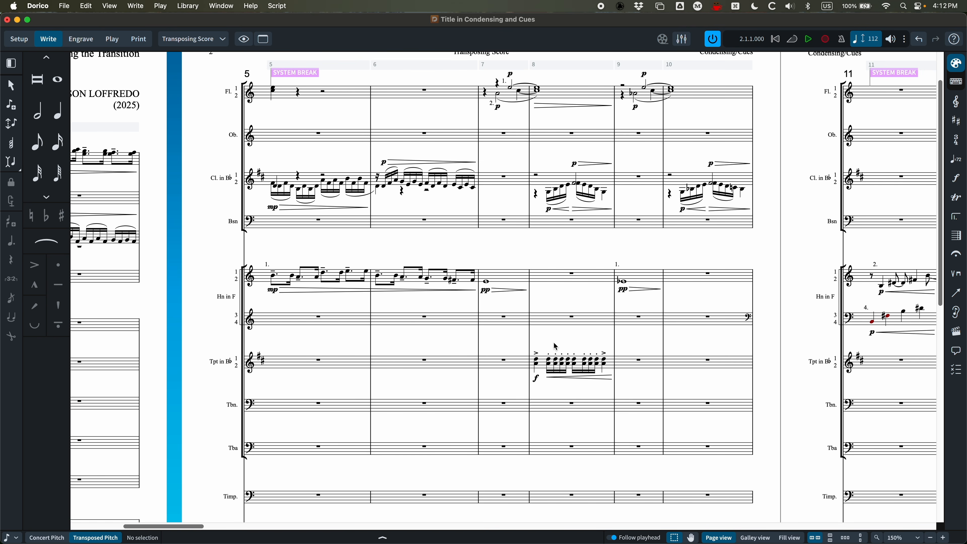
Review the condensed staves on pages 1 and 2, and expand the score to individual player staves again.
scroll(513, 371, up, 2)
scroll(514, 372, left, 4)
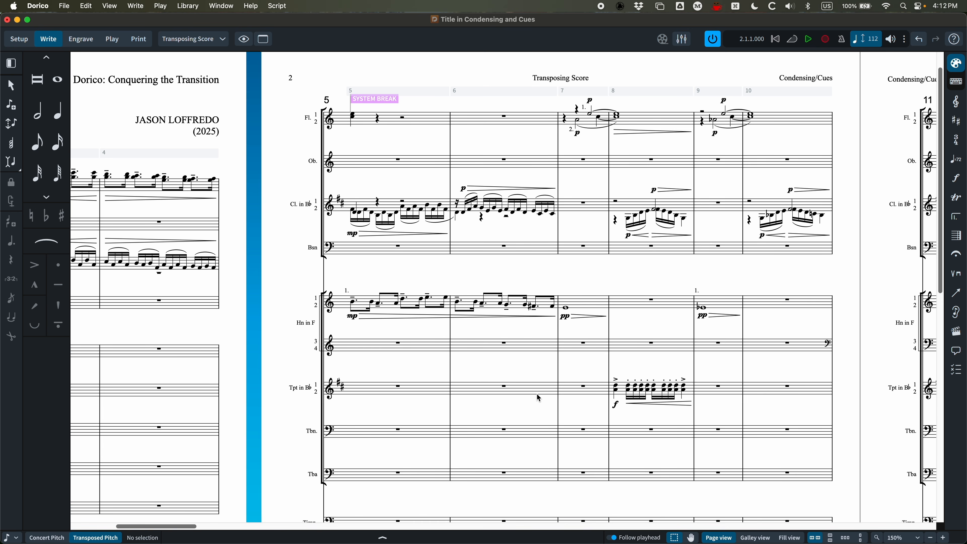
scroll(537, 394, down, 1)
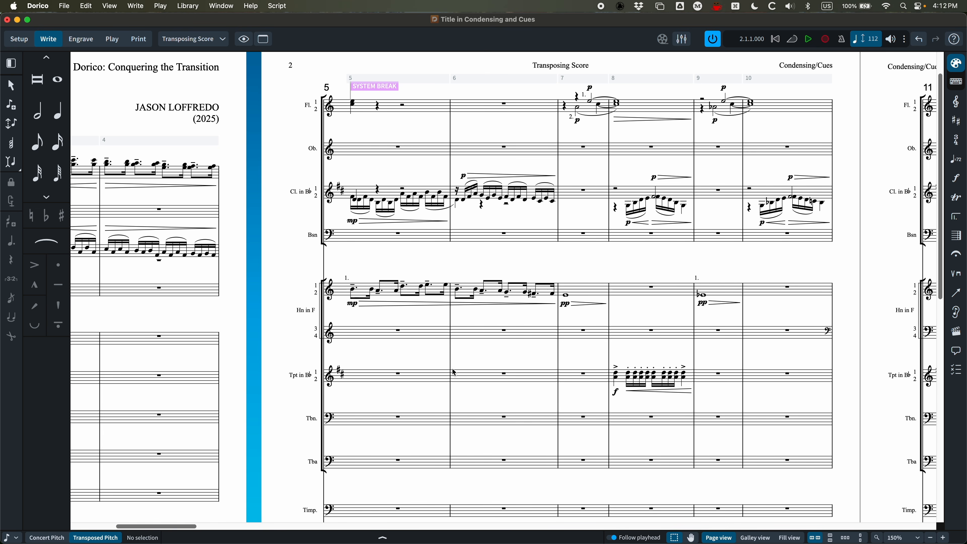
scroll(308, 398, left, 10)
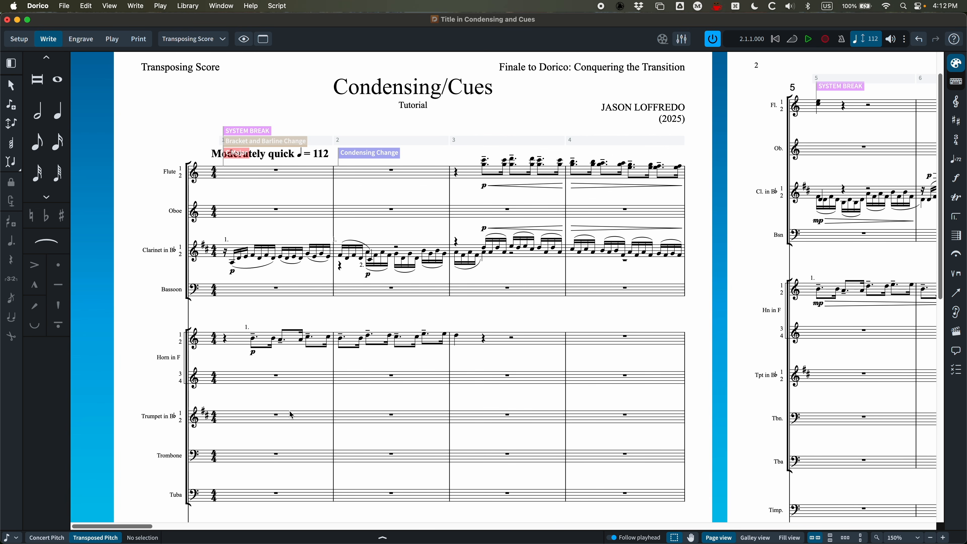
scroll(306, 398, down, 1)
scroll(289, 411, right, 2)
scroll(291, 415, right, 5)
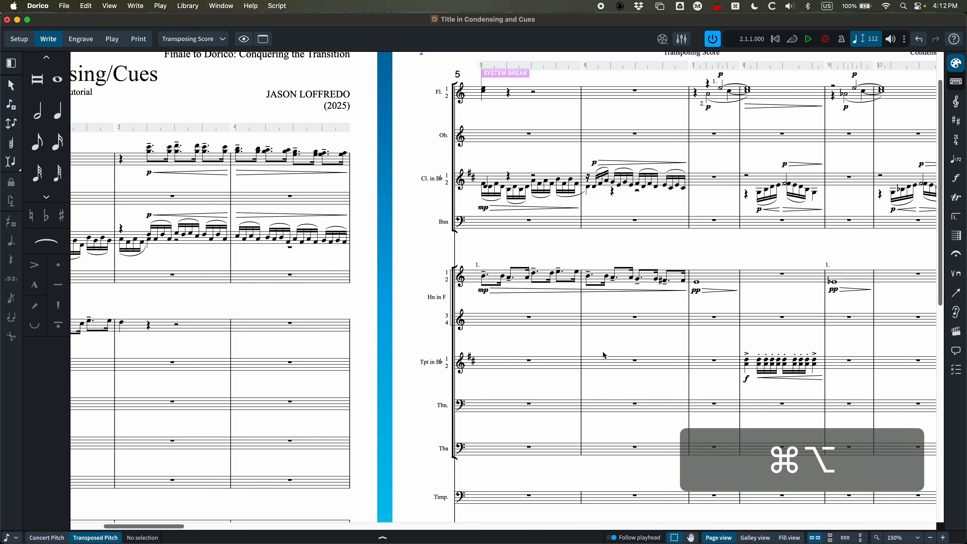
key(alt+super+c)
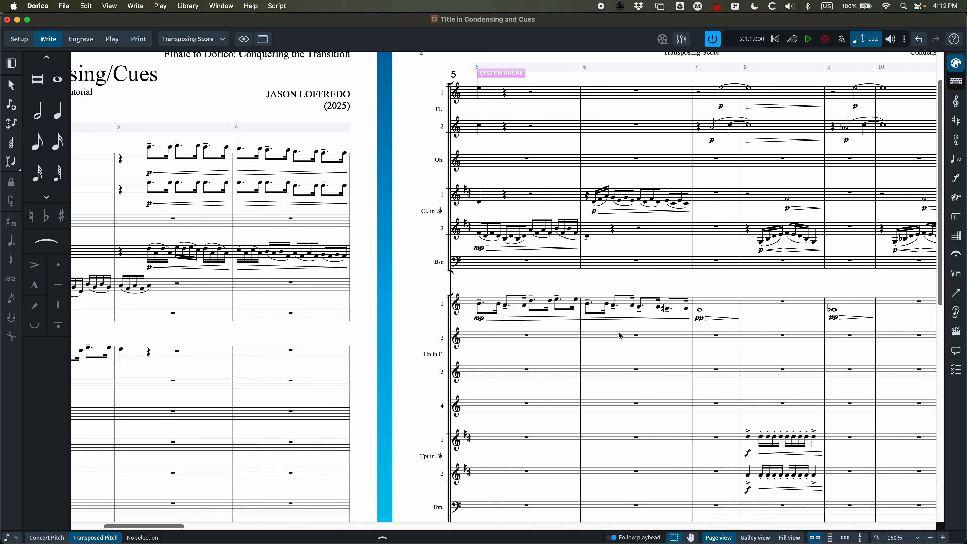
scroll(620, 335, down, 5)
scroll(507, 342, right, 1)
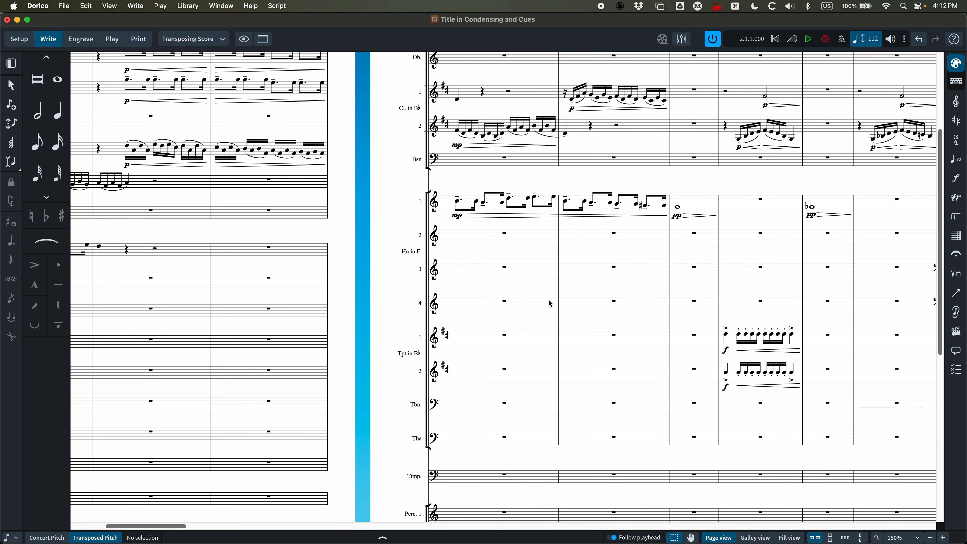
Add a cue from Horn (F) 1 to the Trumpet 1 staff across bars 5 to 7.
click(505, 336)
shift+click(693, 338)
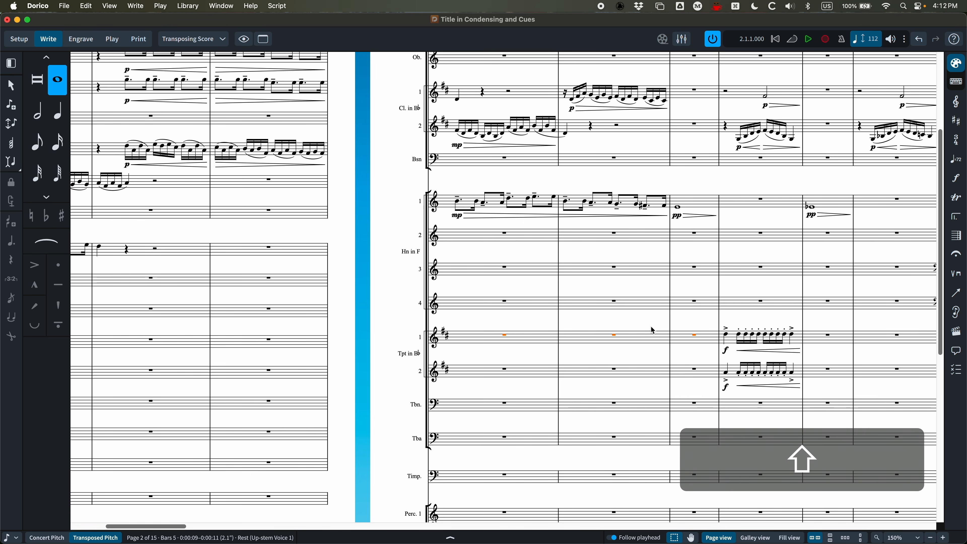
key(shift+u)
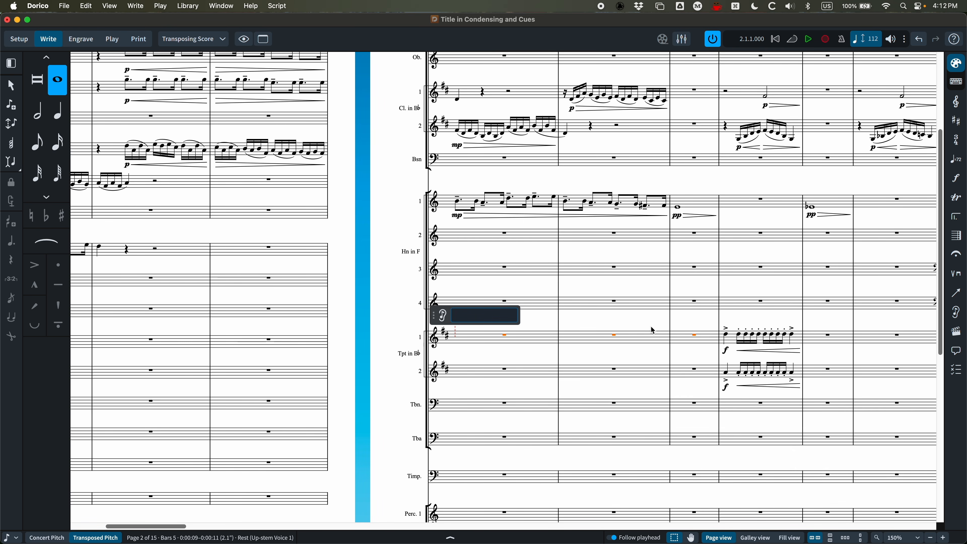
text(h)
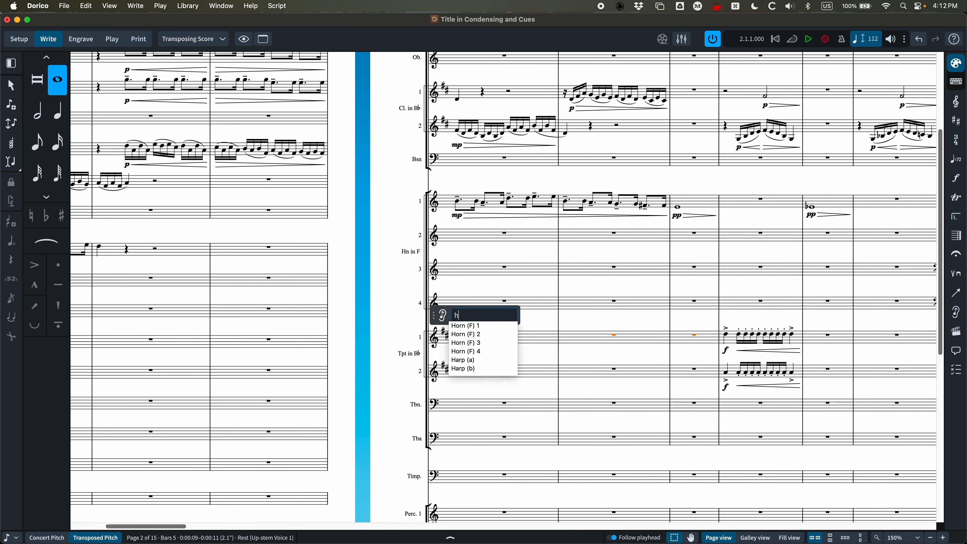
text(orn)
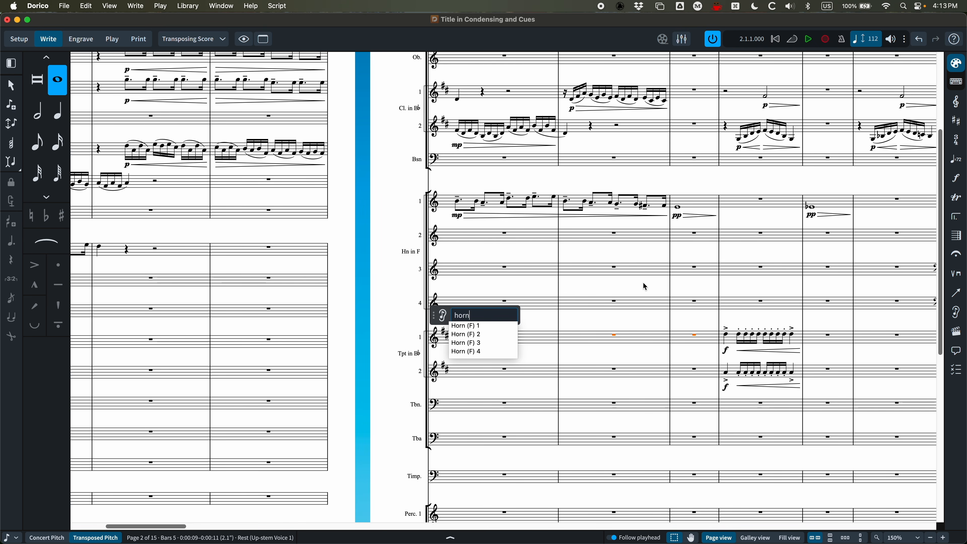
click(462, 327)
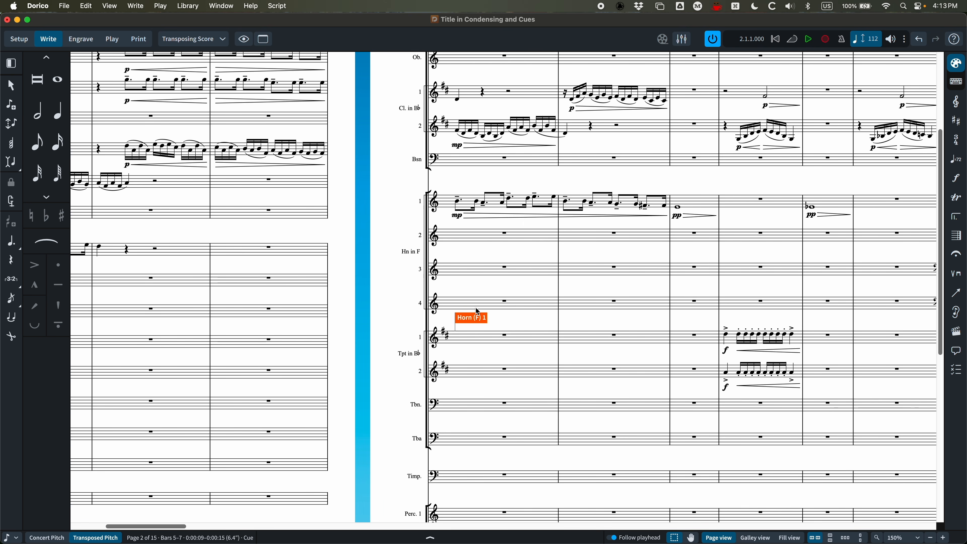
Open the Trumpet in Bb 1 part layout, select the Hn 1 cue, and try adjusting its end handle.
click(224, 40)
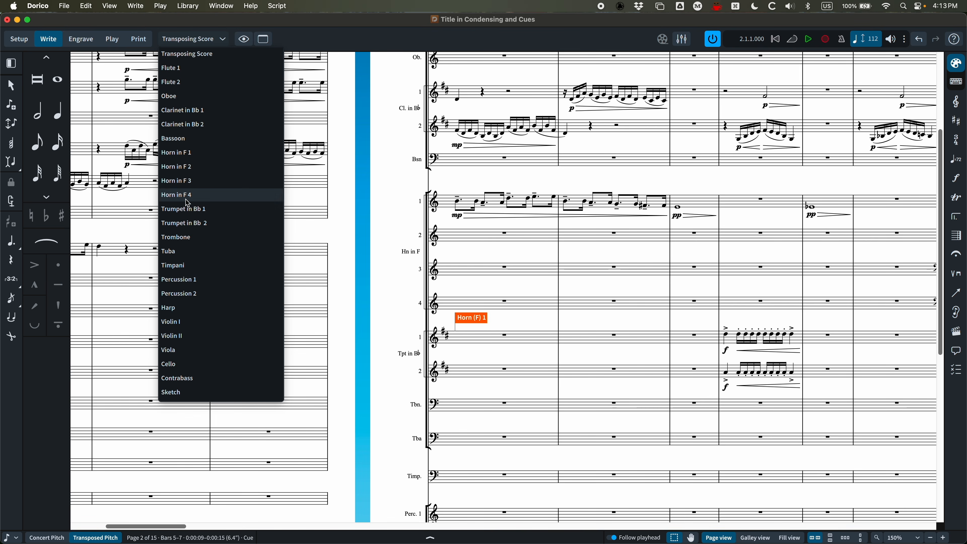
click(186, 210)
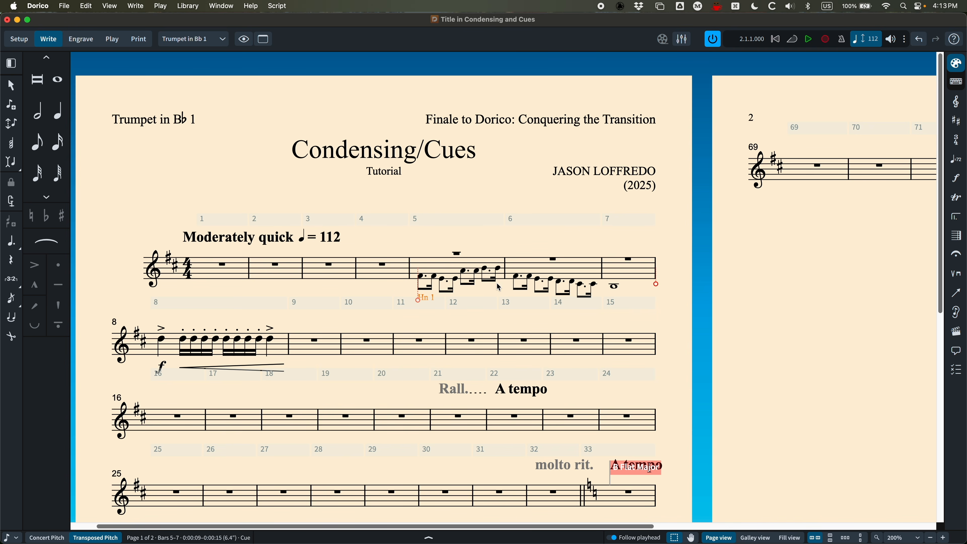
key(Escape)
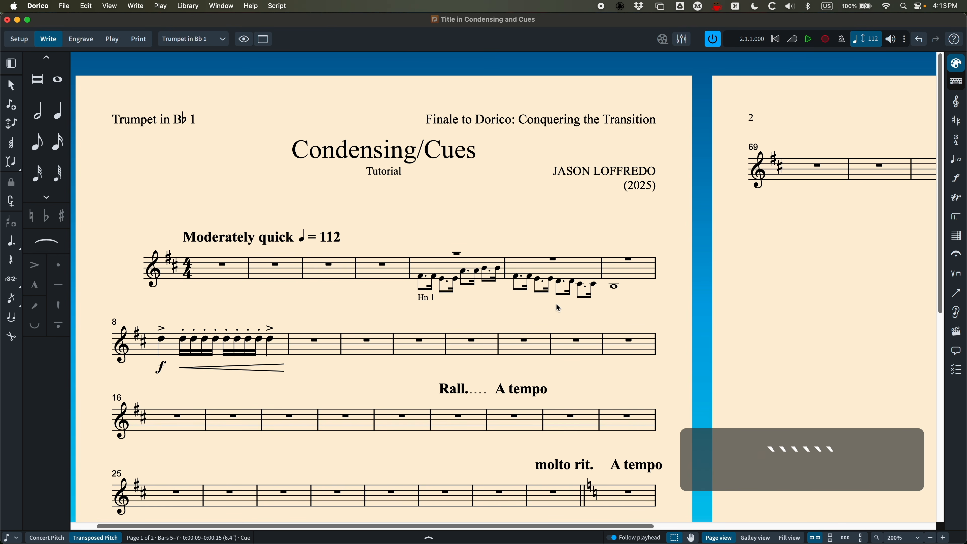
click(425, 303)
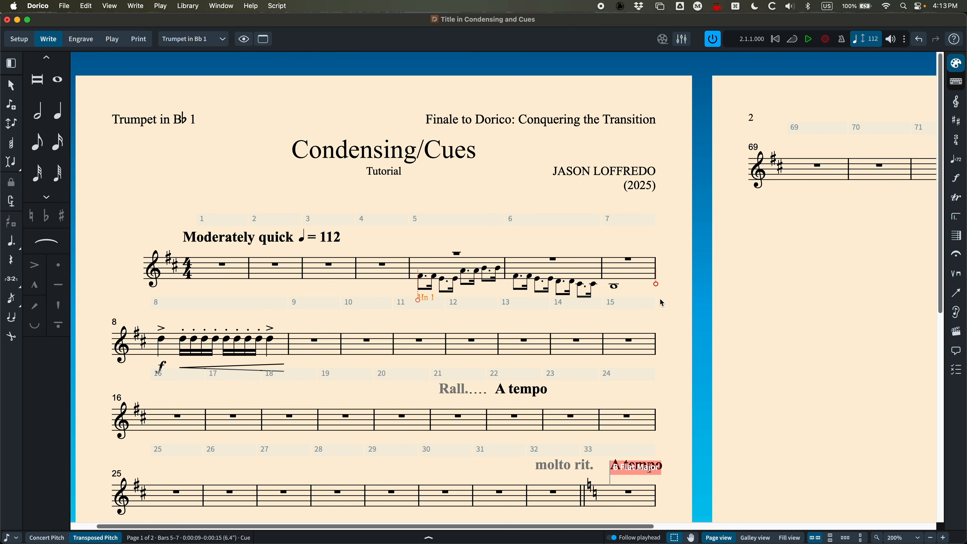
drag(660, 287, 678, 278)
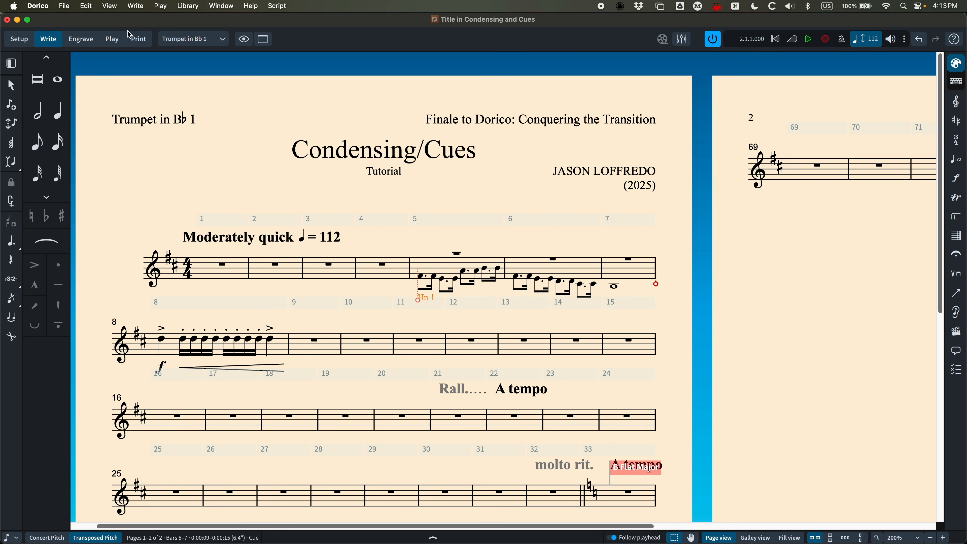
Switch to the Horn in F 1 part layout.
click(193, 39)
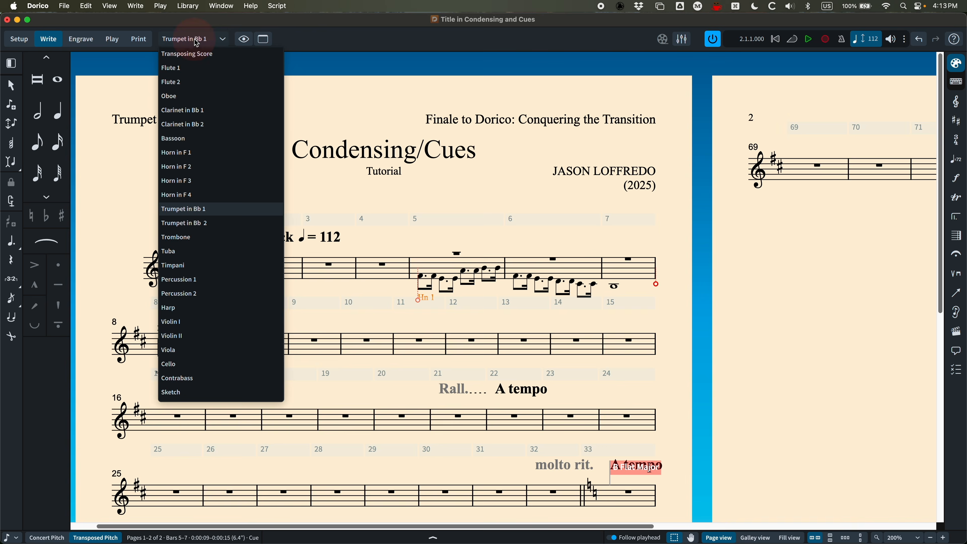
click(192, 154)
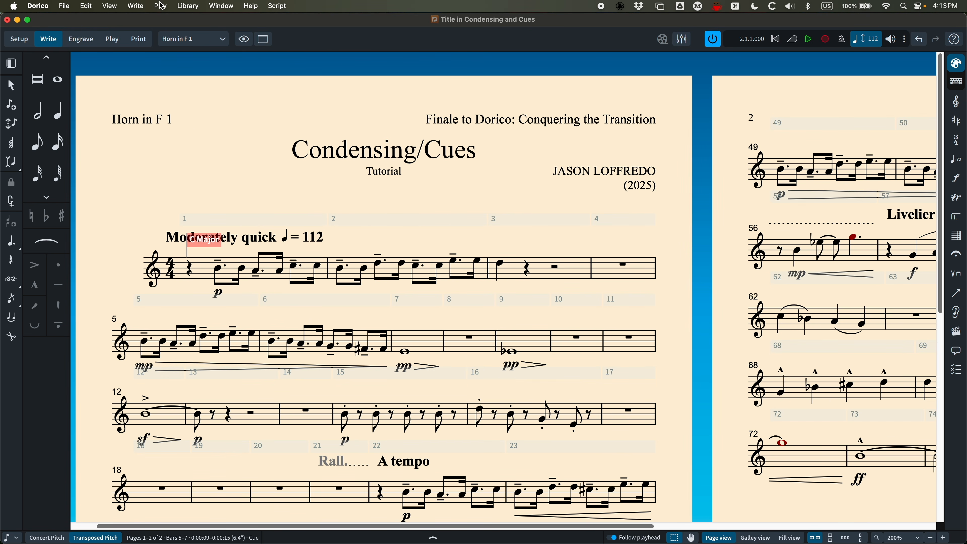
In the Transposing Score, raise the first note of bar 5 on the Horn 1 staff by three steps.
click(193, 39)
click(192, 53)
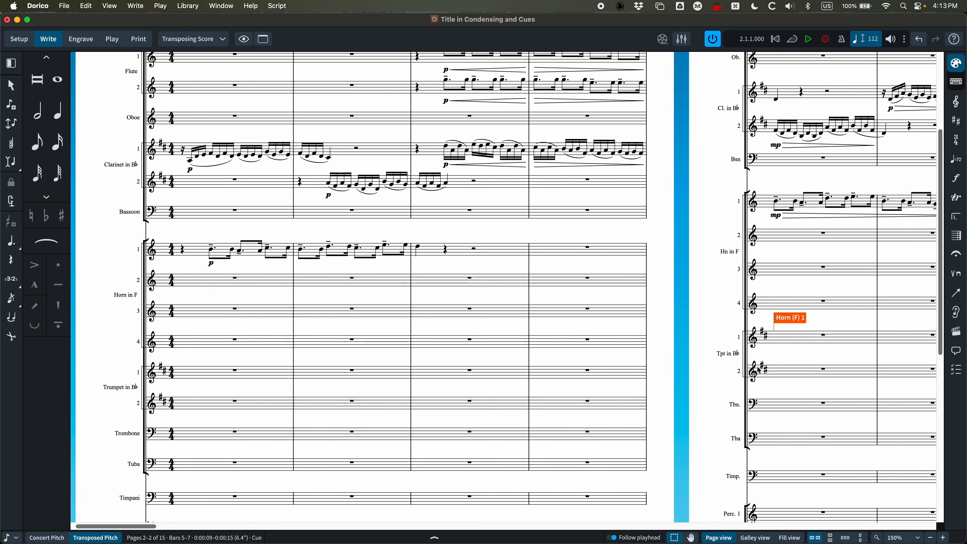
scroll(704, 356, right, 8)
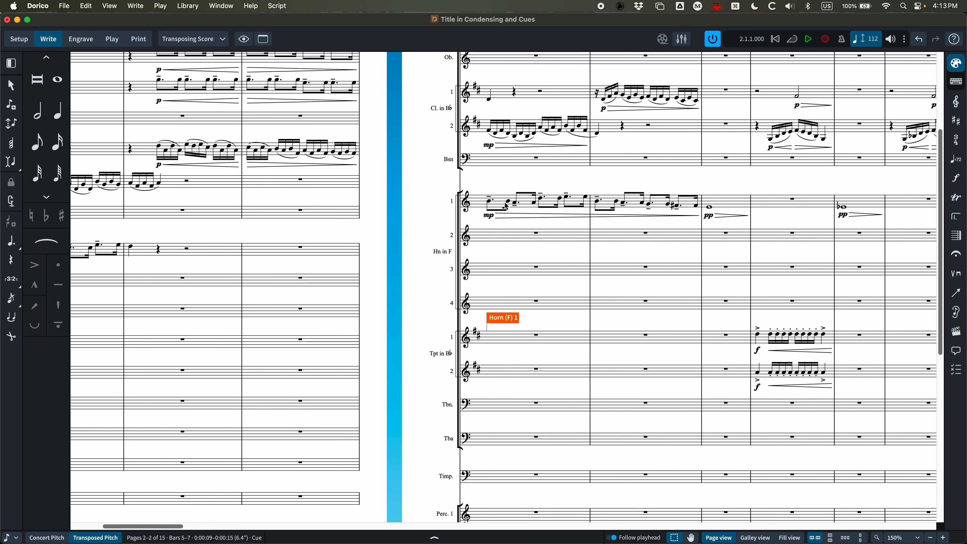
click(491, 199)
key(alt+Up)
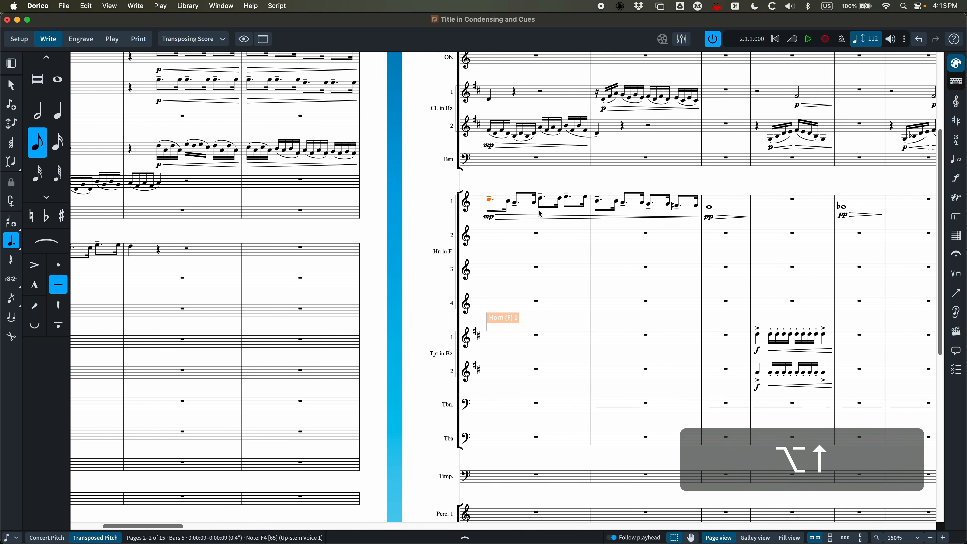
key(alt+Up)
key(alt+Up)
click(567, 170)
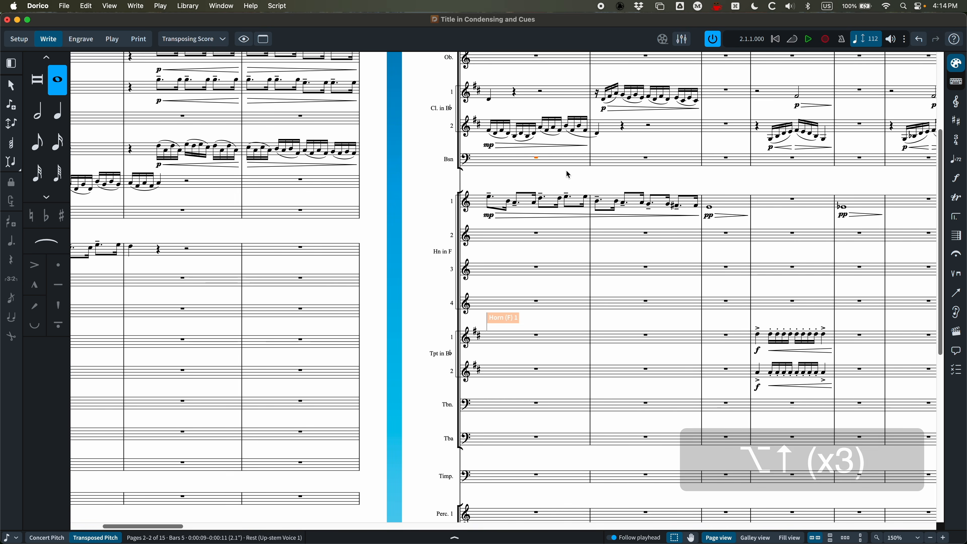
Check the horn cue at bar 5 in the Trumpet in Bb 1 part layout, and return to the Transposing Score.
click(192, 38)
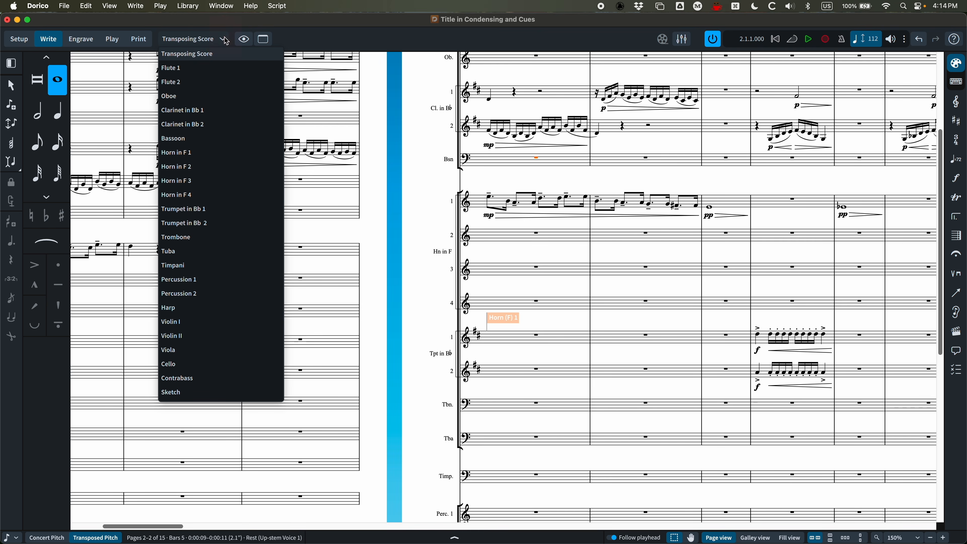
click(185, 212)
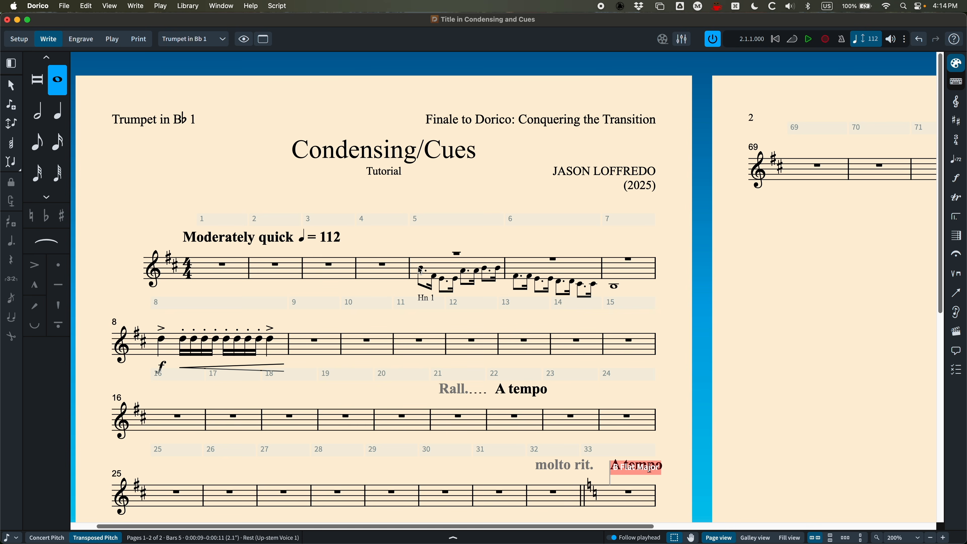
click(192, 39)
click(188, 55)
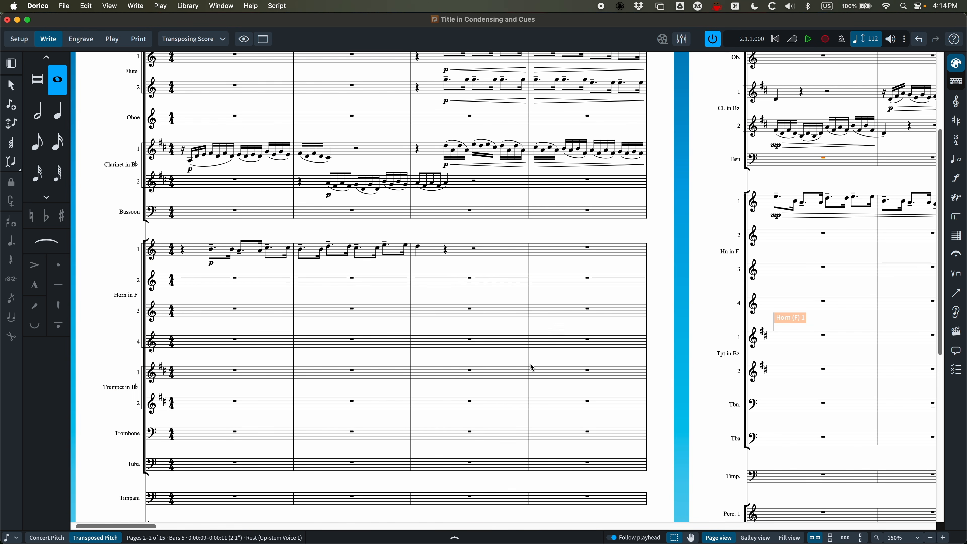
Add a cue from Flute 1 to the Horn 1 staff across bars 25 and 26.
scroll(520, 359, right, 5)
scroll(521, 358, up, 4)
scroll(511, 360, right, 10)
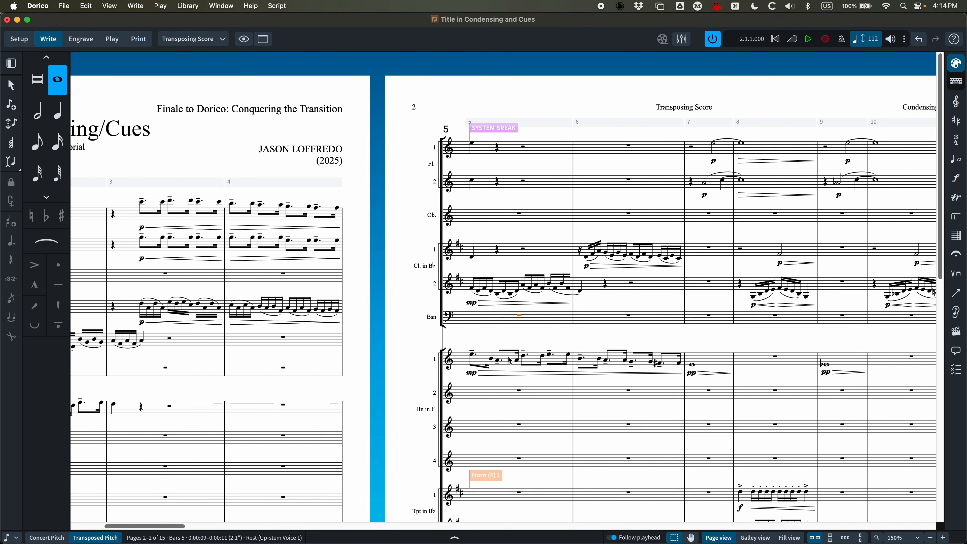
scroll(511, 370, right, 10)
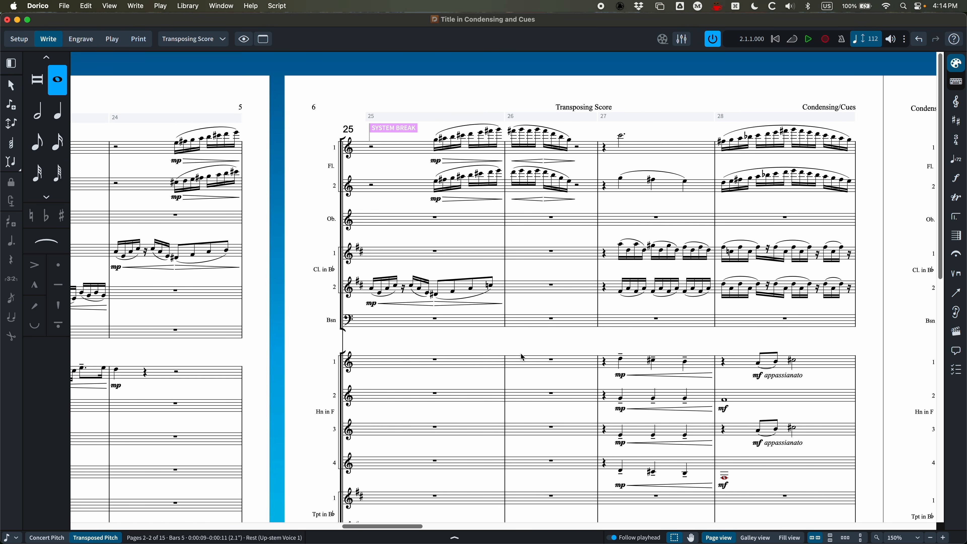
scroll(477, 318, down, 1)
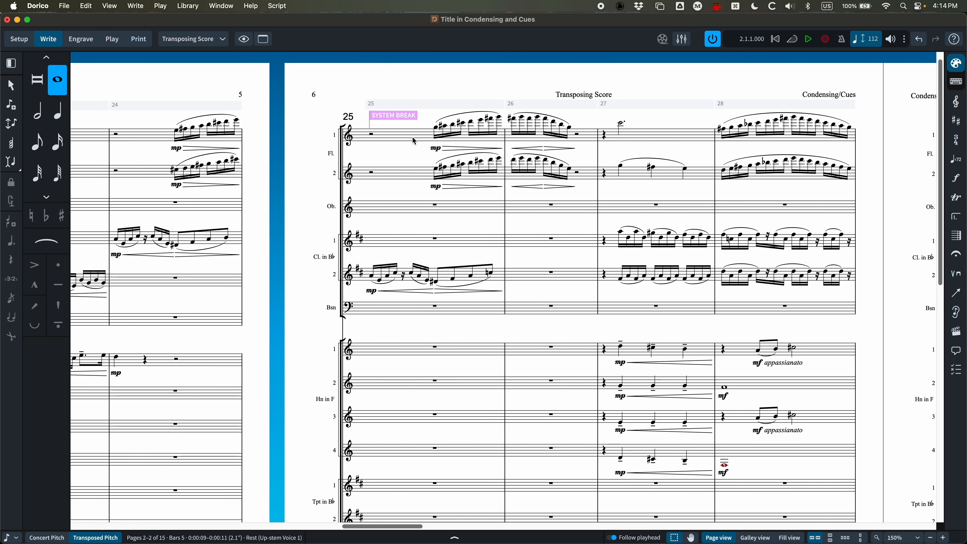
click(437, 350)
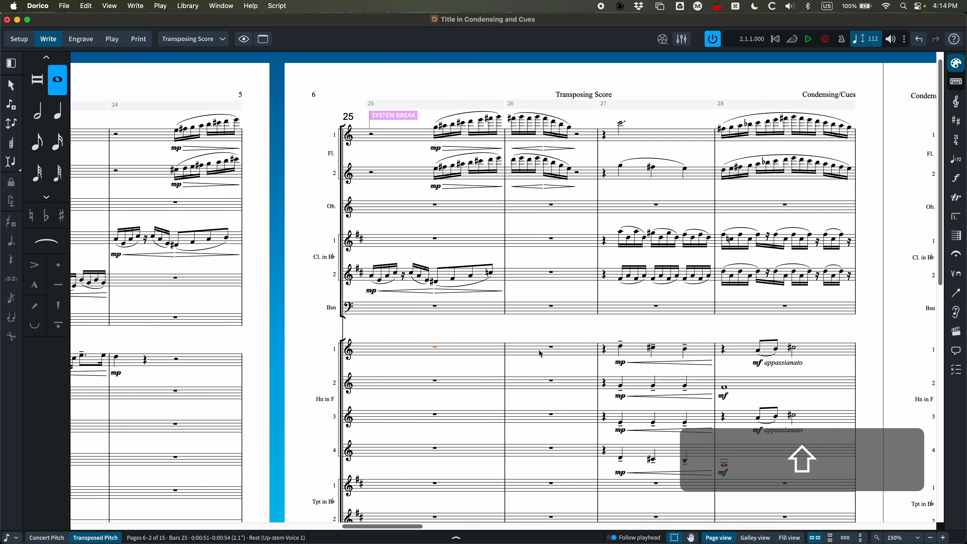
shift+click(552, 348)
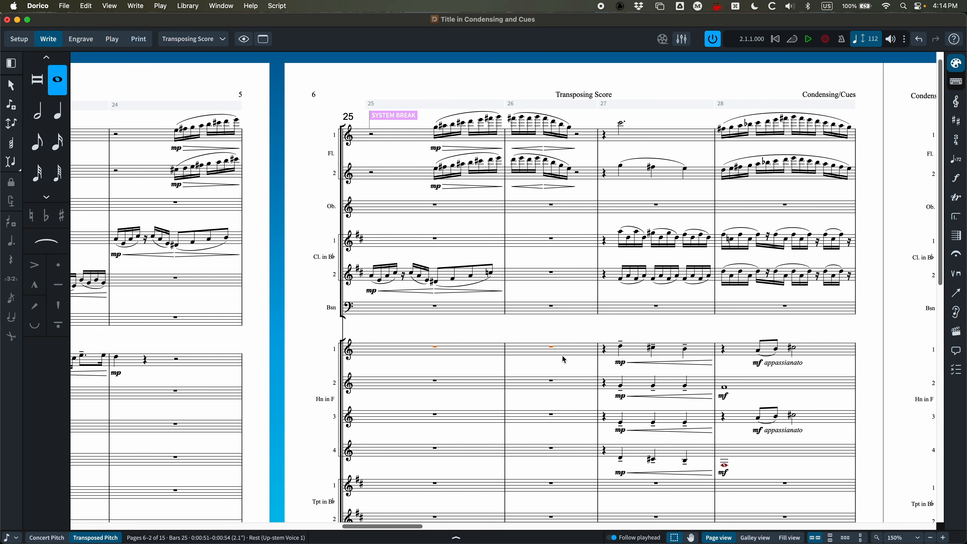
key(shift+u)
text(flu)
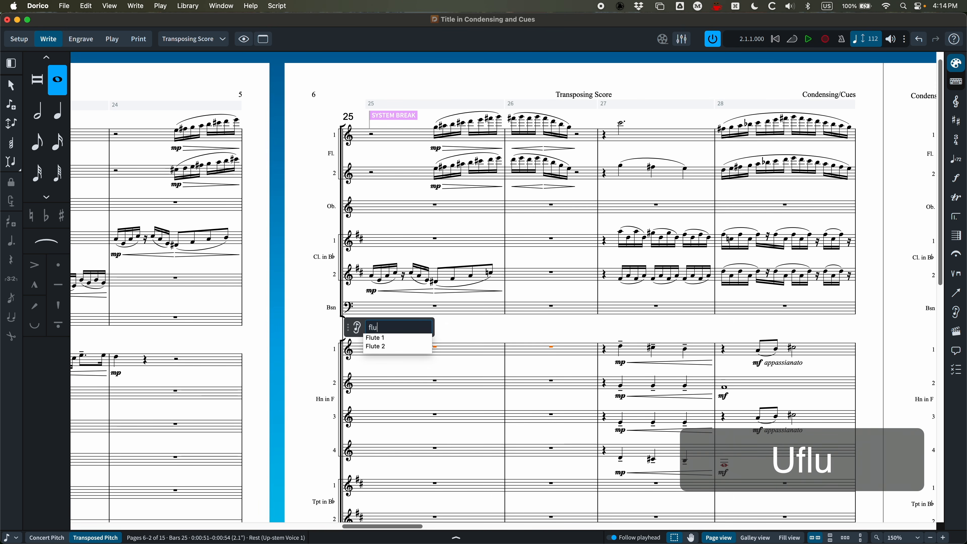
key(Down)
key(Return)
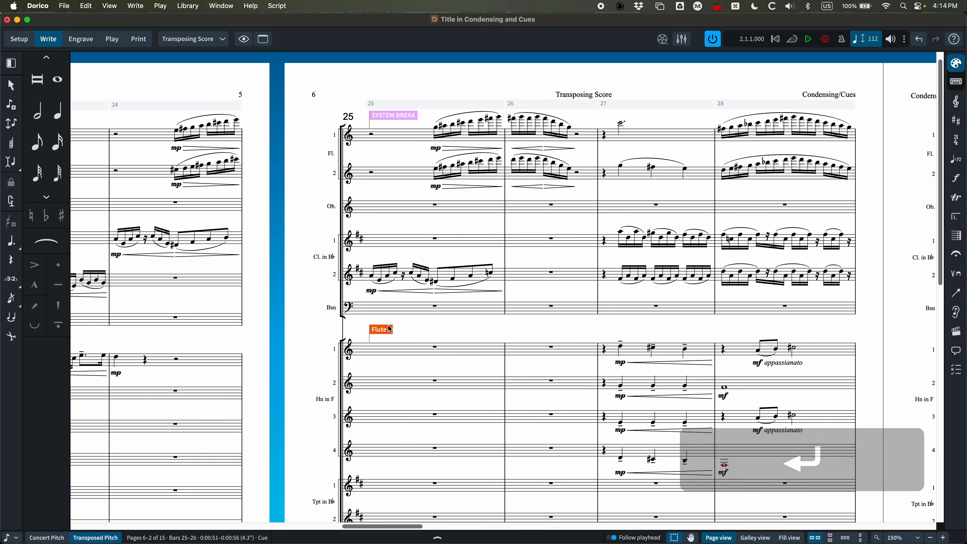
Open the Horn in F 1 part layout and set the Flute 1 cue's octave shift to -1.
click(202, 38)
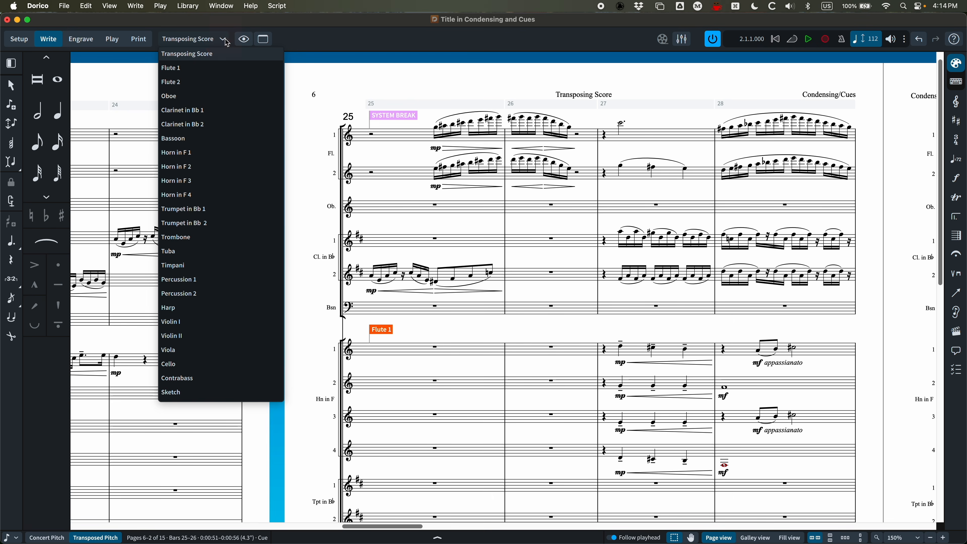
click(181, 155)
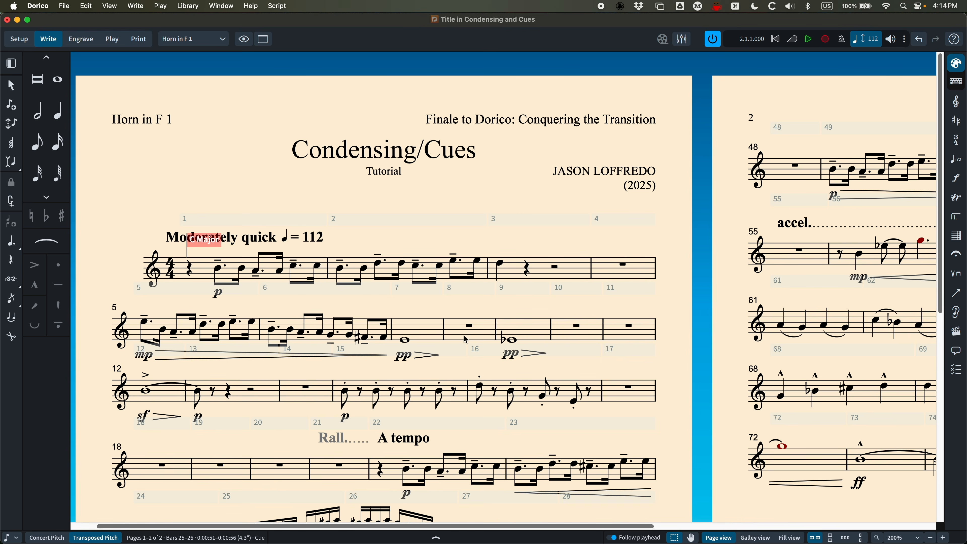
key(super+minus)
scroll(303, 378, down, 3)
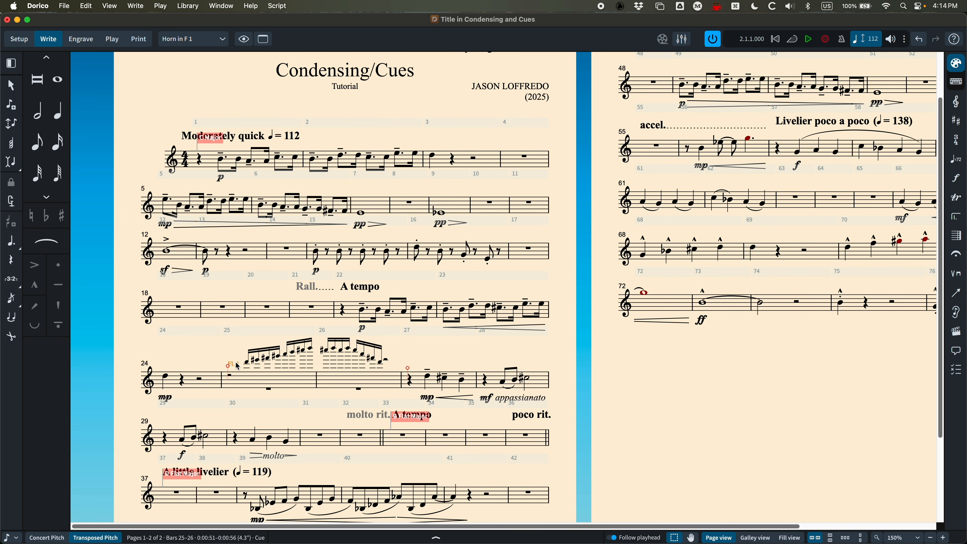
key(super+8)
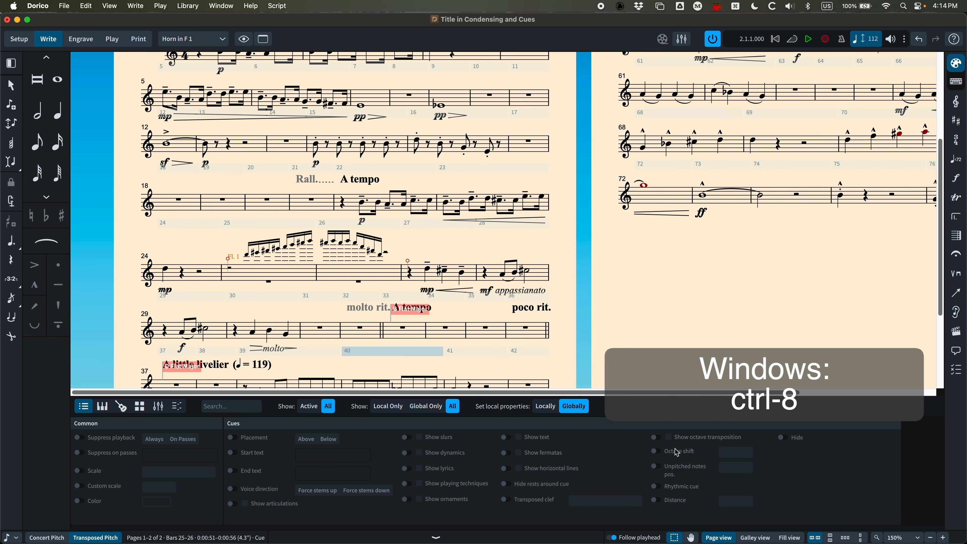
click(659, 452)
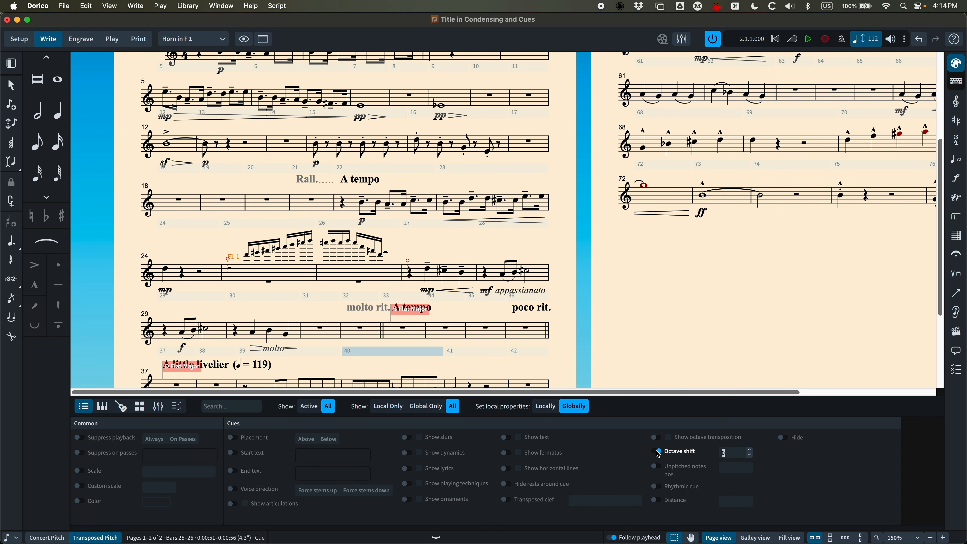
click(750, 450)
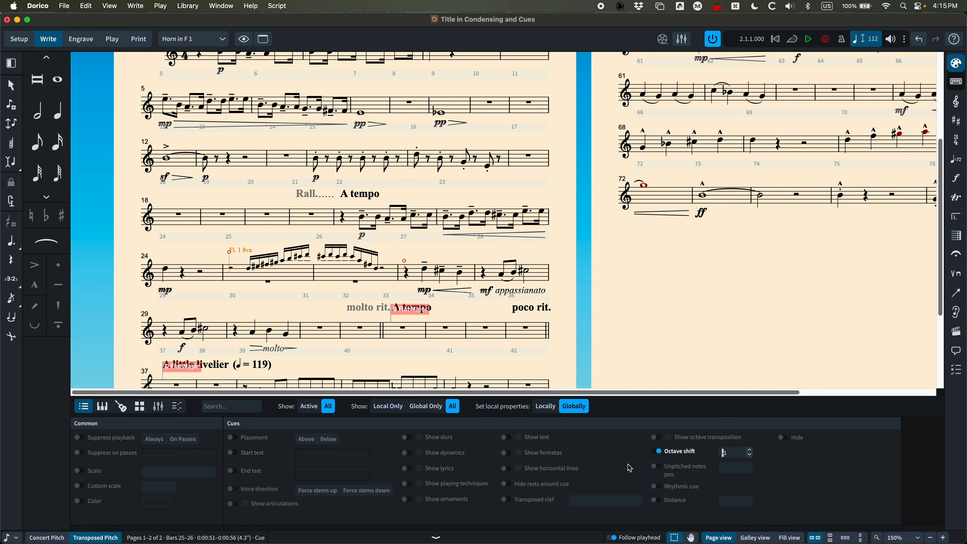
Try showing slurs on the Flute 1 cue, and reset the slur property.
click(409, 439)
click(420, 438)
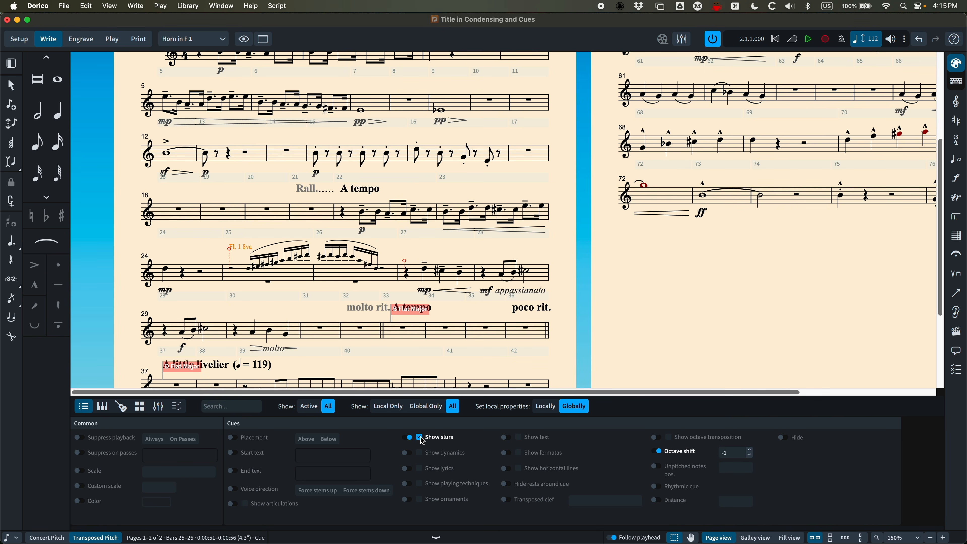
click(420, 438)
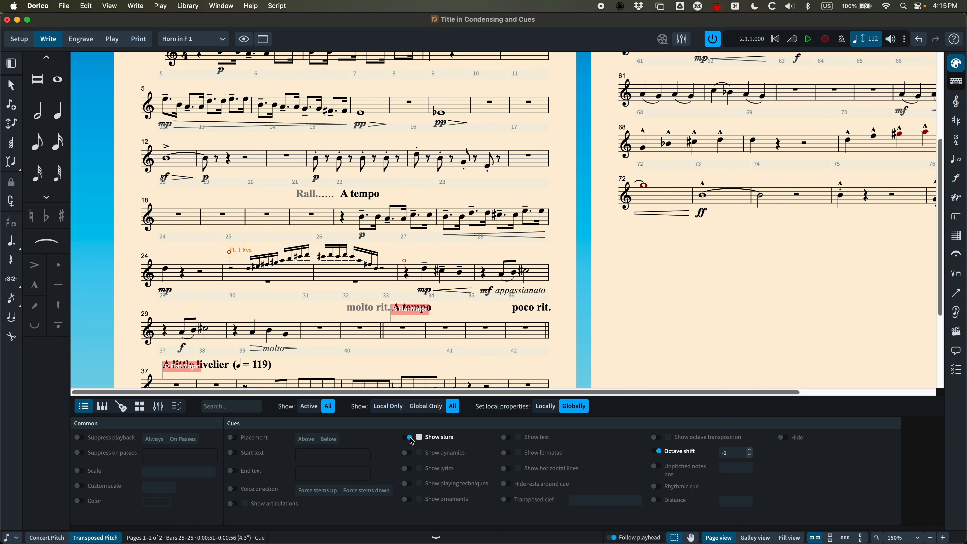
click(410, 438)
click(410, 439)
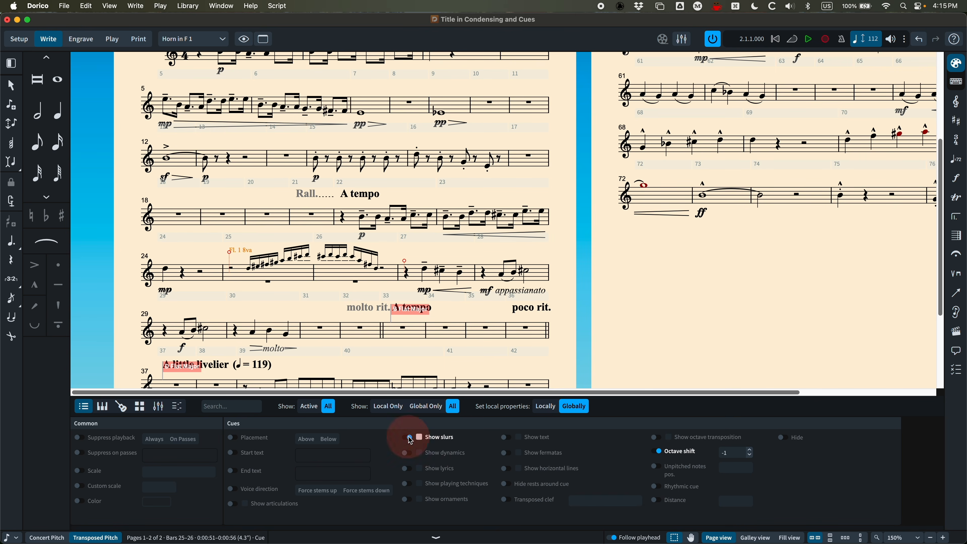
click(408, 438)
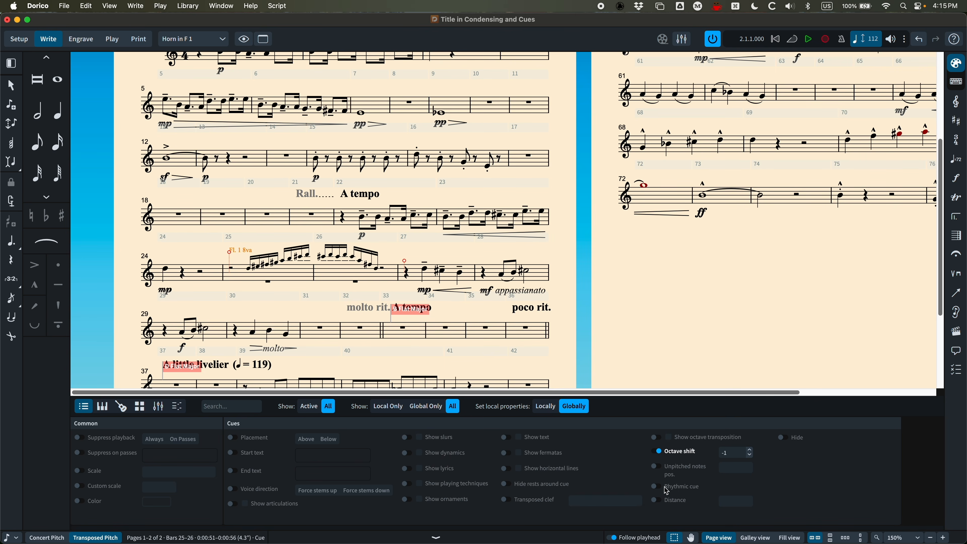
Try turning the Flute 1 cue into a rhythmic cue with rhythmic slashes, and reset it to a normal cue.
click(655, 488)
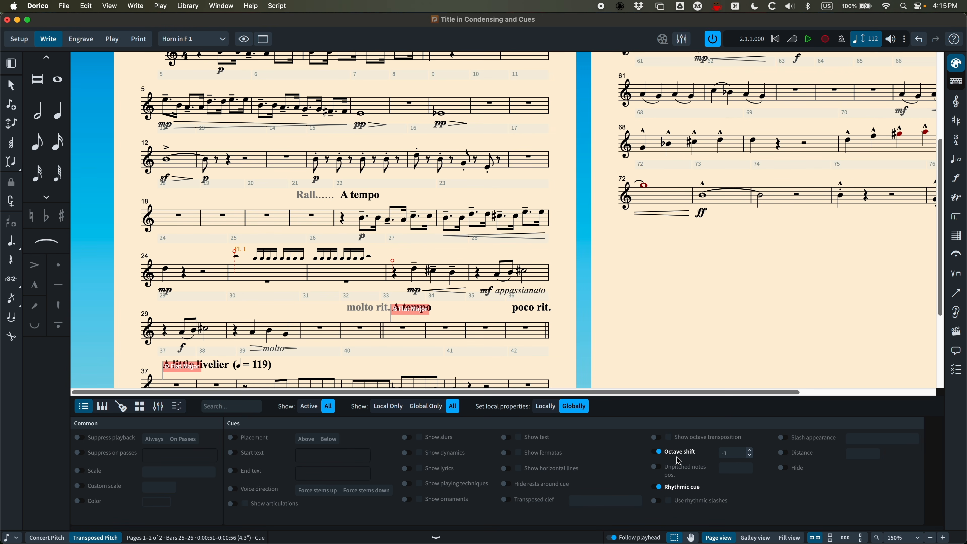
click(657, 501)
click(669, 501)
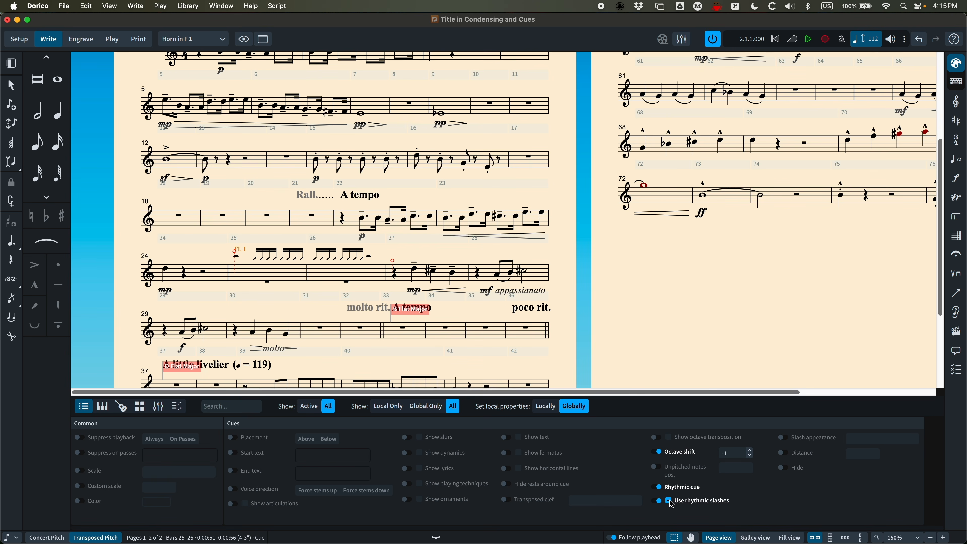
click(658, 501)
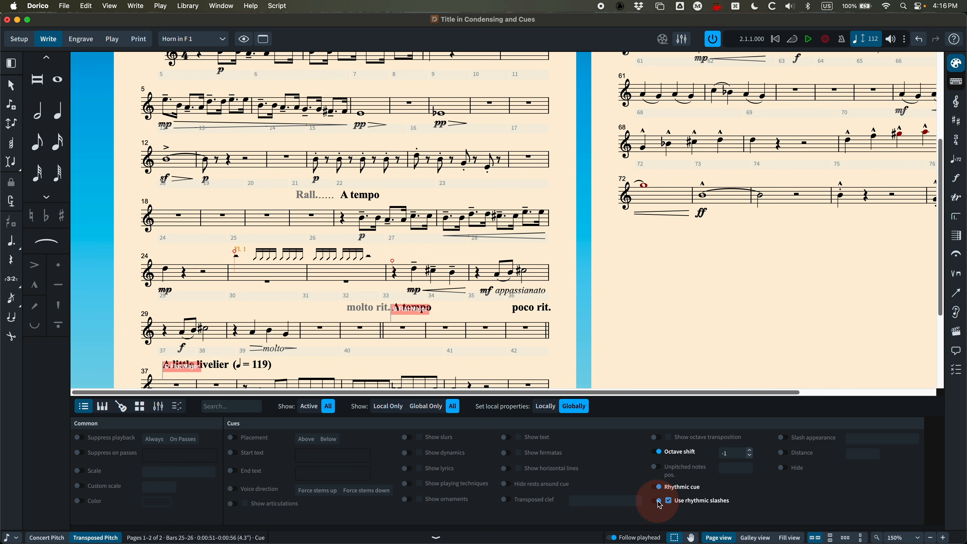
click(657, 487)
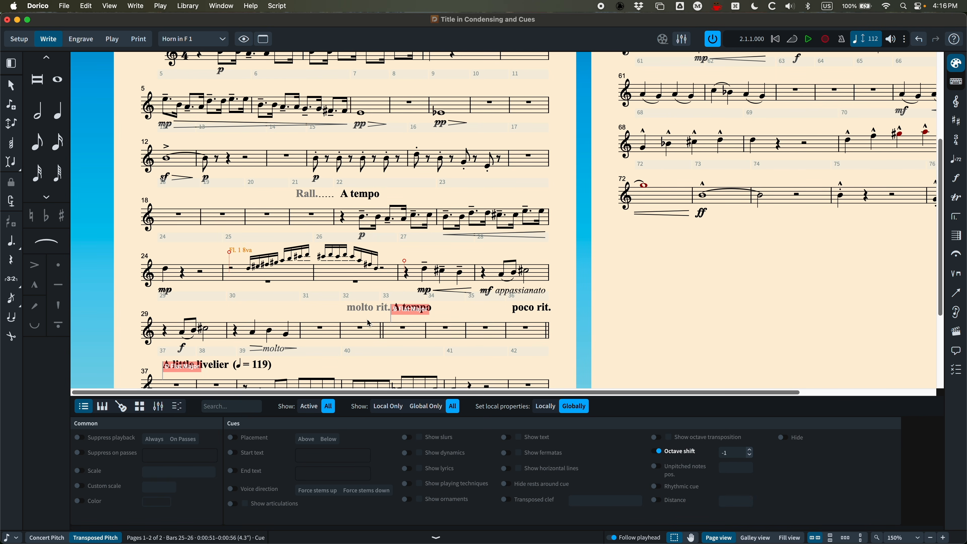
Review the Horn in F 1 part, return to the Transposing Score layout, and hide the cue properties.
scroll(355, 335, up, 2)
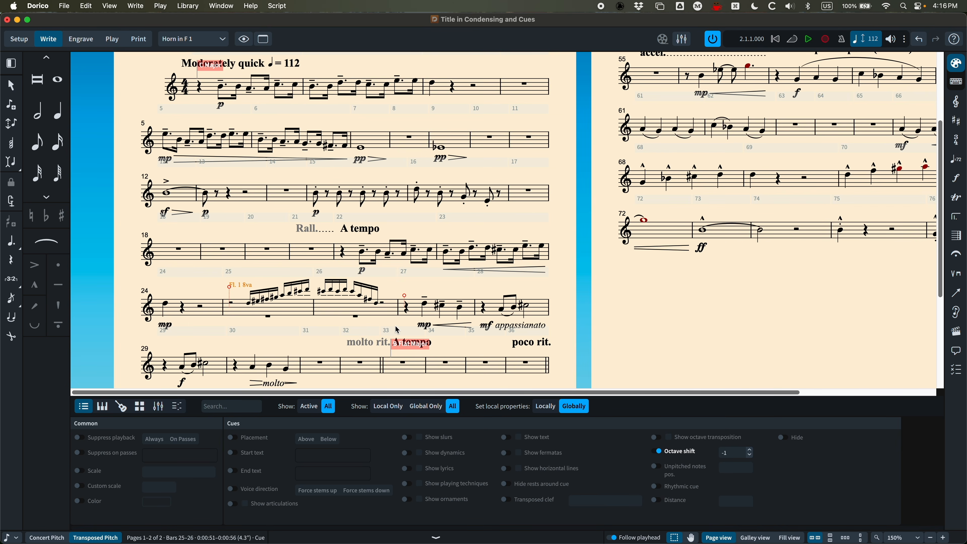
key(super+minus)
key(super+minus)
scroll(400, 337, down, 1)
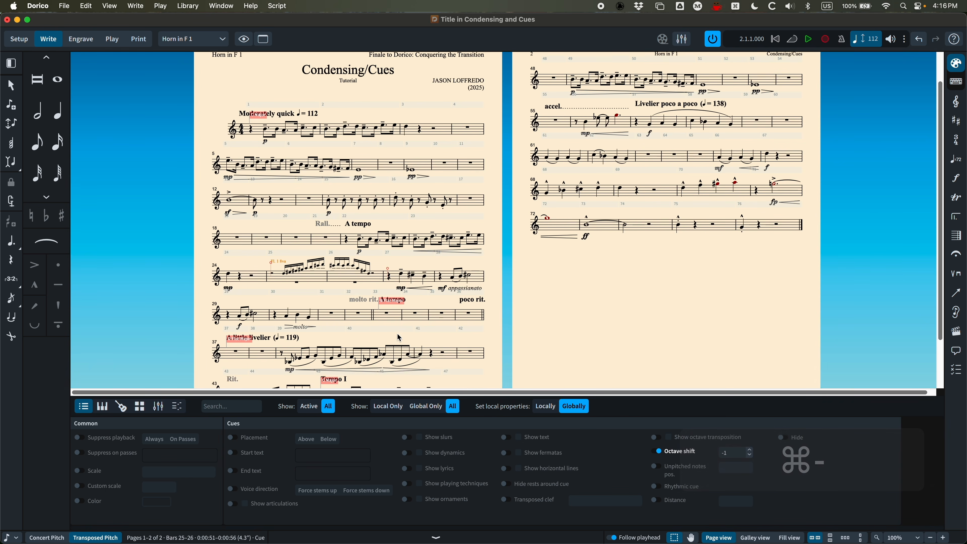
scroll(427, 328, up, 2)
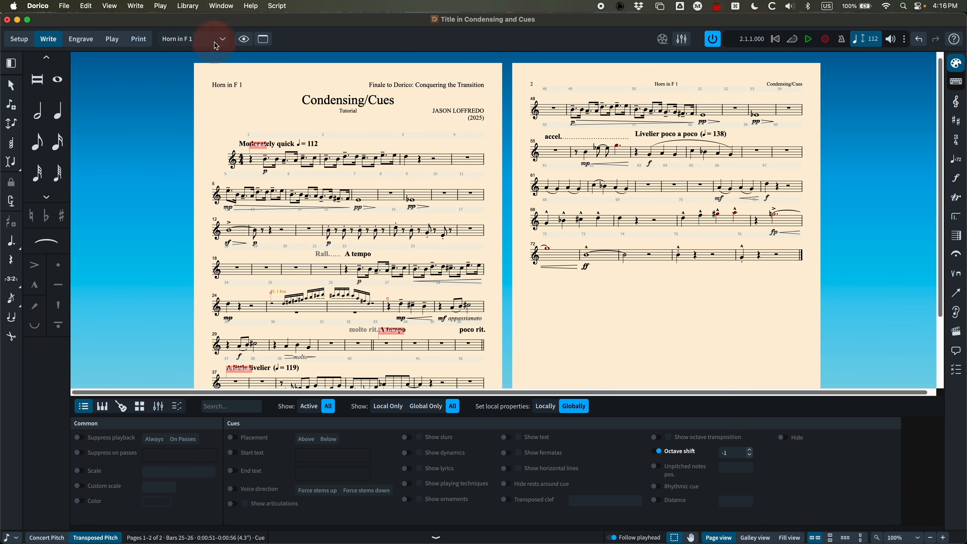
click(216, 46)
click(185, 58)
key(super+minus)
key(super+minus)
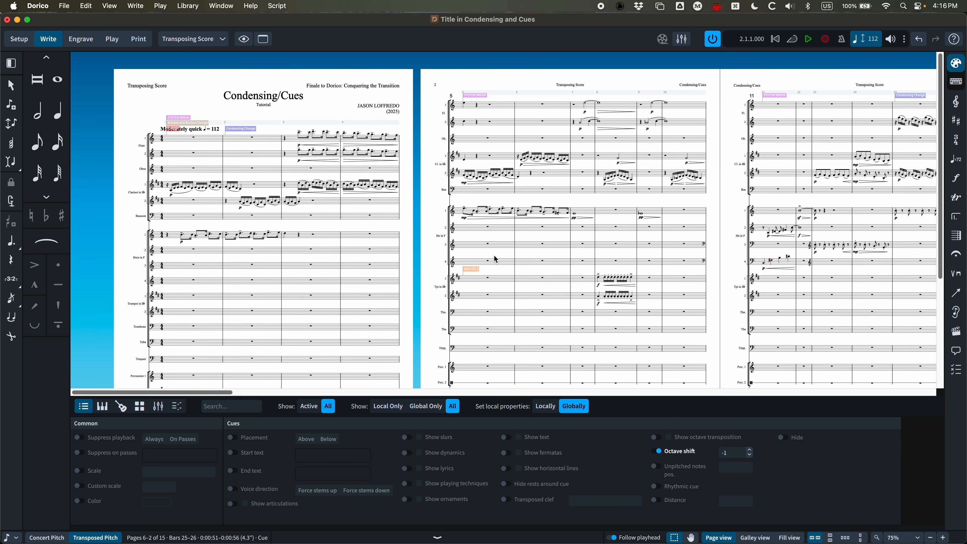
key(super+8)
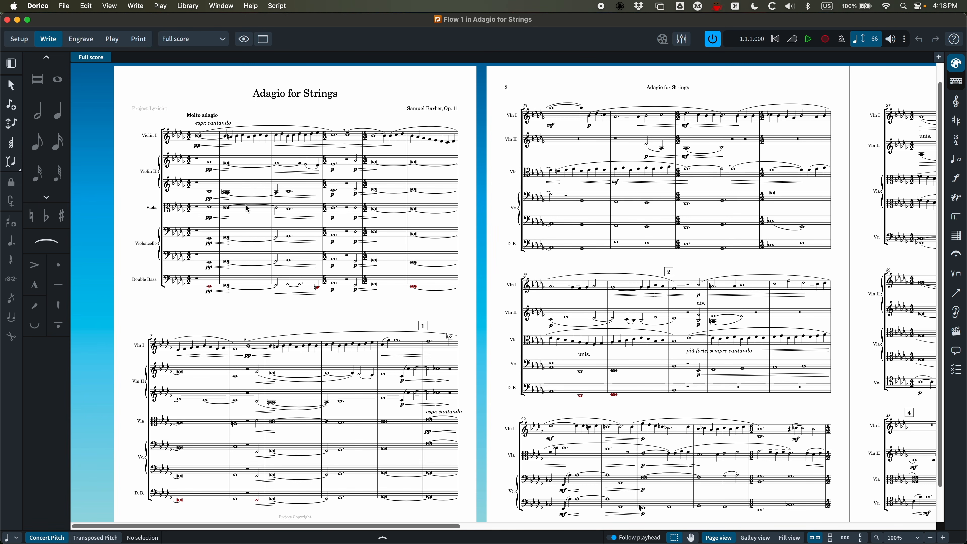
Examine the opening system of the Adagio for Strings full score, from Violin I down to Double Bass.
key(super)
key(super)
key(super+equal)
key(super+equal)
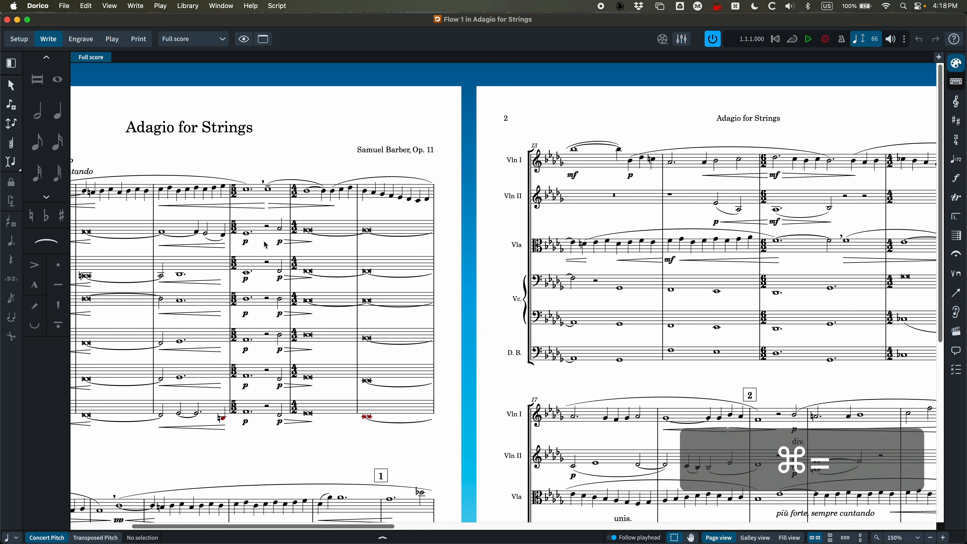
scroll(267, 245, left, 3)
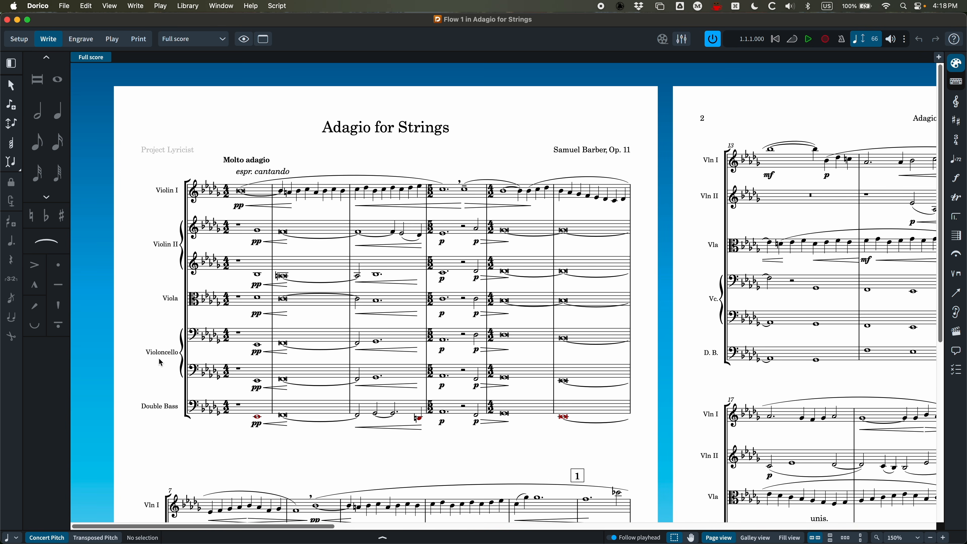
Look through the opening pages of the Adagio for Strings full score, examining where the string sections divide and return to unison.
scroll(207, 352, down, 5)
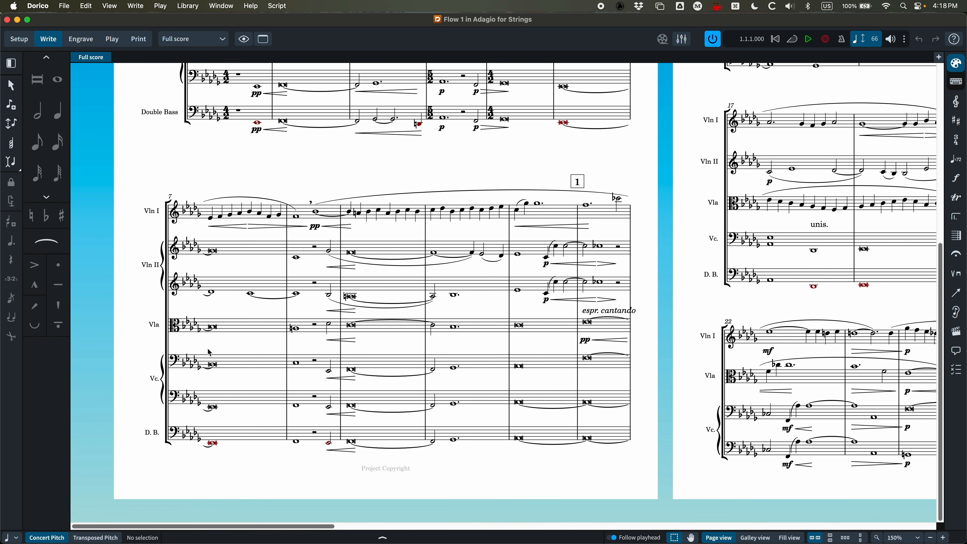
scroll(207, 384, right, 15)
scroll(206, 383, up, 10)
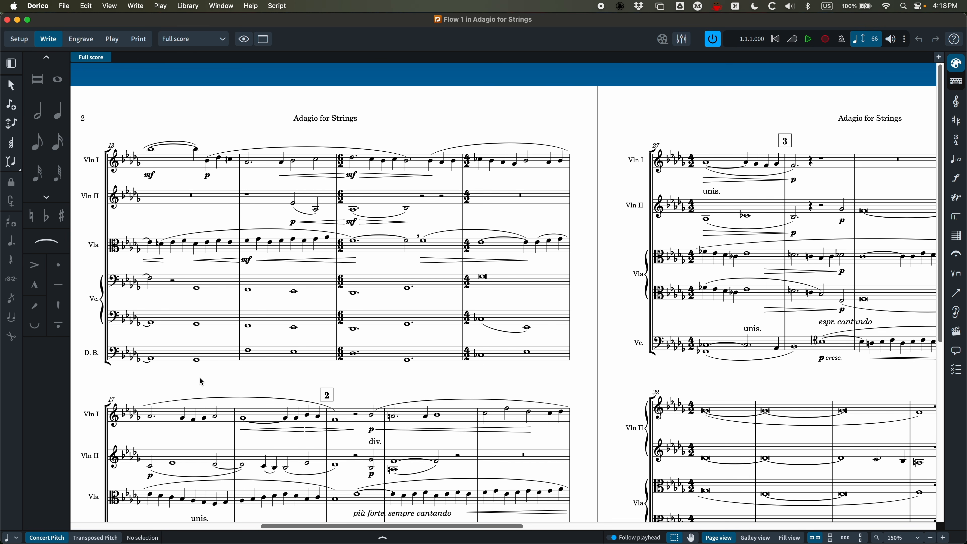
scroll(202, 381, left, 2)
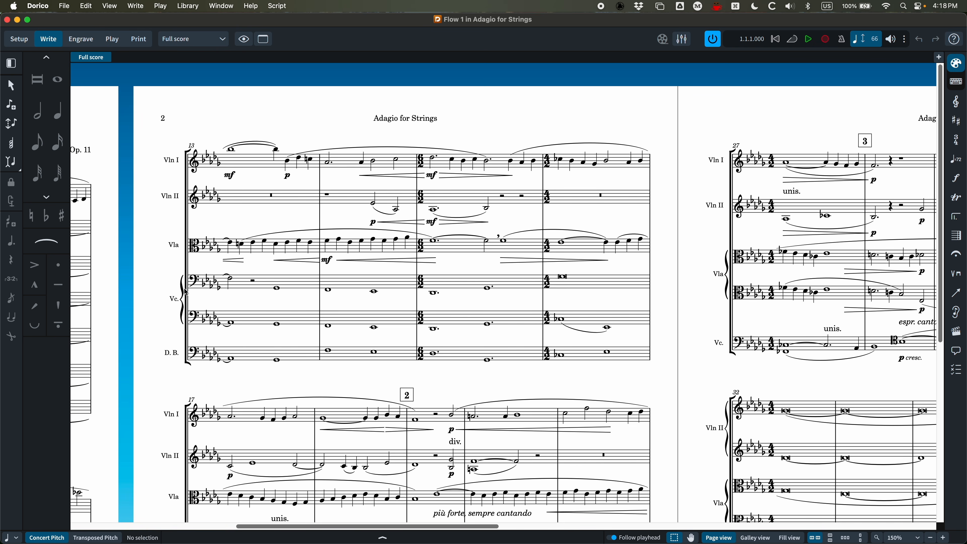
scroll(251, 383, down, 4)
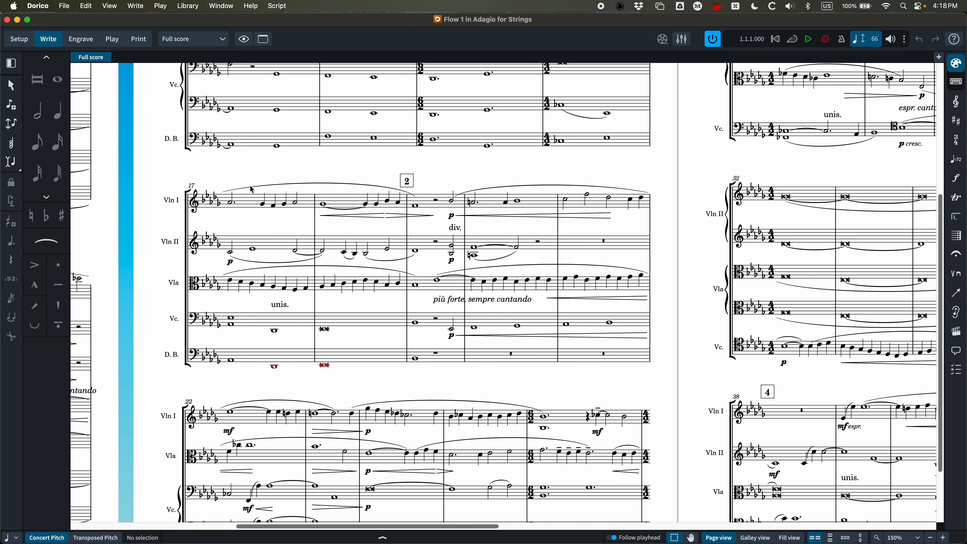
scroll(266, 375, down, 2)
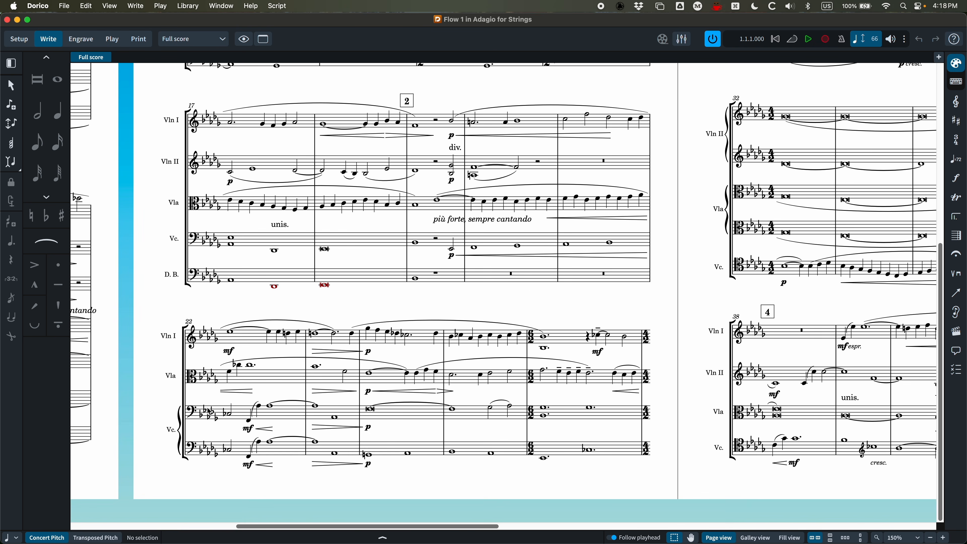
scroll(210, 412, right, 10)
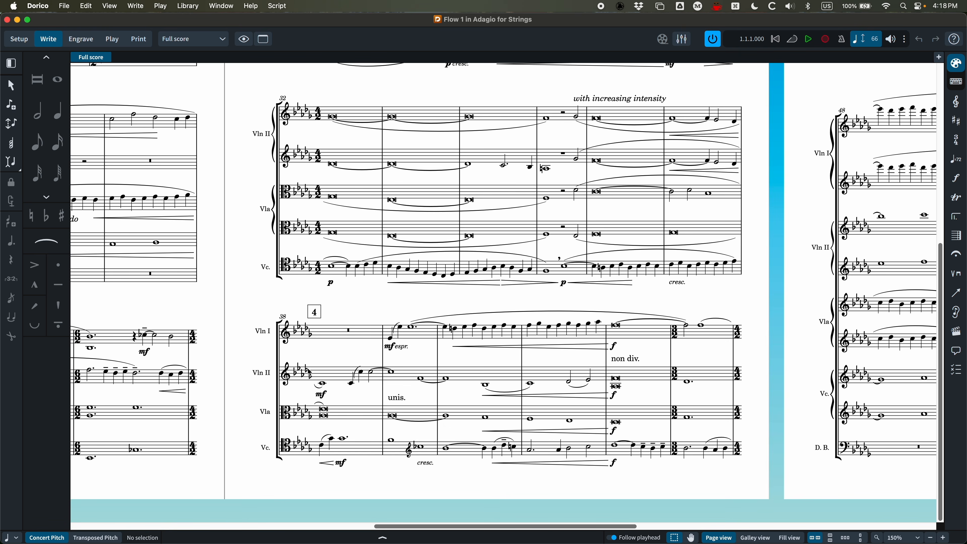
scroll(310, 373, up, 5)
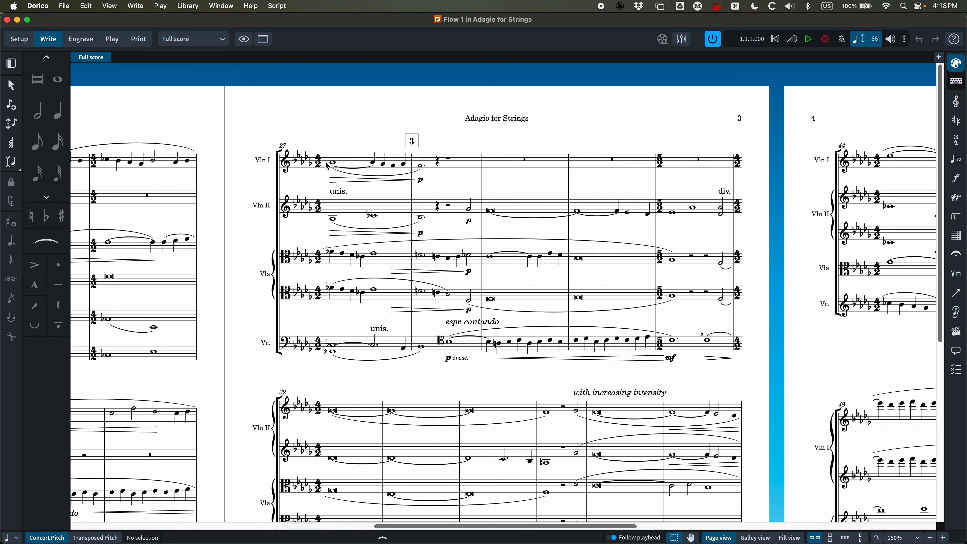
key(super+minus)
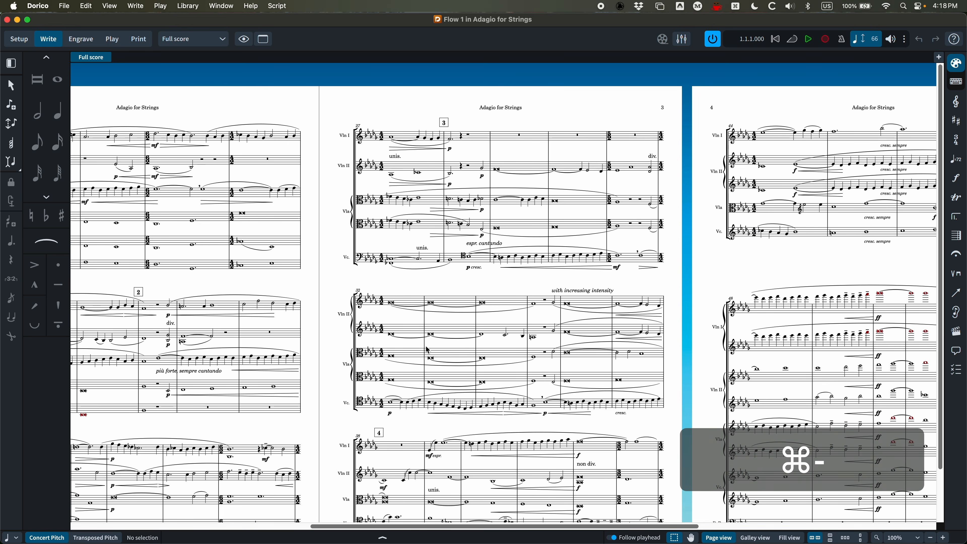
scroll(426, 350, left, 5)
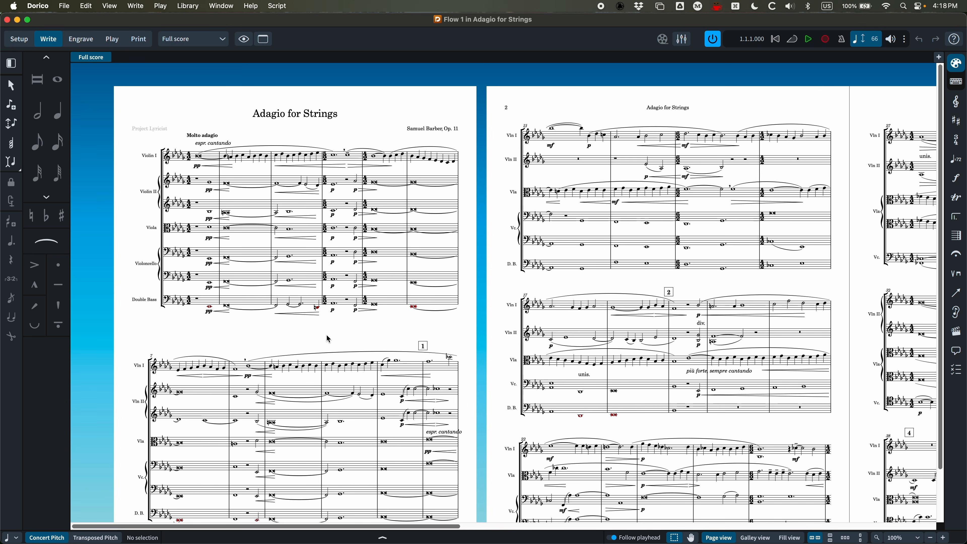
scroll(304, 324, down, 1)
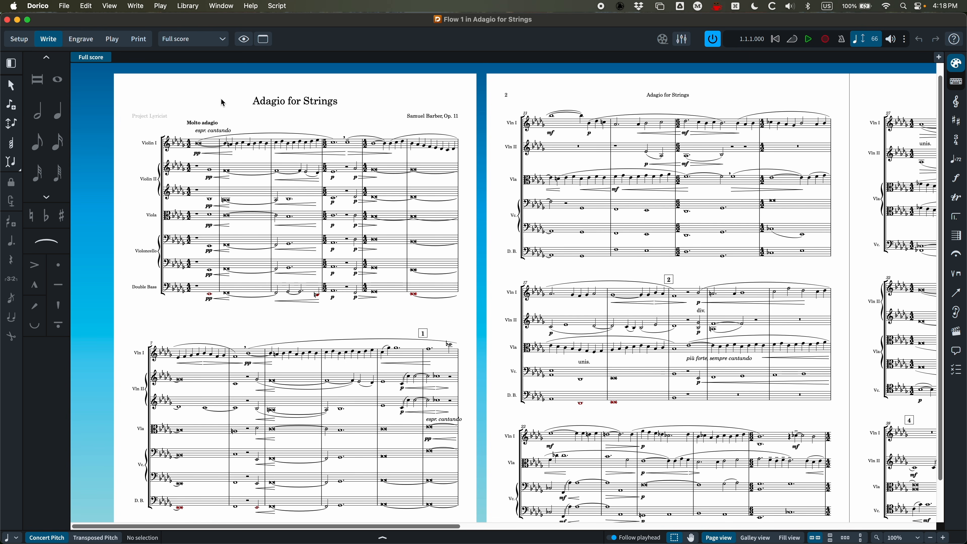
Review the section players in Setup mode and compare their divided staves across the full score, from the opening to the final page.
click(17, 44)
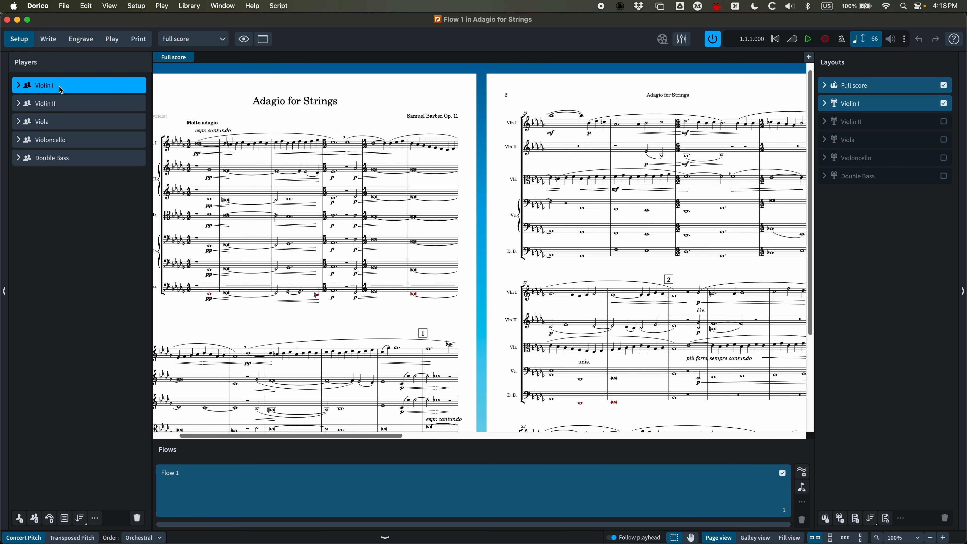
scroll(228, 117, left, 4)
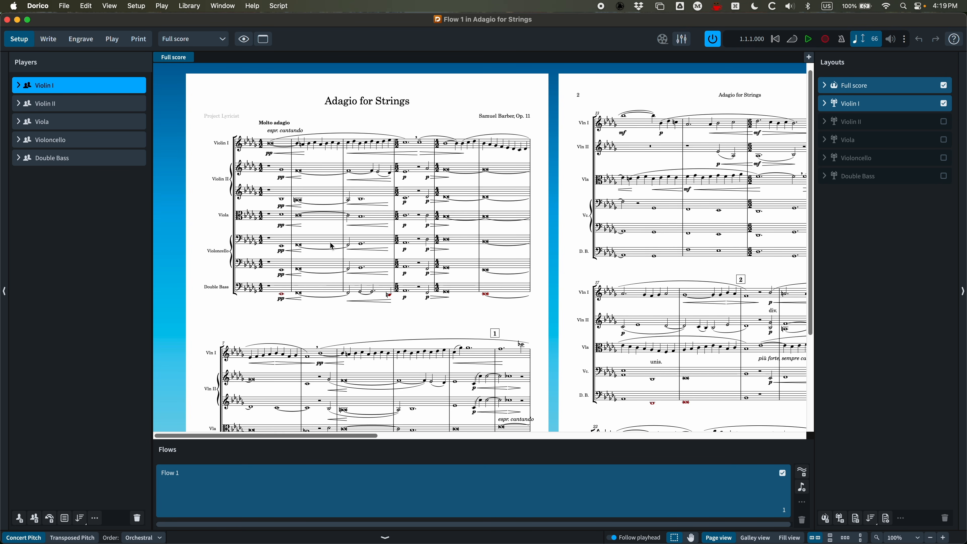
scroll(331, 243, right, 15)
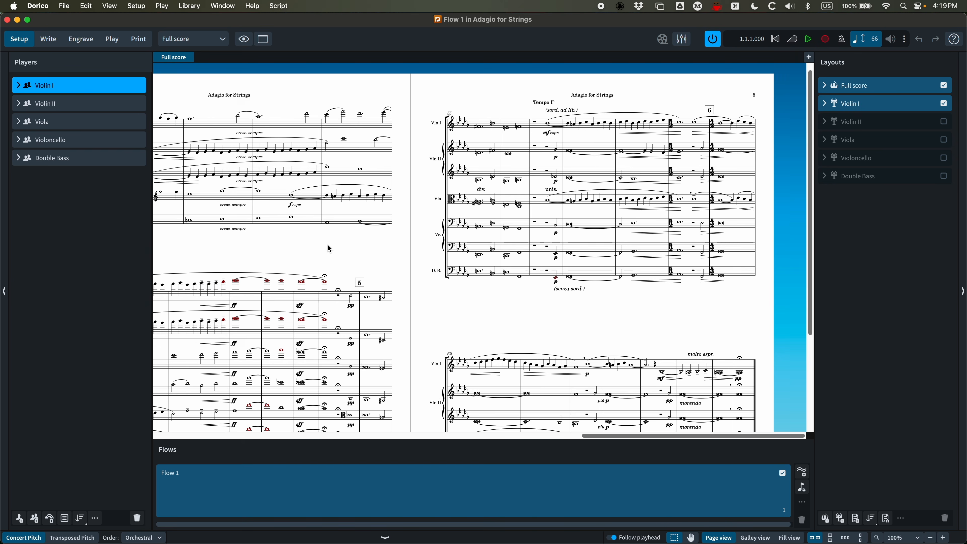
scroll(328, 246, down, 5)
scroll(329, 245, left, 5)
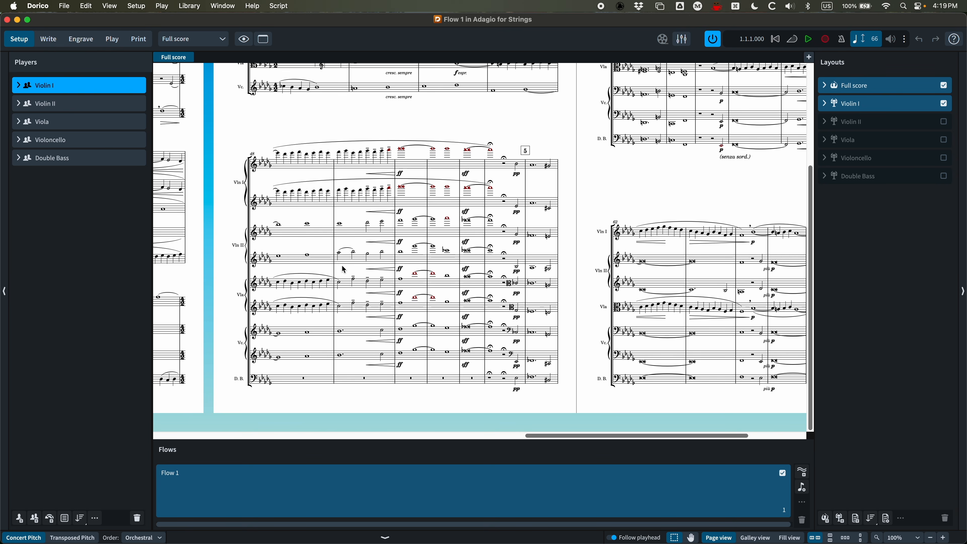
scroll(343, 269, left, 15)
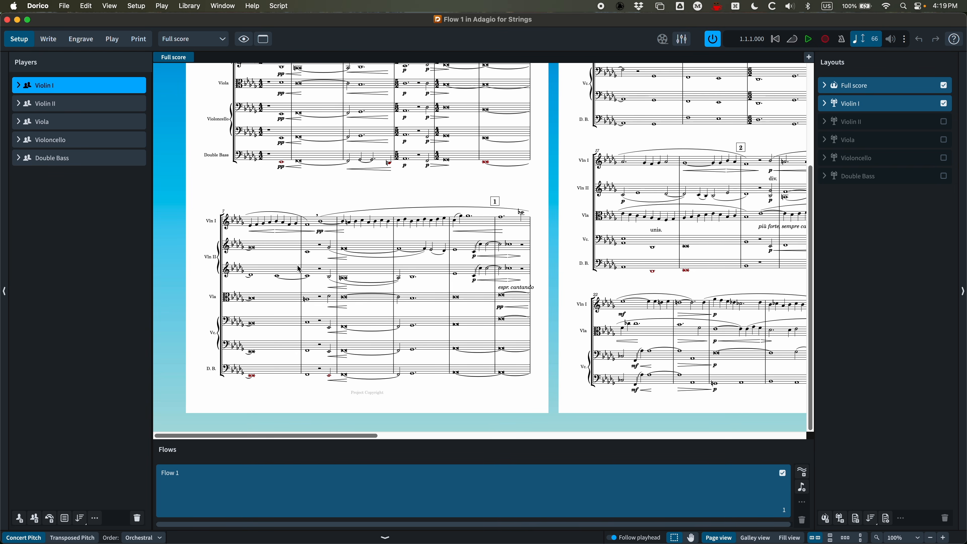
scroll(299, 269, up, 5)
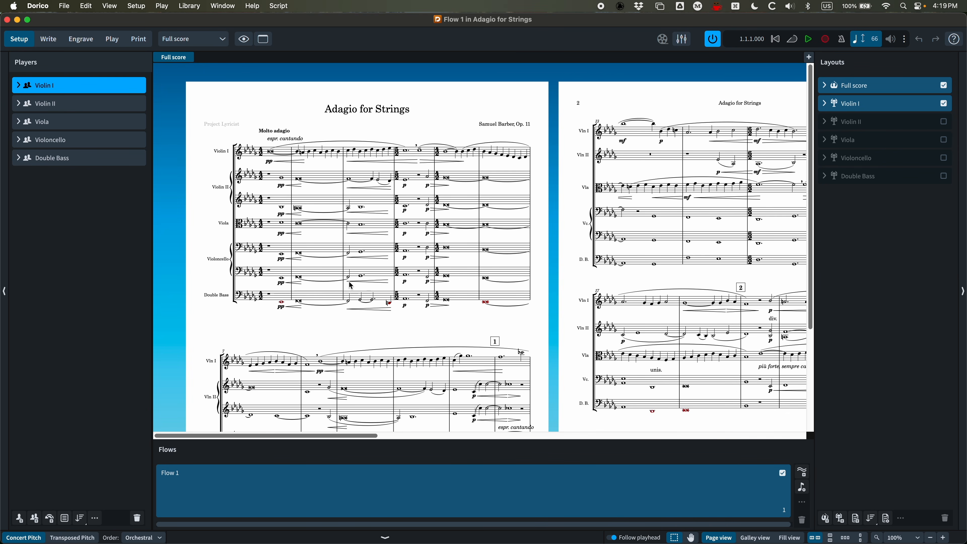
key(super+equal)
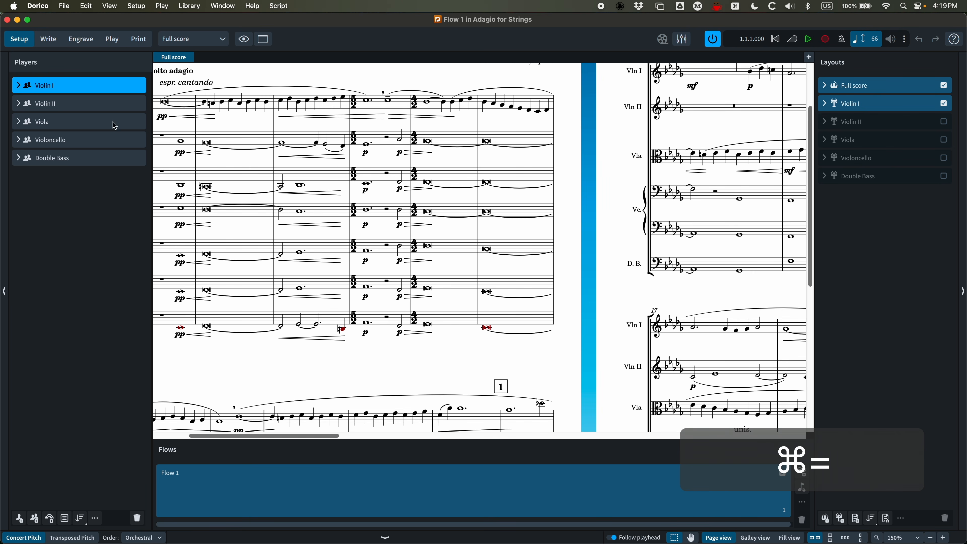
scroll(399, 298, left, 5)
Return to Write mode and split the Double Bass into two section divisions, starting from its rest in bar 1.
click(48, 39)
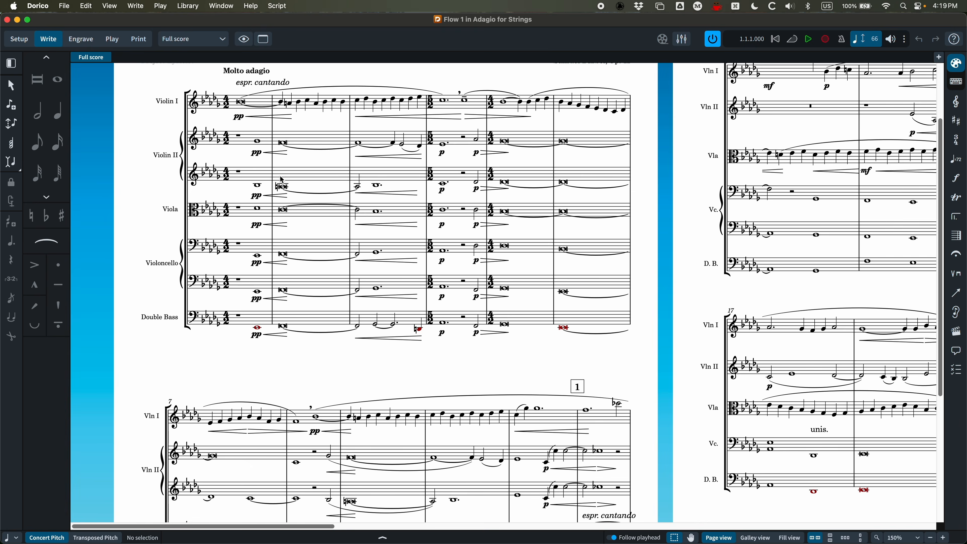
key(super+minus)
scroll(209, 351, down, 2)
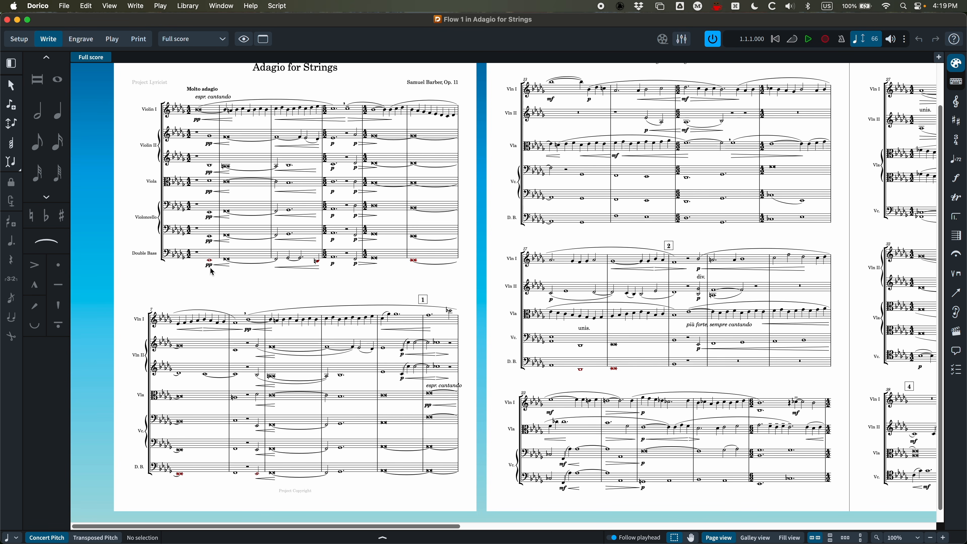
click(197, 253)
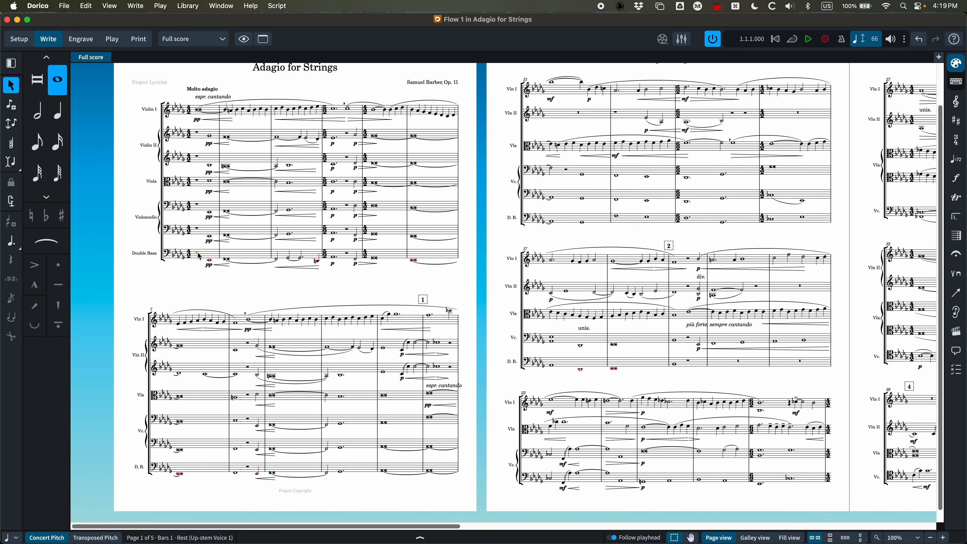
right_click(199, 256)
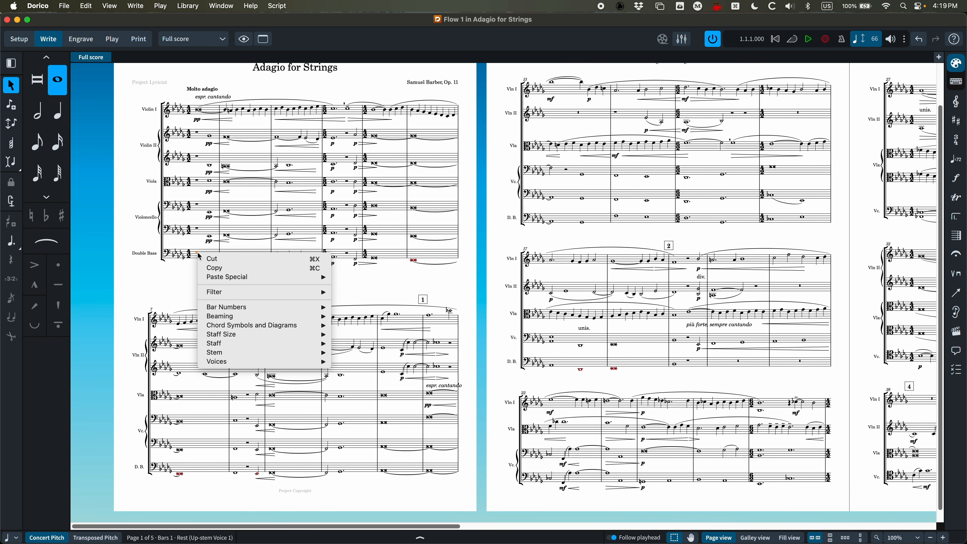
mouse_move(214, 347)
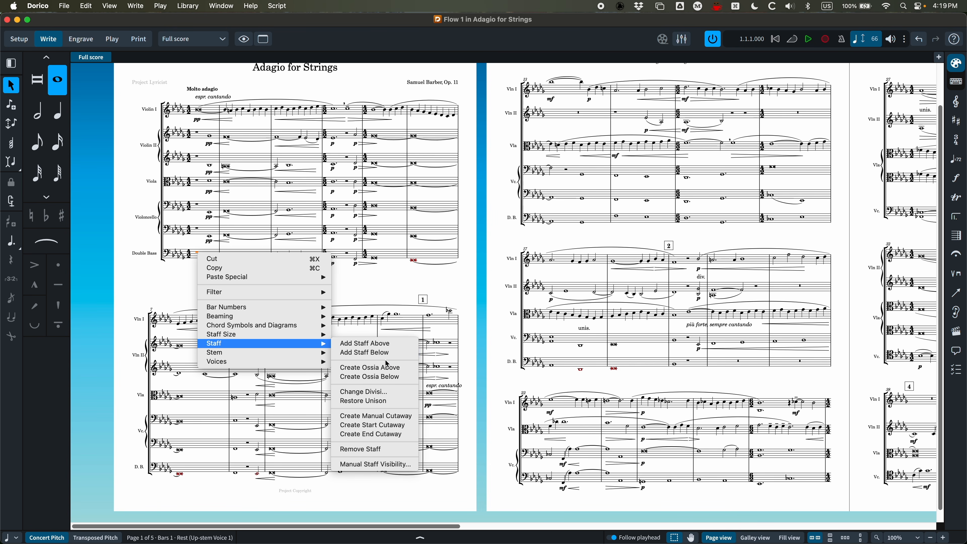
click(374, 392)
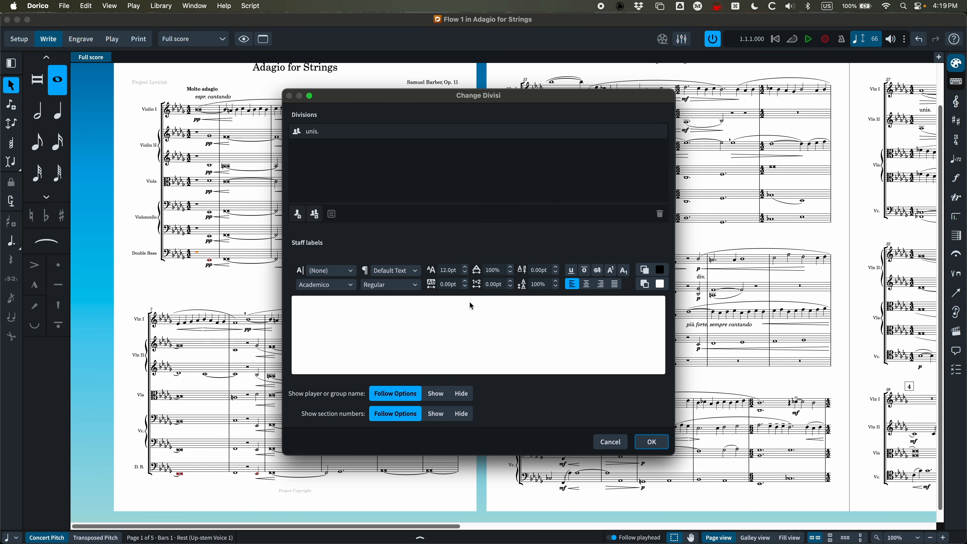
drag(452, 96, 462, 86)
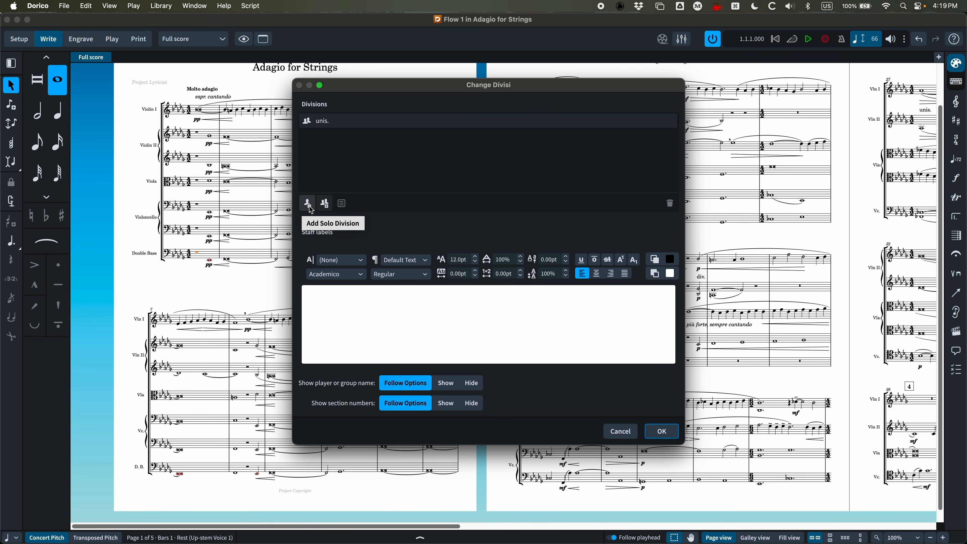
click(327, 205)
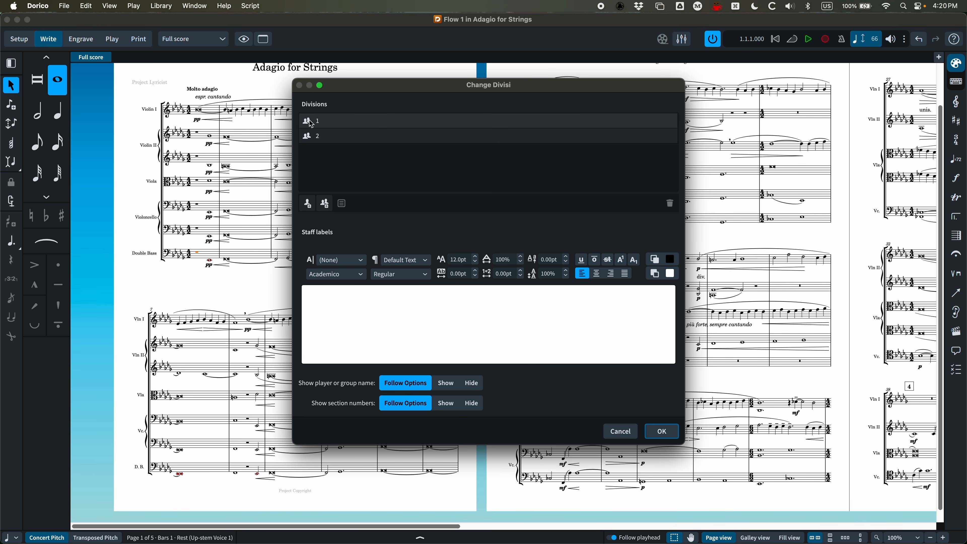
click(670, 432)
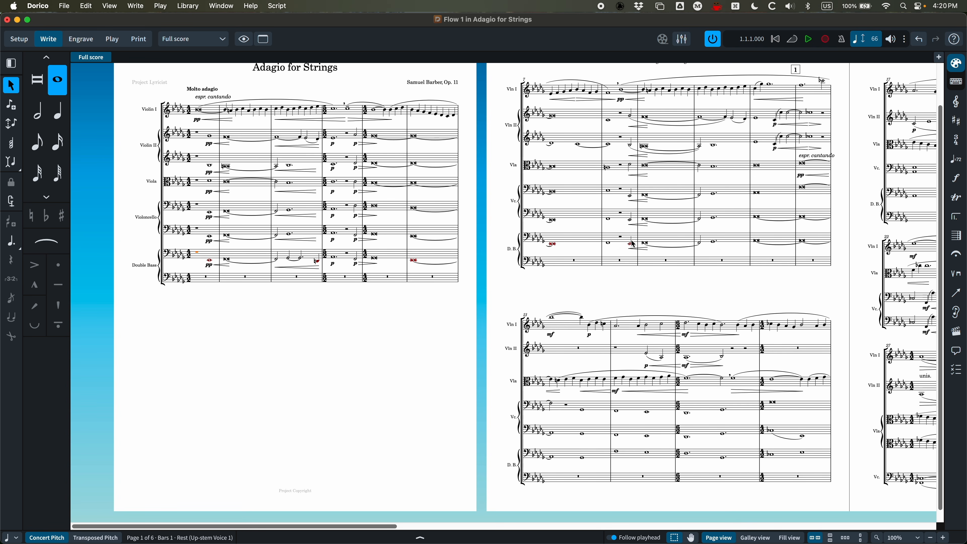
Copy the upper Double Bass staff's music from bar 1 through bar 13 onto the lower divisi staff.
key(shift)
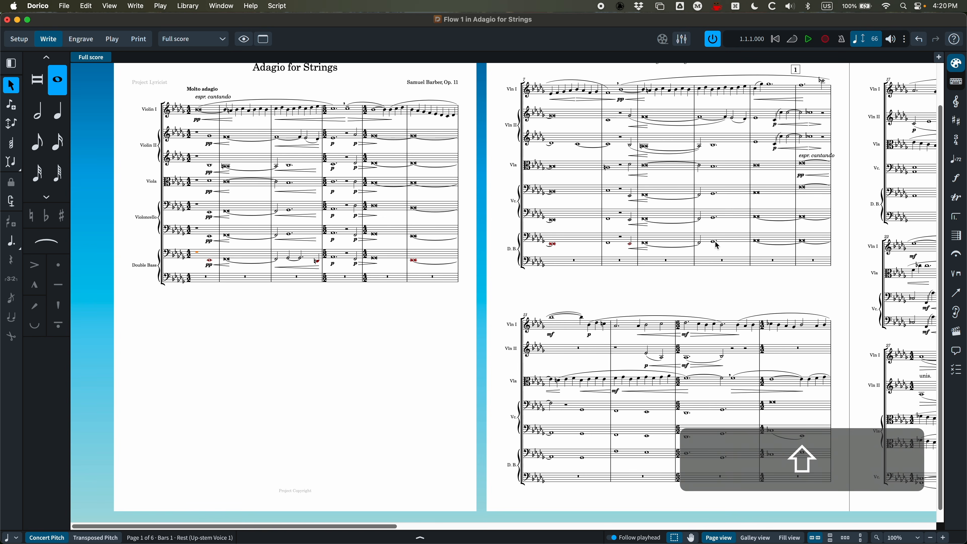
shift+click(587, 459)
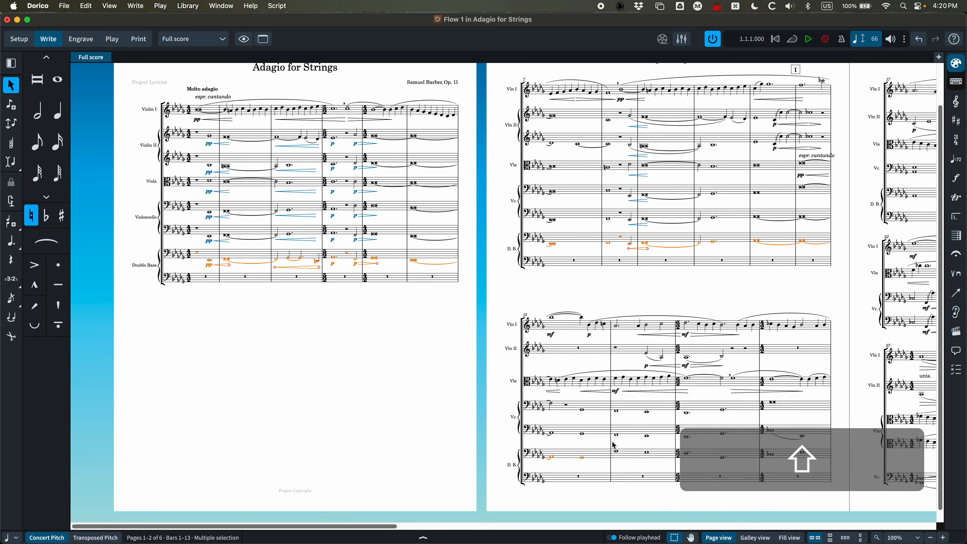
key(alt)
alt+click(198, 280)
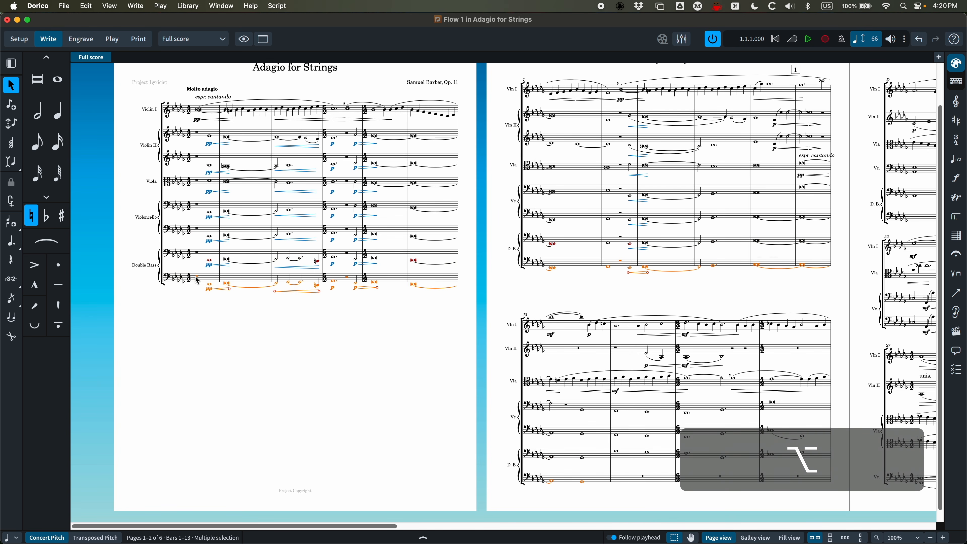
Transpose the upper Double Bass divisi staff up an octave from bar 1 through bar 13.
click(198, 254)
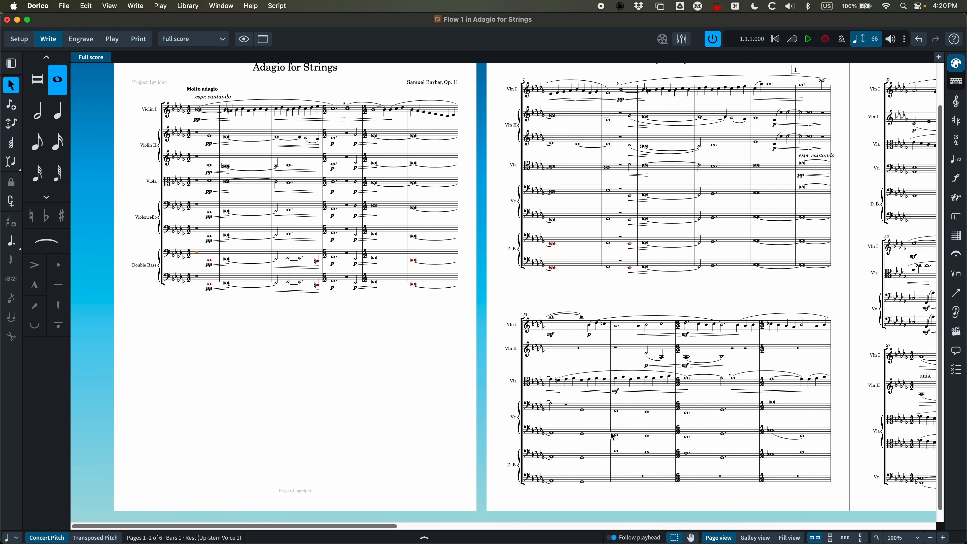
shift+click(585, 460)
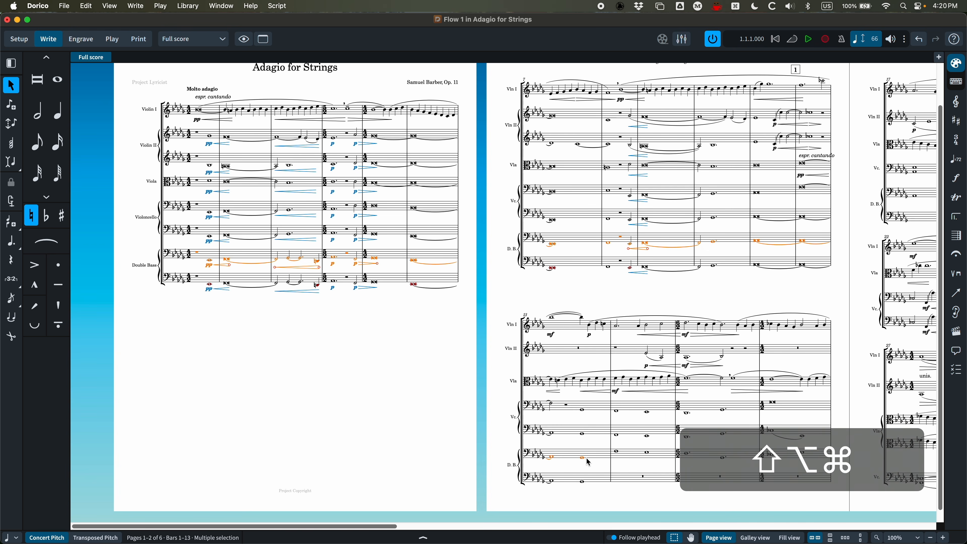
key(alt+super+Up)
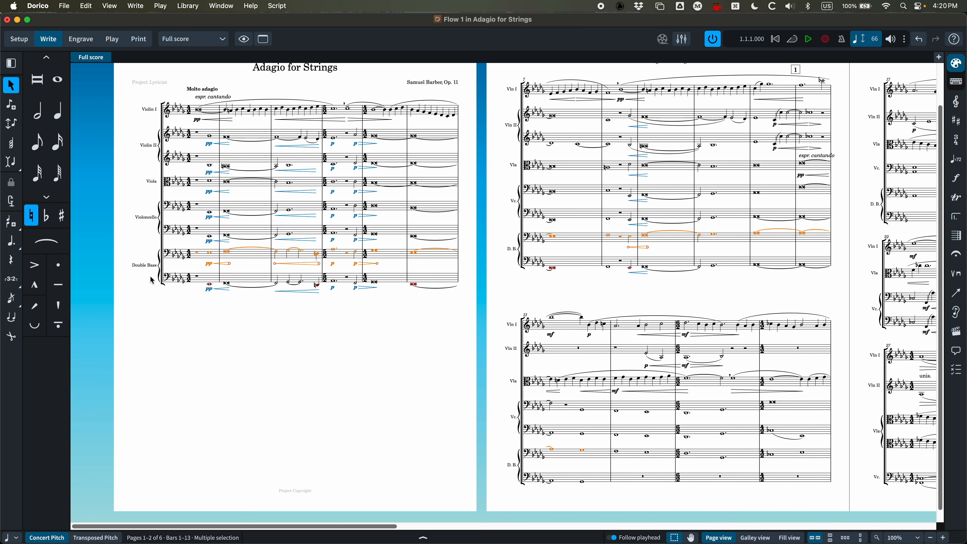
Restore the Double Bass to unison from the first note of bar 14.
scroll(248, 338, right, 3)
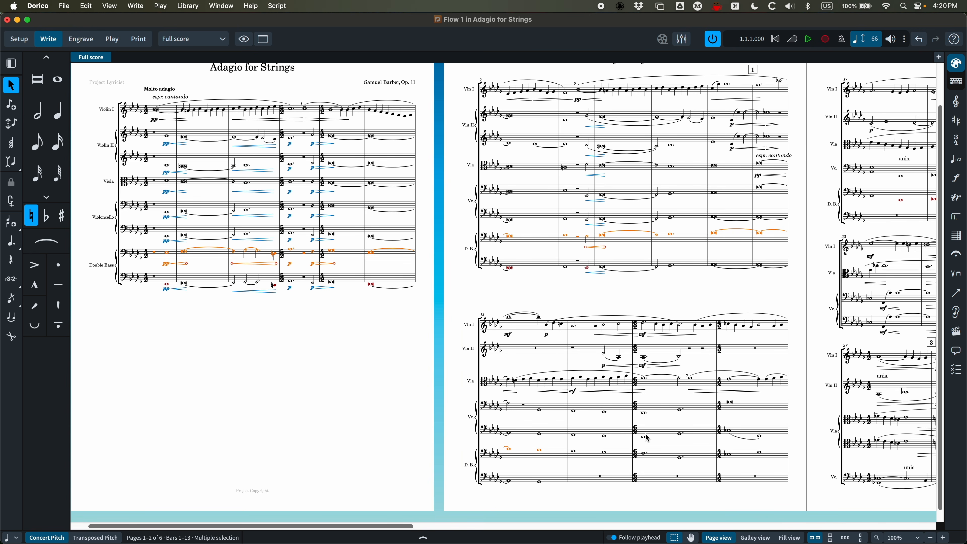
click(575, 454)
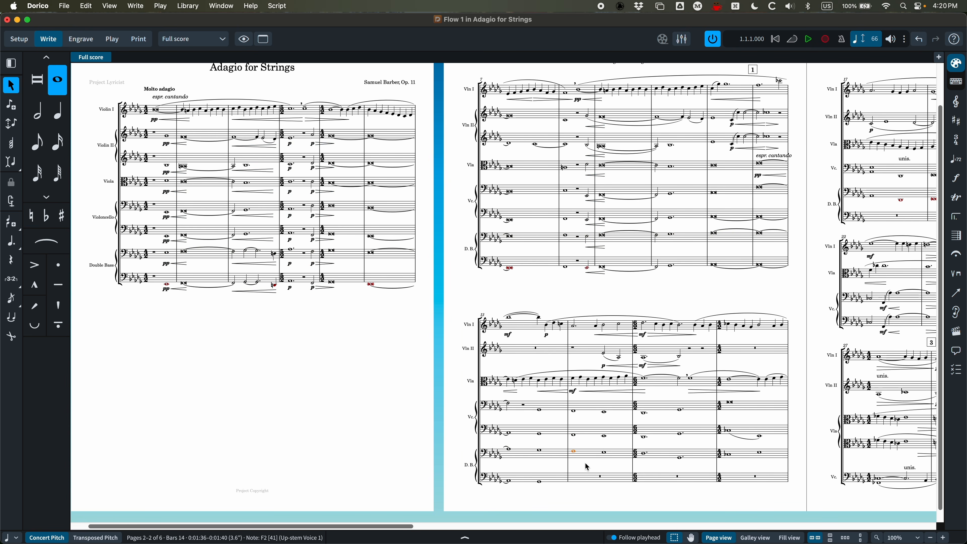
scroll(588, 461, right, 4)
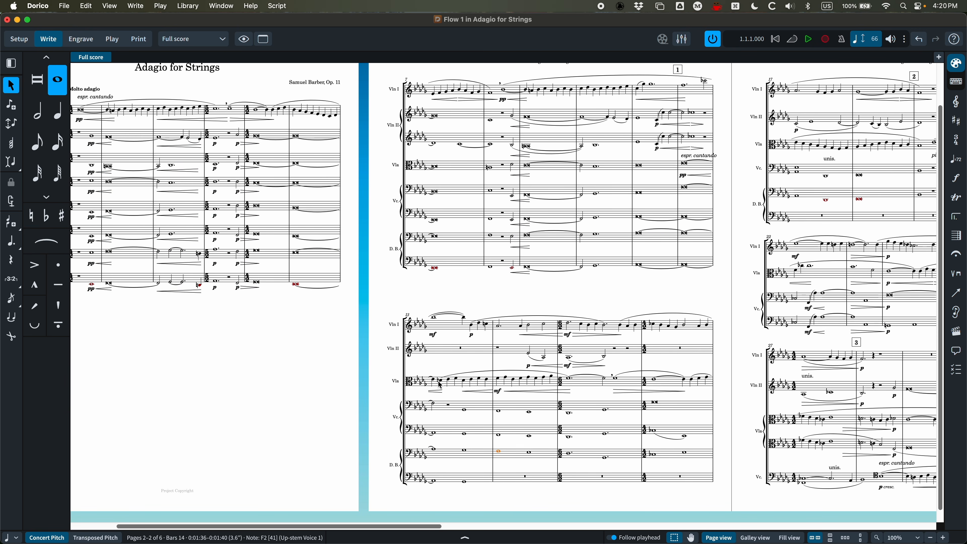
right_click(503, 457)
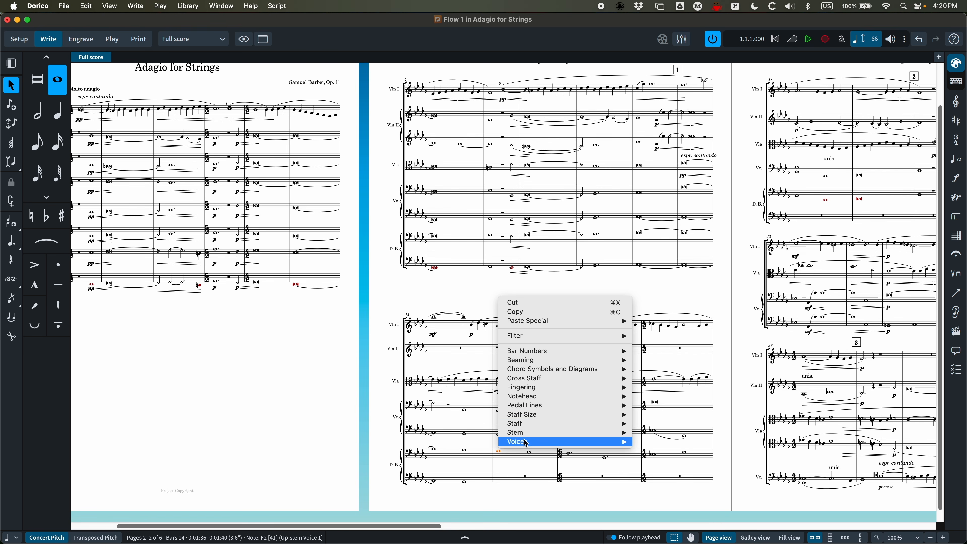
mouse_move(530, 424)
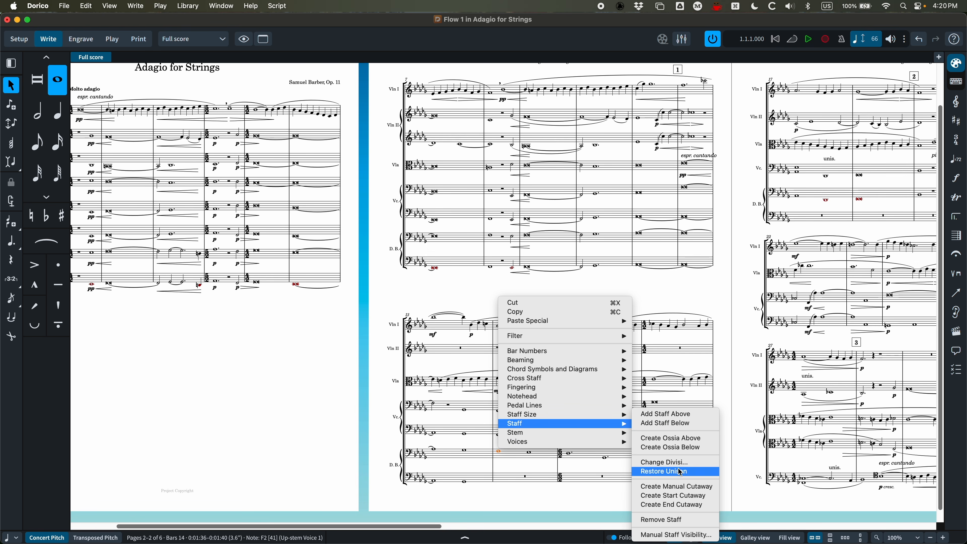
click(664, 471)
Examine the restored Double Bass unison up close, selecting its first note in bar 15 on the upper staff.
scroll(534, 446, right, 3)
scroll(534, 445, down, 1)
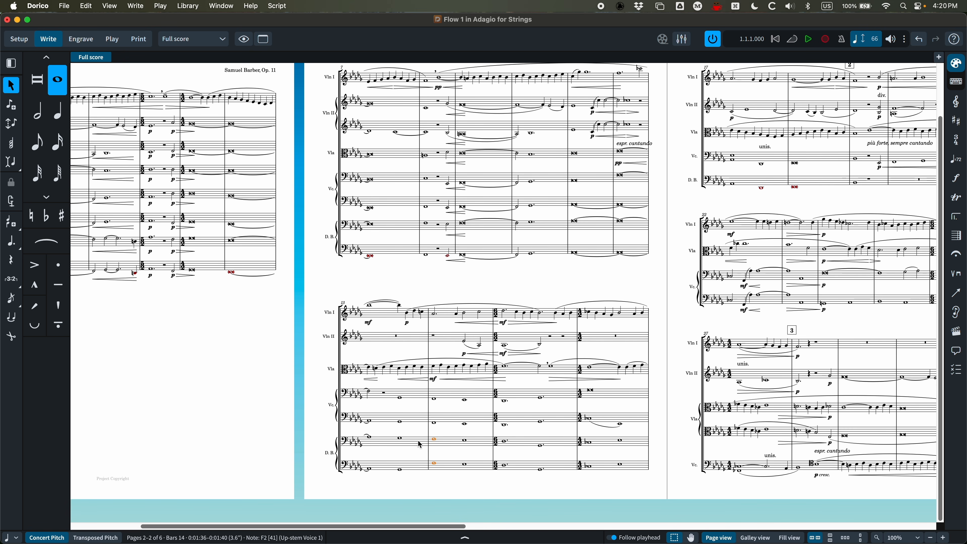
key(super+equal)
key(super+equal)
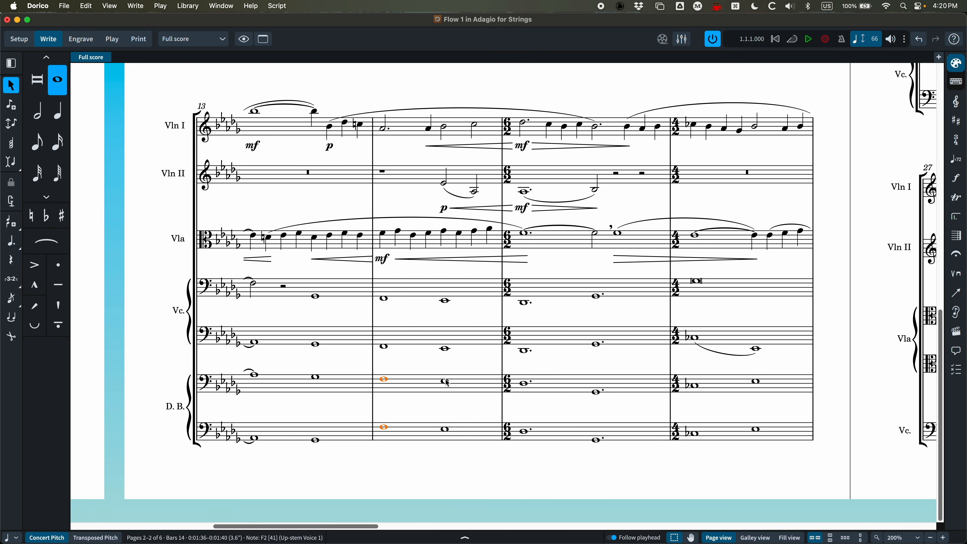
key(Right)
click(528, 385)
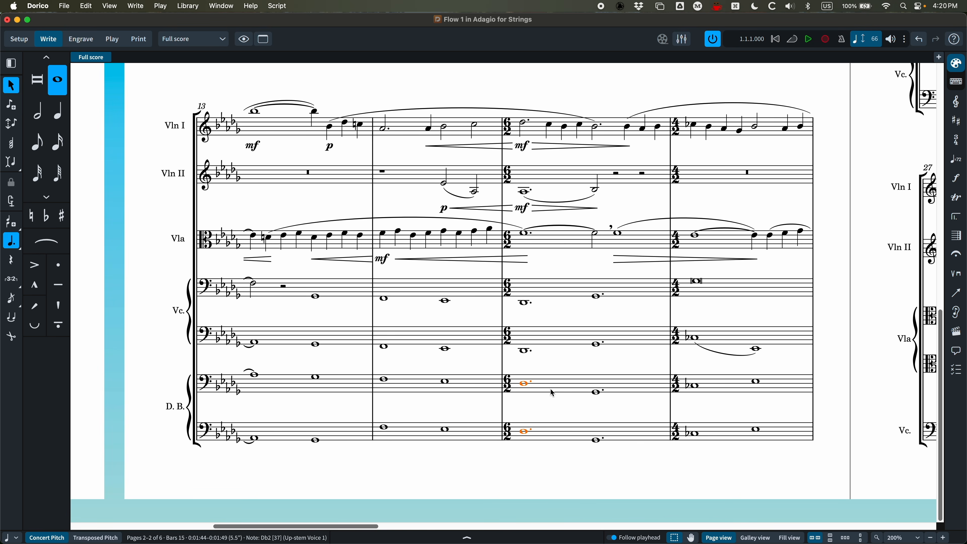
Try shifting the selected double bass notes in bars 13 to 15 up and down in pitch.
key(alt+Up)
key(alt+Down)
drag(375, 360, 400, 434)
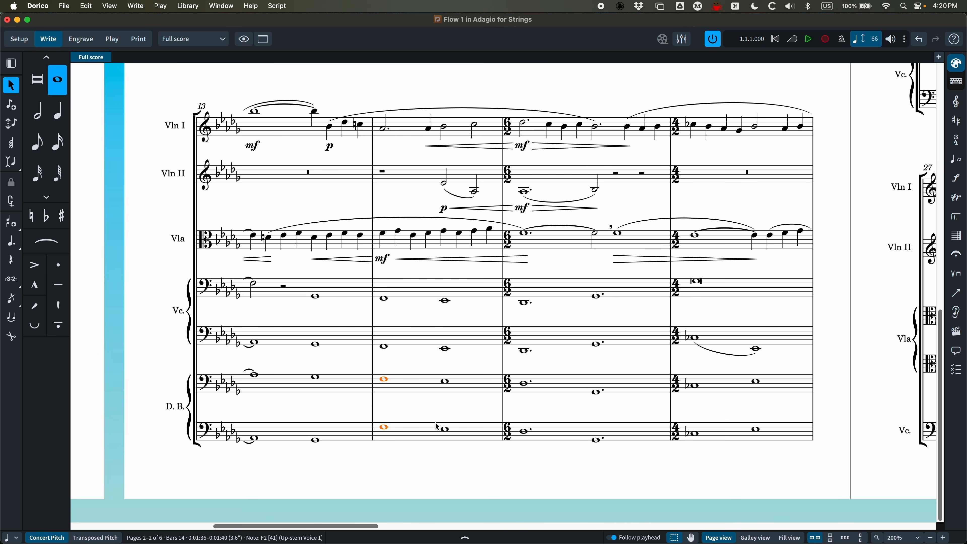
click(318, 381)
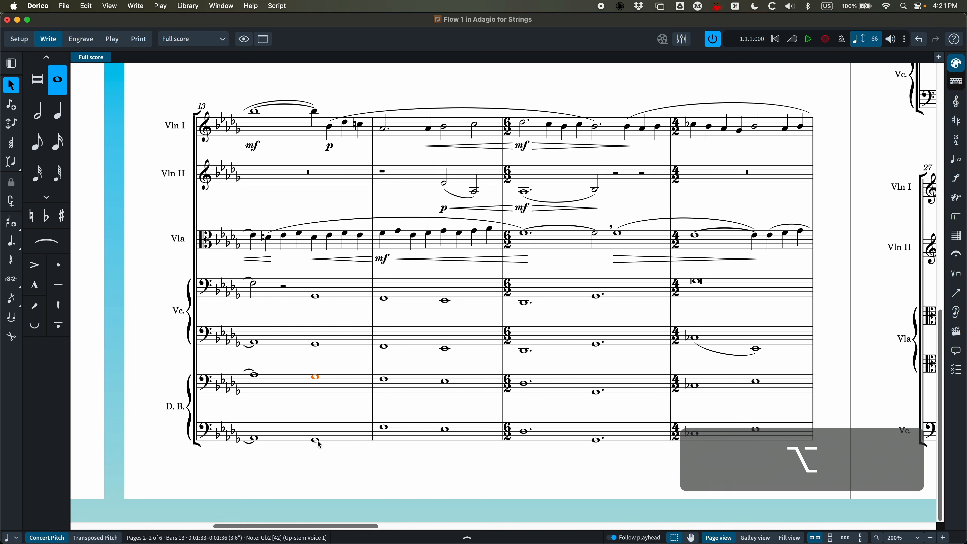
key(alt+Up)
click(385, 377)
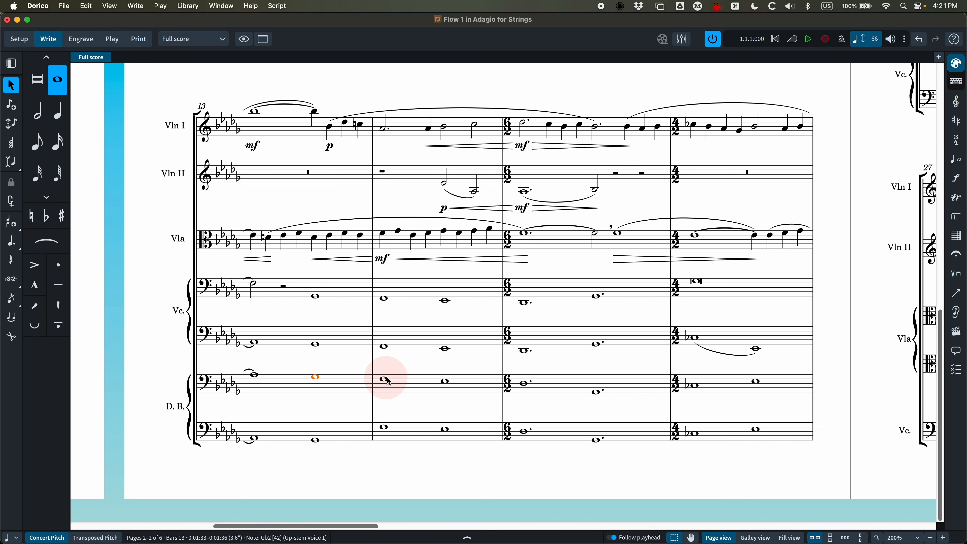
key(alt+Up)
key(alt+Down)
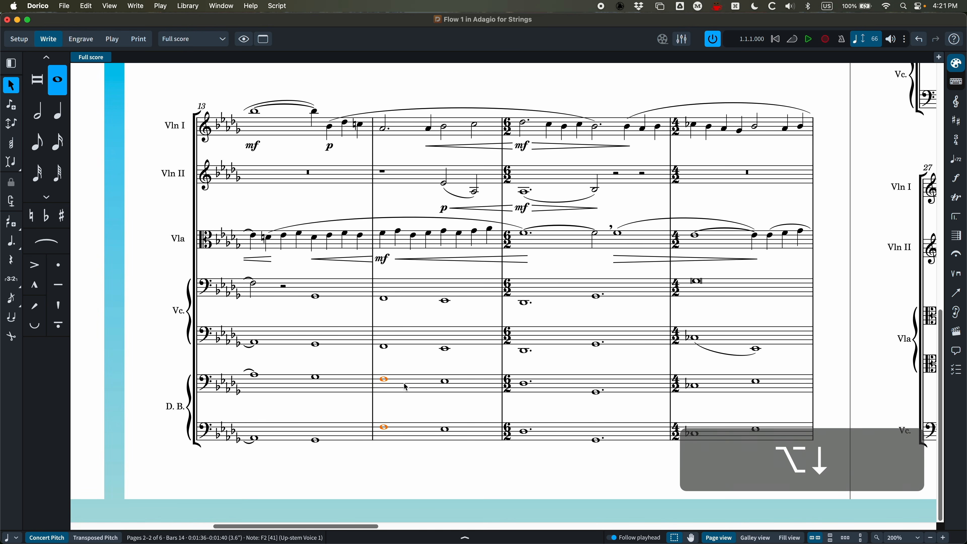
Examine the double bass staves across the first three pages of Adagio for Strings.
scroll(321, 401, right, 15)
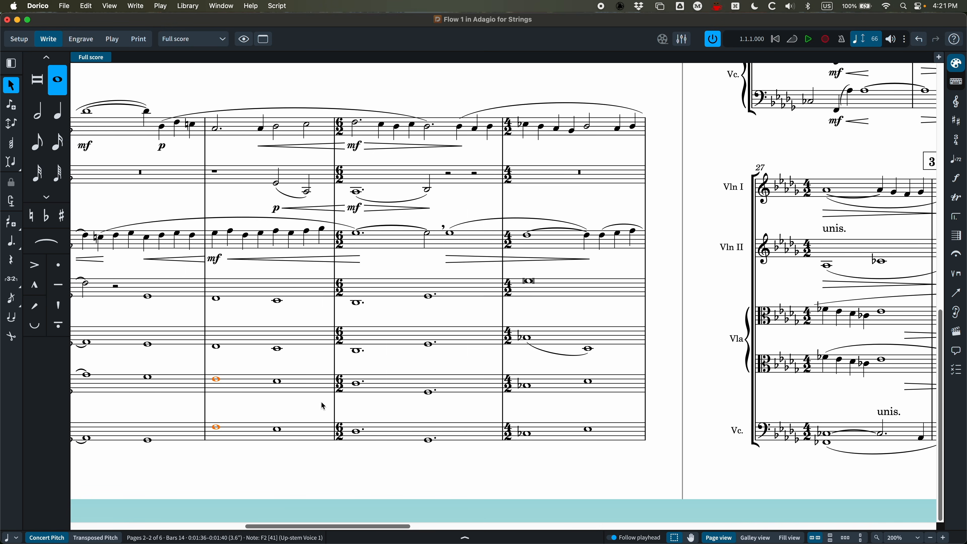
scroll(324, 402, up, 10)
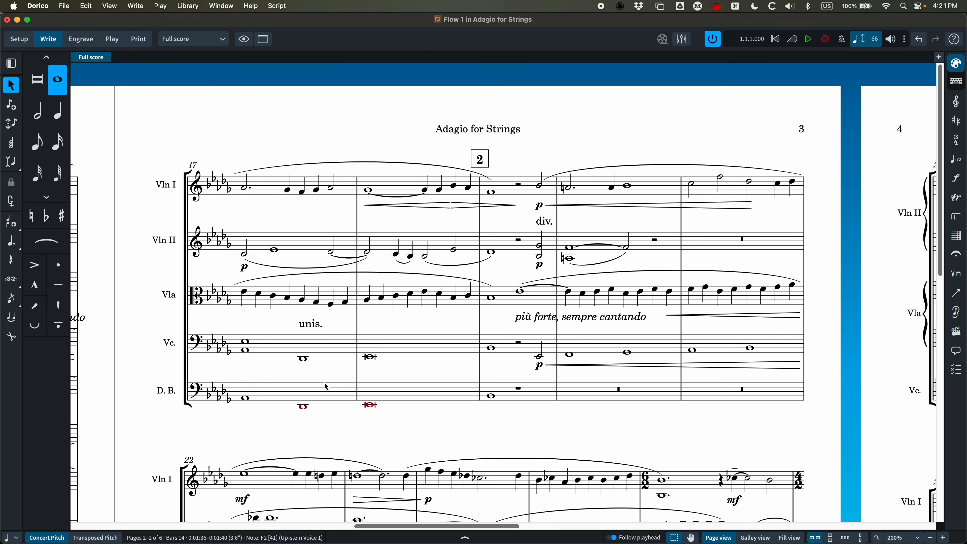
scroll(326, 387, left, 3)
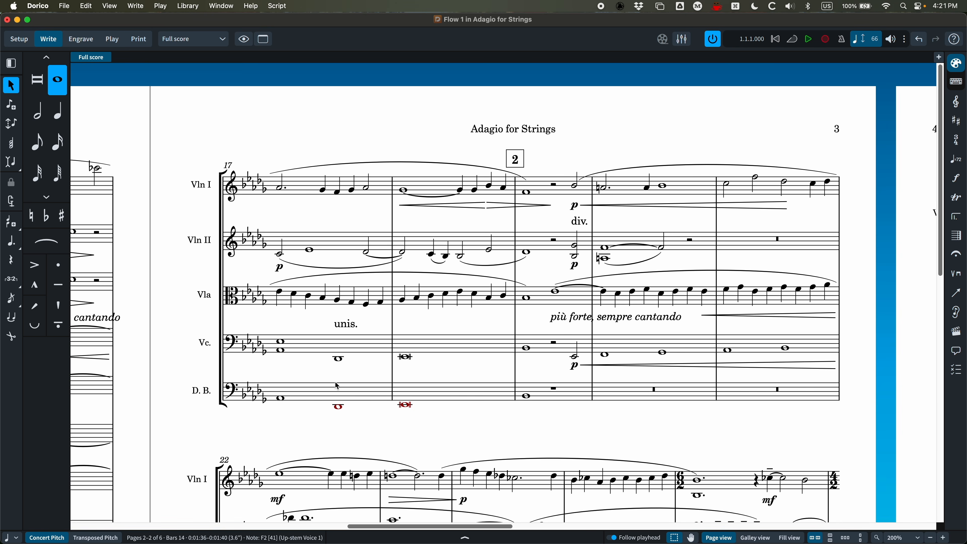
scroll(336, 386, left, 1)
scroll(336, 387, left, 20)
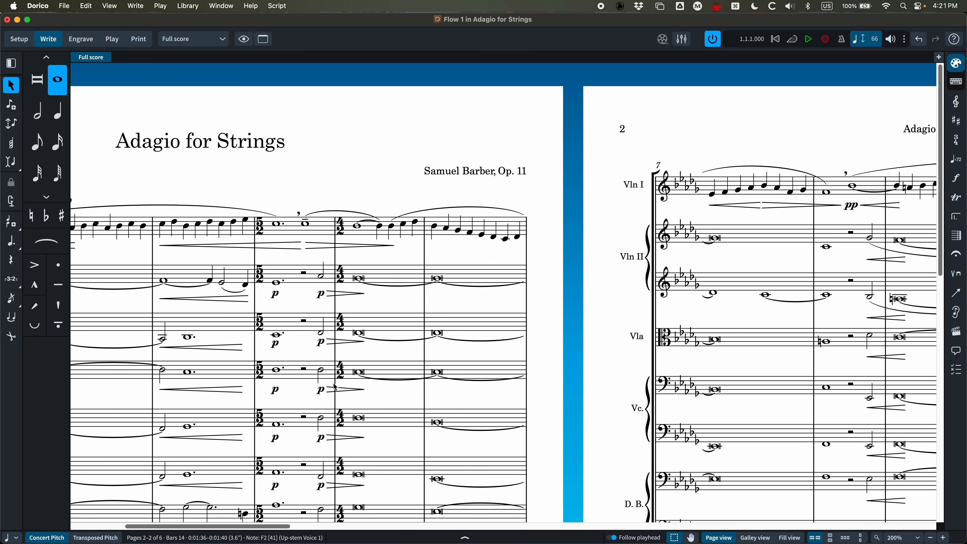
key(super+minus)
key(super+minus)
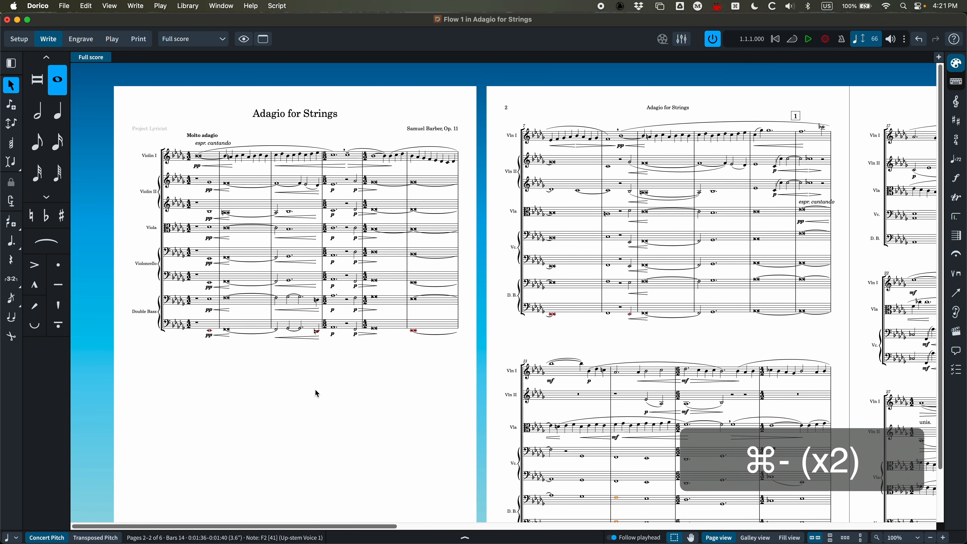
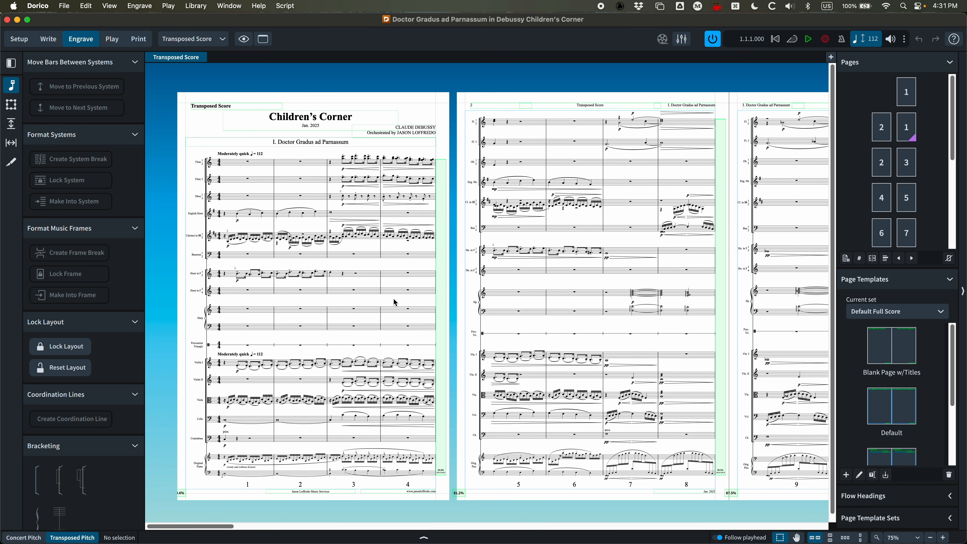
Turn on automatic cutting away of staves in empty bars for the Transposed Score layout of Children's Corner.
key(shift+super+l)
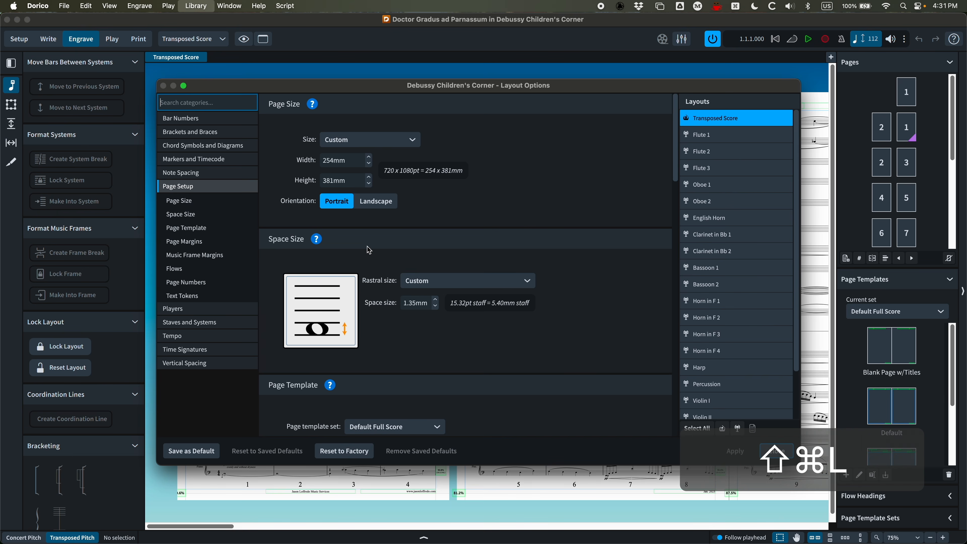
click(201, 323)
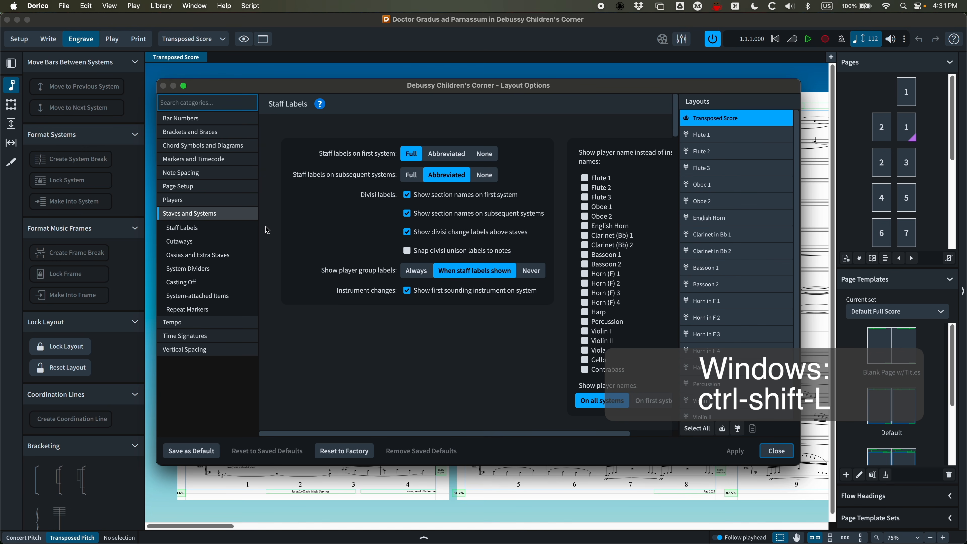
click(180, 241)
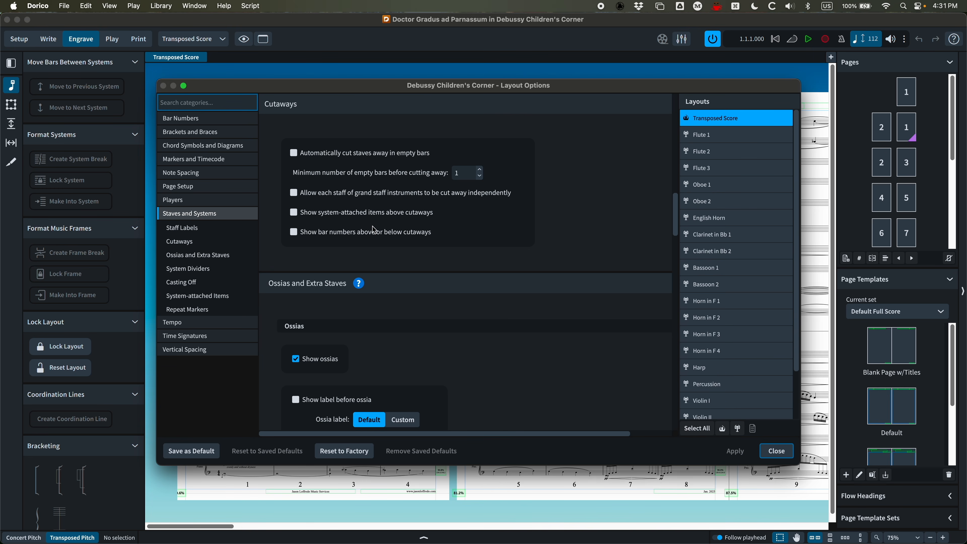
click(294, 154)
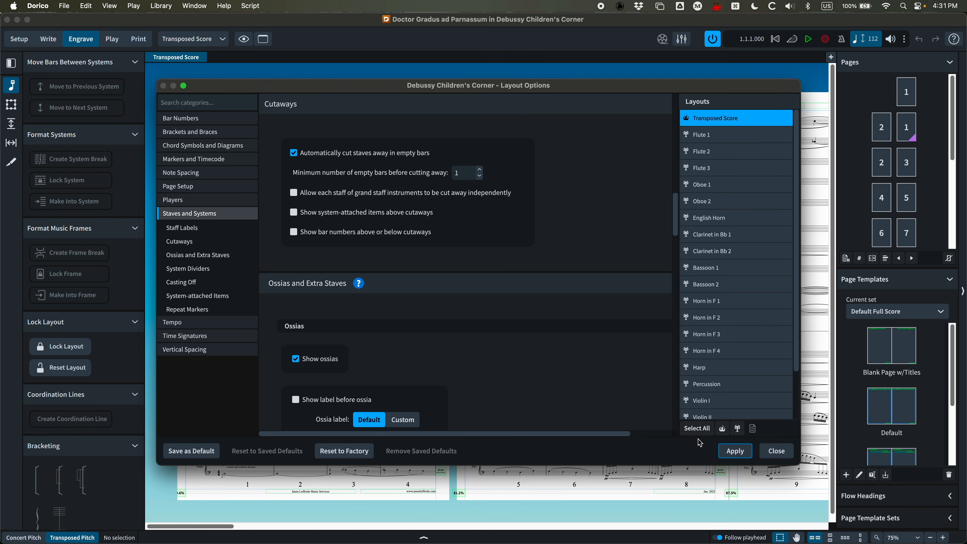
click(732, 457)
click(780, 454)
scroll(503, 380, right, 5)
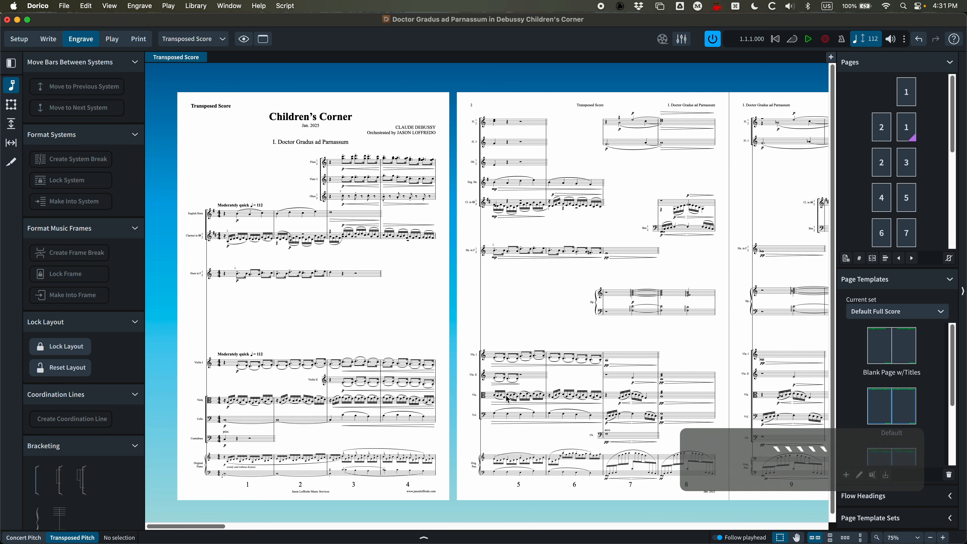
scroll(506, 399, right, 2)
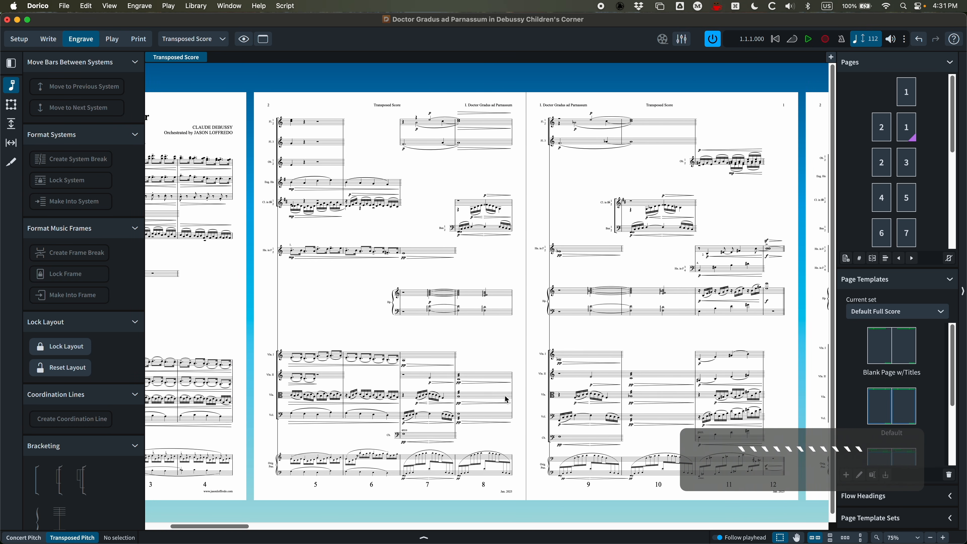
scroll(506, 399, left, 5)
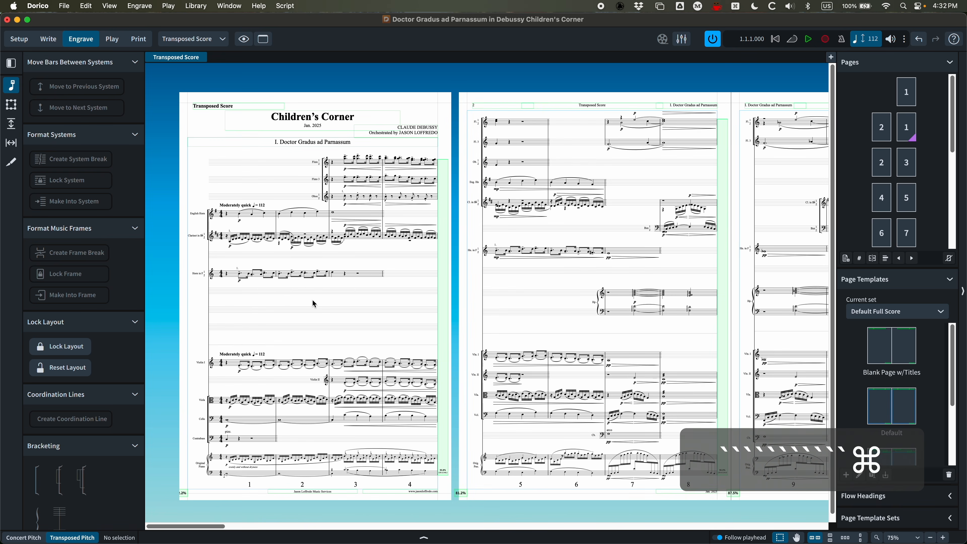
Review the engraving options for cutaways, including staff line protrusion, system starts and clef restatement.
key(shift+super+e)
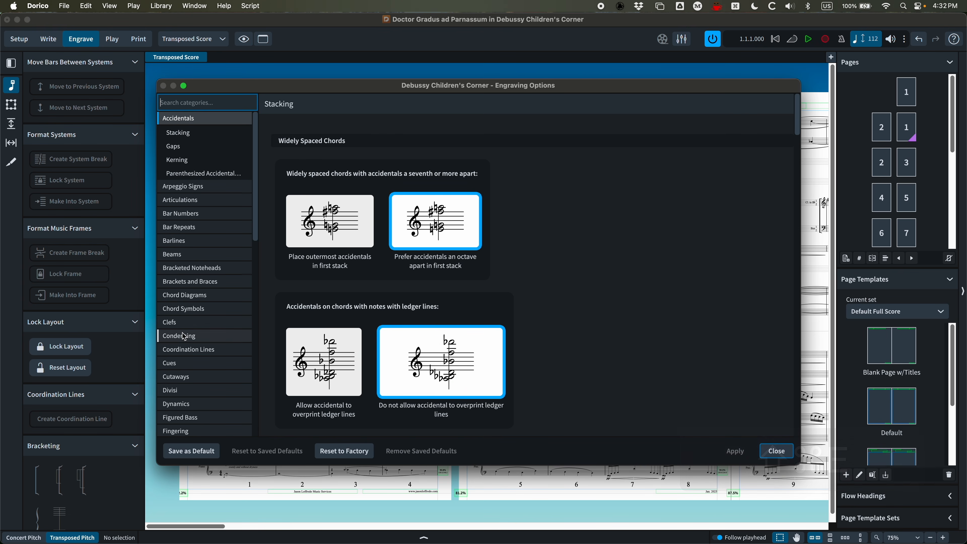
click(185, 378)
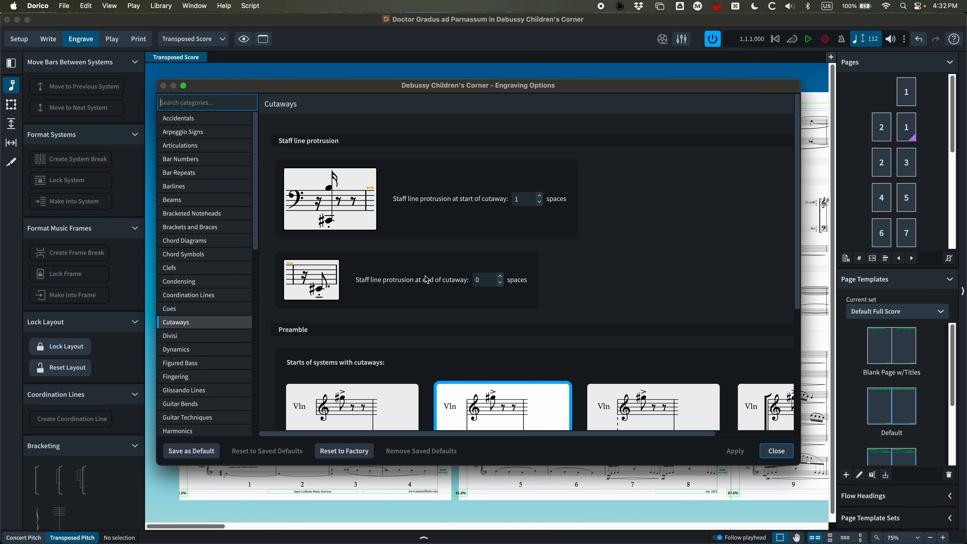
scroll(381, 206, down, 5)
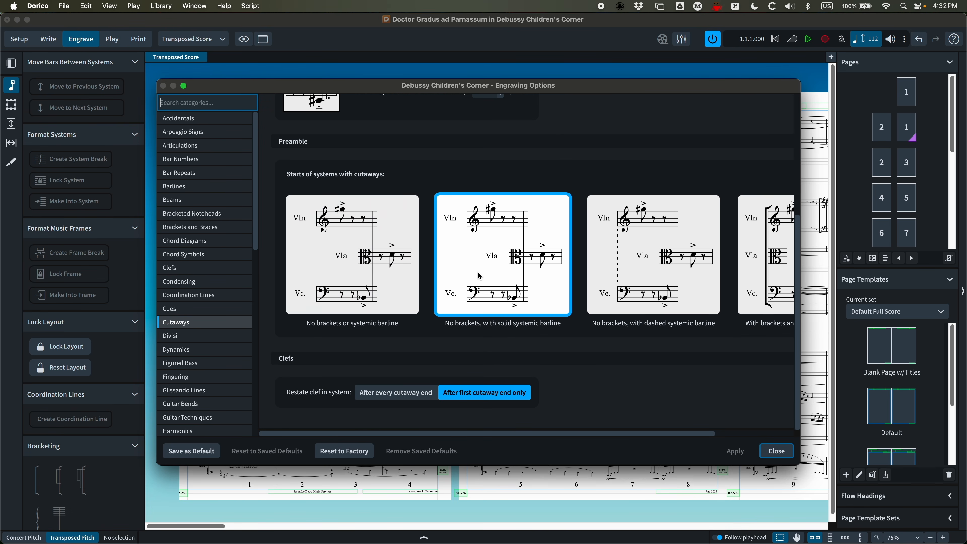
scroll(481, 276, up, 5)
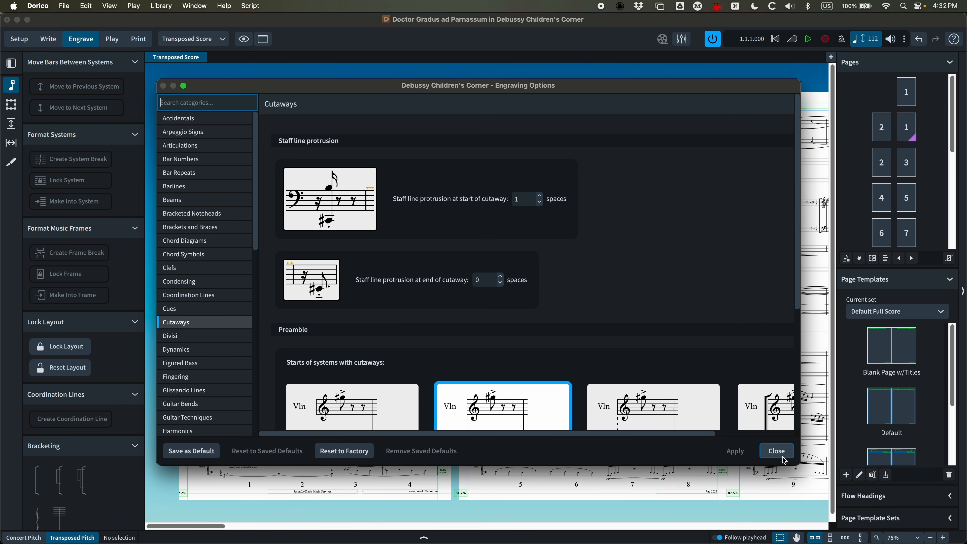
click(778, 451)
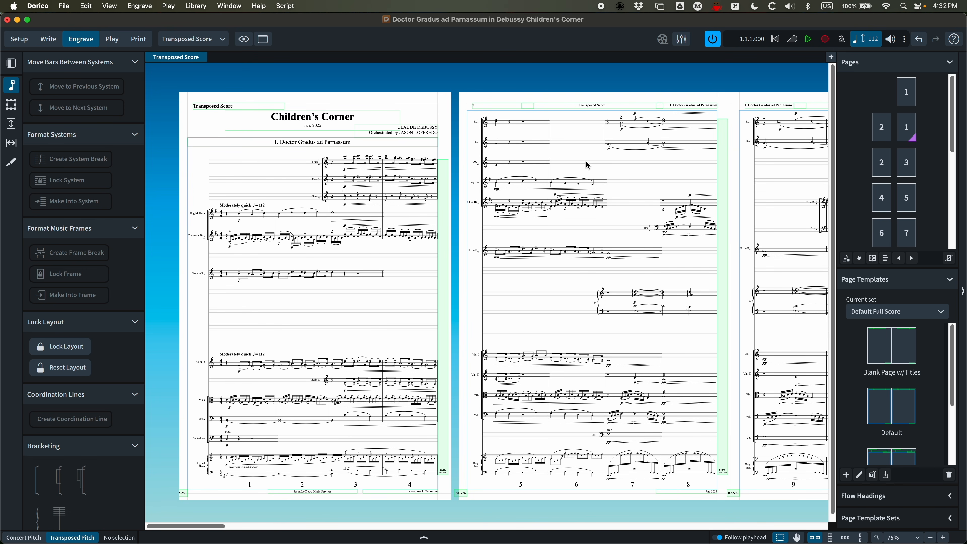
Set the minimum number of empty bars before cutting away to 2 for the Transposed Score layout.
scroll(539, 275, right, 4)
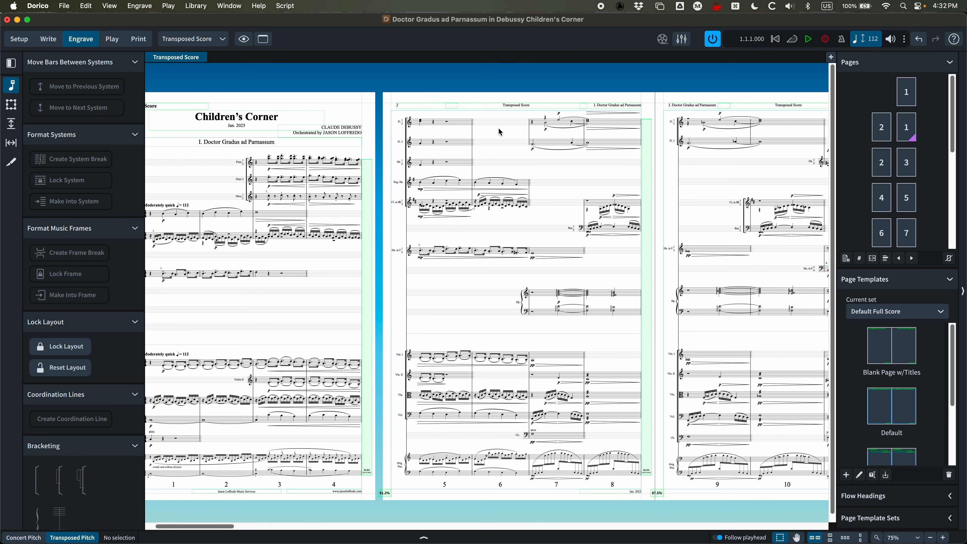
key(super+equal)
key(super+equal)
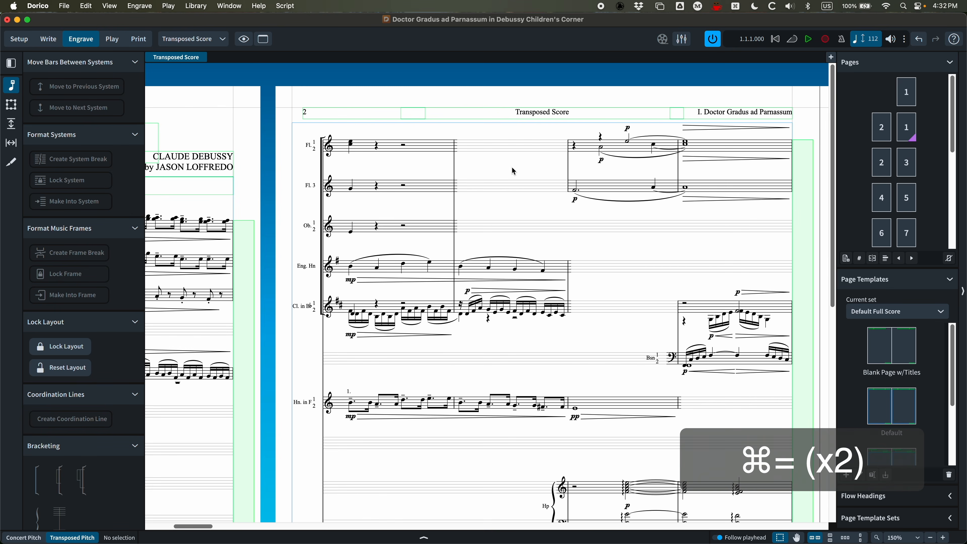
click(405, 190)
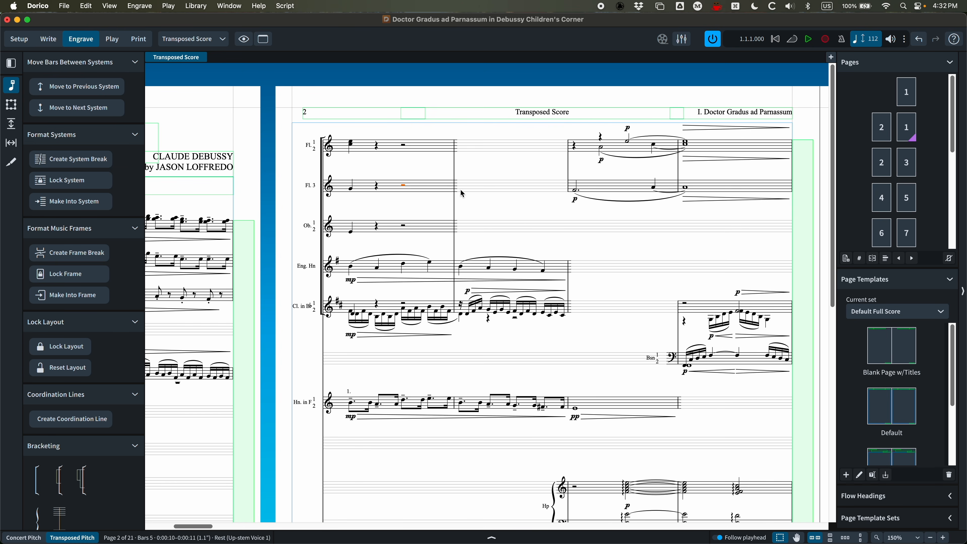
key(shift+super+l)
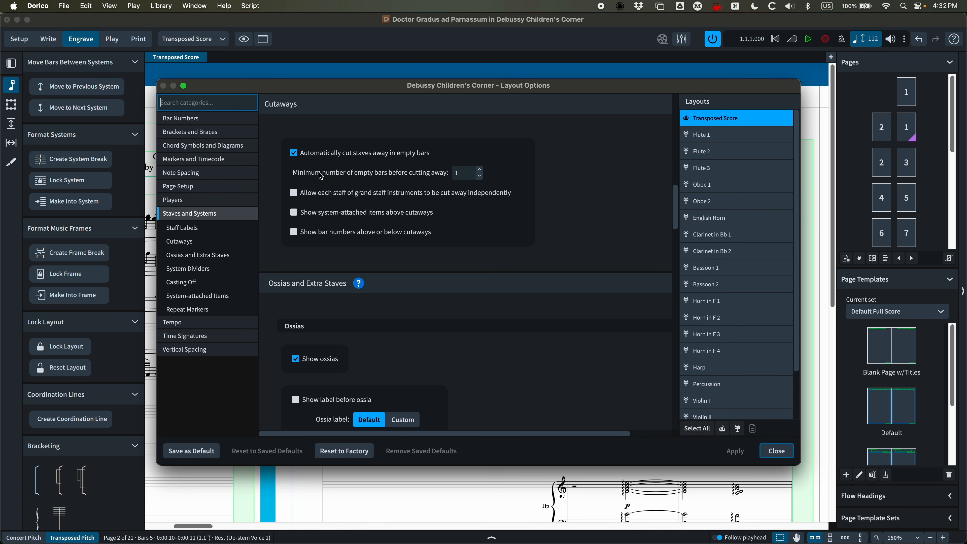
click(480, 170)
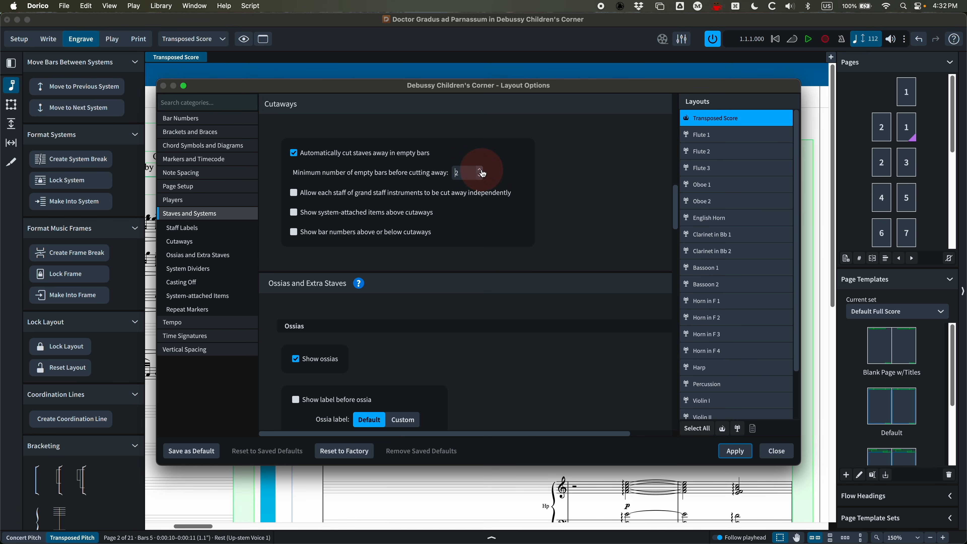
click(779, 453)
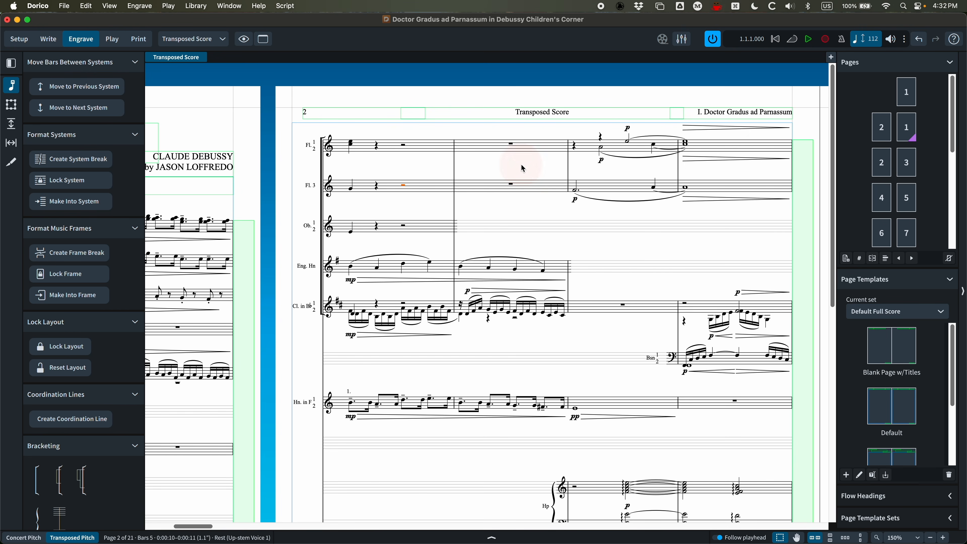
Look at the manual cutaway commands available for the half rest in bar 5 of the Flute 3 staff.
click(404, 186)
right_click(404, 187)
mouse_move(439, 243)
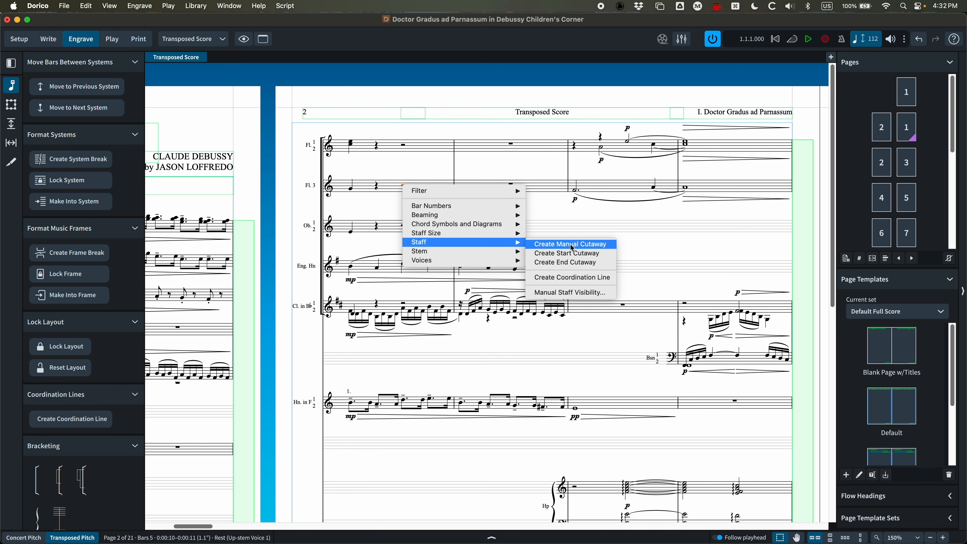
click(593, 263)
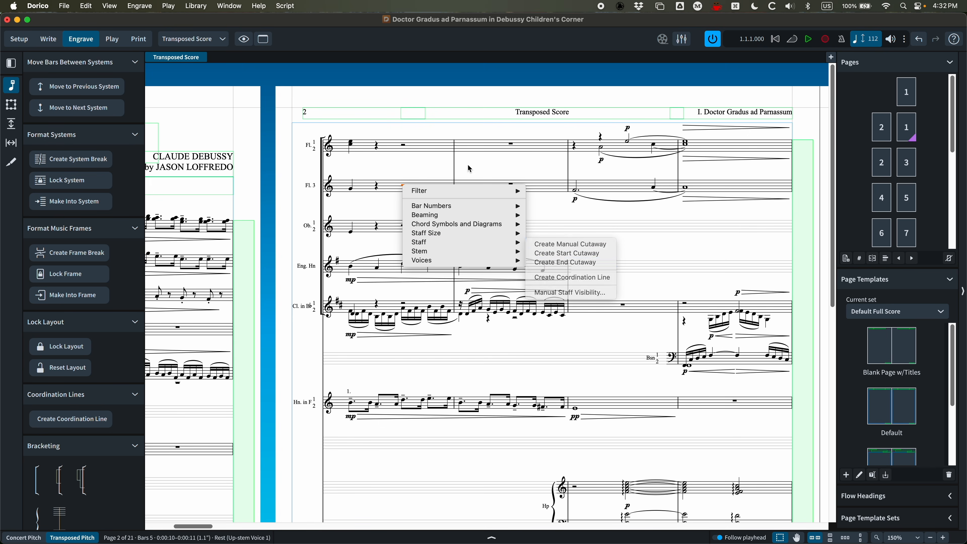
click(432, 169)
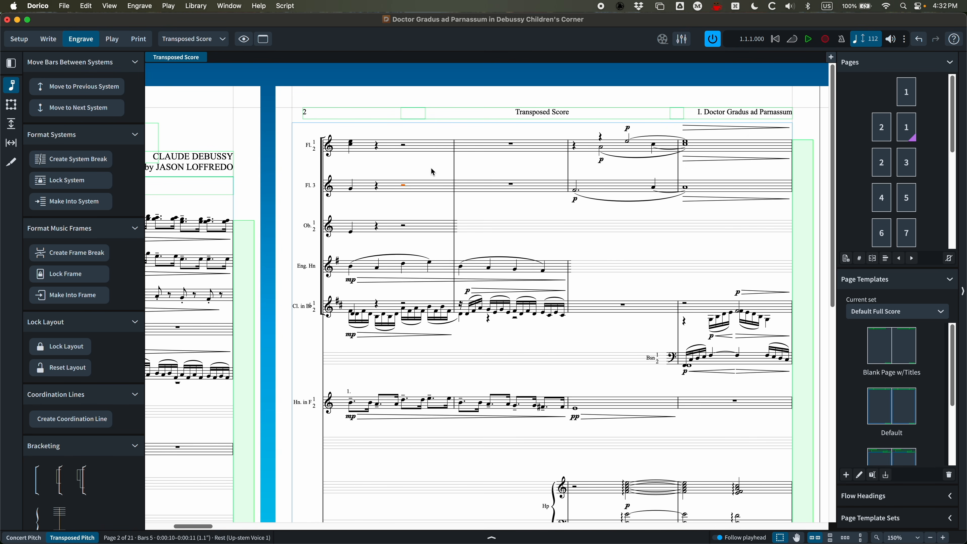
Create a coordination line between the barlines at the start of bar 7 on the Horn and Harp staves.
scroll(627, 405, down, 5)
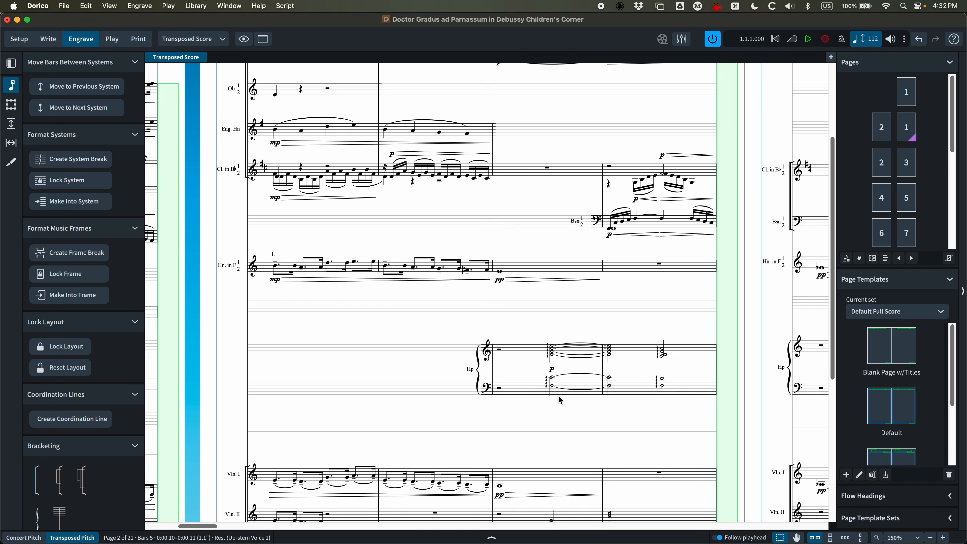
scroll(456, 333, down, 1)
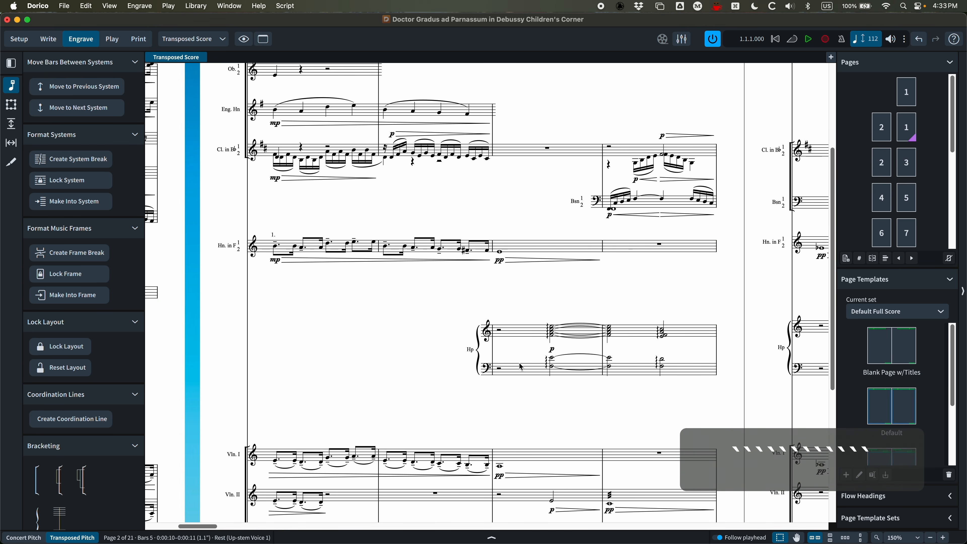
scroll(508, 391, down, 2)
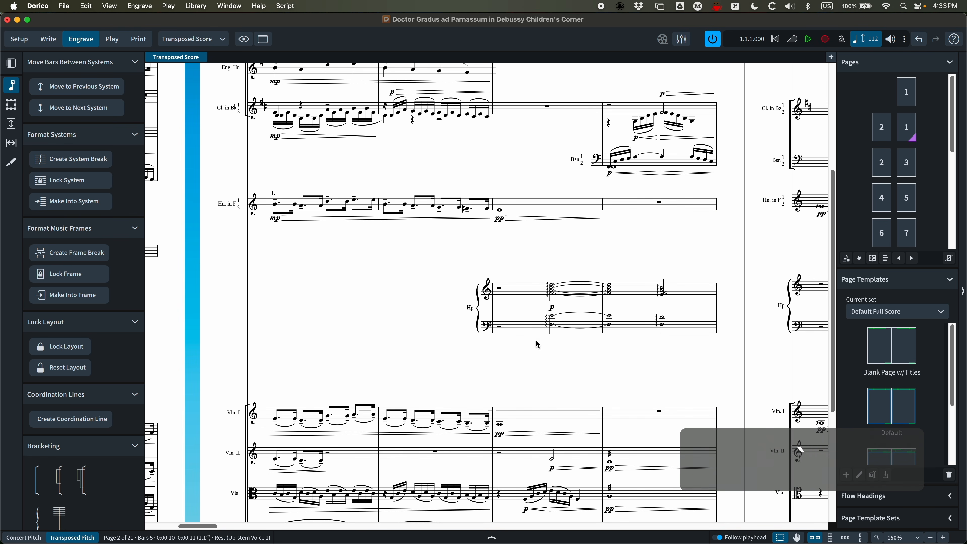
click(497, 214)
click(494, 208)
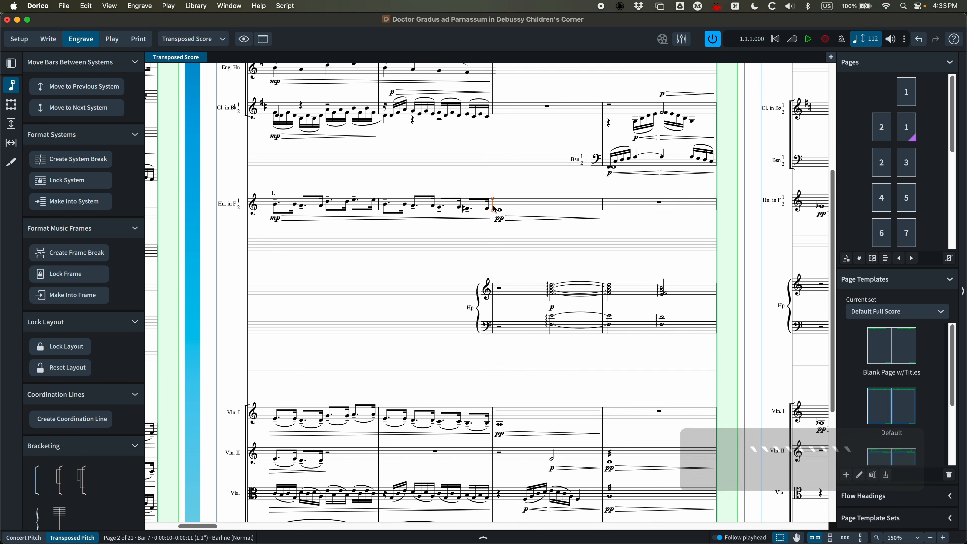
super+click(493, 309)
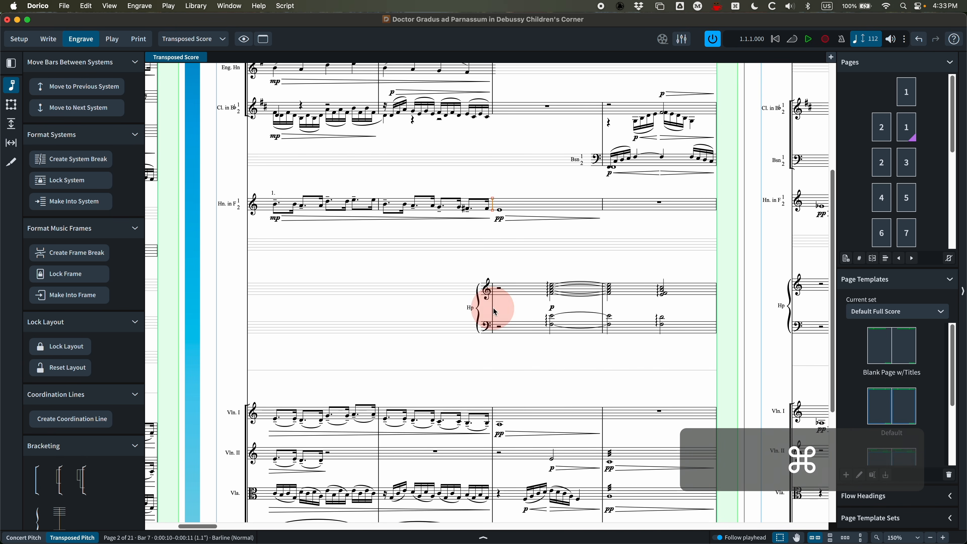
click(68, 420)
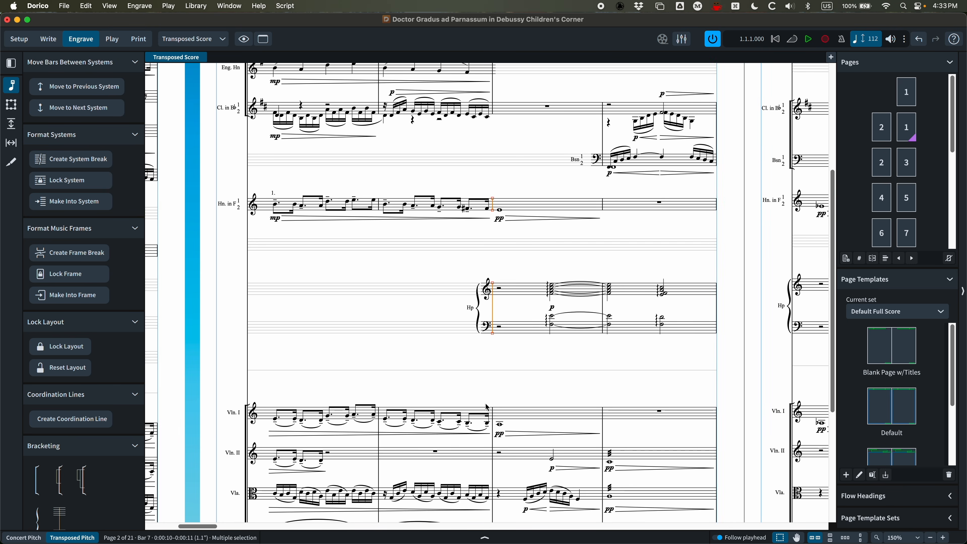
Create a coordination line at the start of bar 7 from the Harp barline down to the Violin barline.
click(492, 309)
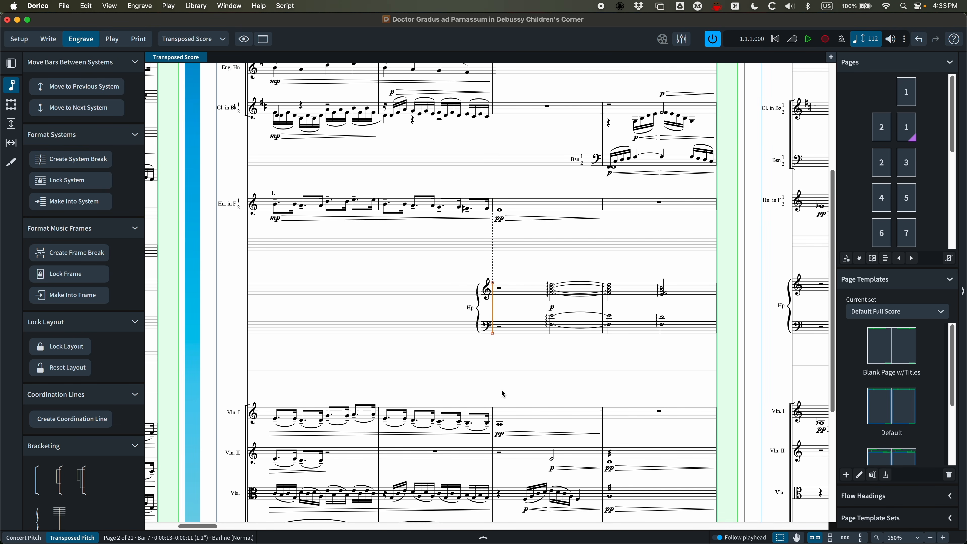
super+click(493, 445)
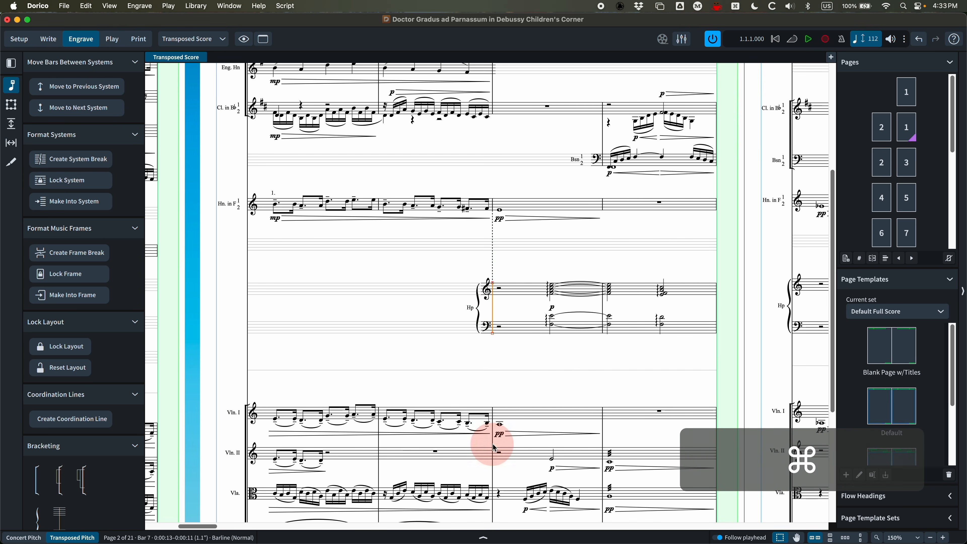
click(71, 419)
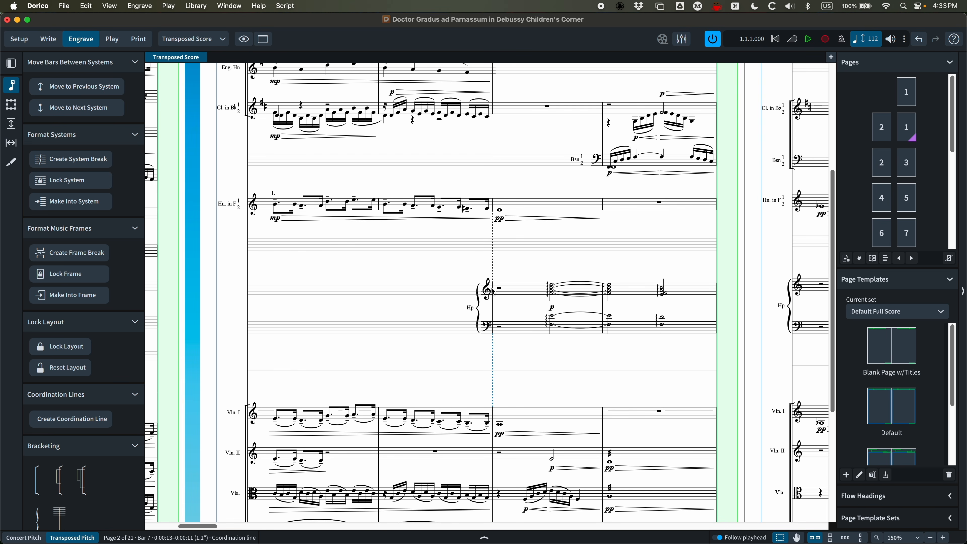
Create a coordination line in bar 6 between the Horn's D4 note and the aligned Violin I note, and view the page without frame guides.
click(413, 206)
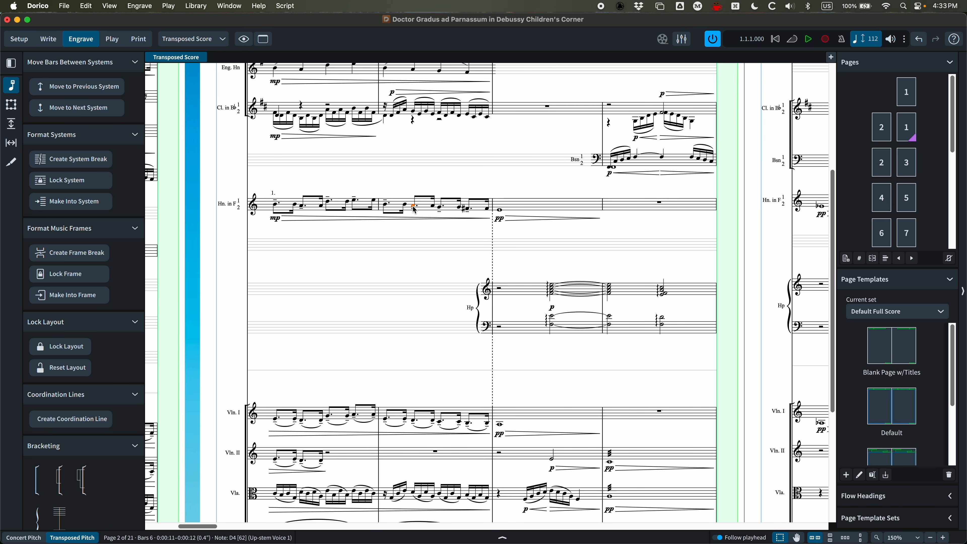
super+click(414, 422)
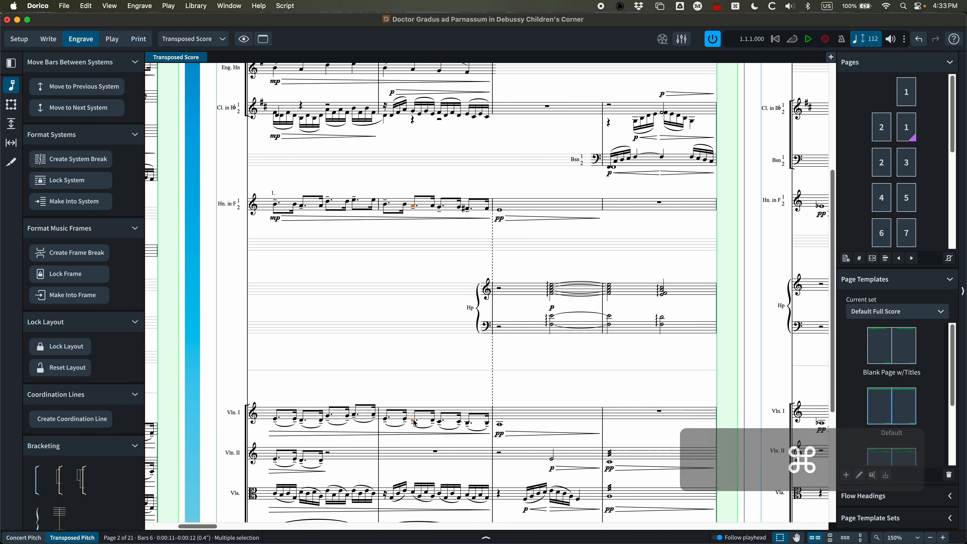
click(72, 419)
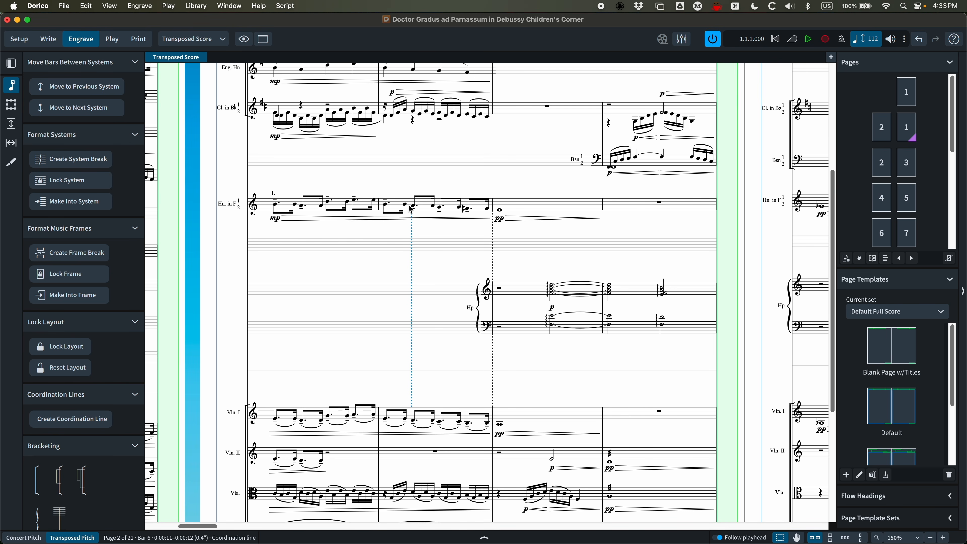
key(grave)
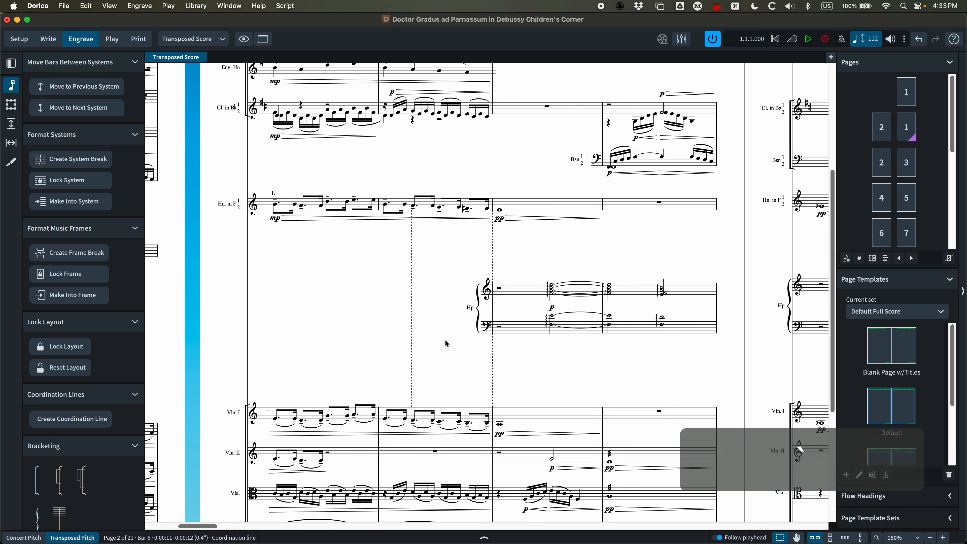
key(super+minus)
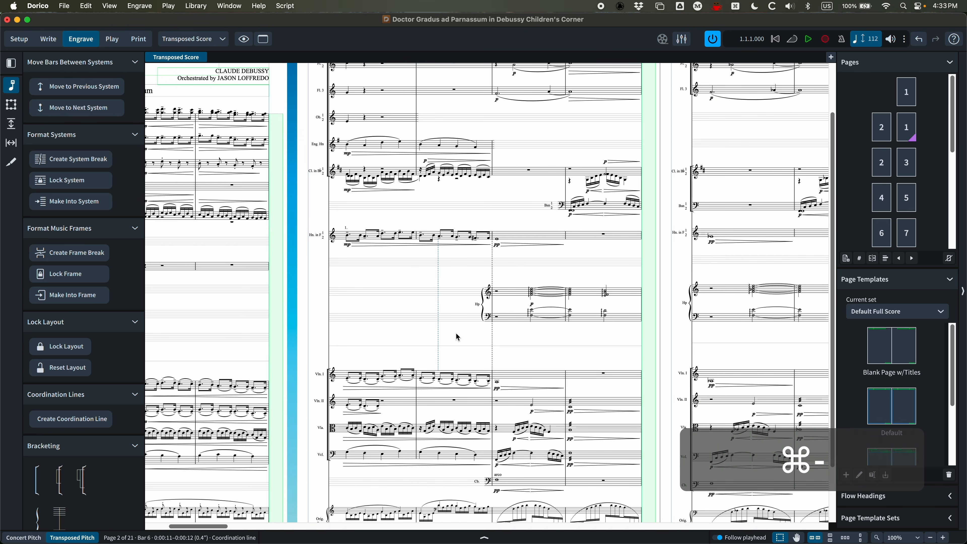
scroll(448, 357, up, 2)
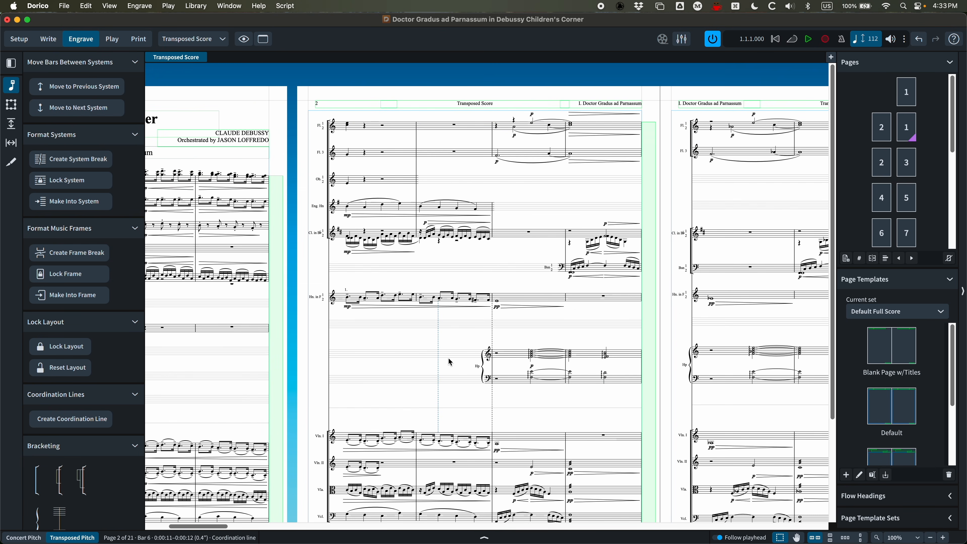
scroll(499, 343, left, 10)
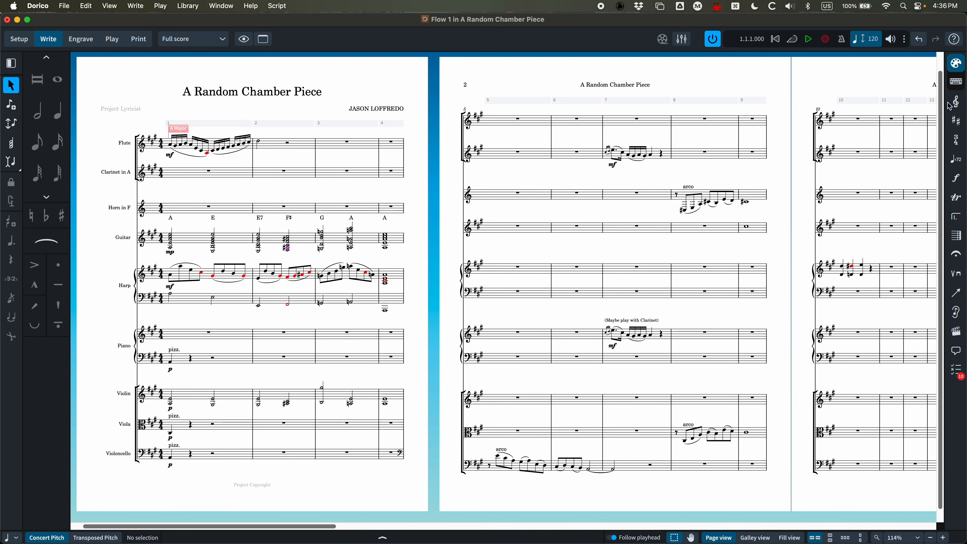
Show the proofreading results for A Random Chamber Piece and look through the list of issues.
click(957, 371)
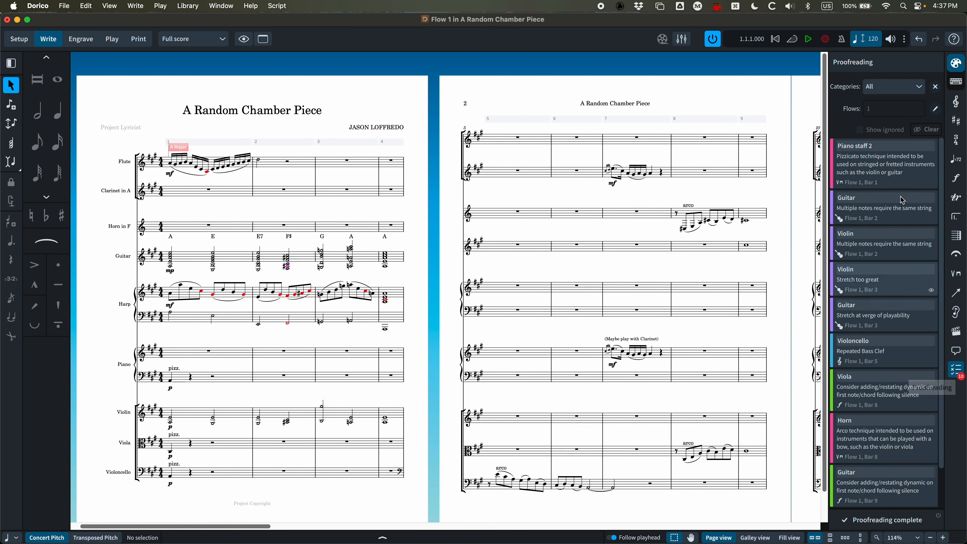
scroll(875, 242, down, 2)
scroll(875, 242, up, 2)
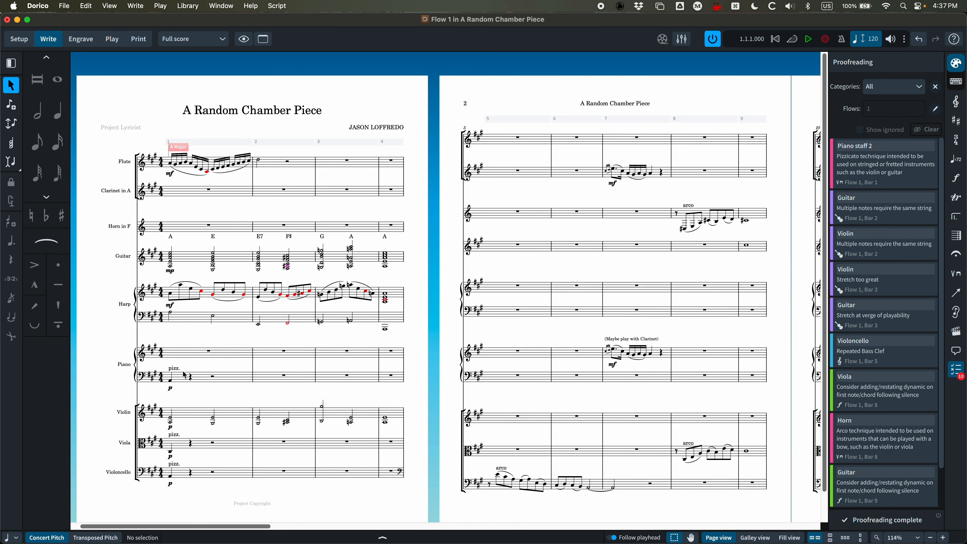
Locate the pizzicato issue on Piano staff 2 in bar 1 and delete that pizz. marking.
click(876, 168)
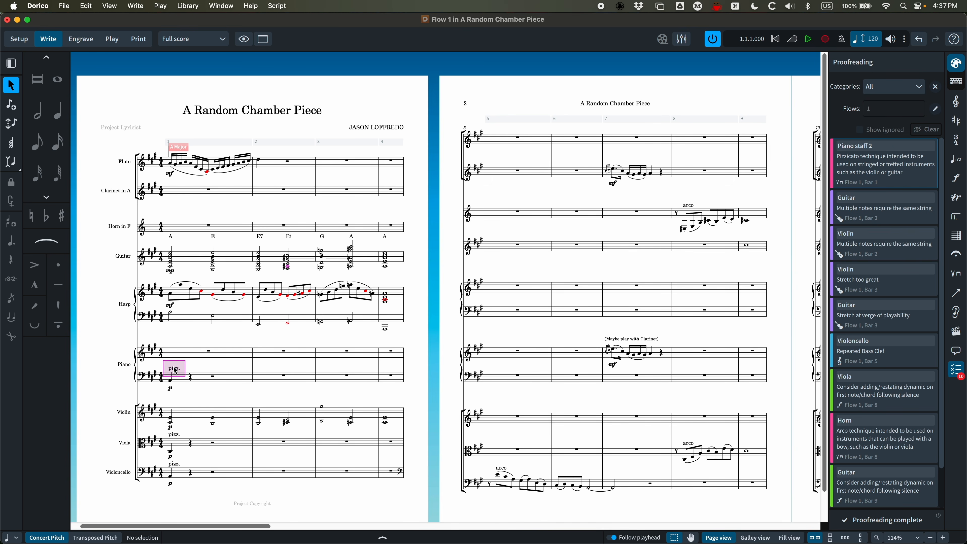
key(super+equal)
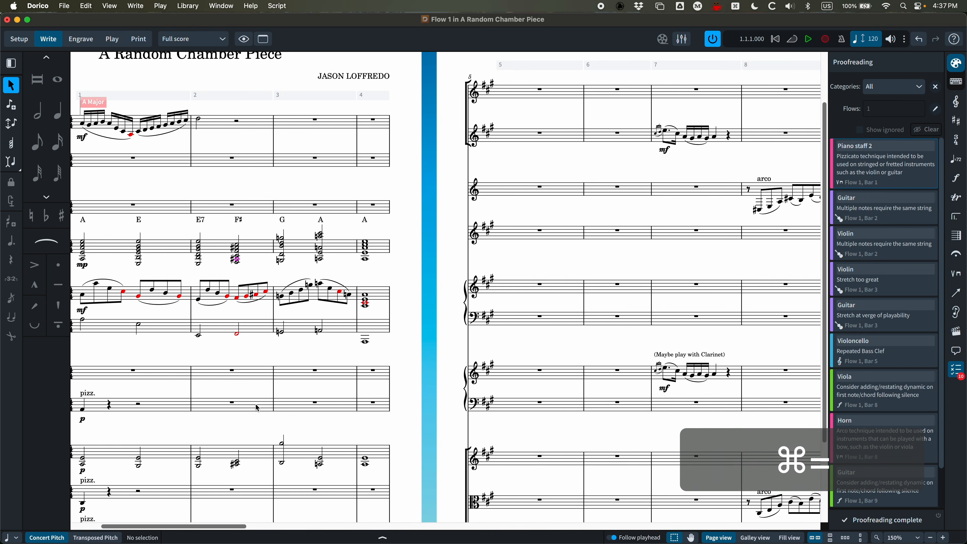
key(super+equal)
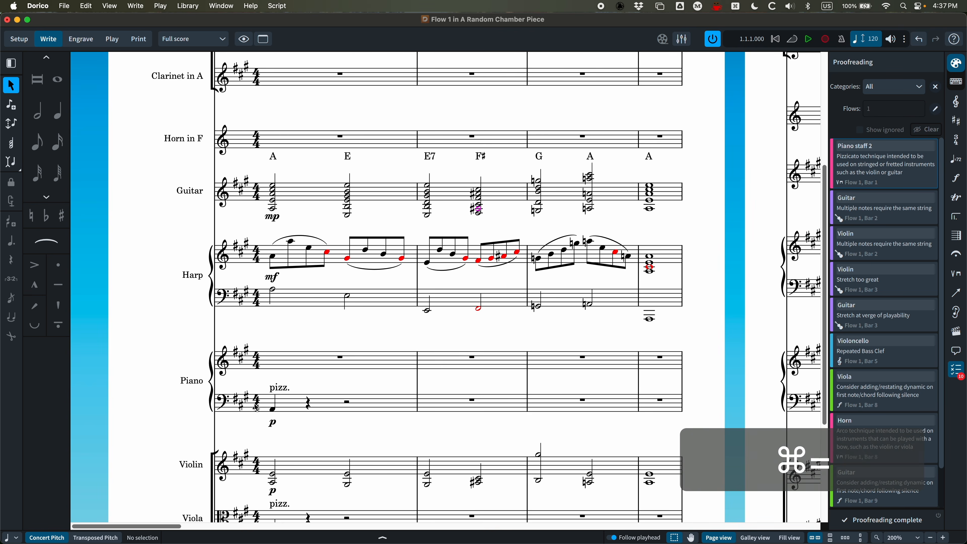
scroll(257, 408, down, 4)
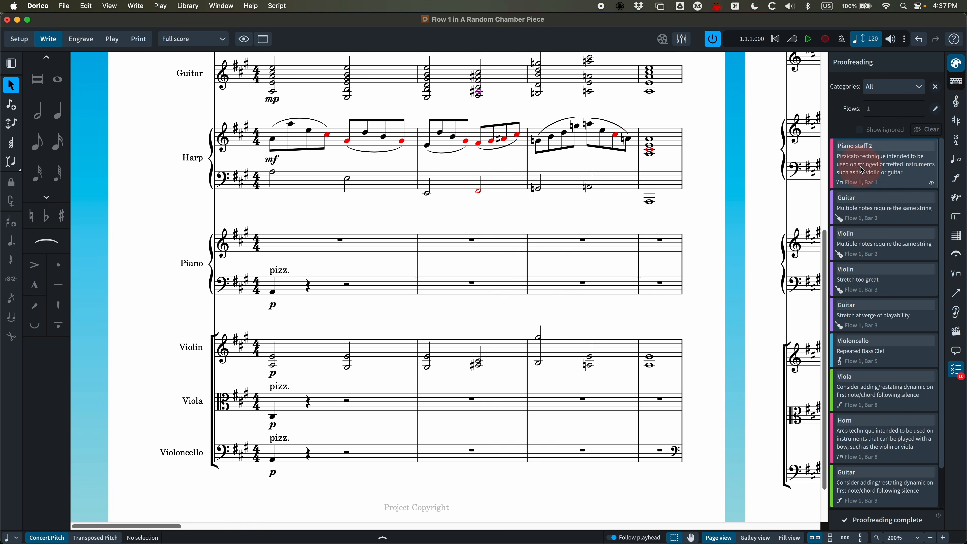
click(863, 170)
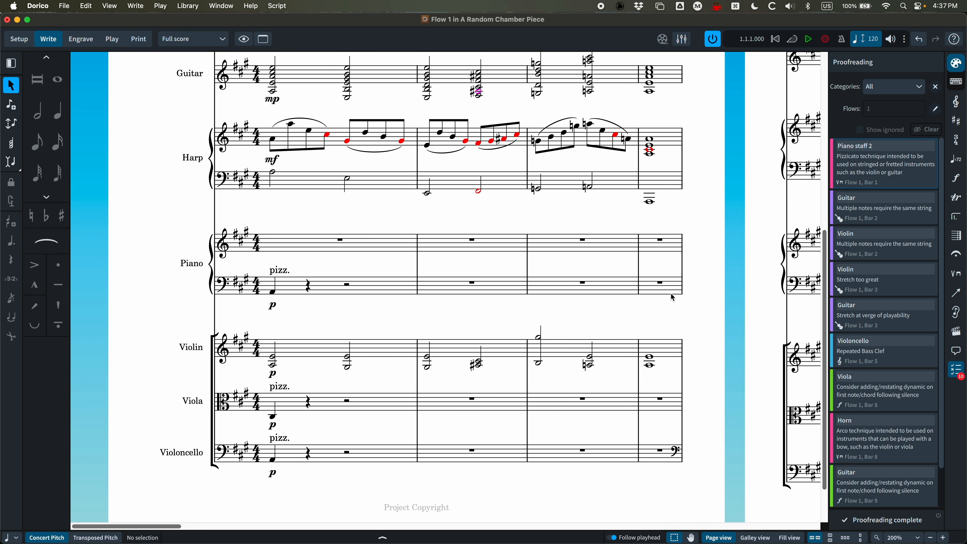
click(290, 269)
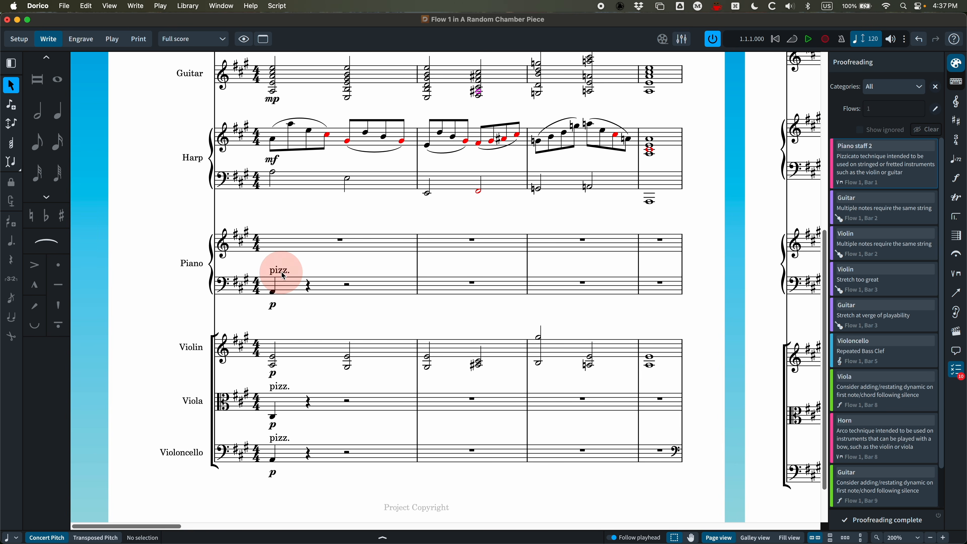
key(BackSpace)
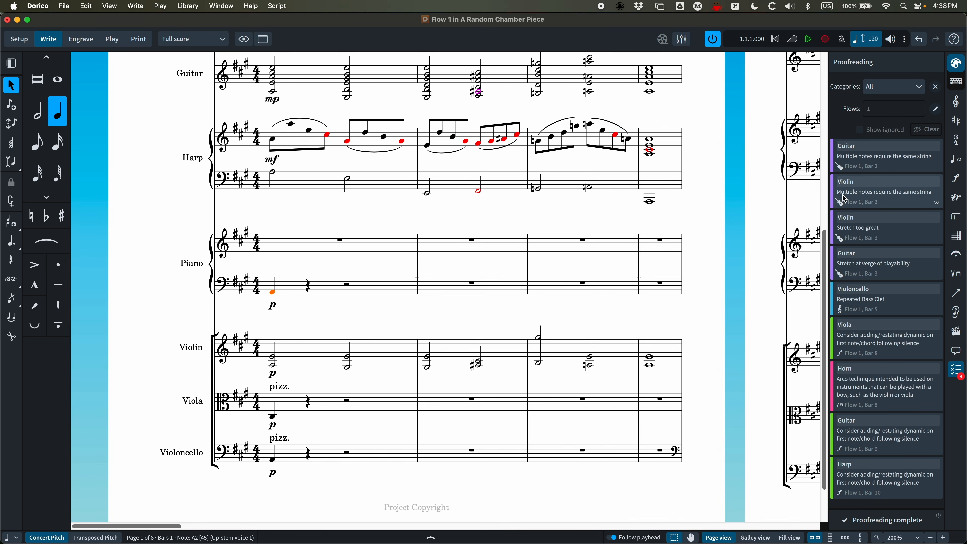
Locate the same-string issue in Violin bar 2 and raise the flagged chord's upper note two steps.
click(890, 197)
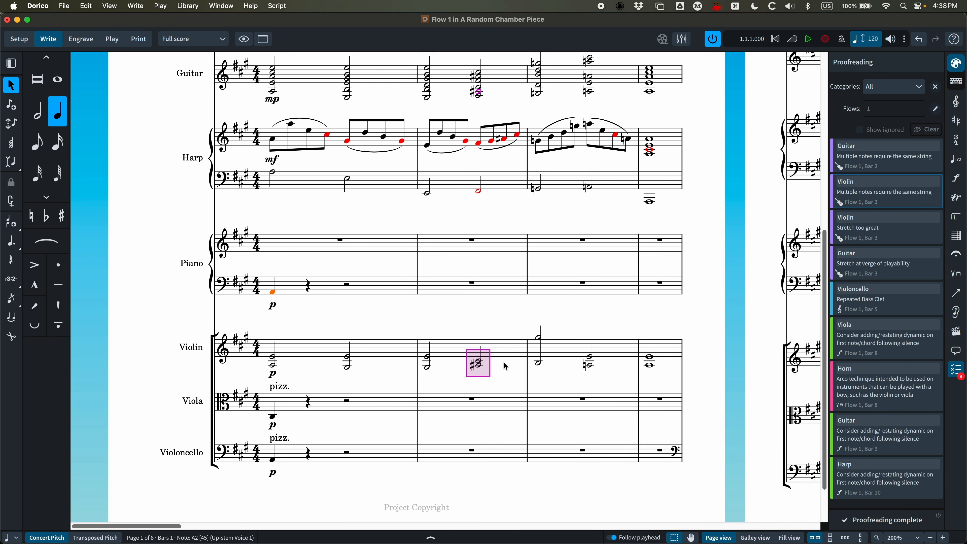
click(479, 363)
key(alt+Up)
key(alt+Up)
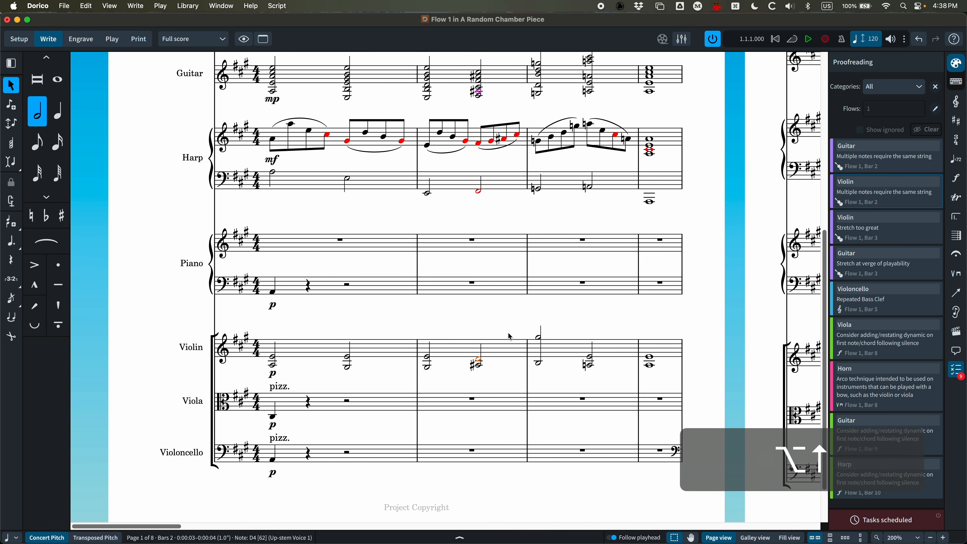
click(501, 318)
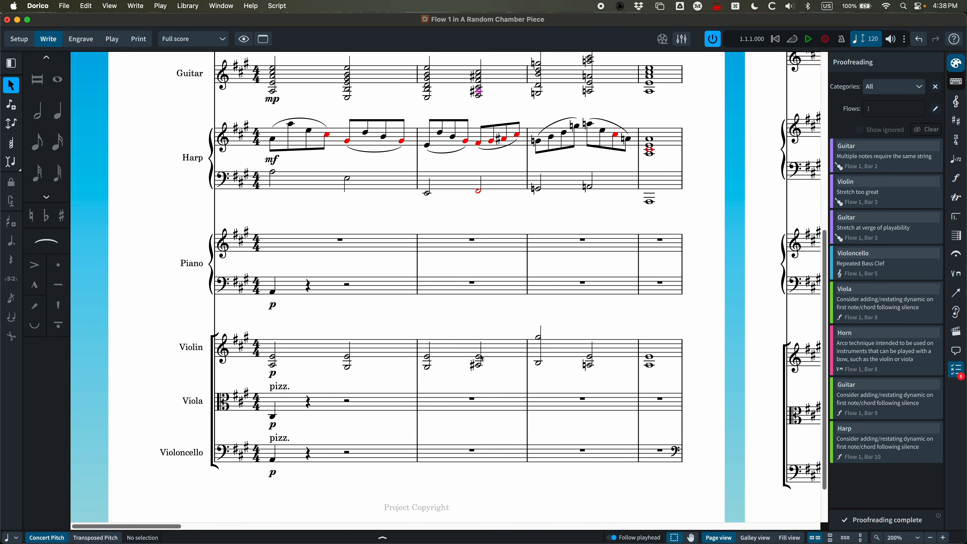
Check the stretch issue in Violin bar 3, and delete the repeated bass clef at Violoncello bar 5.
click(889, 200)
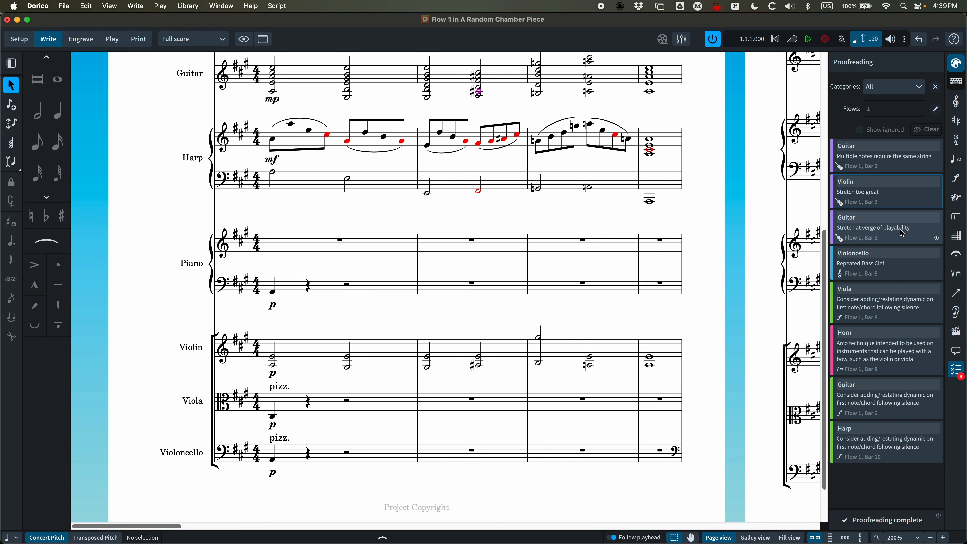
click(876, 267)
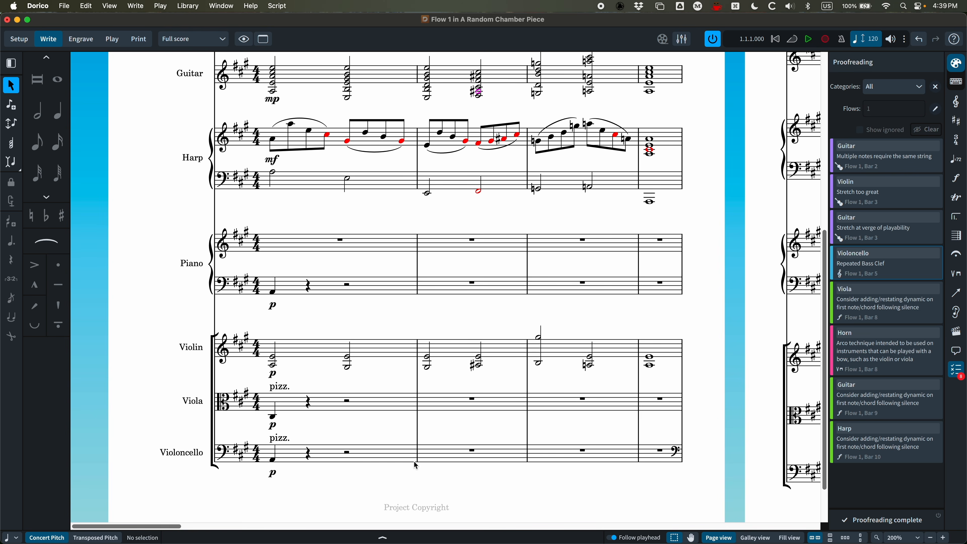
scroll(513, 463, right, 3)
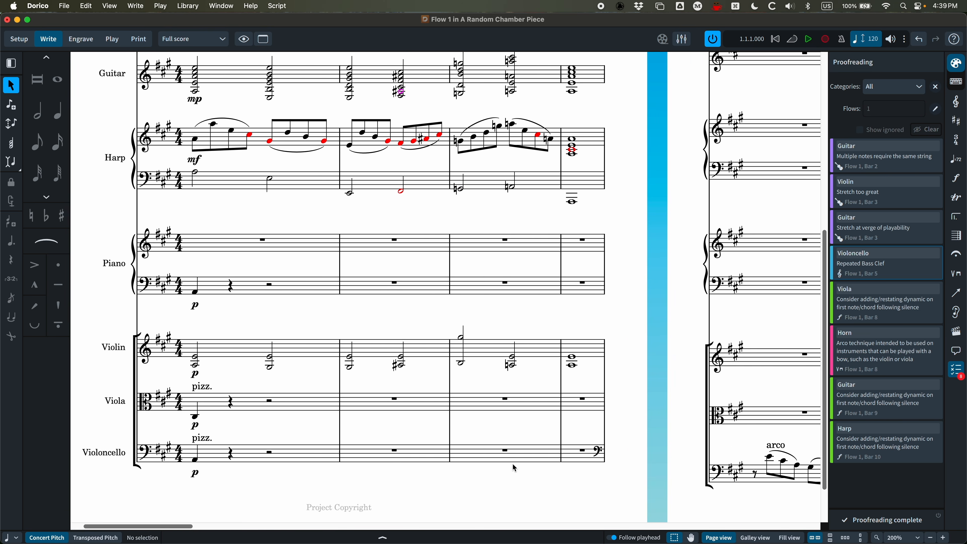
click(556, 452)
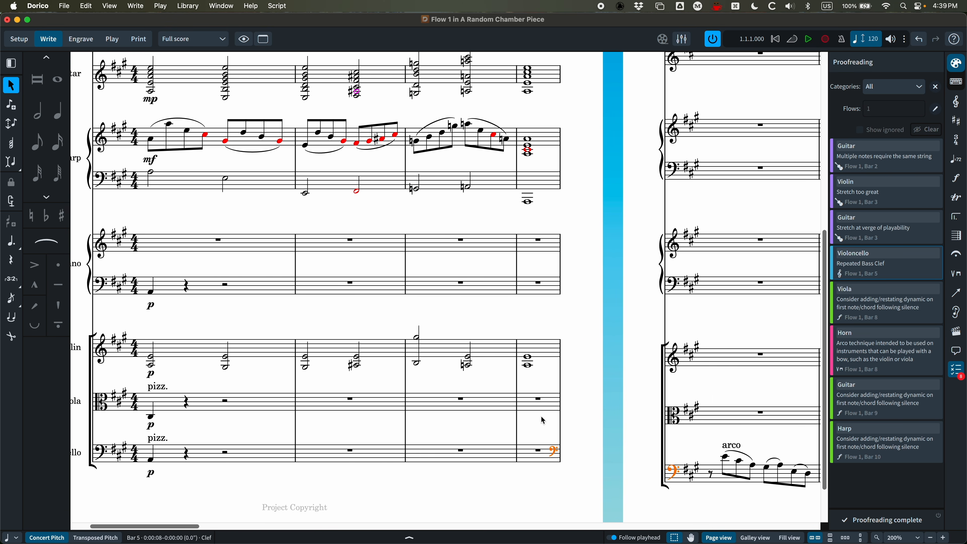
key(BackSpace)
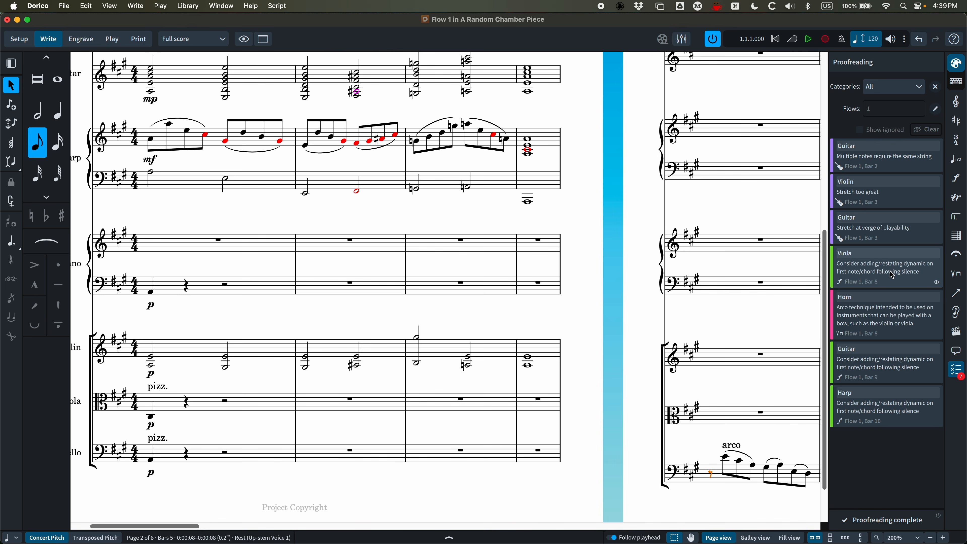
Locate the Viola bar 8 missing-dynamic issue and add an mf dynamic to the first note of the viola entry.
click(878, 278)
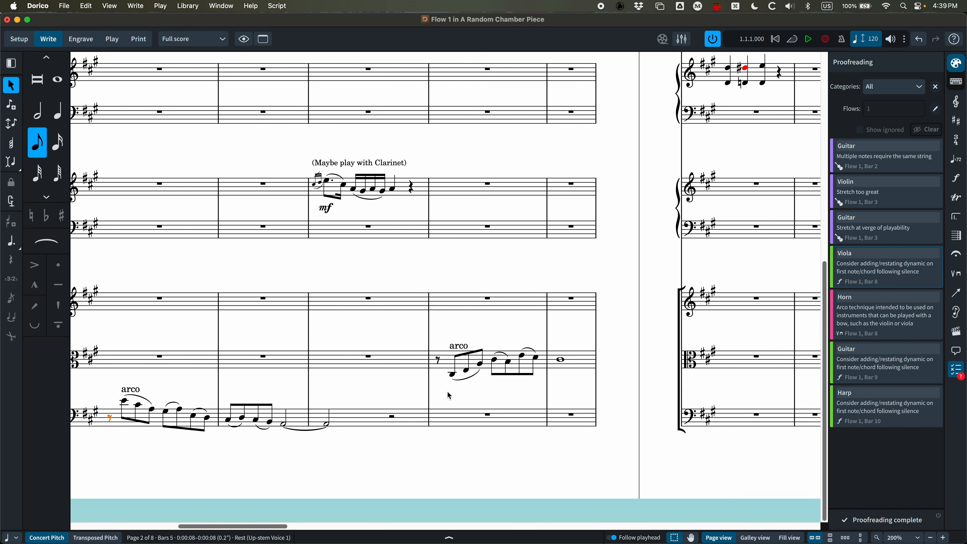
scroll(449, 397, left, 20)
scroll(307, 372, right, 20)
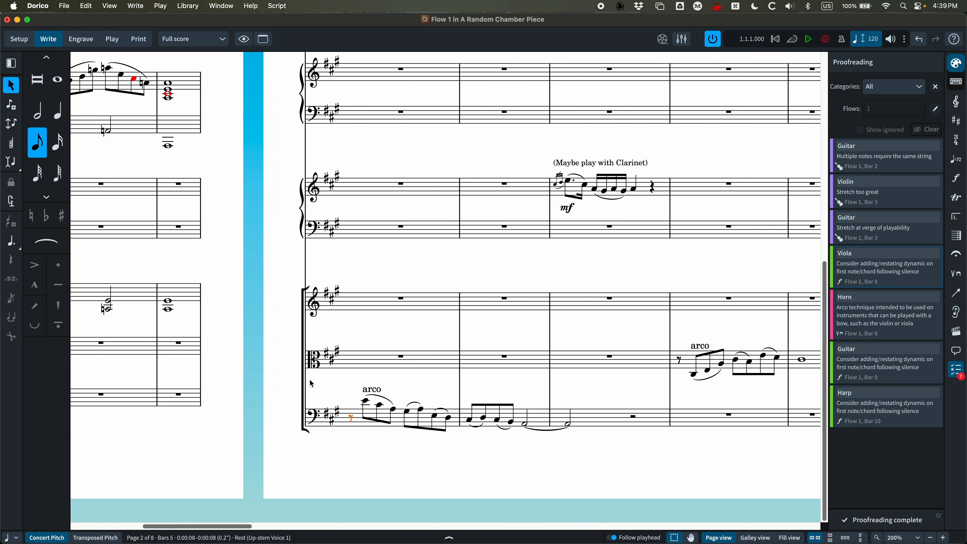
click(485, 375)
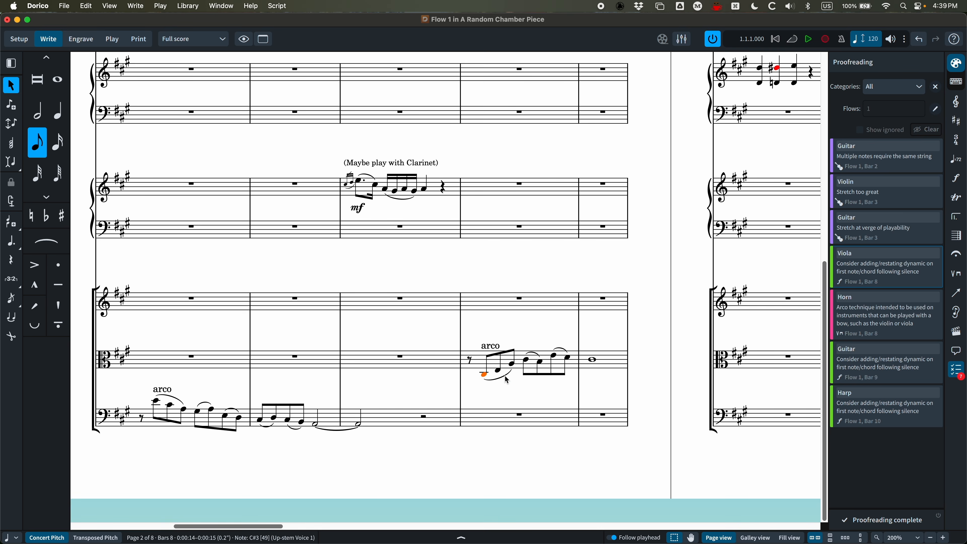
key(shift+d)
text(mf)
key(Return)
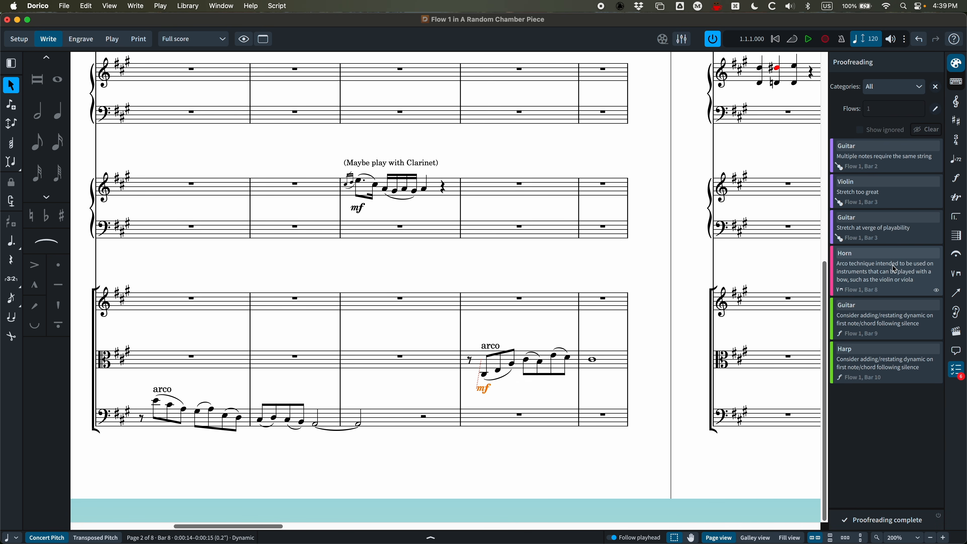
Locate the Horn issue in bar 8 and delete its arco marking.
click(880, 277)
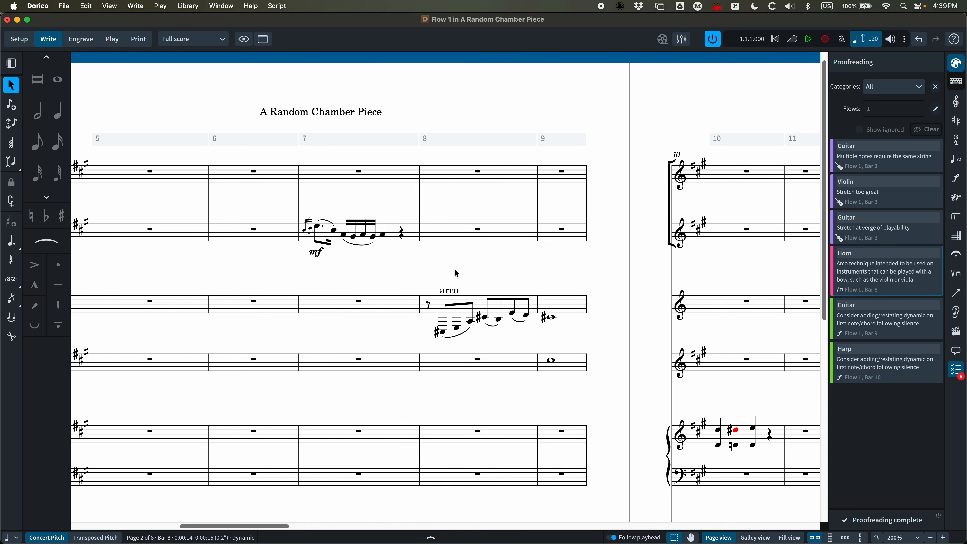
click(455, 290)
key(BackSpace)
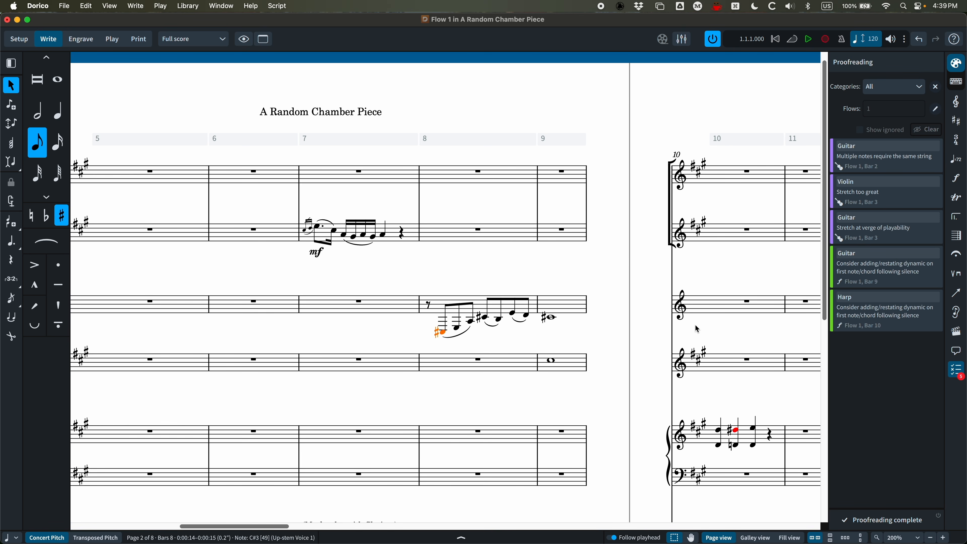
Convert the Guitar chords in bars 1 to 4 to rhythmic slashes with stems, then clear the selection.
scroll(557, 331, left, 15)
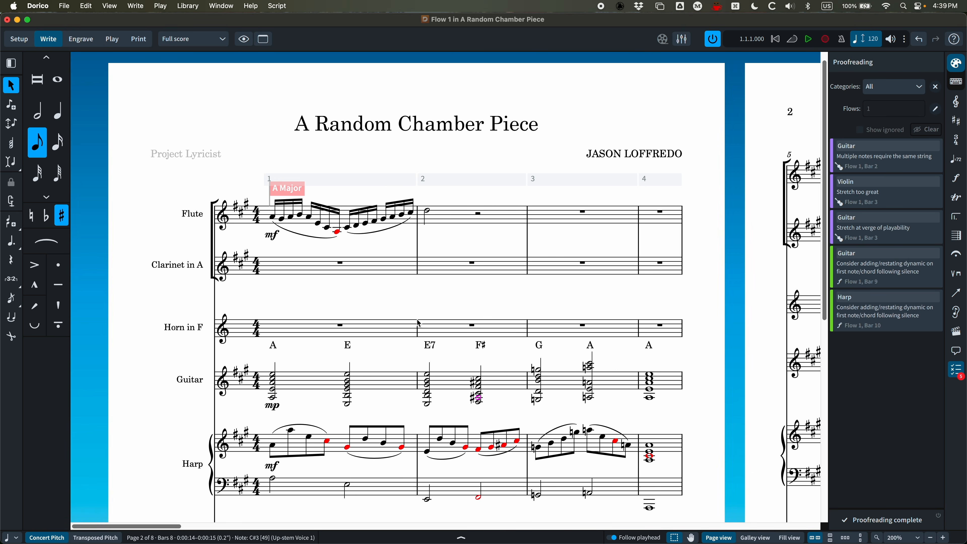
scroll(417, 320, down, 1)
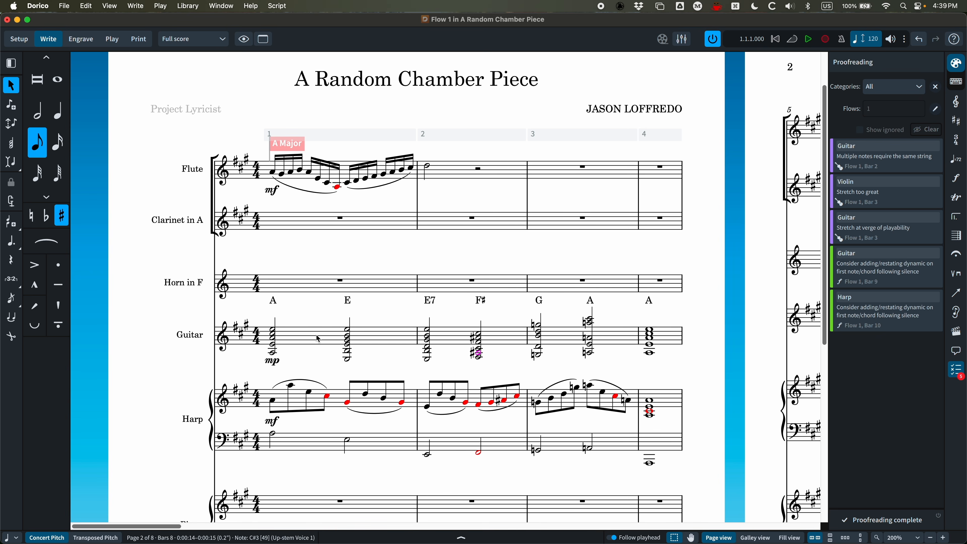
scroll(319, 338, right, 2)
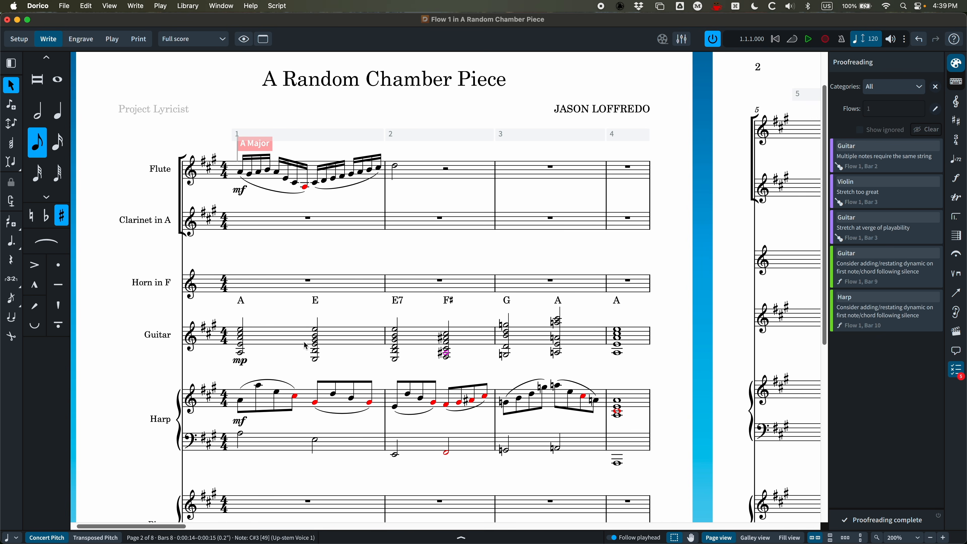
click(290, 335)
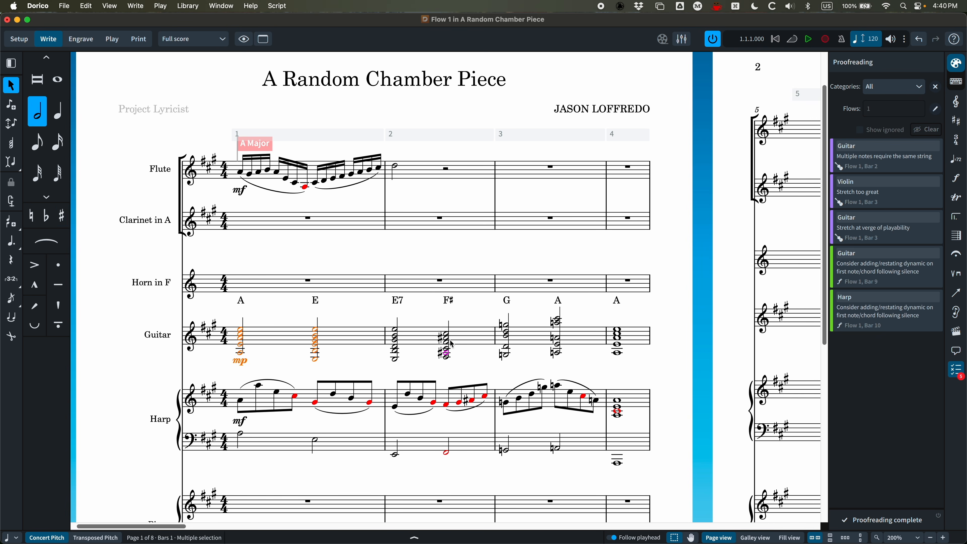
shift+click(634, 340)
right_click(270, 336)
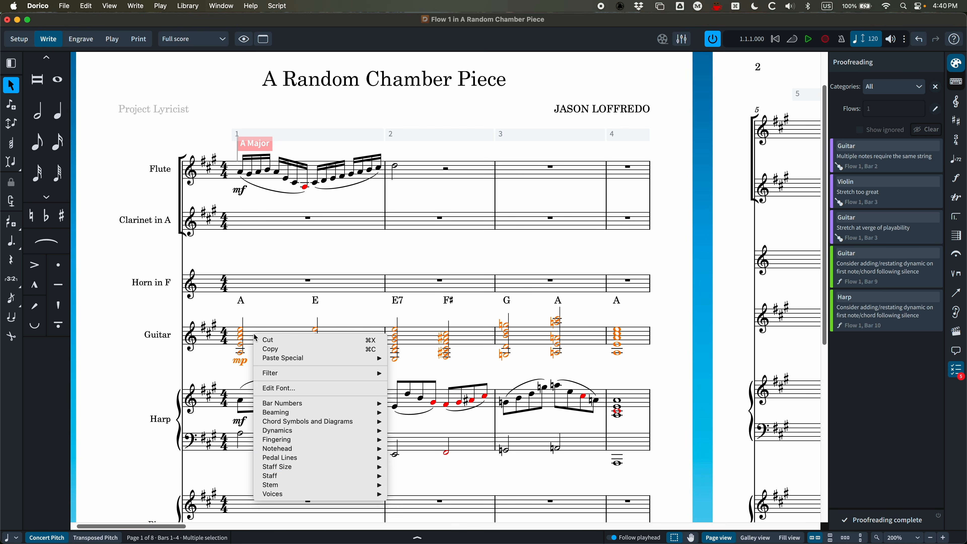
mouse_move(289, 494)
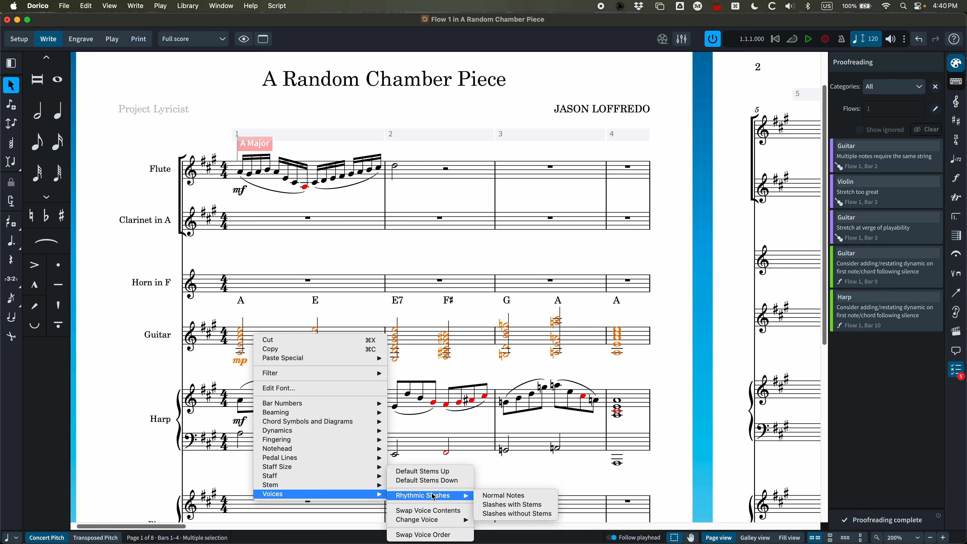
click(498, 504)
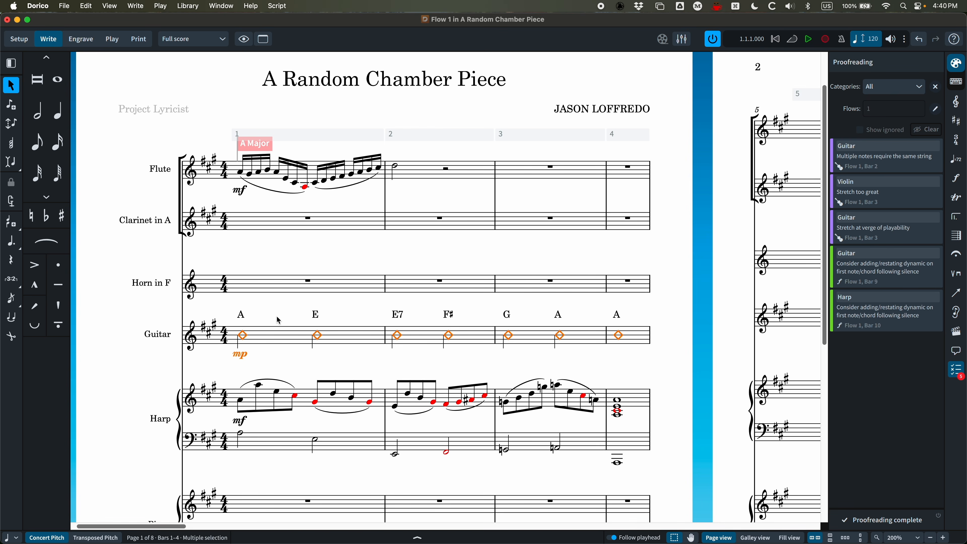
click(341, 316)
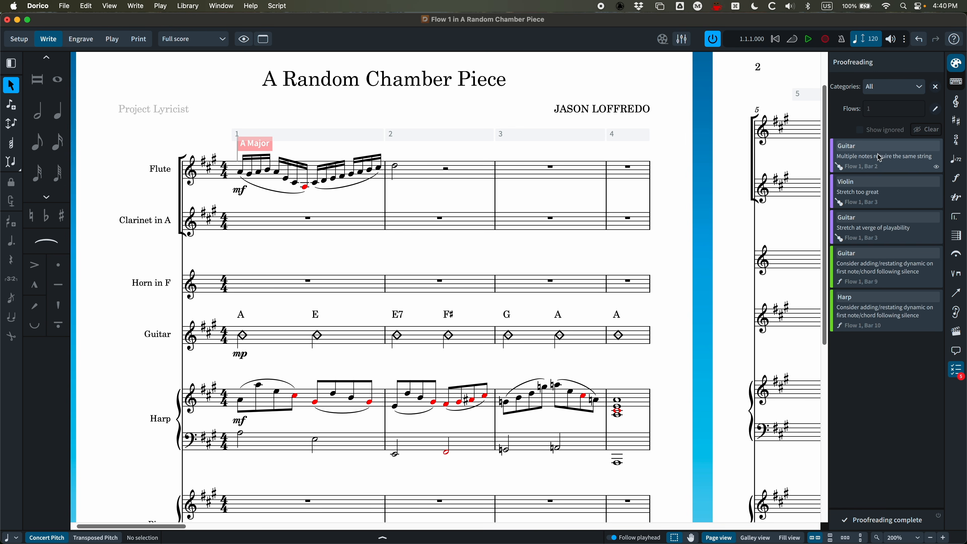
Ignore the Guitar same-string issue in bar 2 and the Guitar stretch issue in bar 3.
click(937, 167)
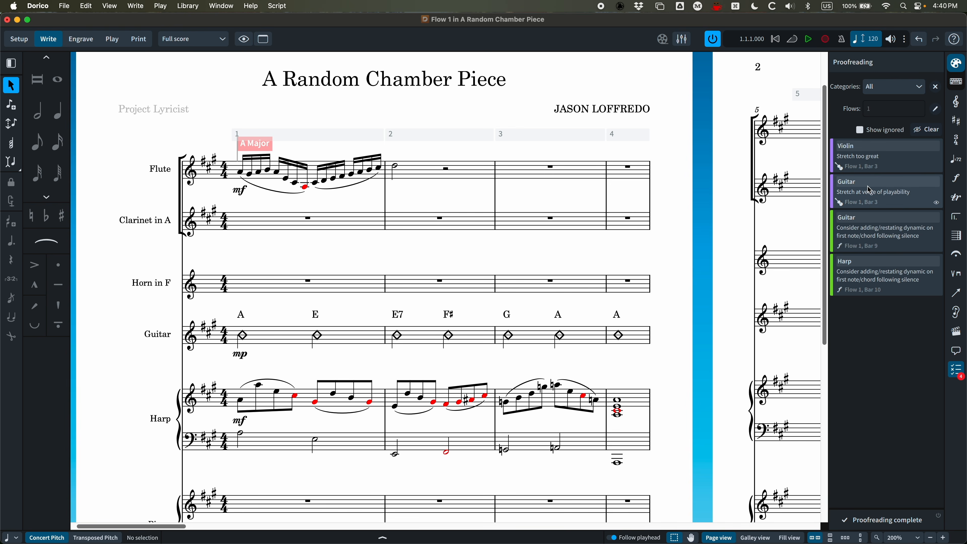
click(938, 203)
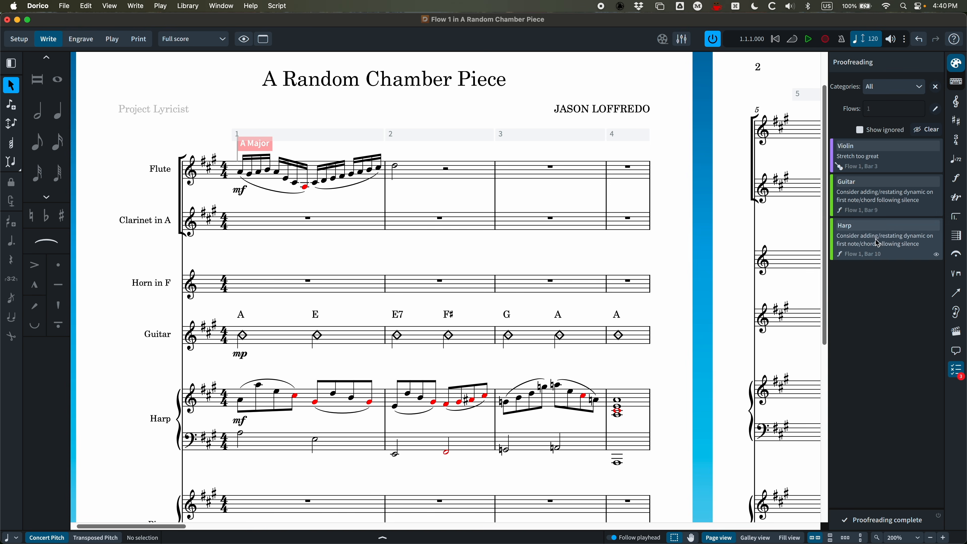
Examine the full list of proofreading categories without changing which ones are enabled.
click(914, 88)
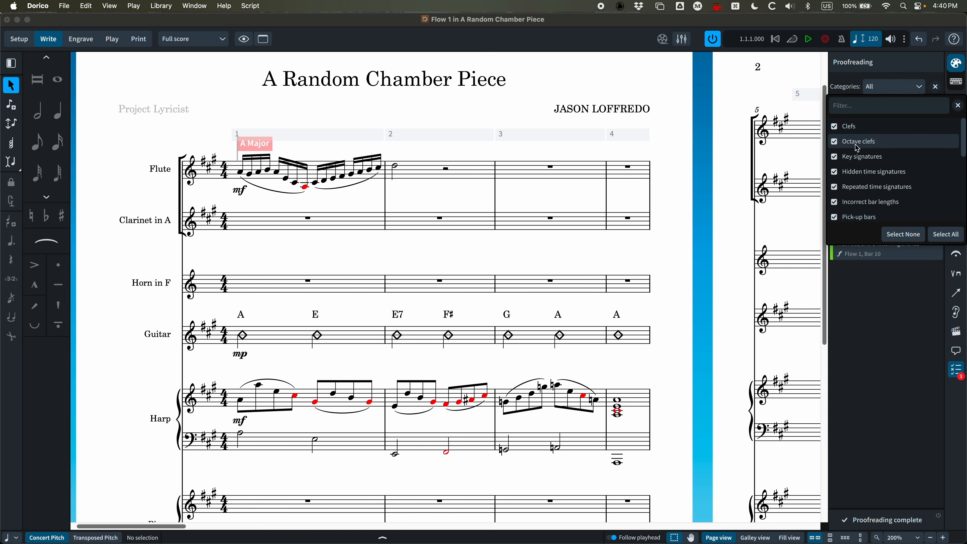
click(921, 90)
click(922, 89)
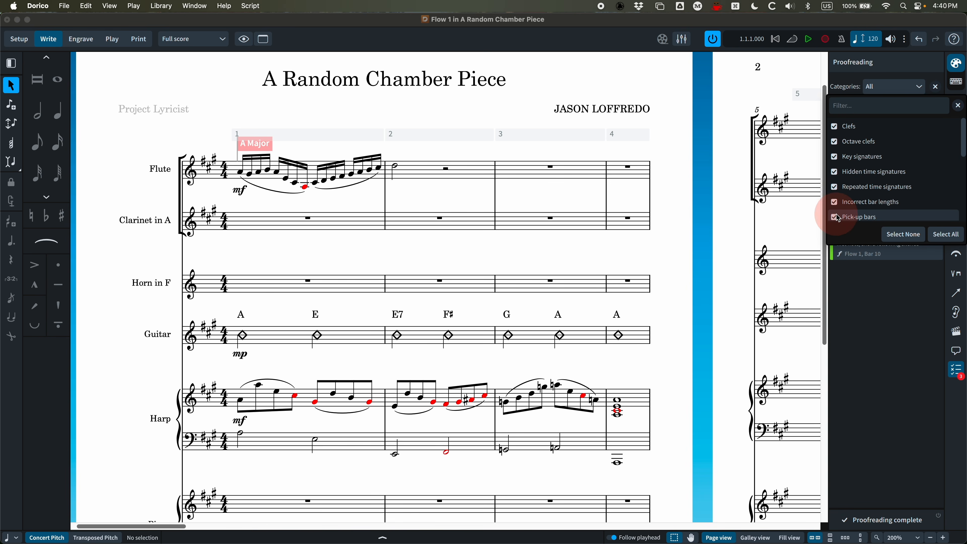
scroll(872, 164, down, 1)
scroll(874, 162, down, 10)
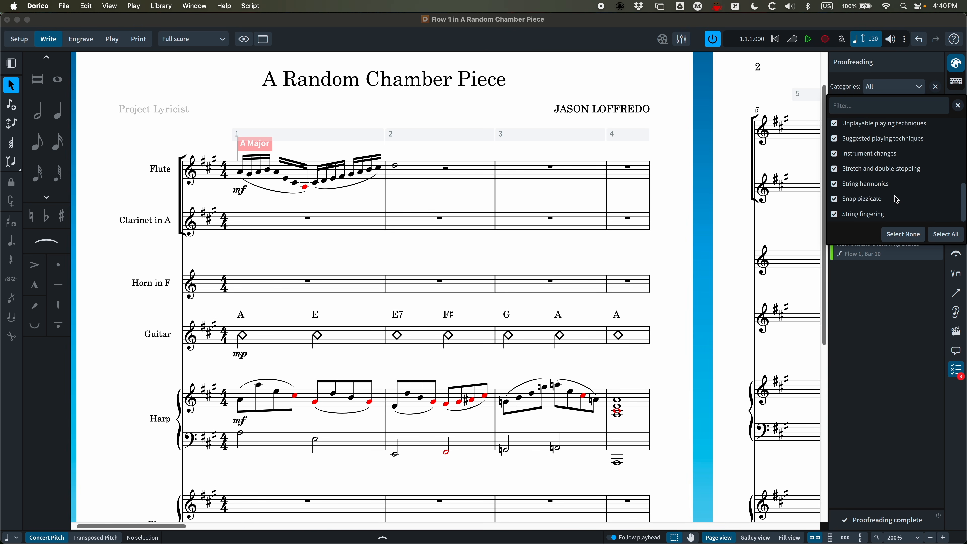
scroll(855, 204, up, 10)
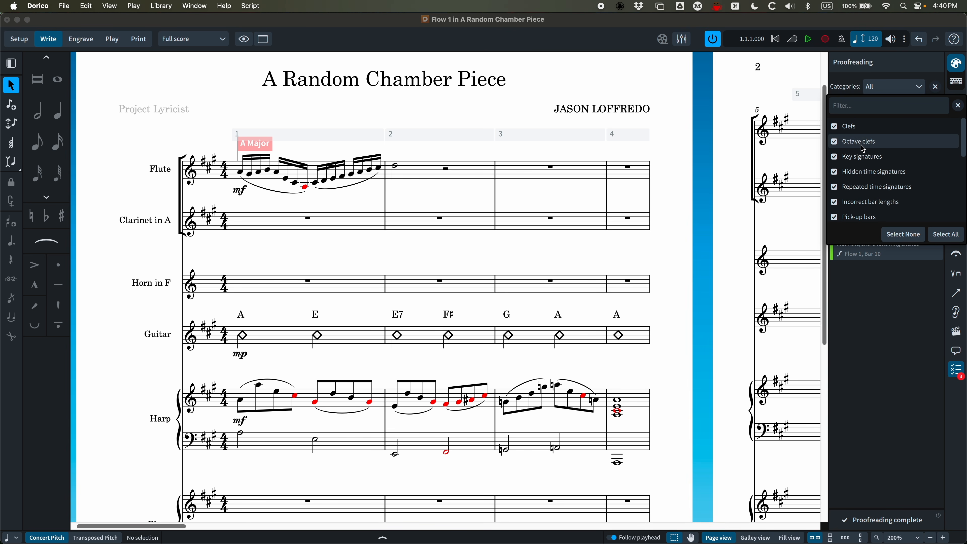
click(842, 81)
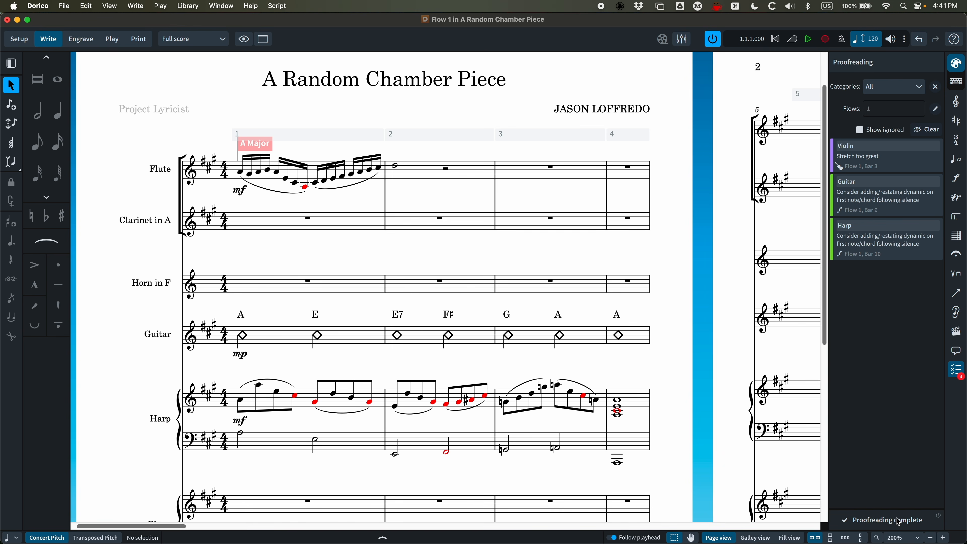
Disable proofreading for the project and enable it again.
click(939, 516)
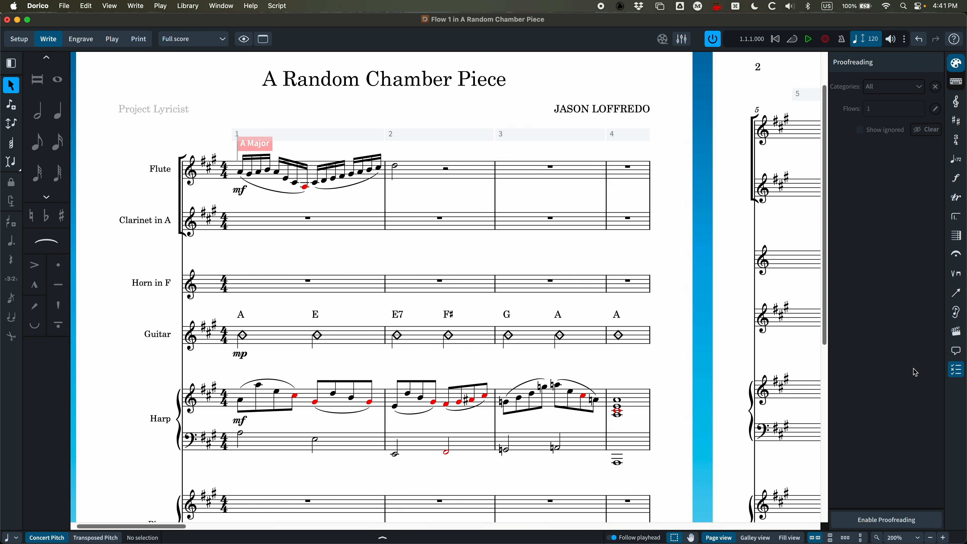
click(880, 521)
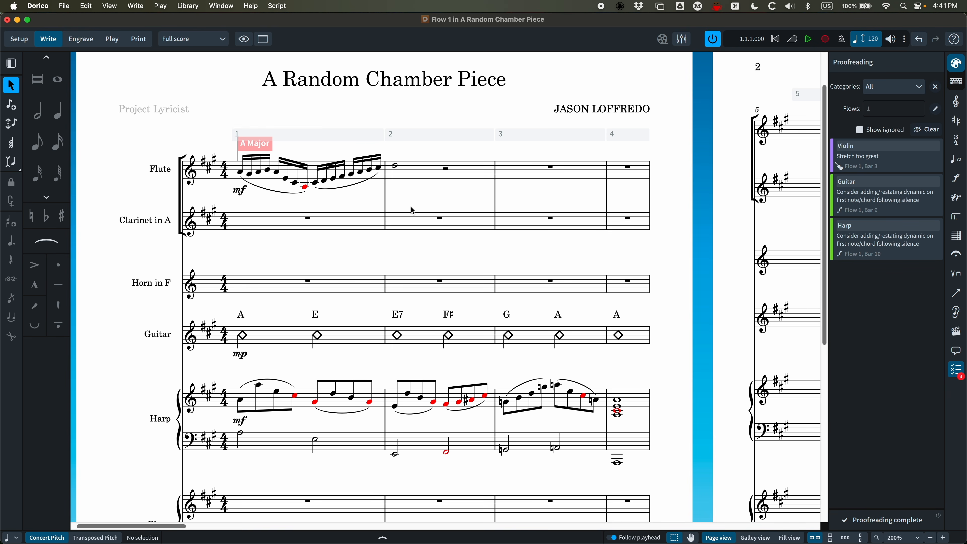
Switch the note and rest colors to None, then restore the Notes Out Of Range coloring.
scroll(411, 206, up, 2)
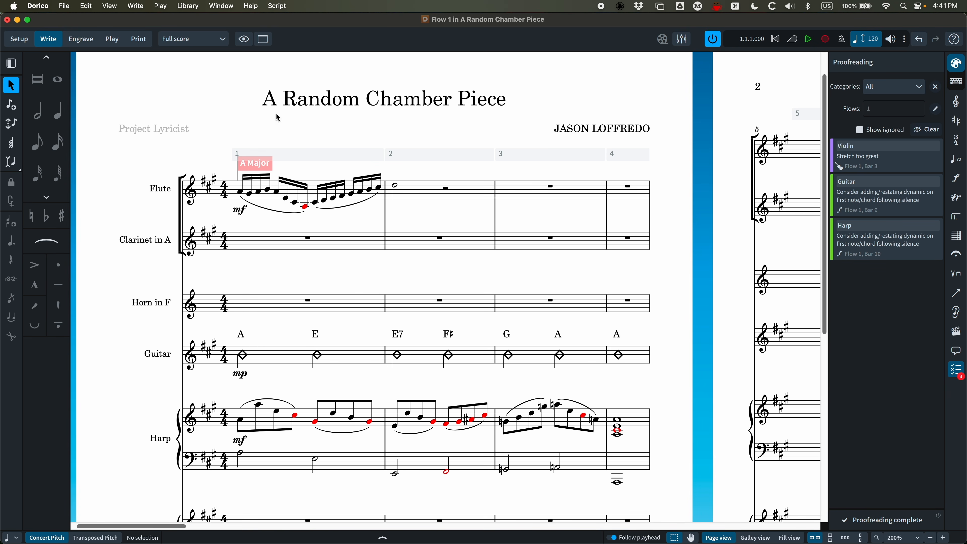
click(109, 6)
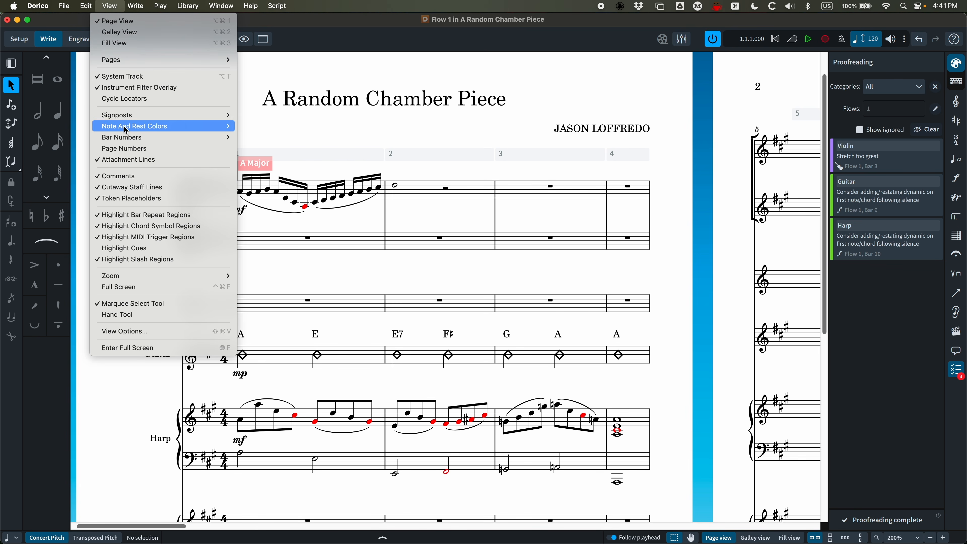
mouse_move(126, 128)
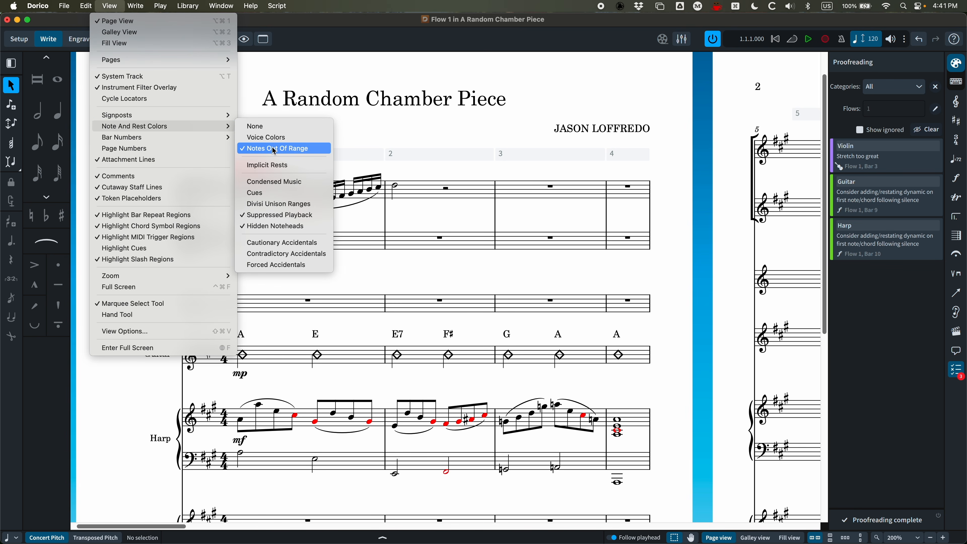
click(293, 152)
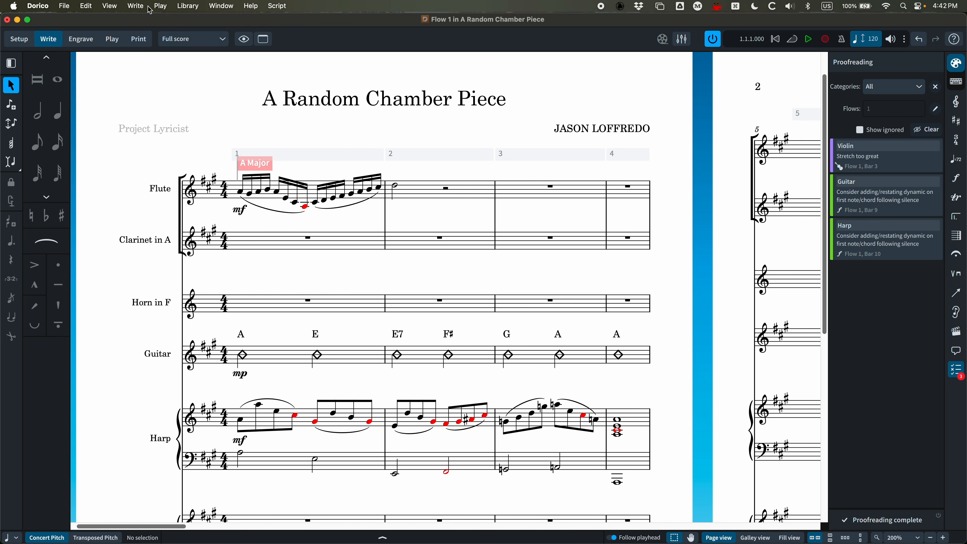
click(110, 6)
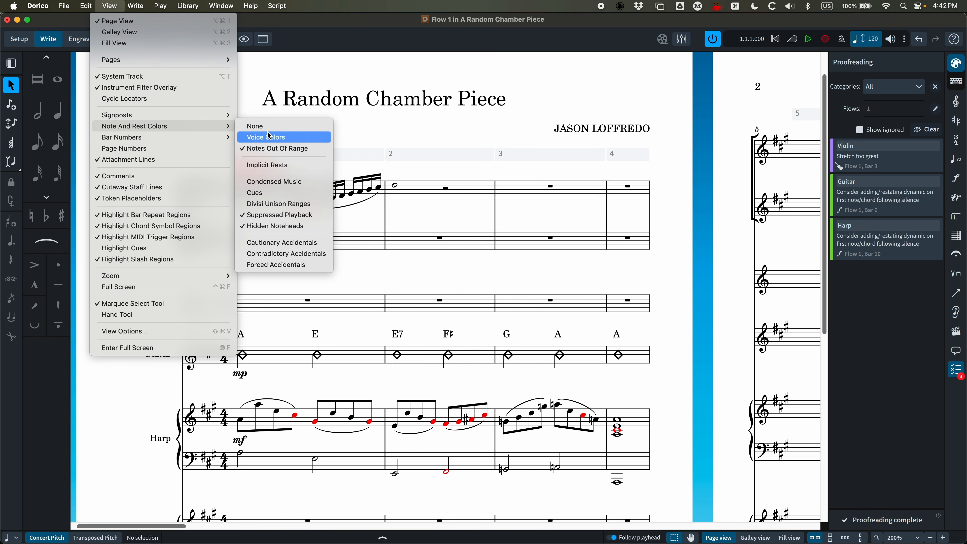
click(269, 136)
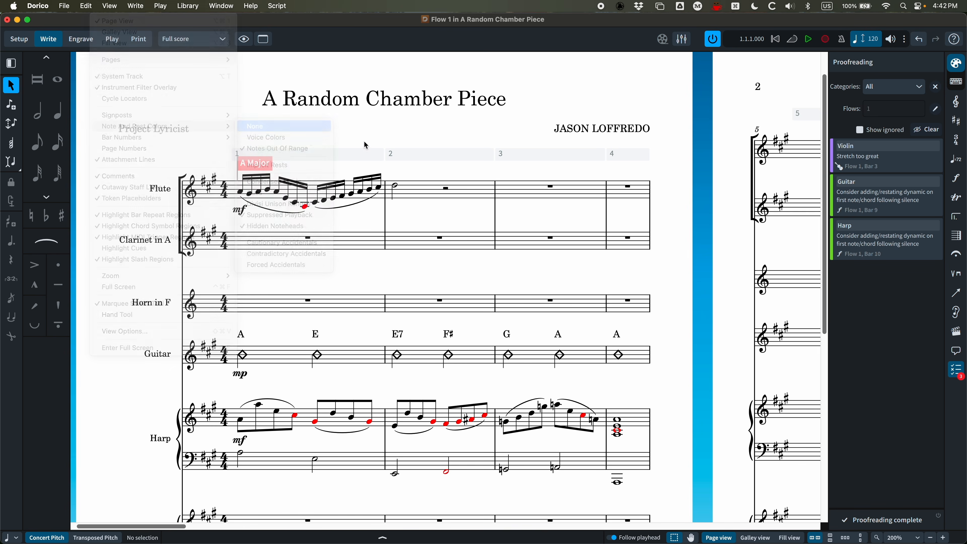
click(109, 5)
mouse_move(123, 129)
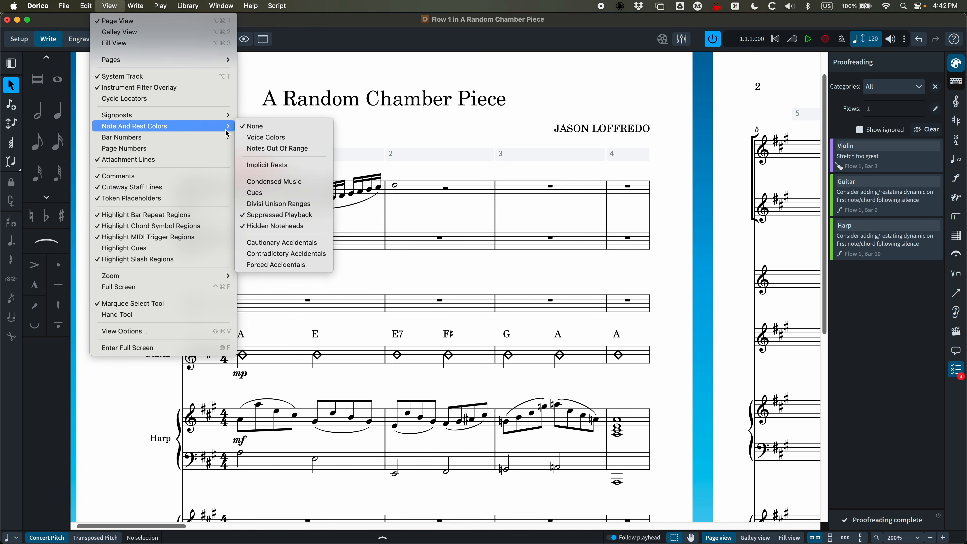
click(274, 150)
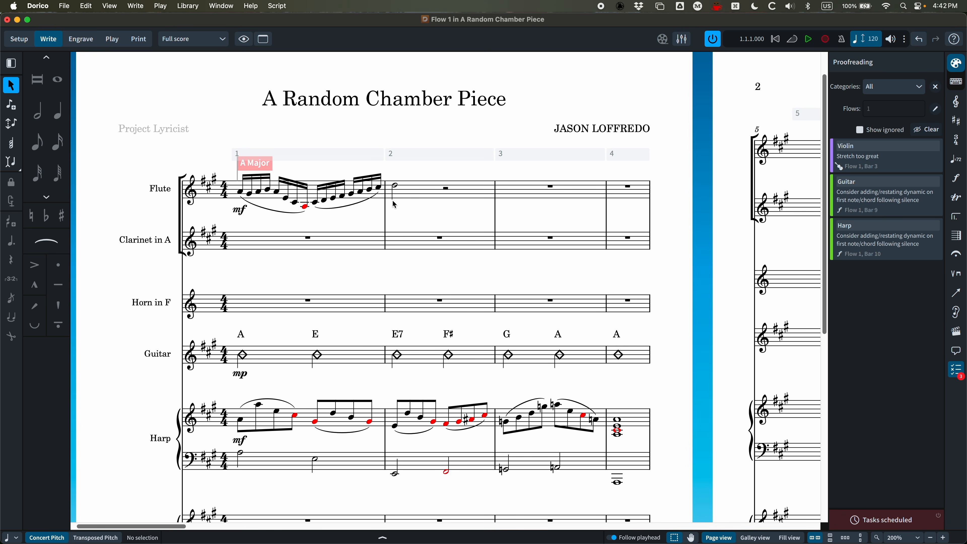
Raise the red out-of-range note in Flute bar 1 by four scale steps, then deselect it.
click(308, 208)
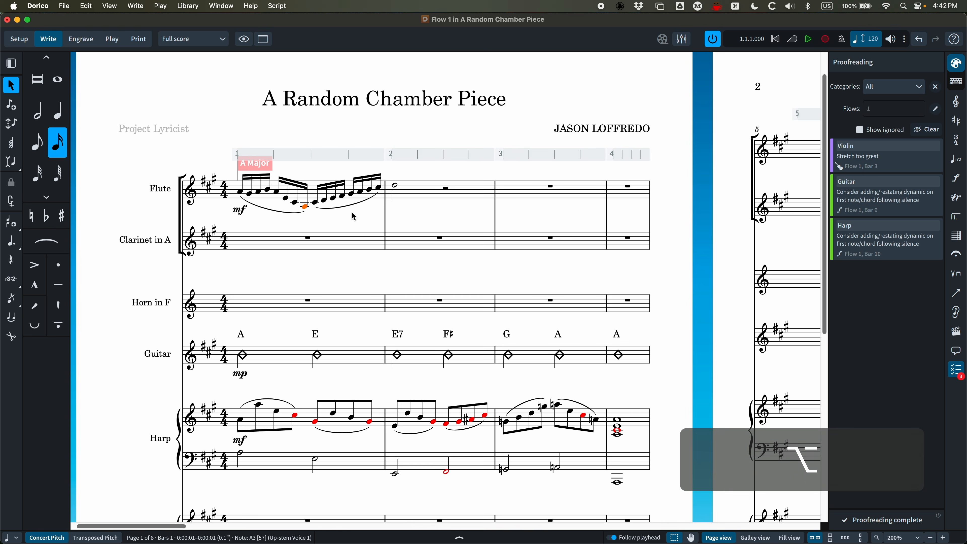
key(alt+Up)
key(alt+Up)
key(alt+Up)
key(alt+Up)
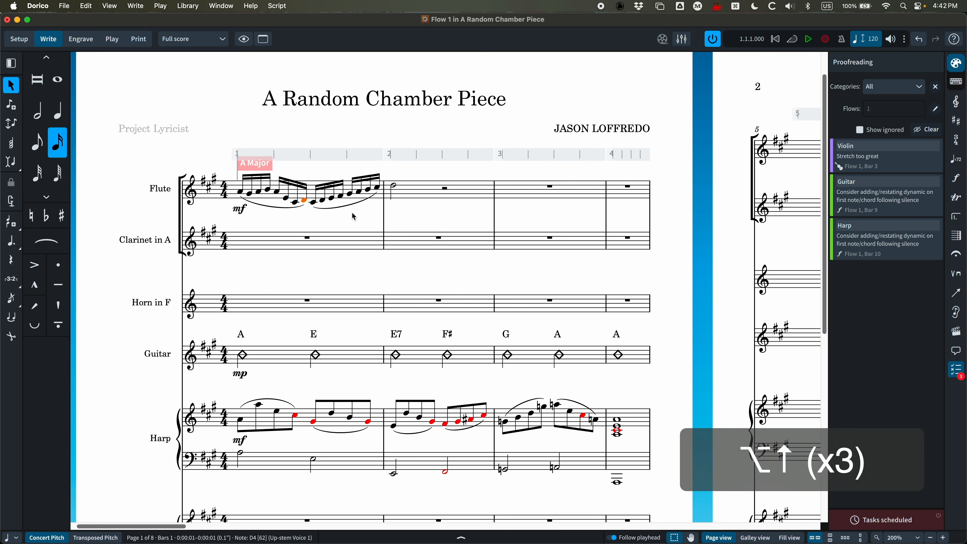
click(442, 215)
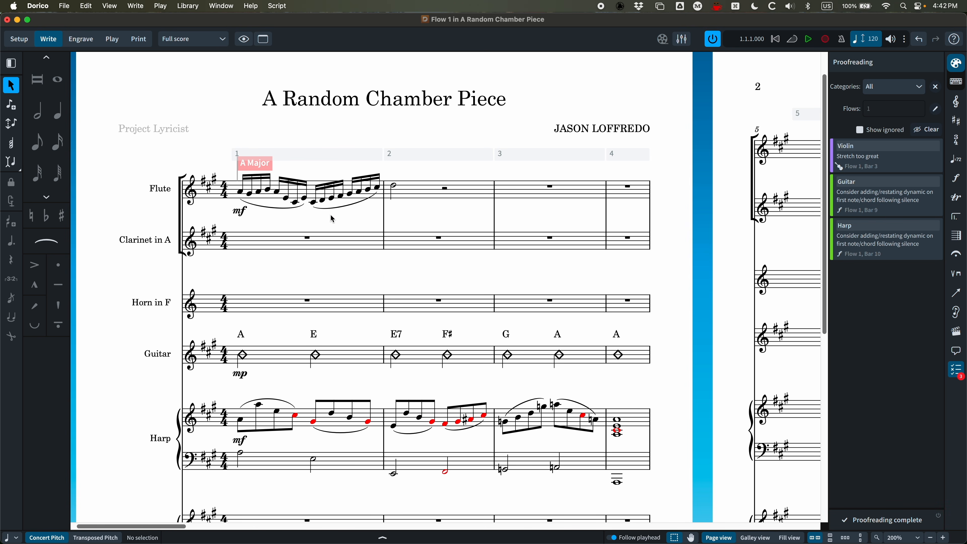
scroll(425, 246, down, 5)
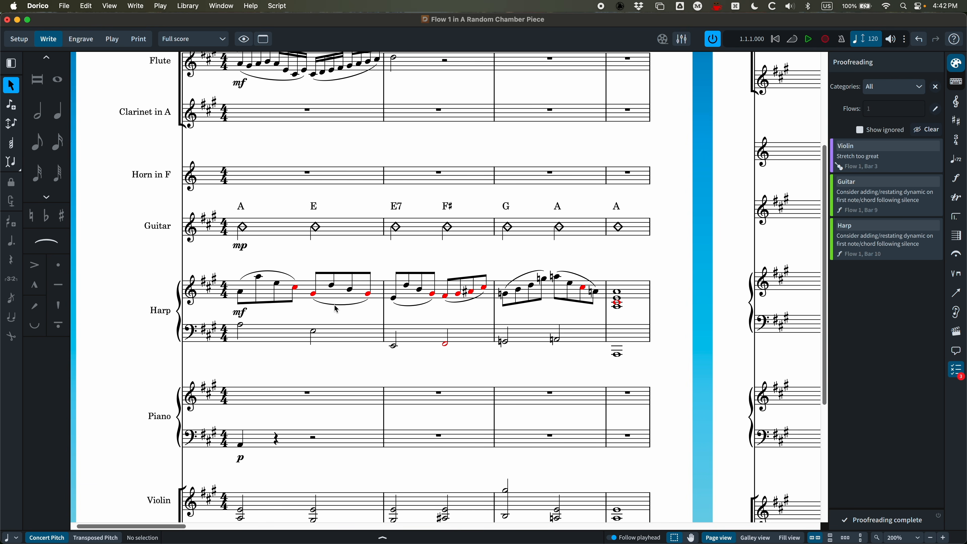
Calculate harp pedals from the first note of the upper Harp staff in bar 1.
click(243, 295)
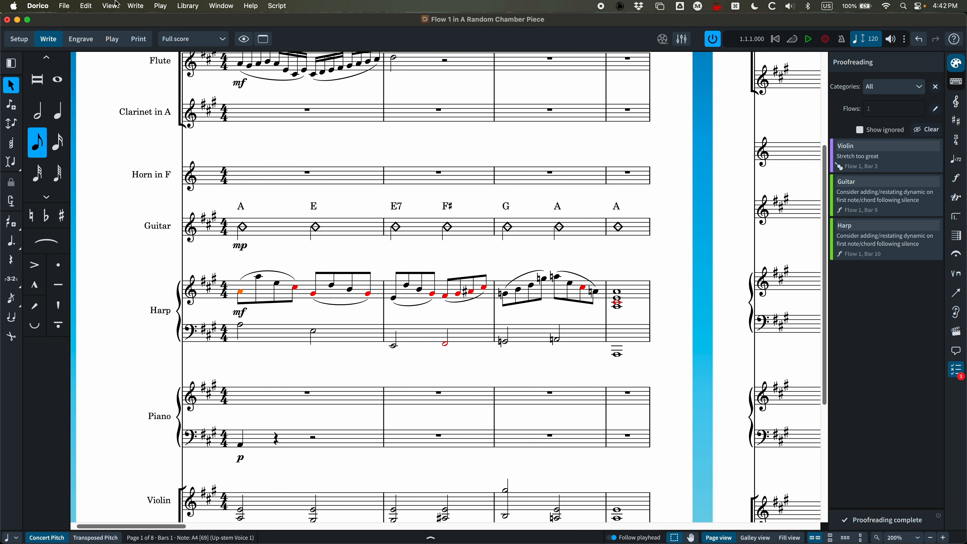
click(133, 4)
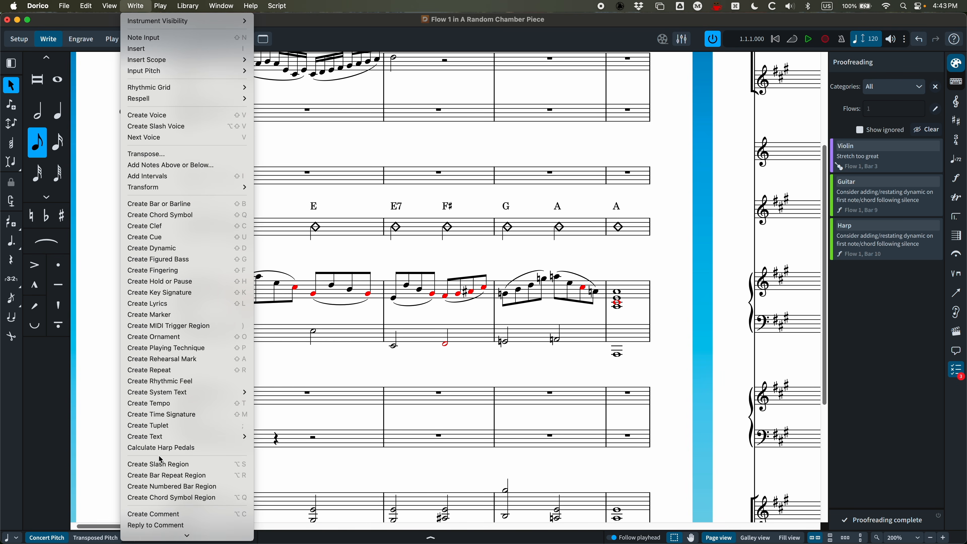
click(174, 448)
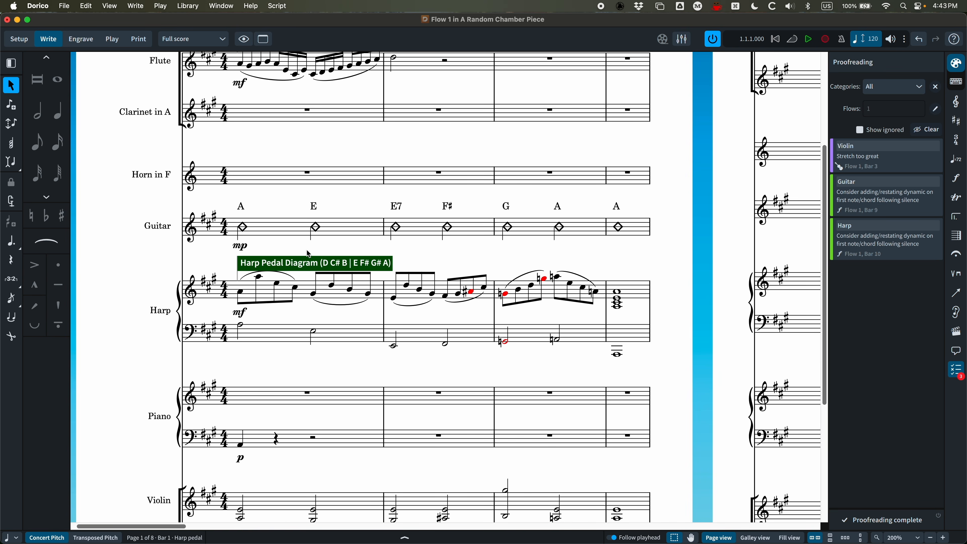
Inspect the pedal marking in the Harp part layout and return to the full score.
click(210, 39)
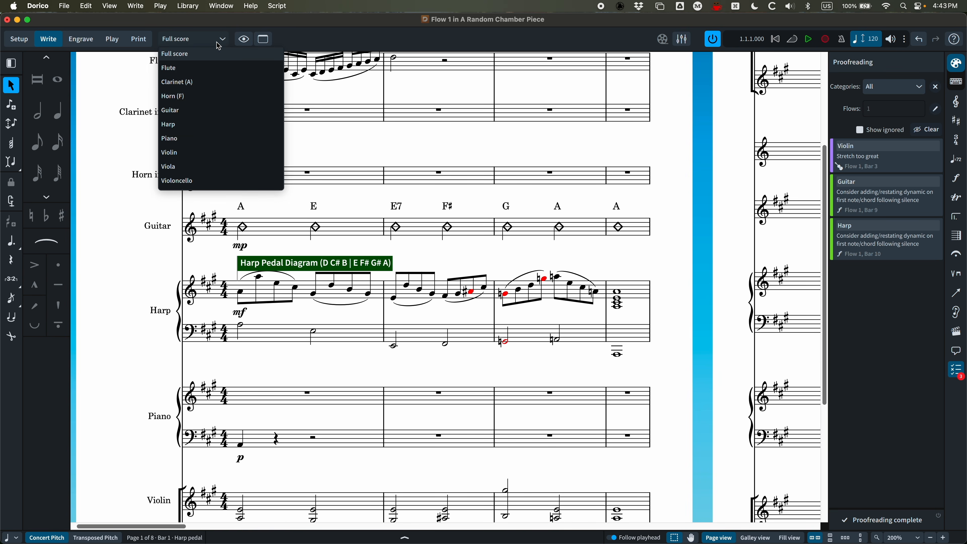
click(171, 125)
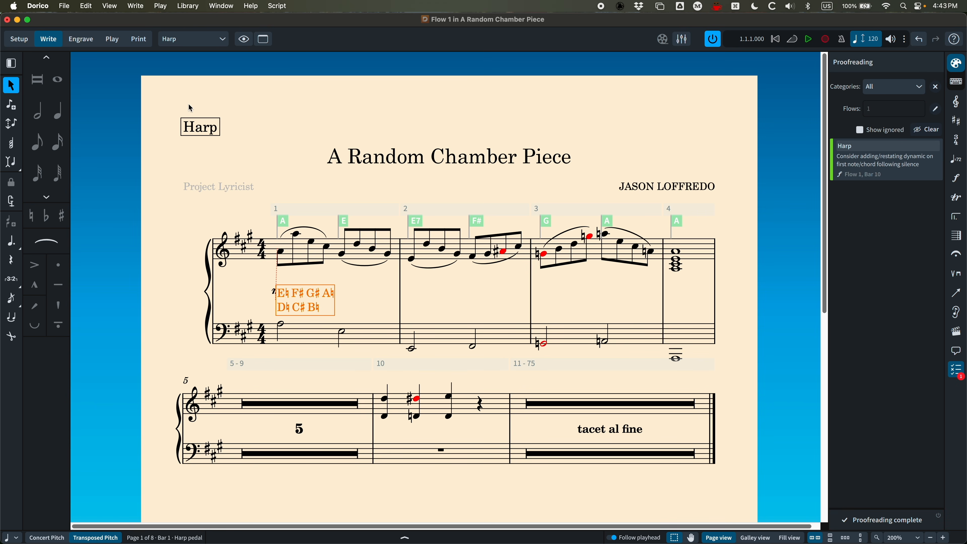
click(198, 39)
click(185, 57)
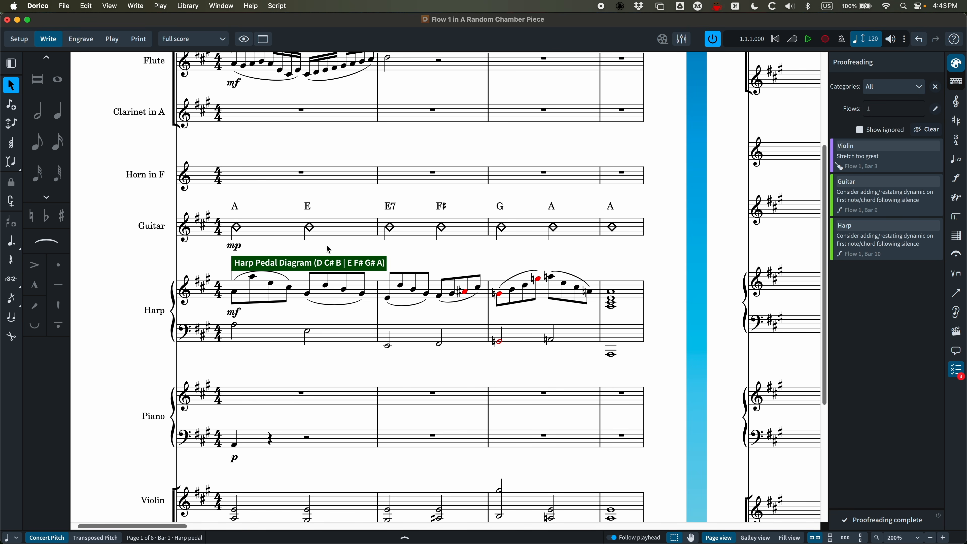
Calculate harp pedals from the F sharp that begins the second beamed group in Harp bar 2.
click(442, 297)
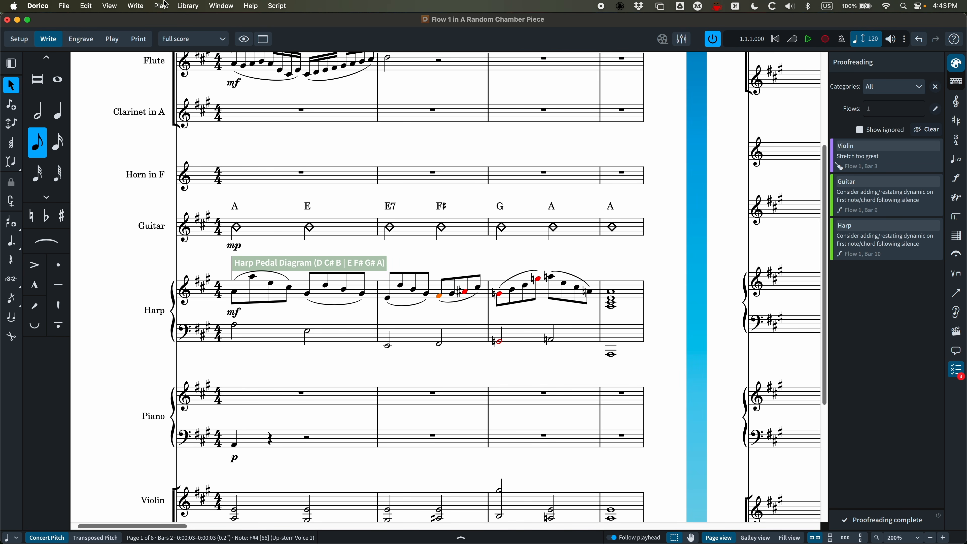
click(142, 3)
click(152, 448)
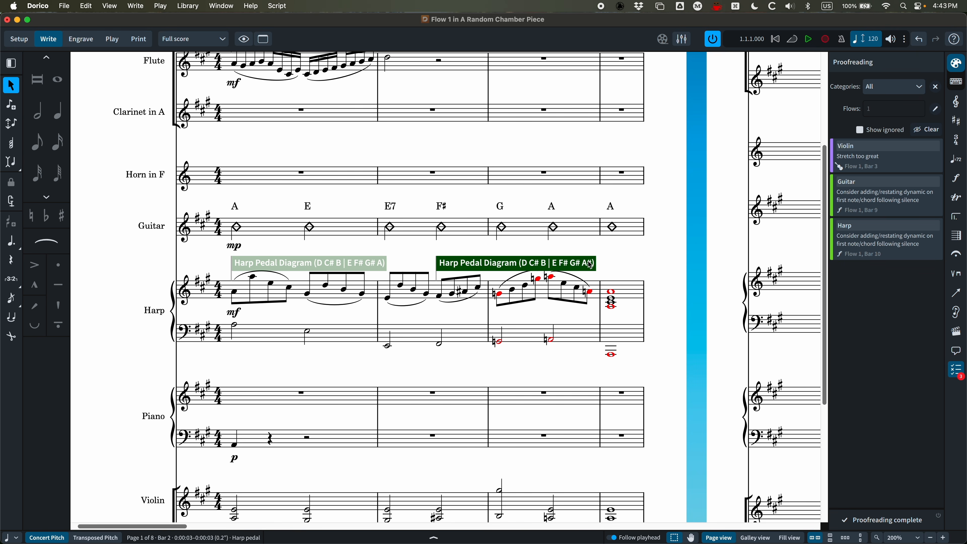
Calculate harp pedals from the first G natural of the upper Harp staff in bar 3.
scroll(488, 325, right, 3)
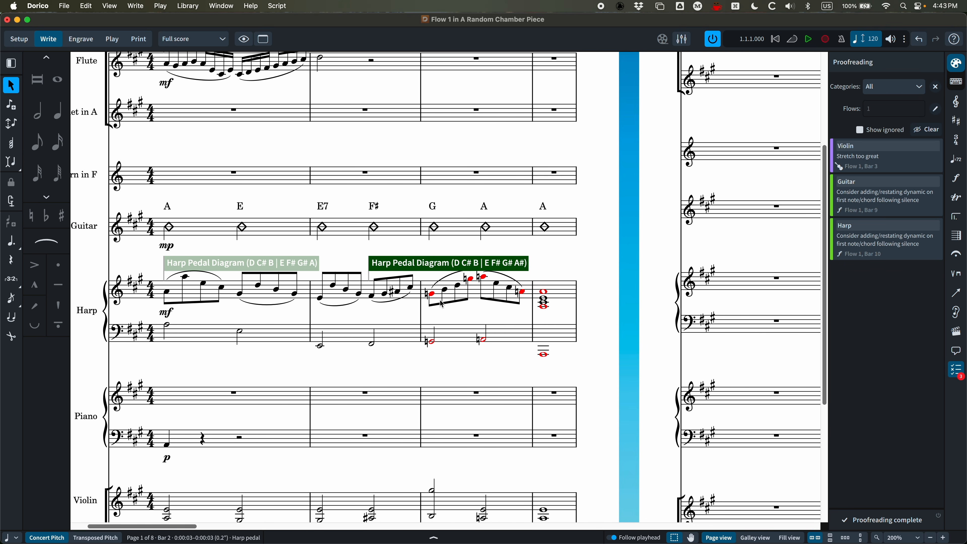
click(430, 293)
click(136, 6)
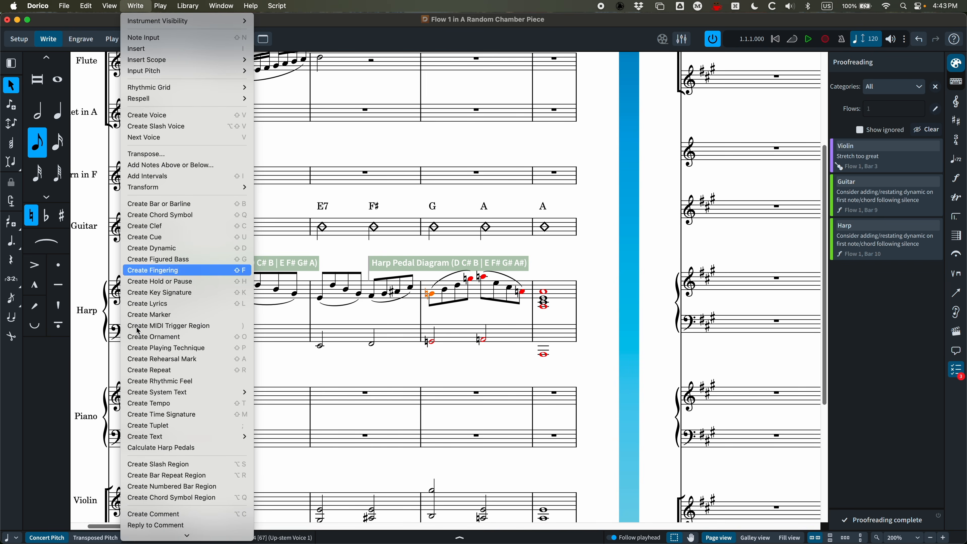
click(160, 448)
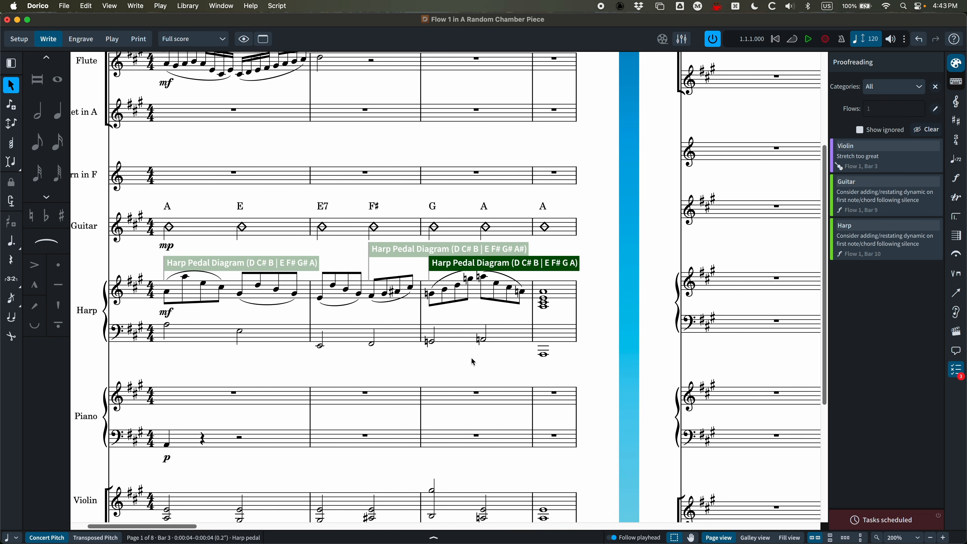
Look over the pedal diagrams in the full score and view them in the Harp part layout.
scroll(467, 345, right, 2)
scroll(467, 344, left, 6)
scroll(442, 338, right, 8)
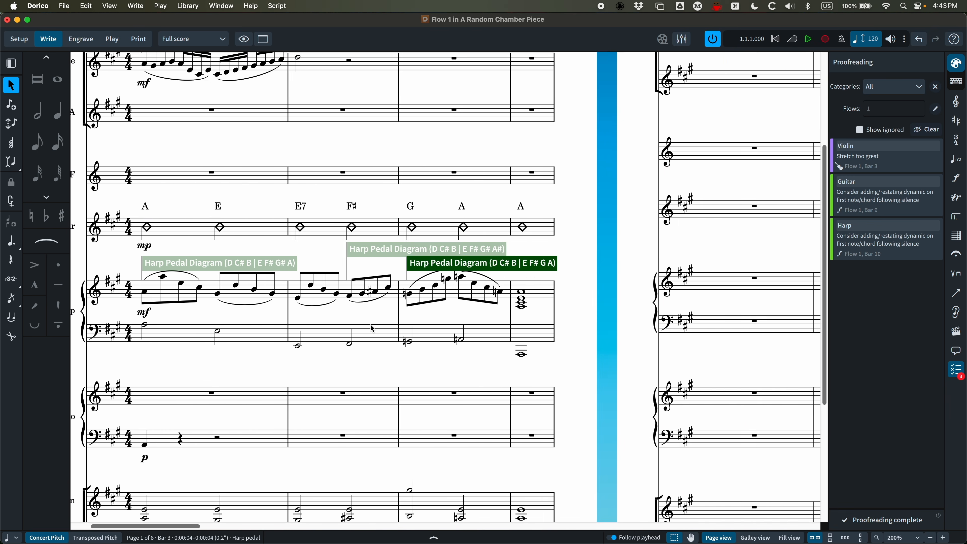
scroll(375, 330, left, 7)
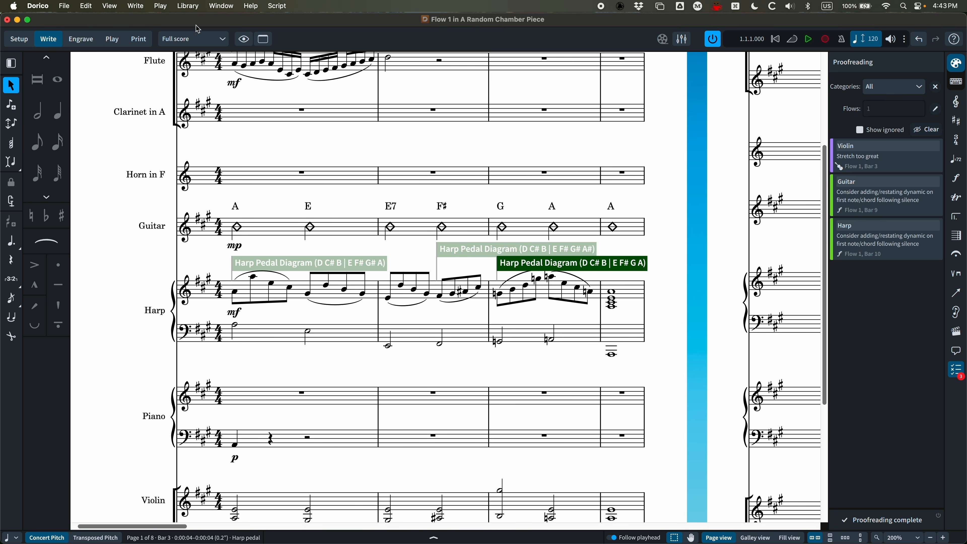
click(192, 38)
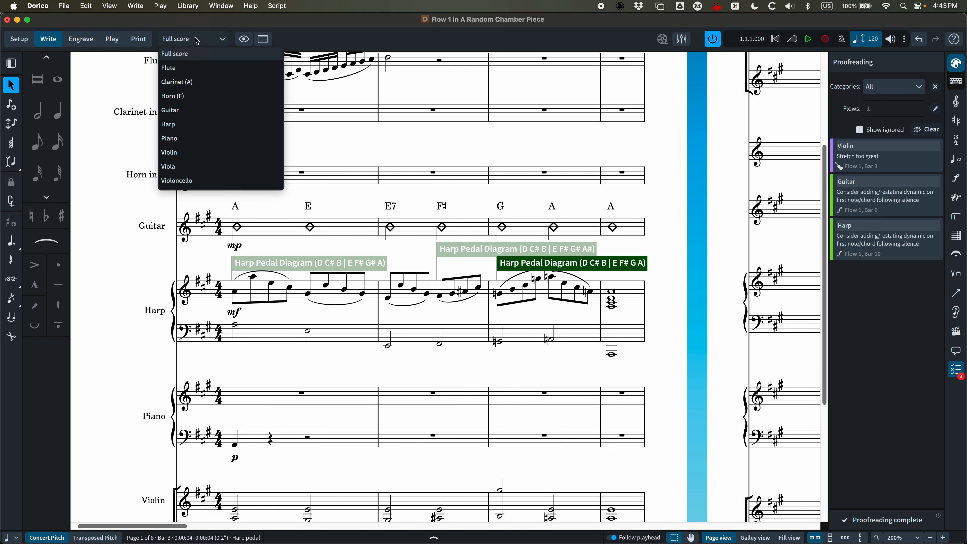
click(176, 124)
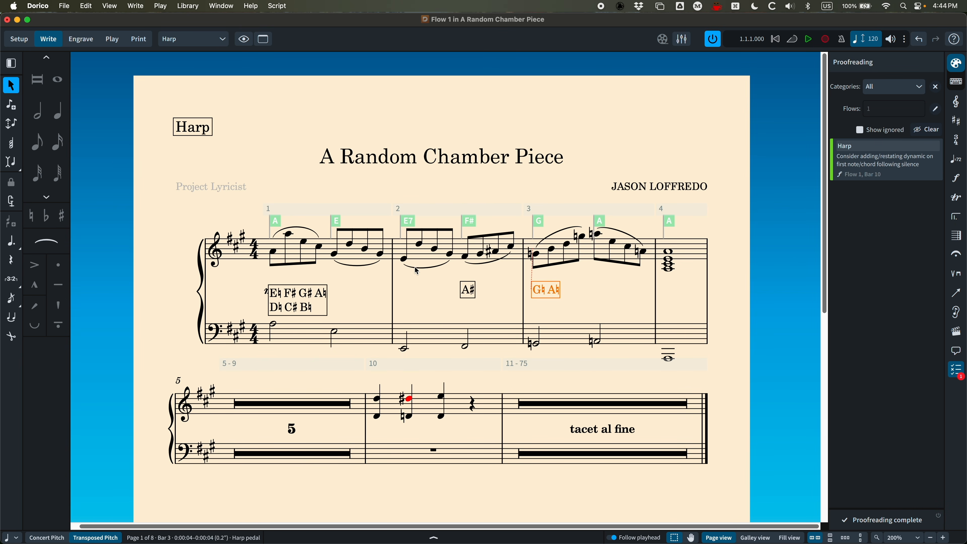
Try a custom harp pedal diagram at the start of bar 2 with D sharp and C, B and E flat, and remove it.
click(406, 259)
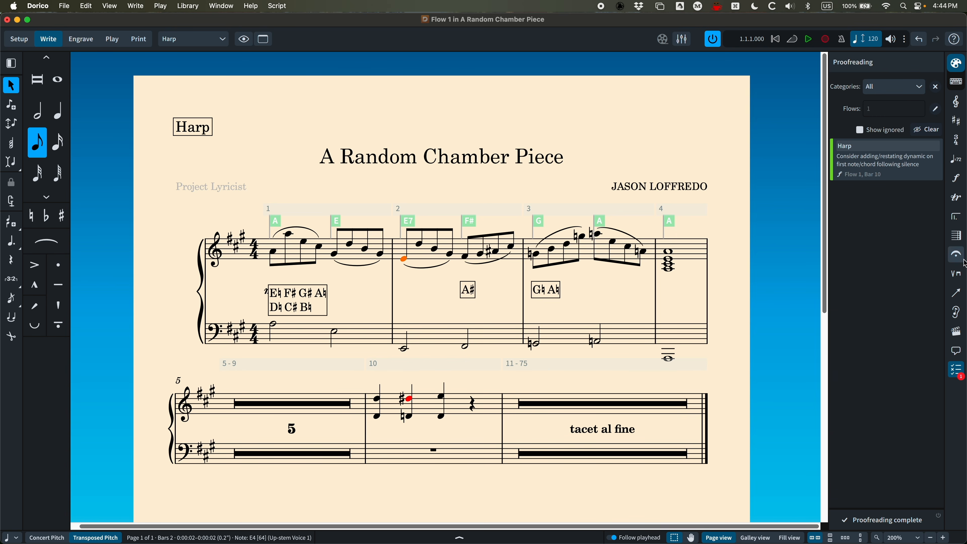
click(960, 274)
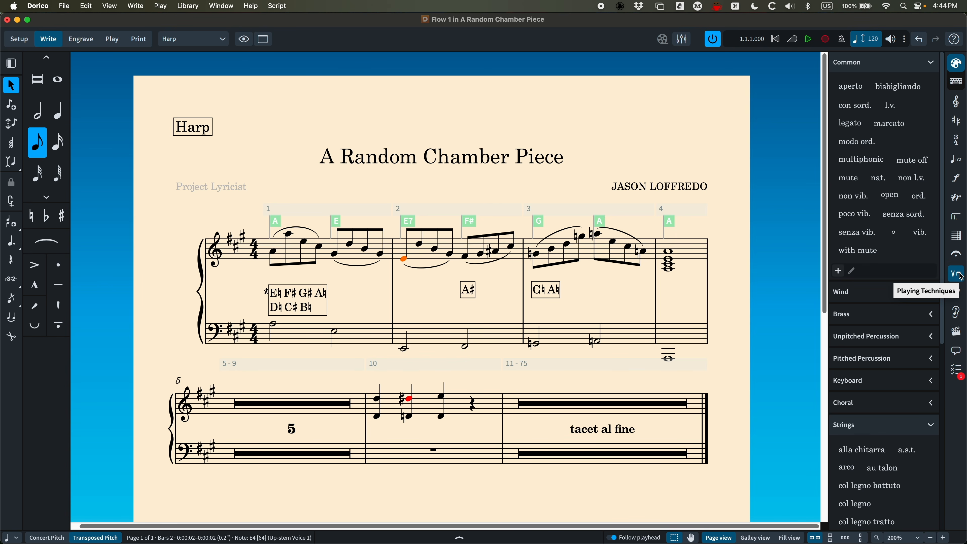
scroll(888, 309, down, 8)
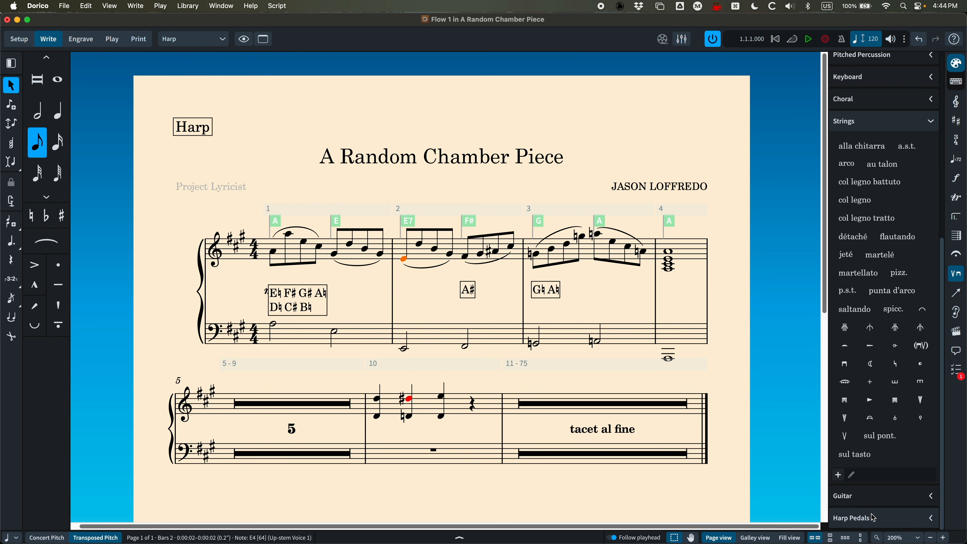
click(872, 522)
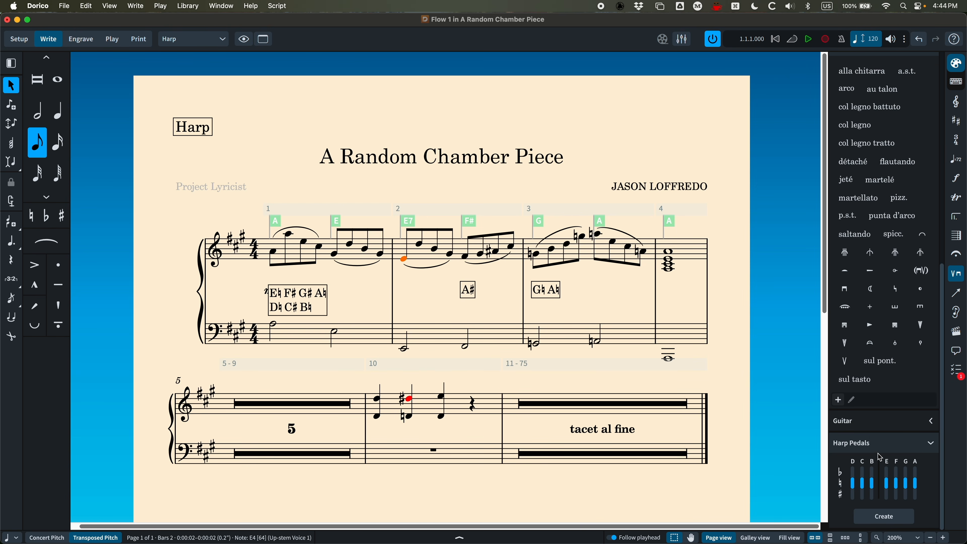
click(857, 498)
click(863, 472)
click(872, 473)
click(887, 472)
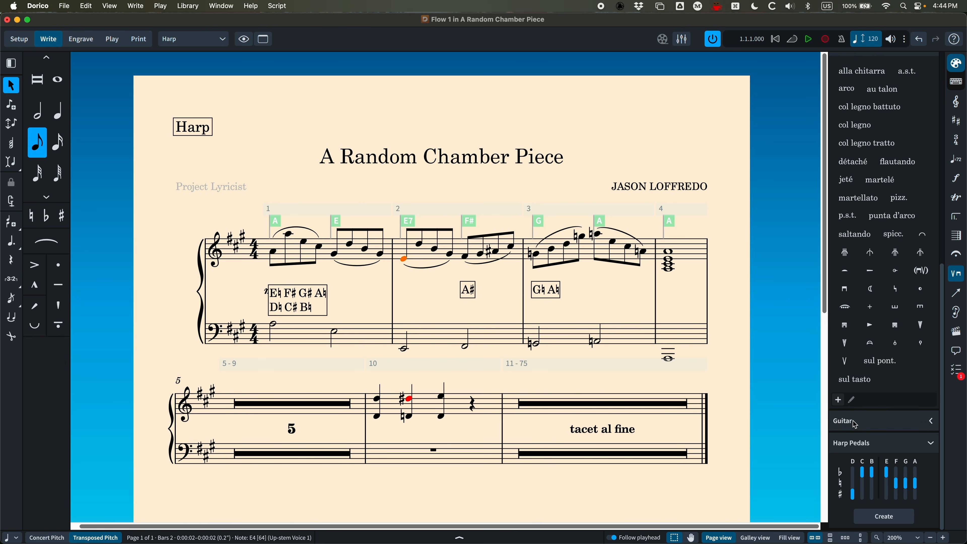
click(886, 517)
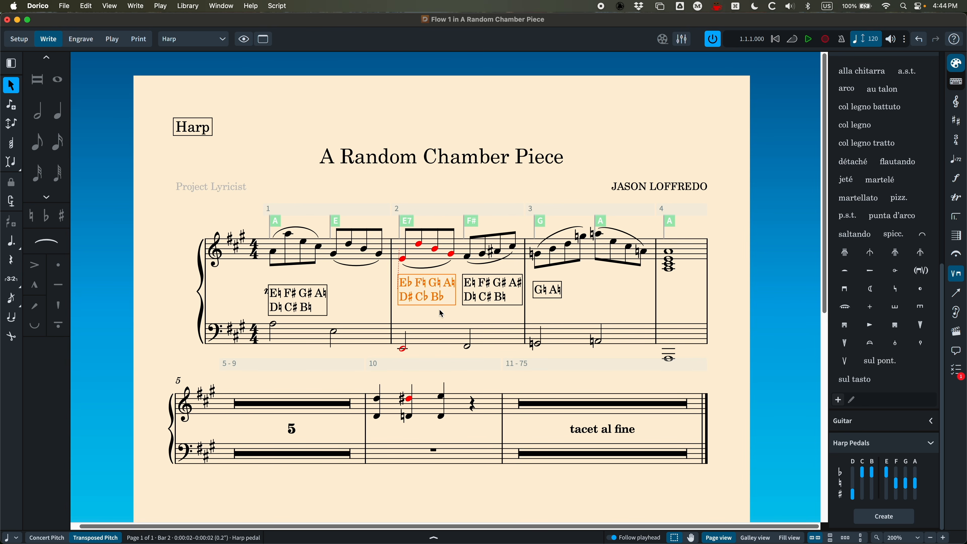
key(BackSpace)
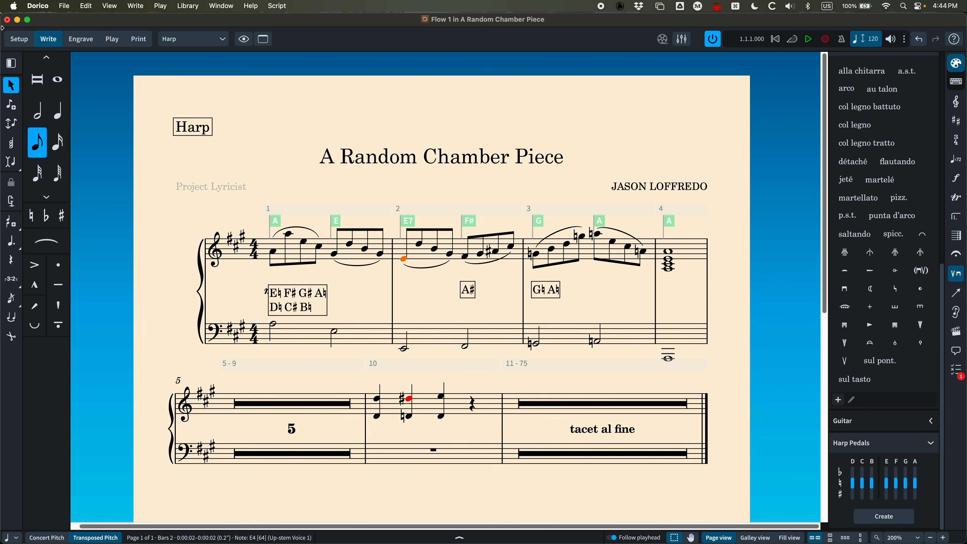
Switch from the Harp part back to the Full score layout in Write mode.
click(19, 39)
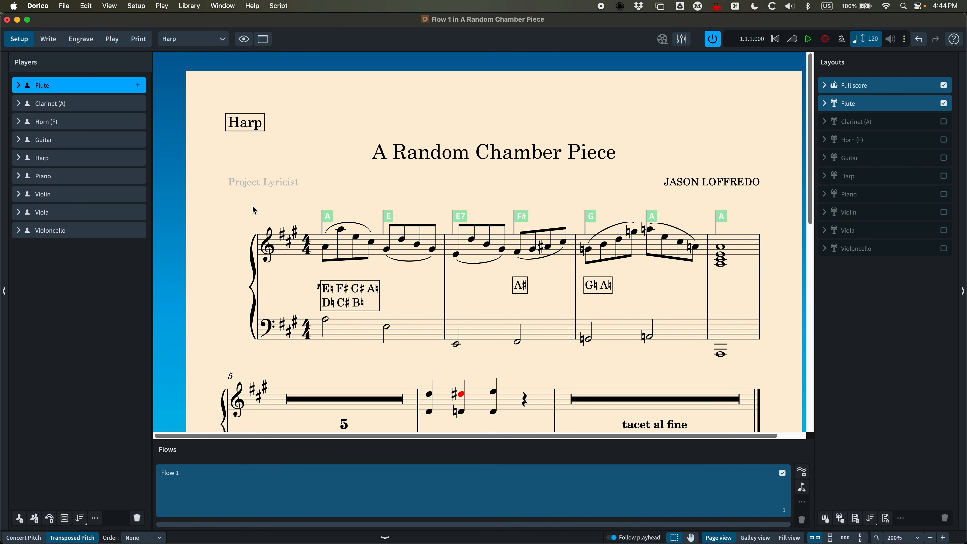
click(193, 39)
click(179, 54)
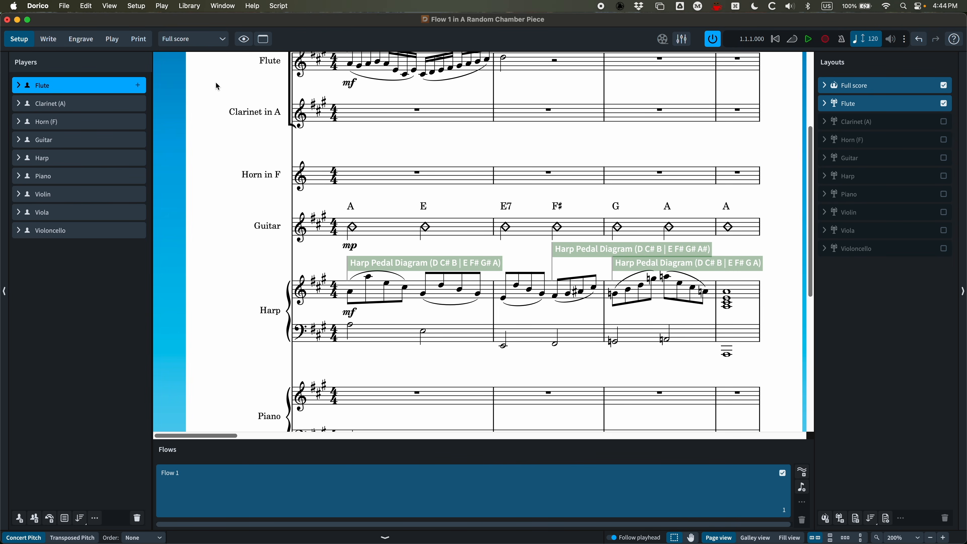
click(116, 5)
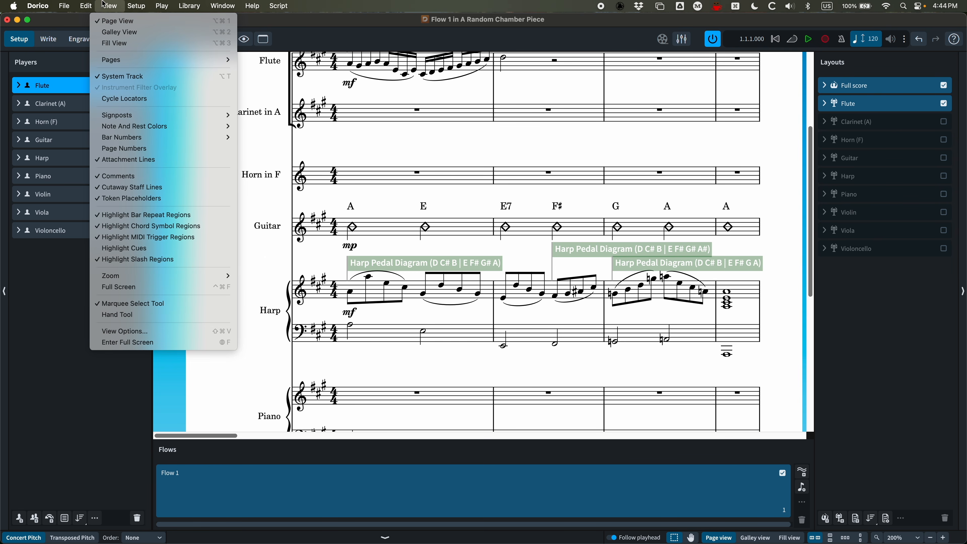
click(110, 5)
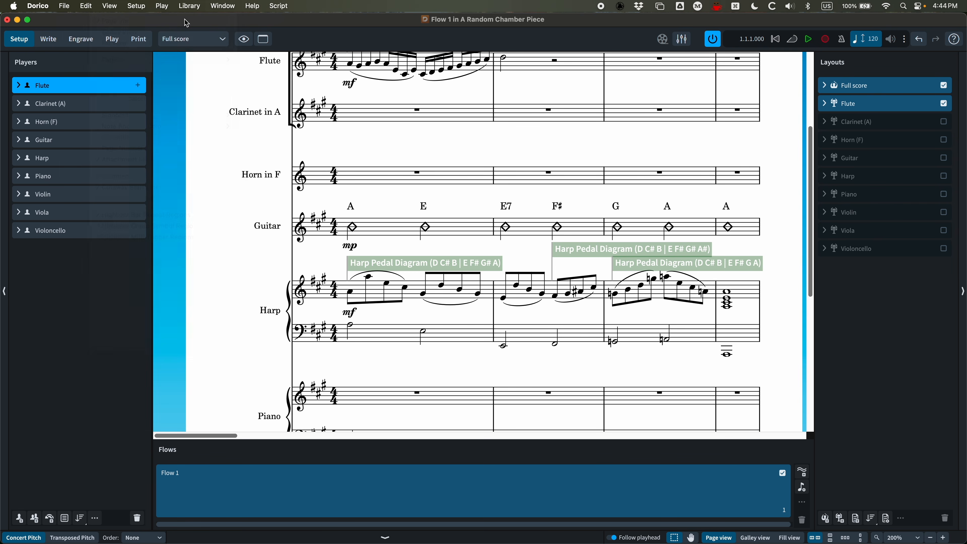
click(49, 39)
click(135, 6)
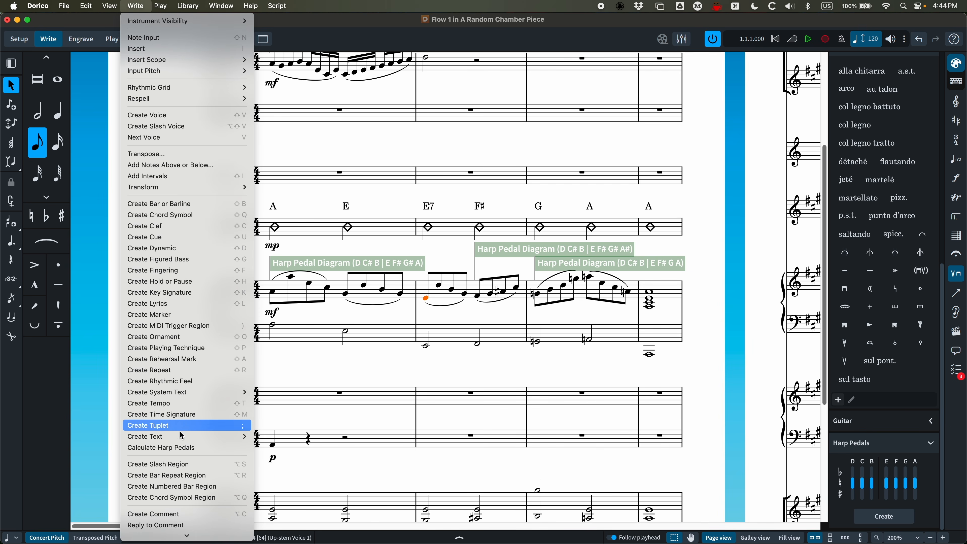
click(401, 367)
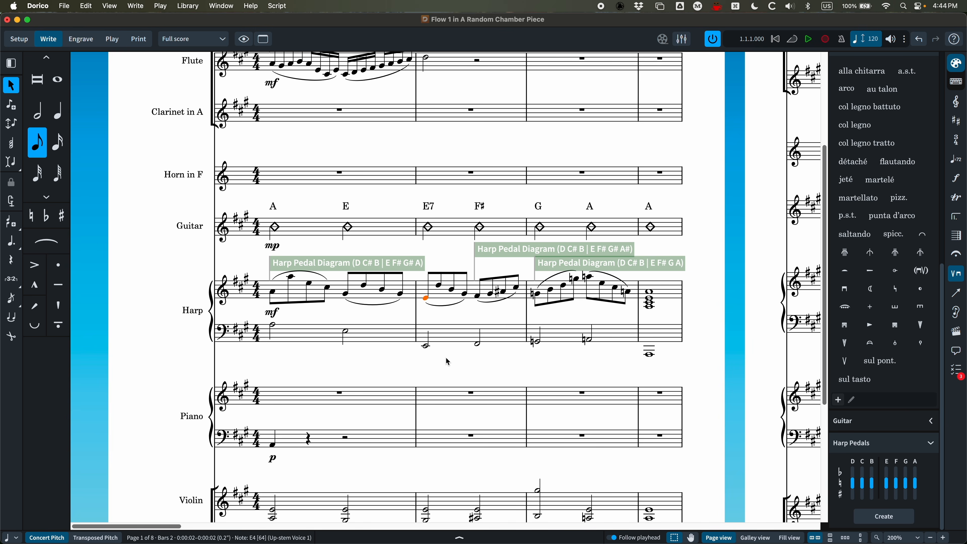
Clear the note selection and examine the available script and macro commands without running any.
key(super+minus)
key(super+minus)
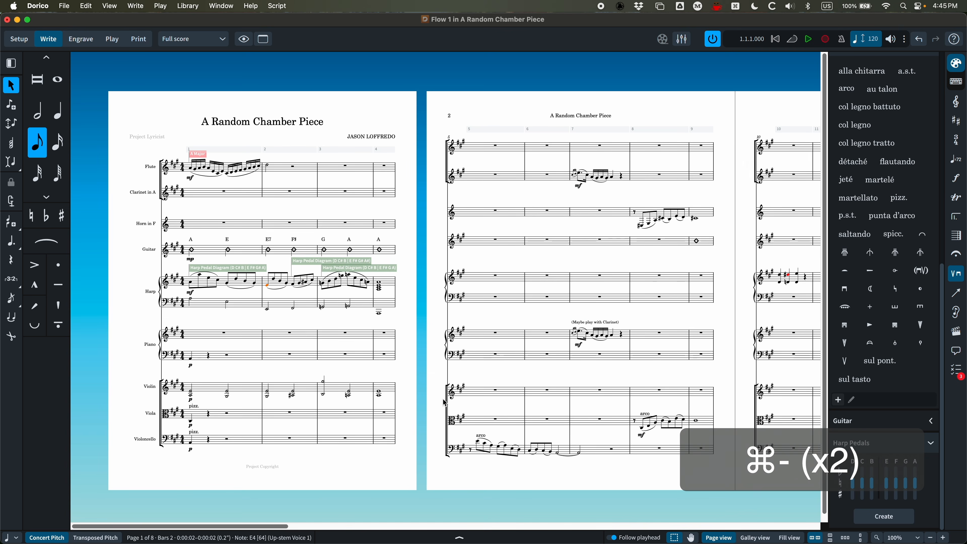
scroll(439, 403, right, 5)
scroll(439, 403, right, 2)
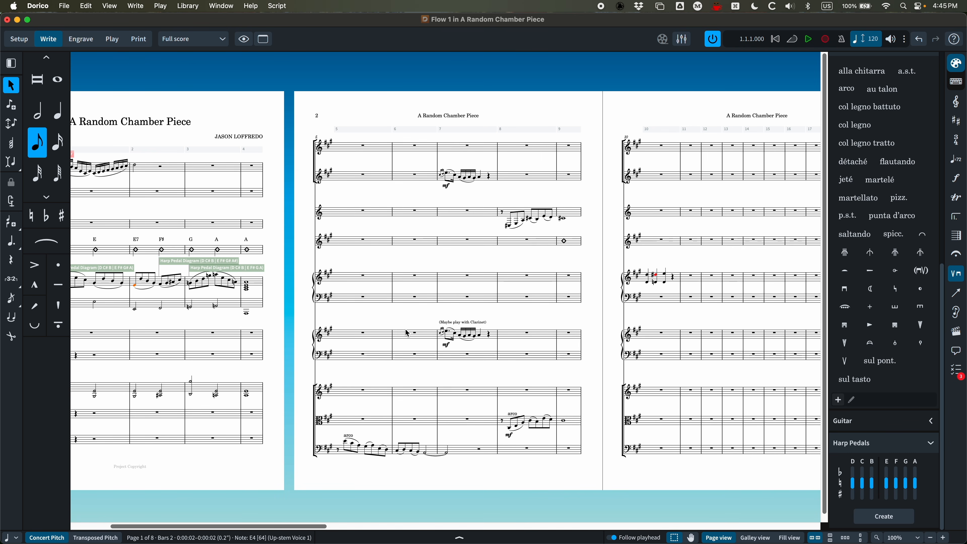
key(Escape)
scroll(242, 123, left, 8)
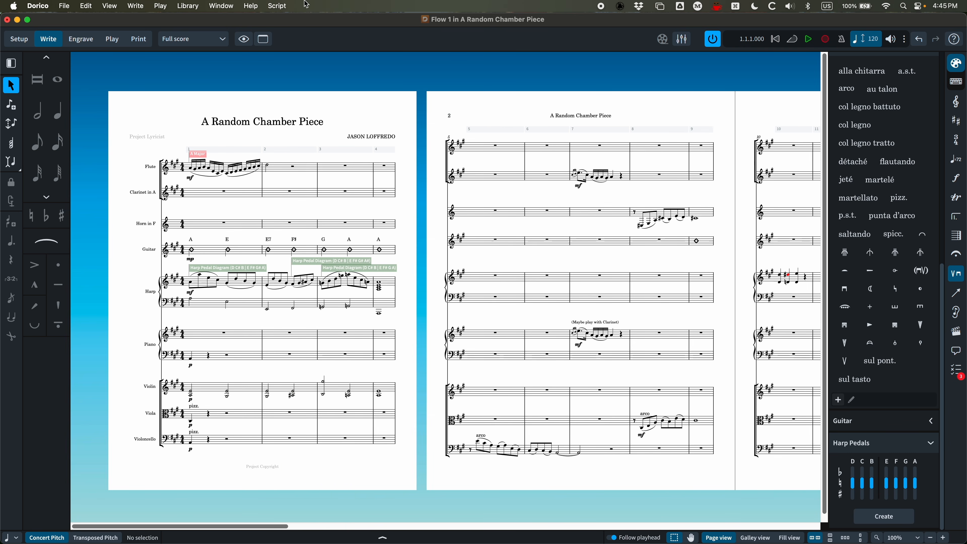
click(277, 5)
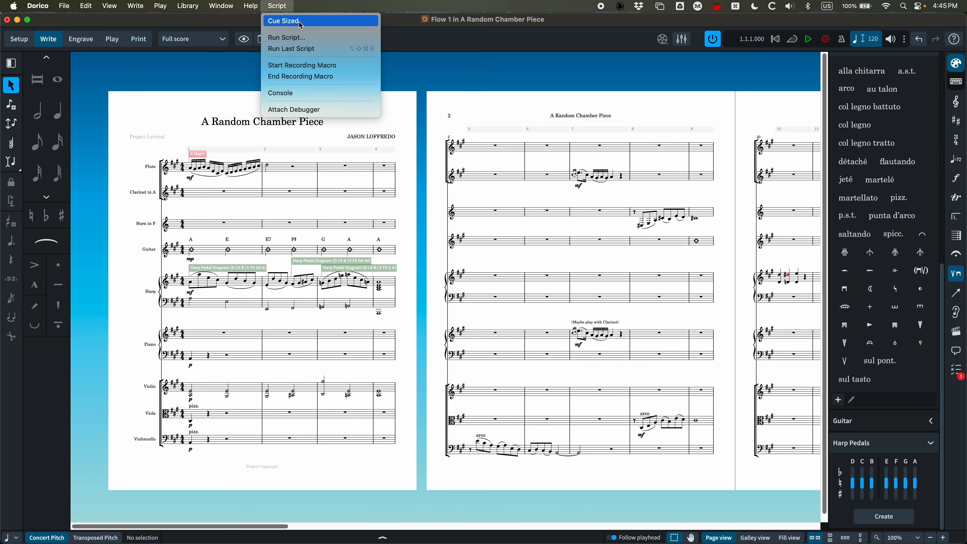
click(280, 5)
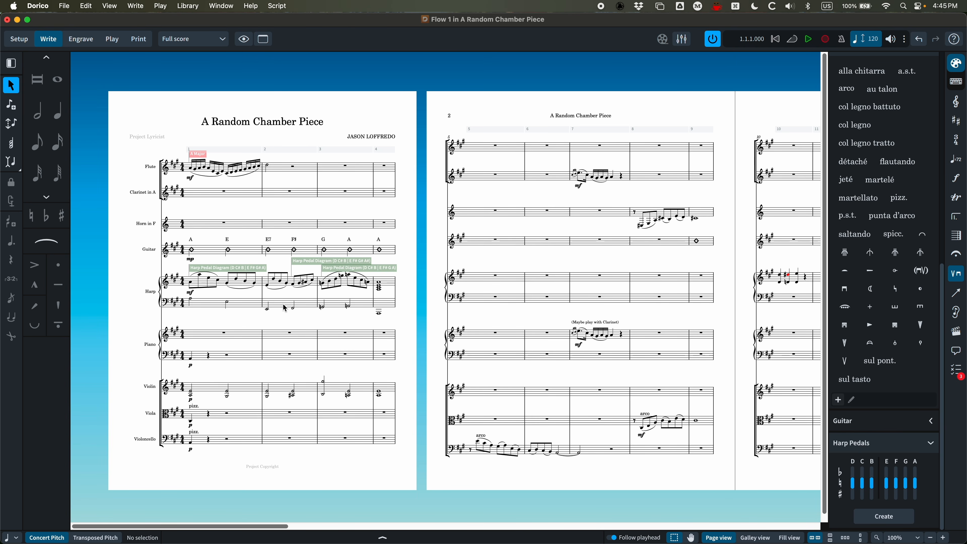
Try filtering bars 1–3 of the harp's upper staff to select only the slurs and deleting them, and undo the deletion.
key(super+equal)
key(super+equal)
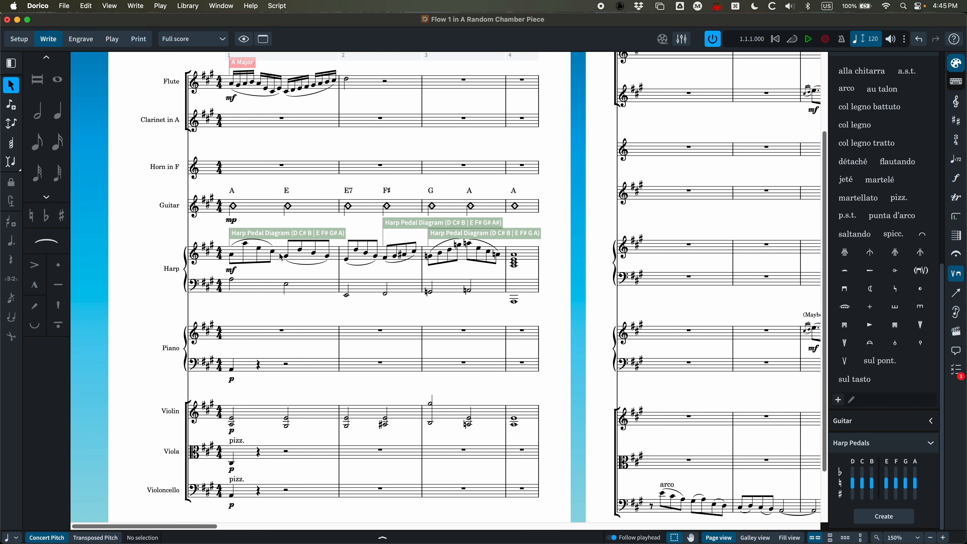
click(281, 258)
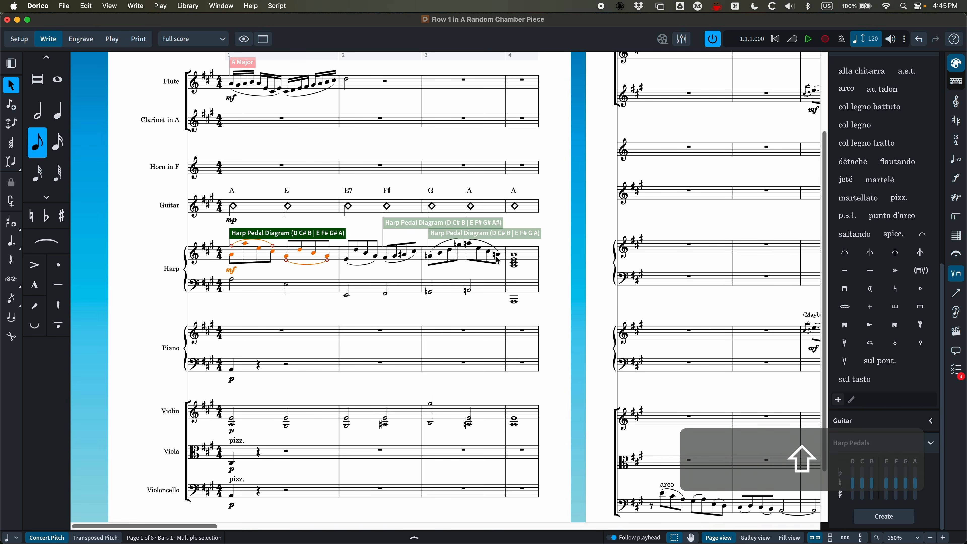
shift+click(484, 260)
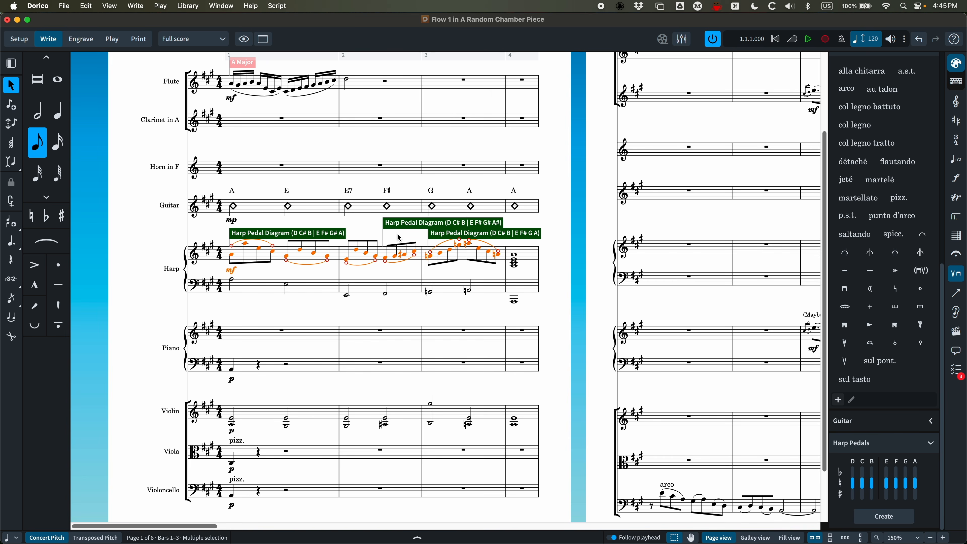
click(116, 4)
mouse_move(90, 4)
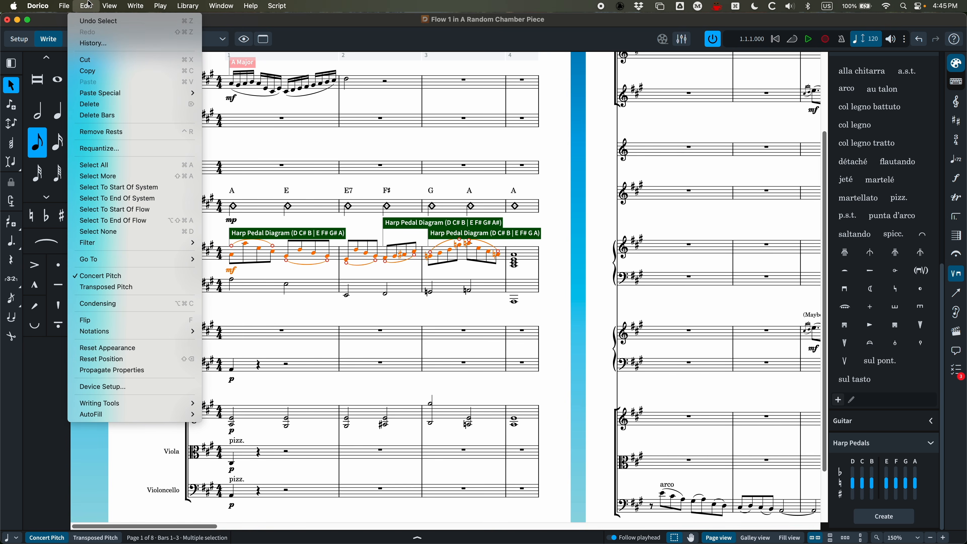
mouse_move(99, 249)
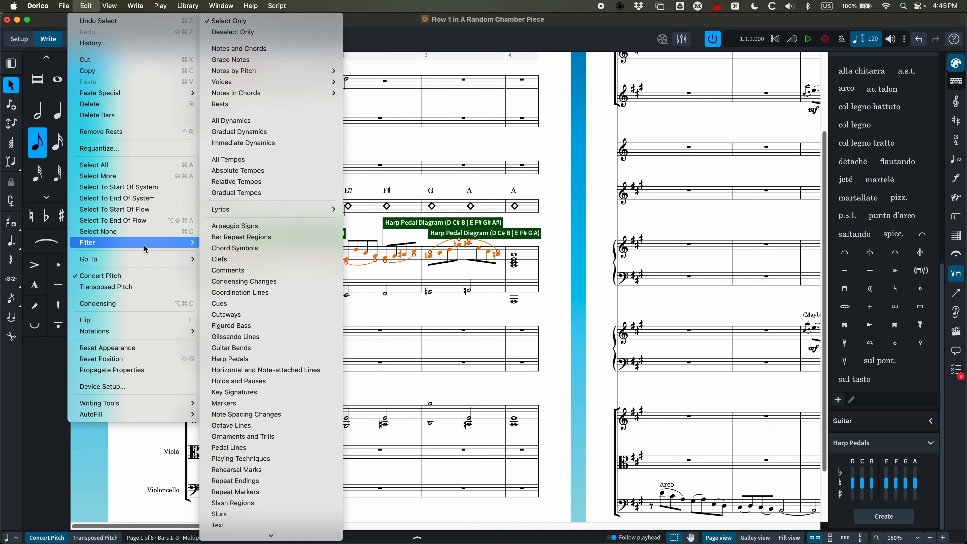
click(239, 514)
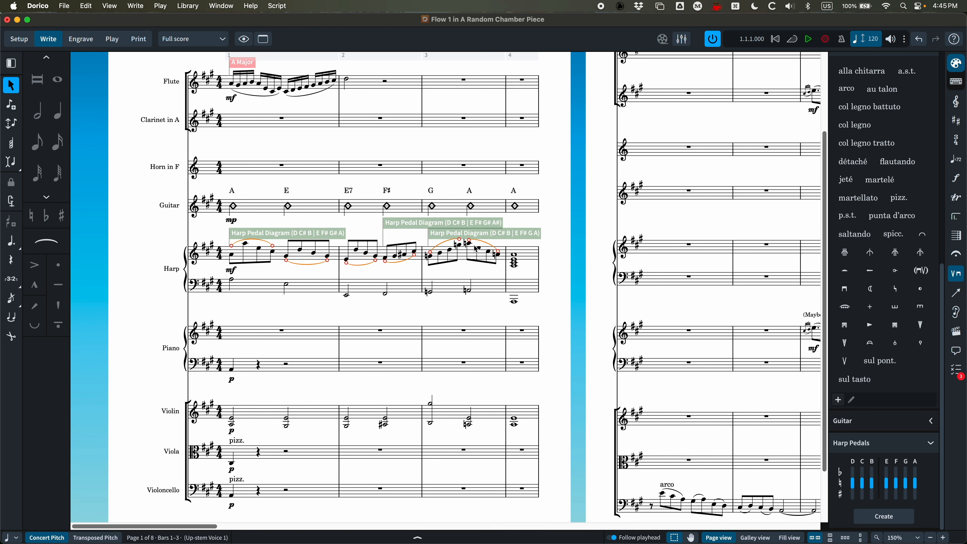
key(BackSpace)
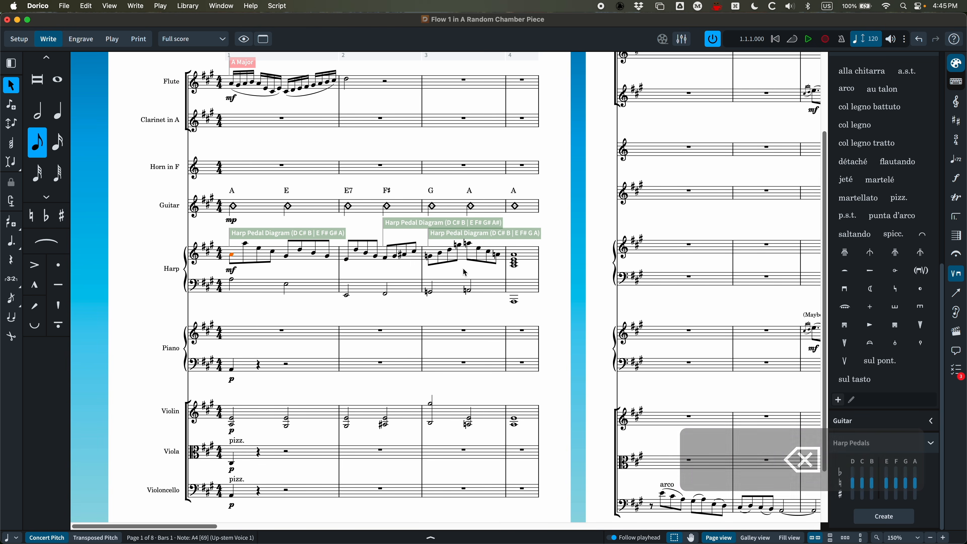
key(super+z)
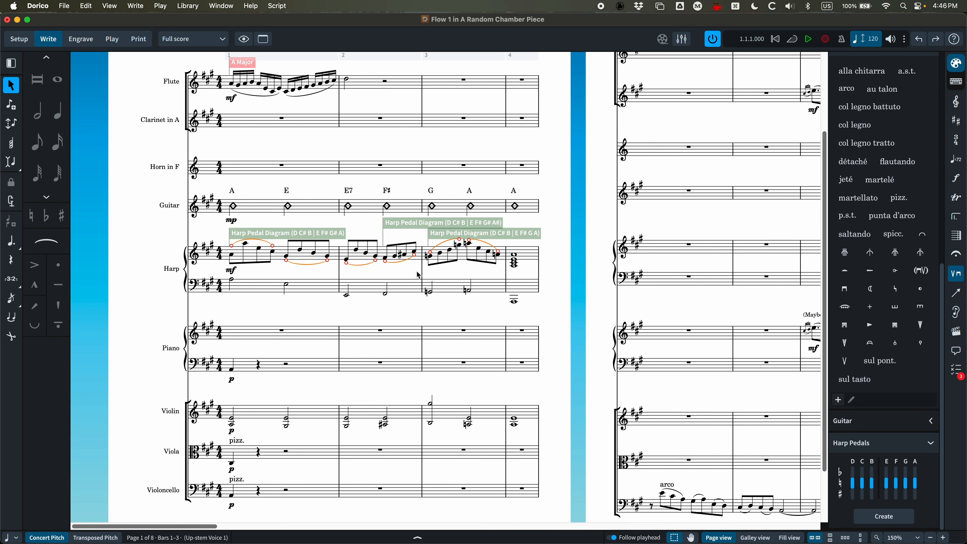
Select bars 1–4 of the harp's upper staff and start recording a macro.
click(382, 280)
click(278, 255)
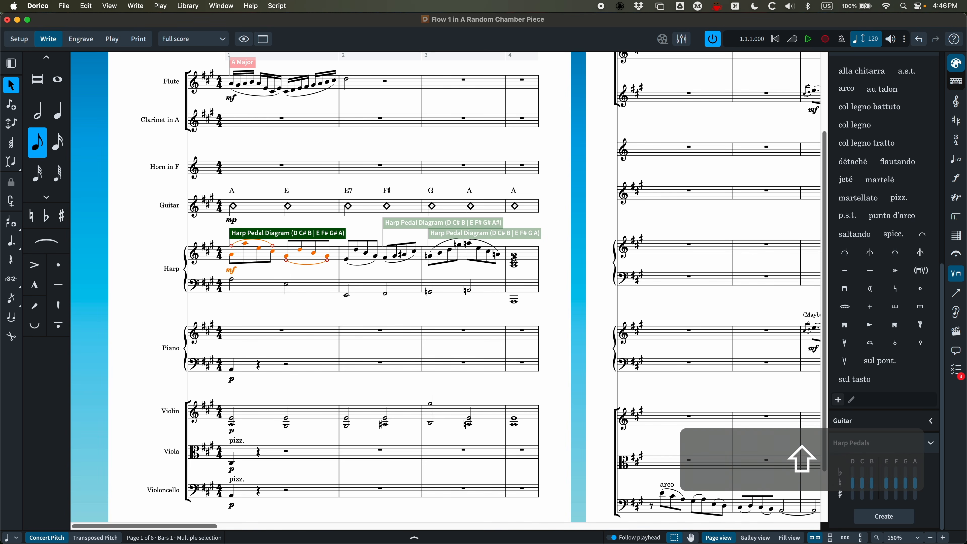
shift+click(515, 258)
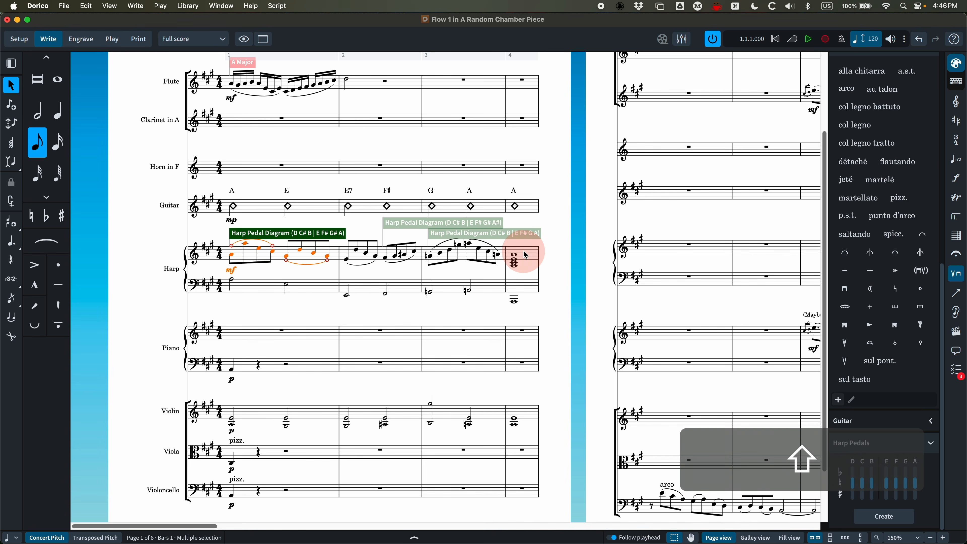
click(281, 6)
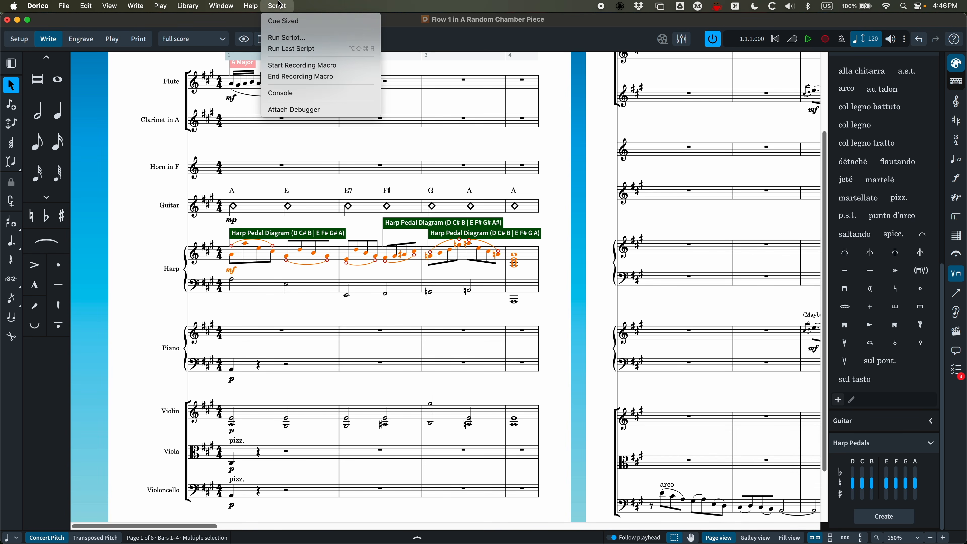
click(289, 67)
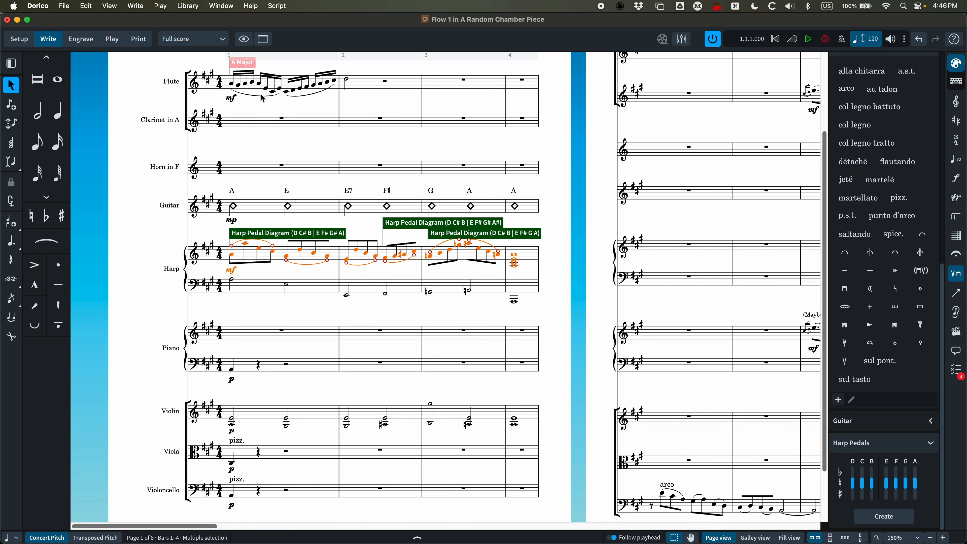
Filter the selected harp bars down to only the slurs and delete them.
click(86, 5)
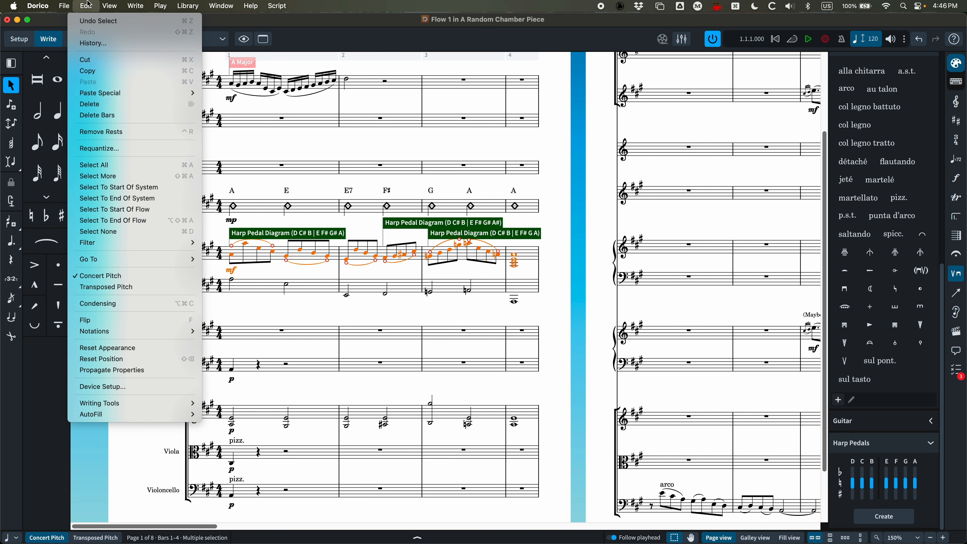
mouse_move(111, 244)
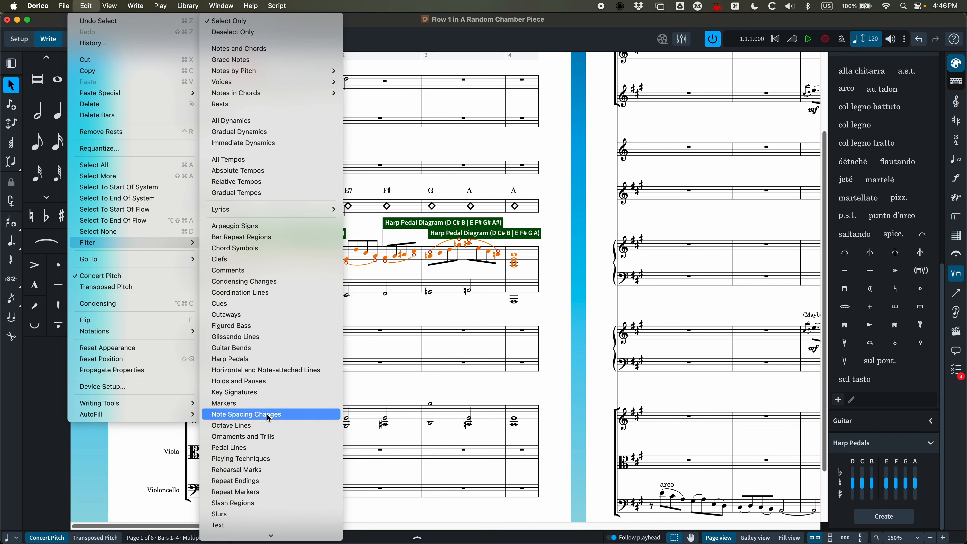
click(236, 515)
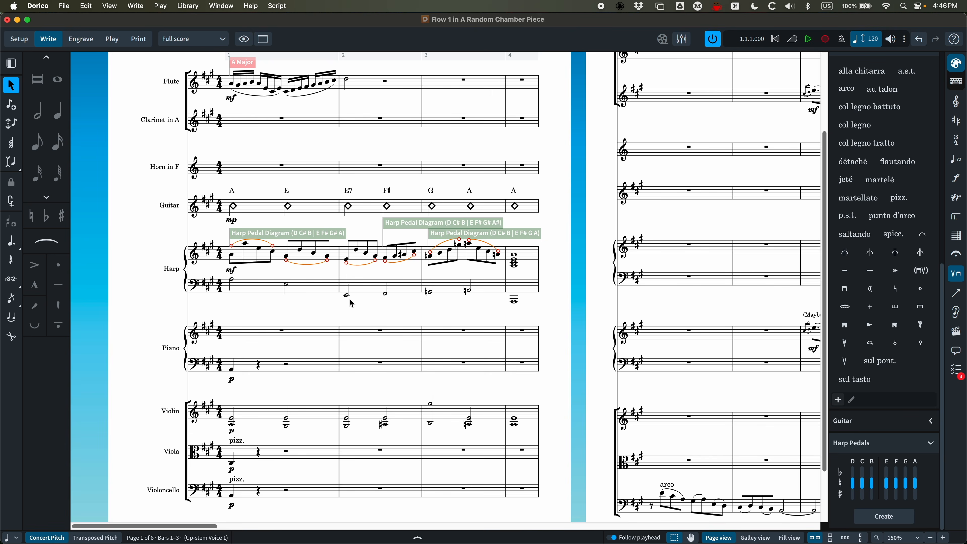
key(BackSpace)
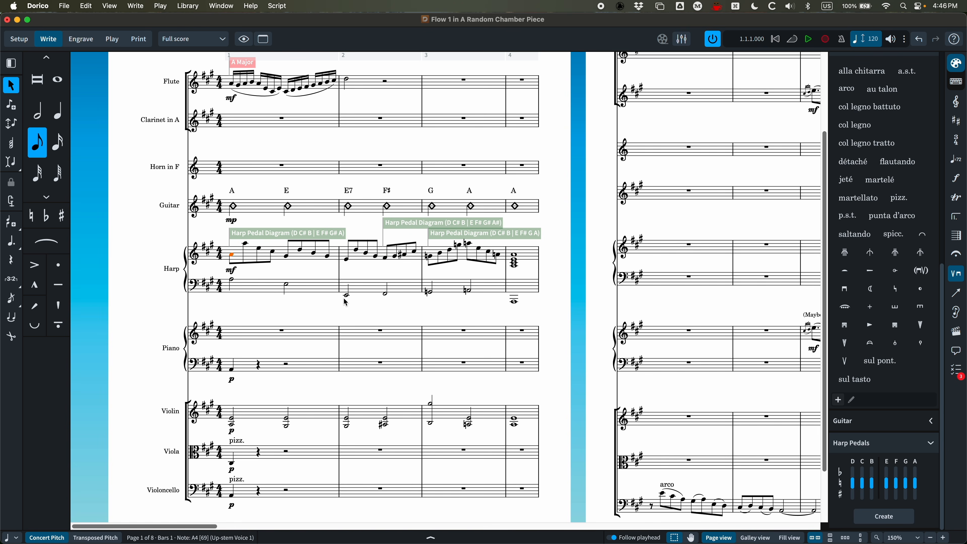
End the macro recording and save it as Delete Slurs in the Script Plug-ins folder.
click(284, 6)
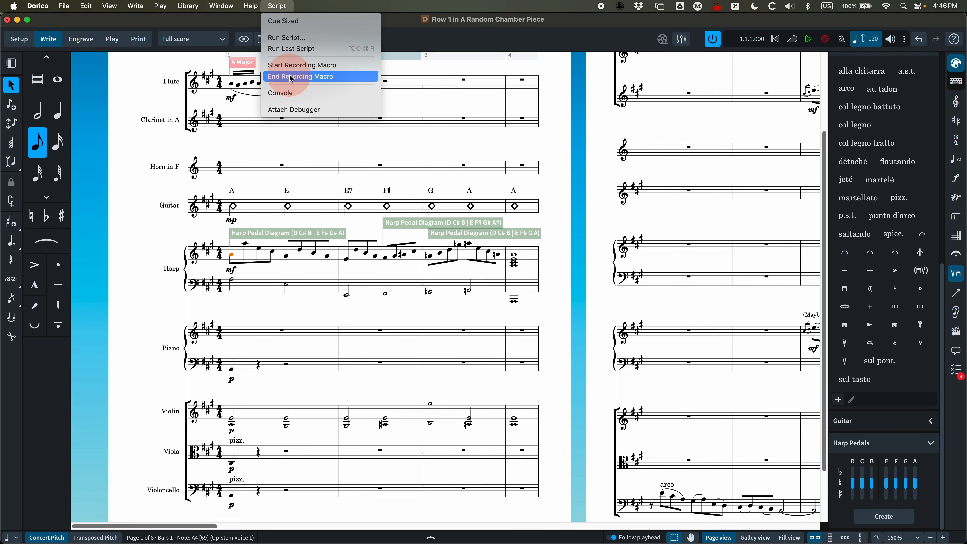
click(301, 77)
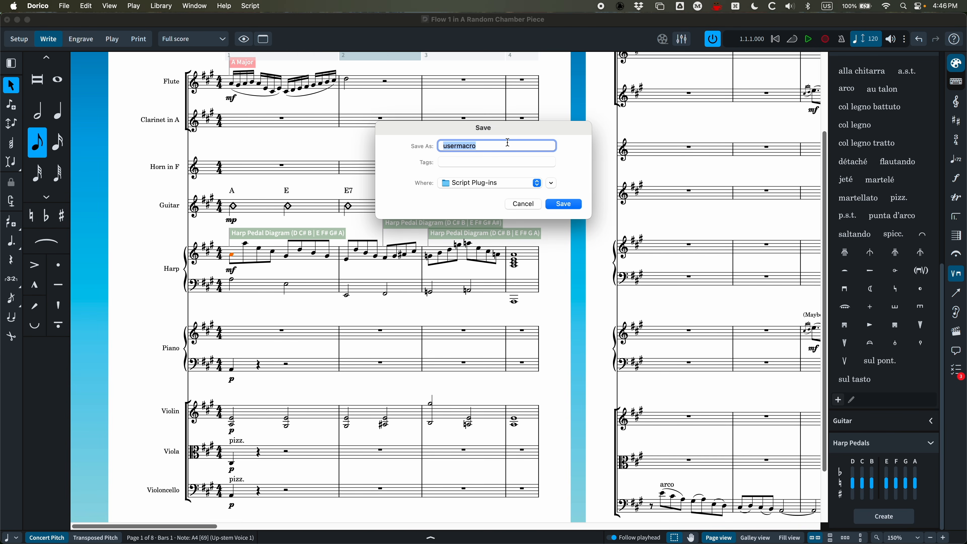
text(Del)
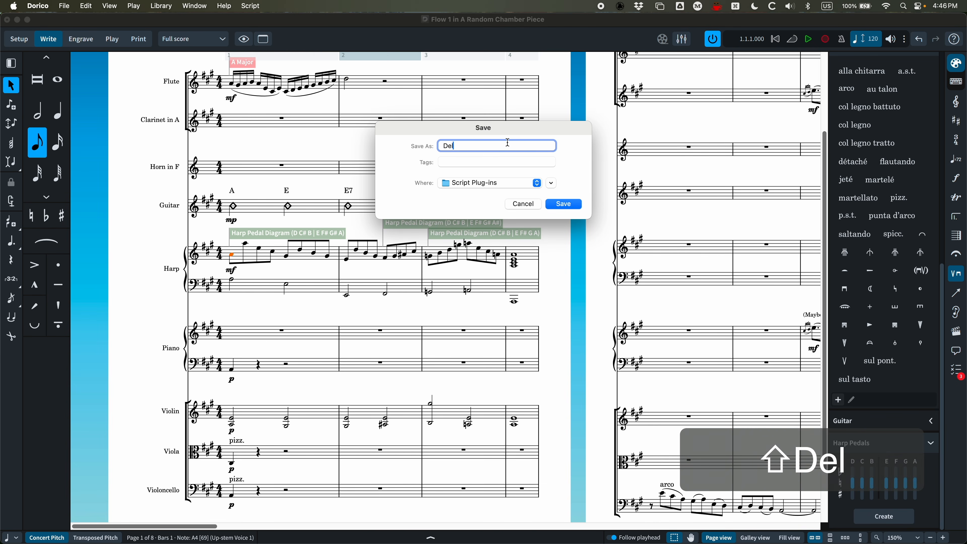
text(ete Slurs)
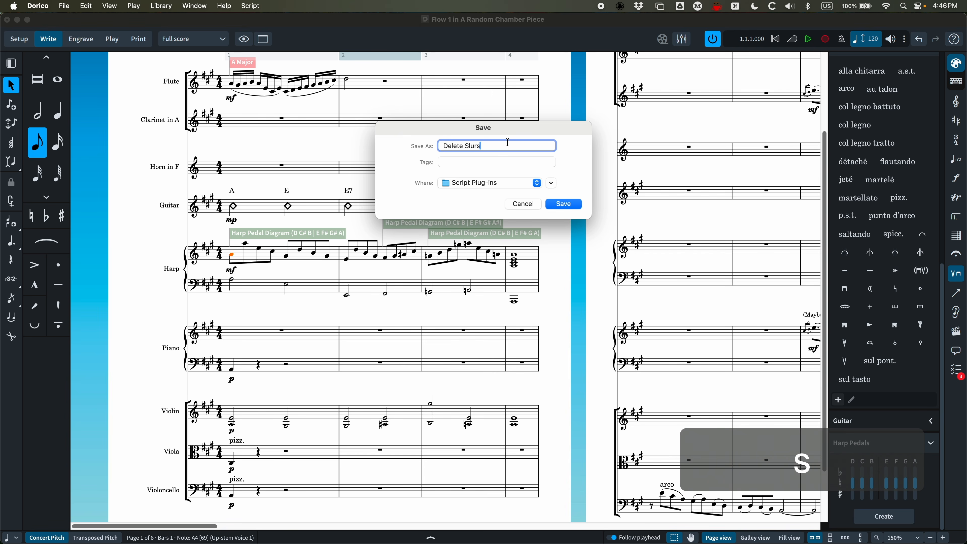
click(566, 205)
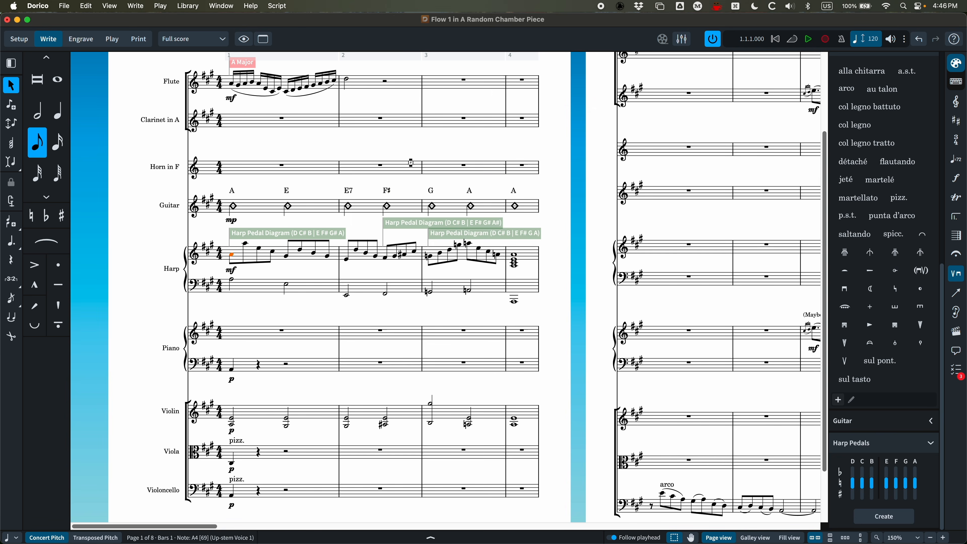
Check the script list for the Delete Slurs macro and undo the slur deletion in the harp's upper staff.
click(389, 141)
click(282, 6)
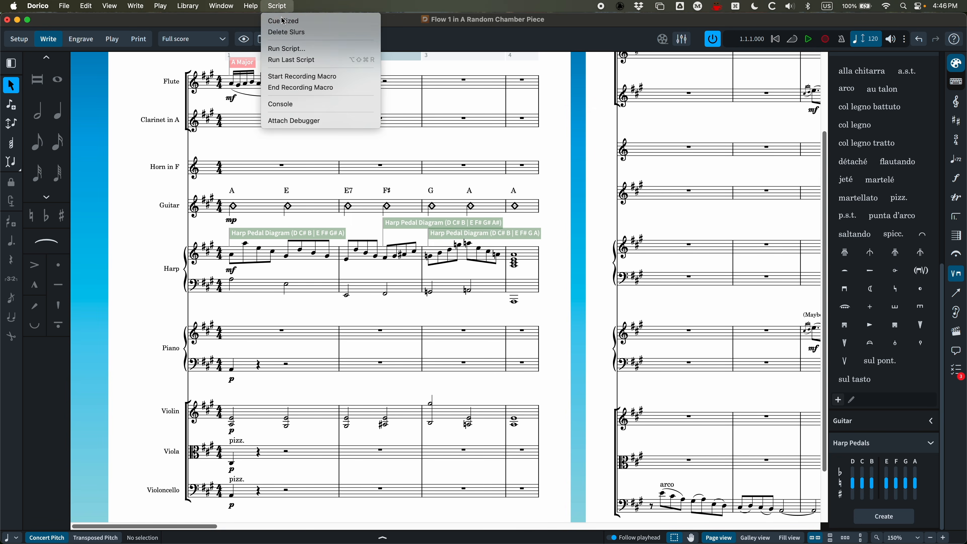
click(288, 34)
click(319, 271)
key(super+z)
key(super+z)
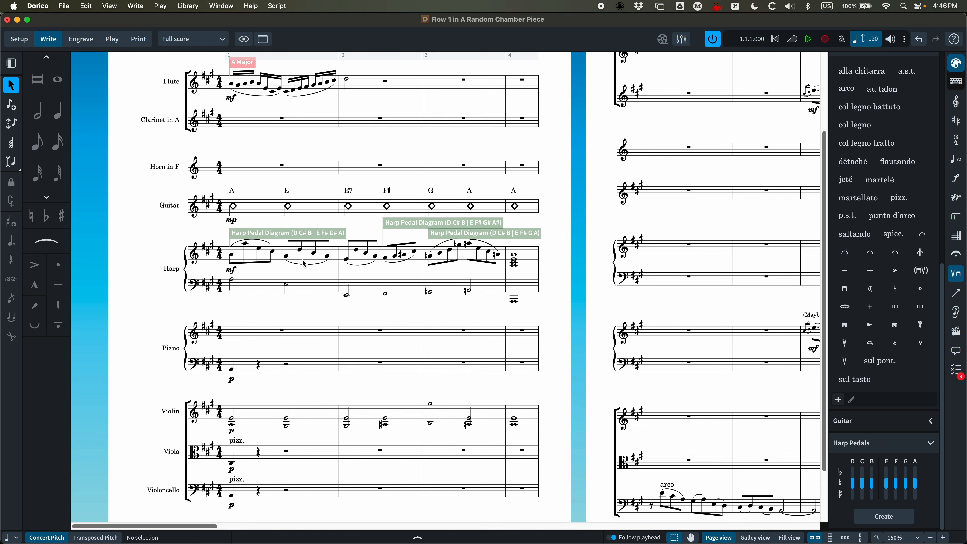
Run the Delete Slurs macro on bars 1–4 of the harp's upper staff.
click(279, 250)
shift+click(528, 258)
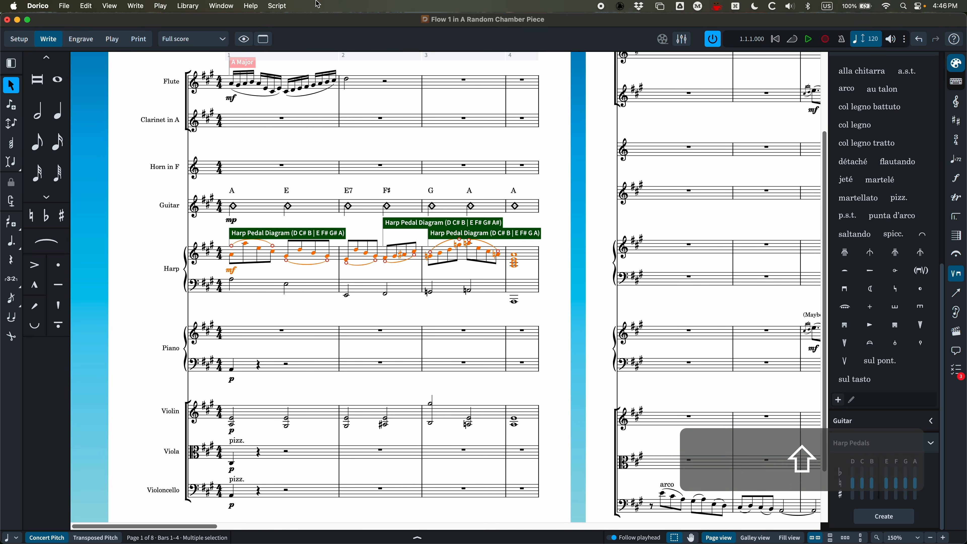
click(286, 5)
click(284, 25)
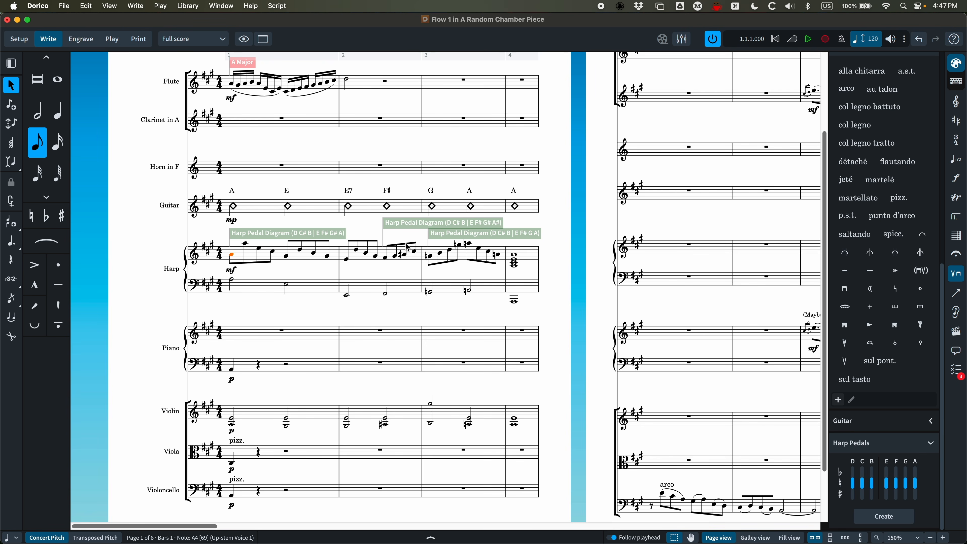
Set the scale of the piano's bar 7 passage, including its text and dynamic, to Cue.
scroll(386, 315, right, 5)
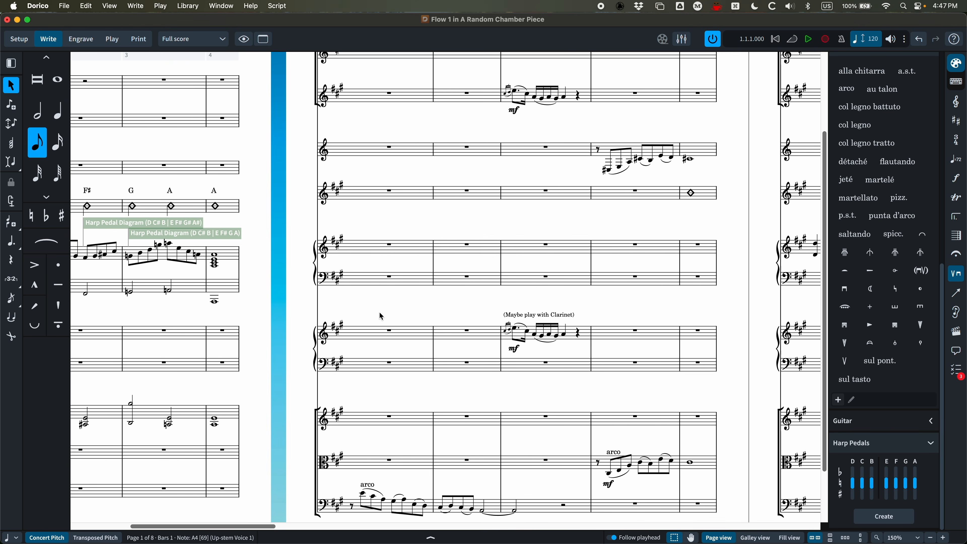
click(277, 6)
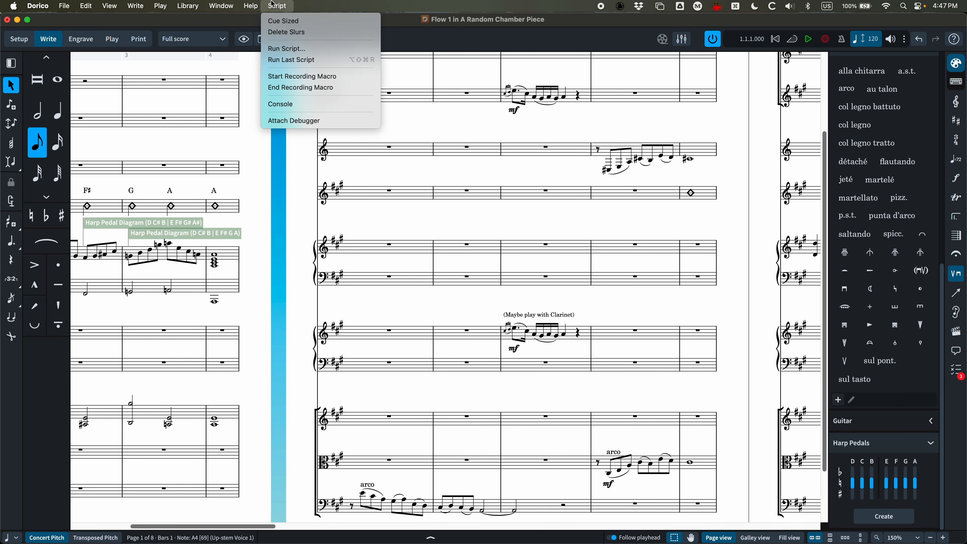
click(595, 377)
scroll(562, 372, right, 3)
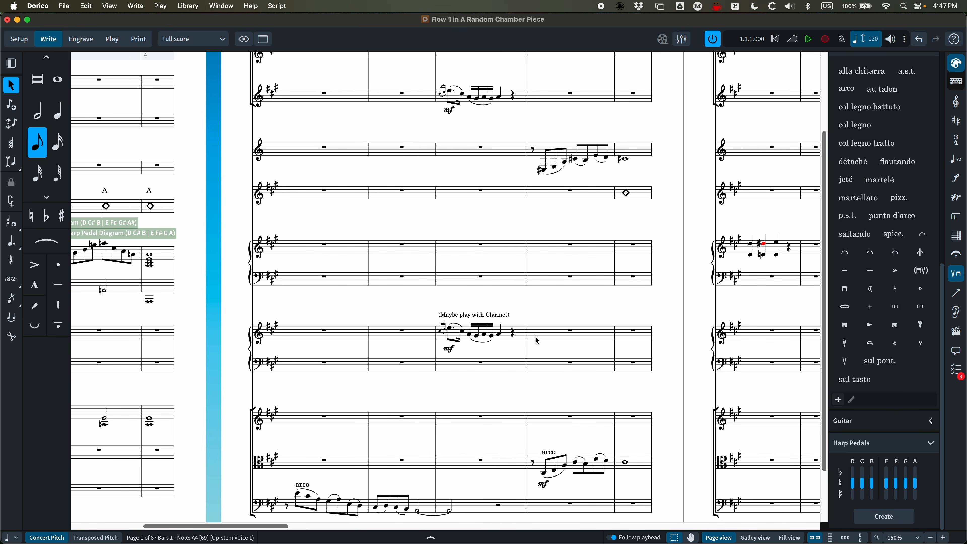
click(487, 335)
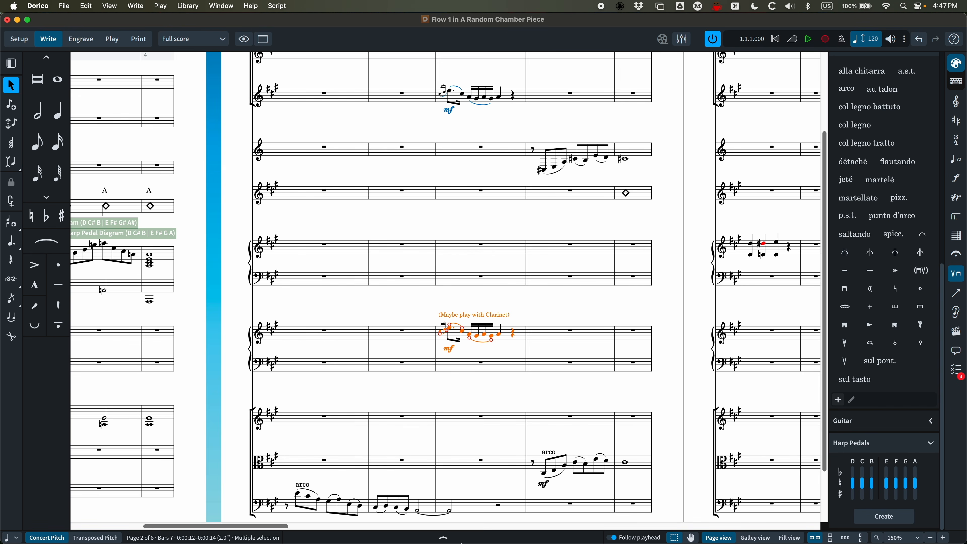
click(443, 537)
scroll(402, 321, down, 1)
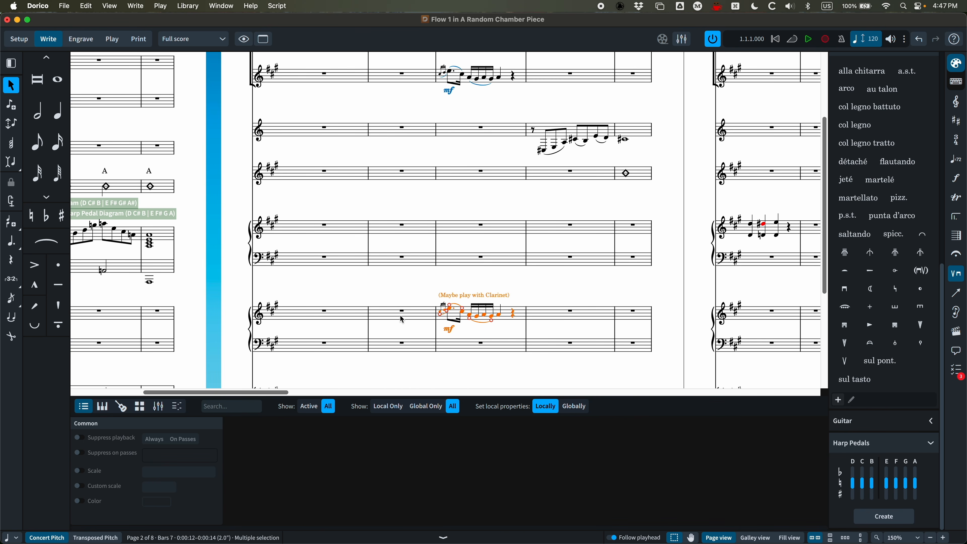
click(79, 472)
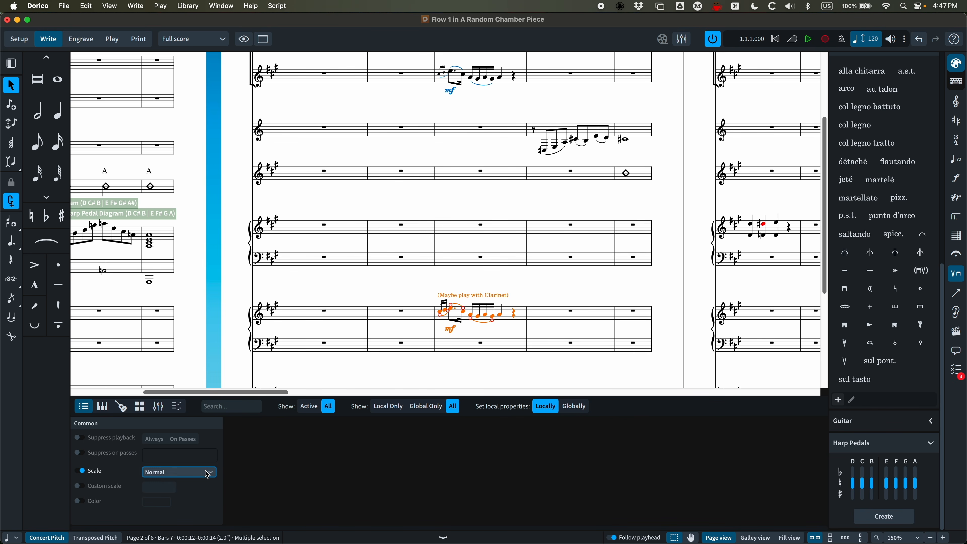
click(179, 472)
click(160, 491)
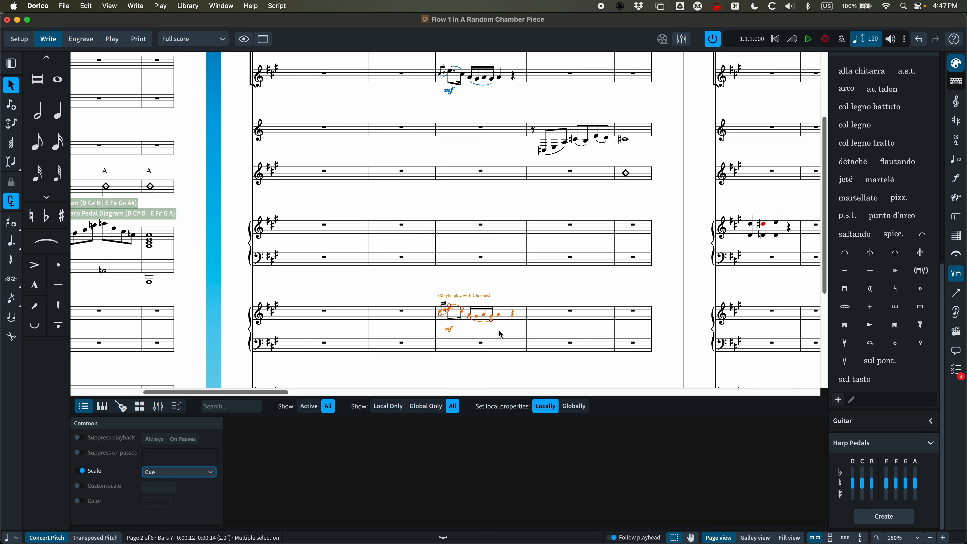
Set the scale of the two grace notes at the start of the piano's bar 7 passage to Cue grace.
click(520, 293)
key(super+equal)
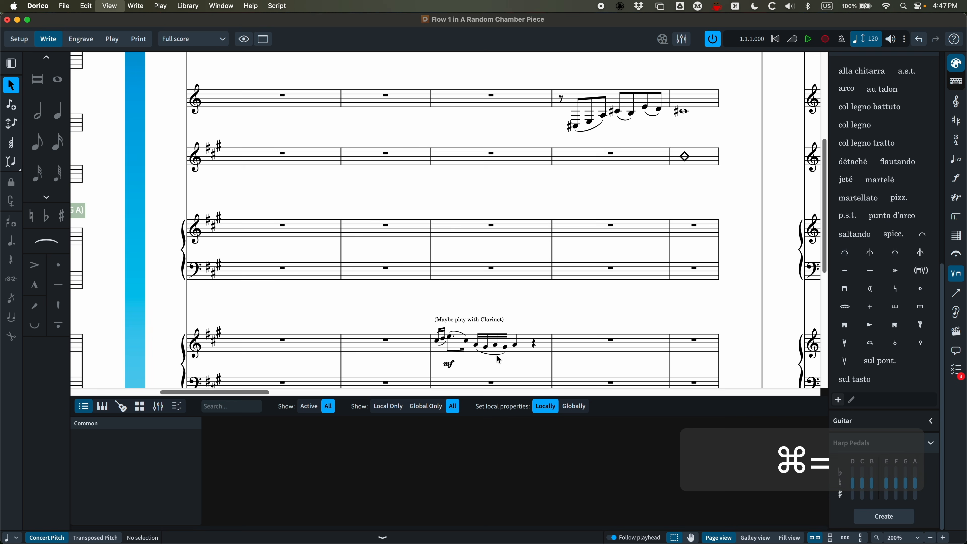
scroll(446, 328, down, 2)
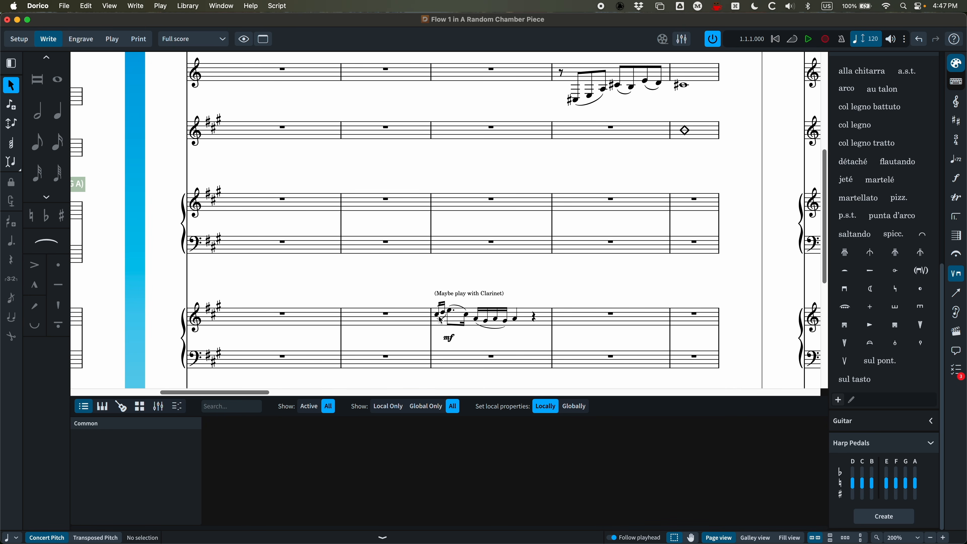
click(444, 316)
super+click(442, 316)
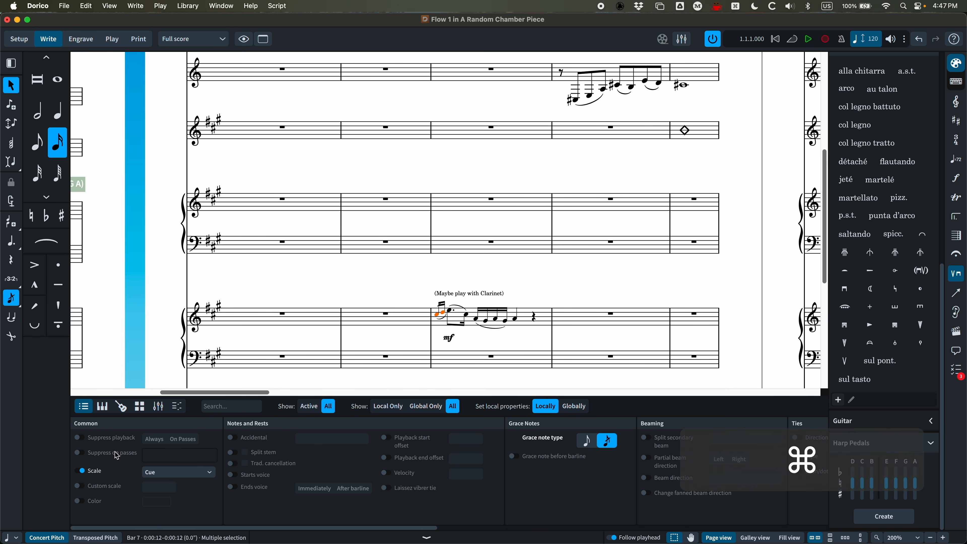
click(163, 473)
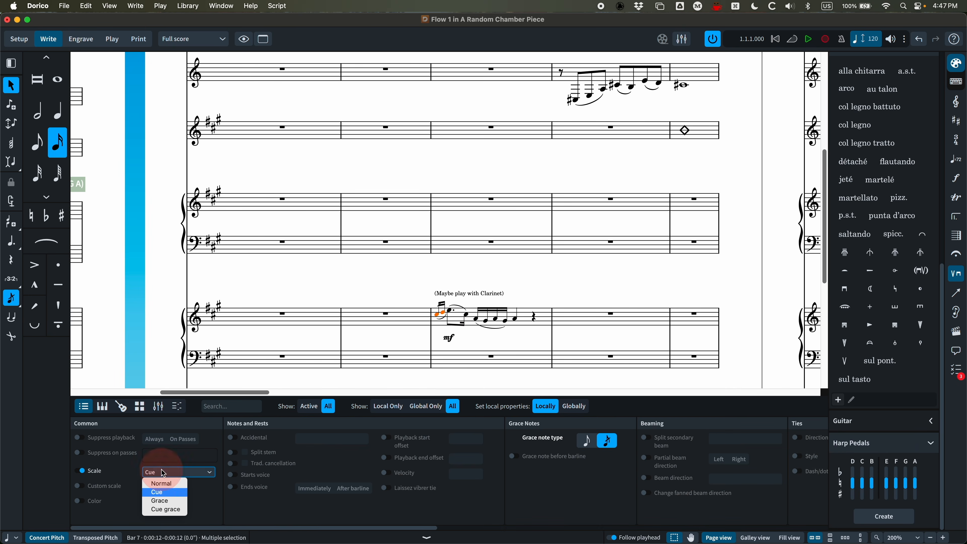
click(164, 510)
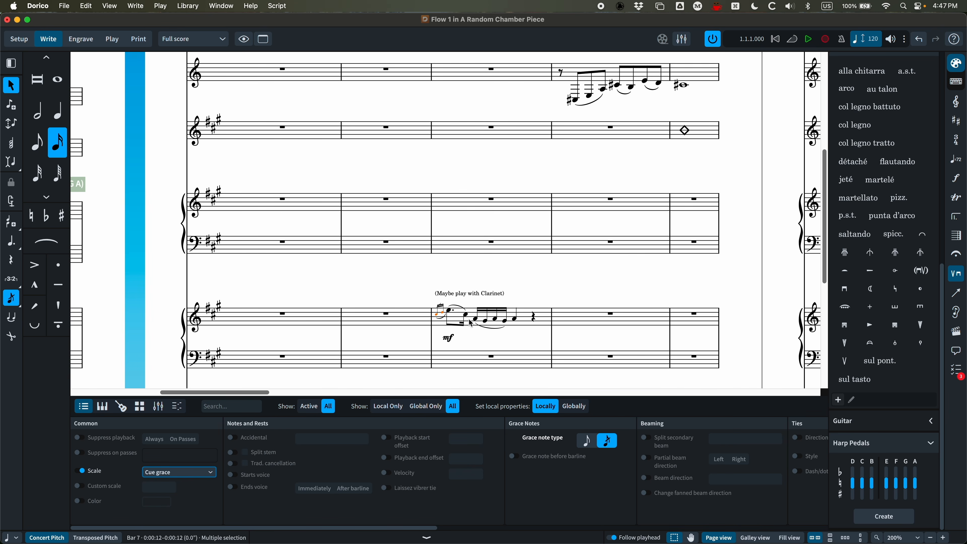
click(539, 281)
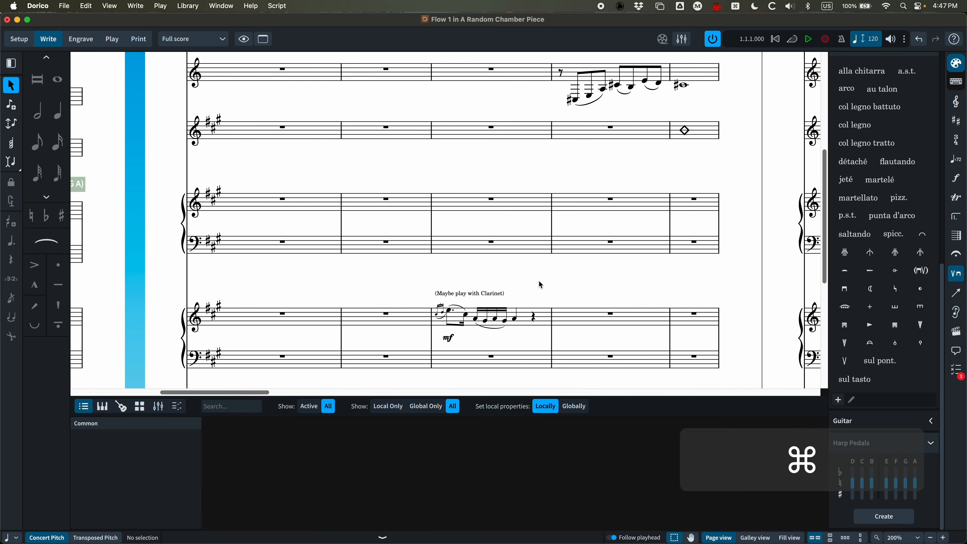
Undo the Cue grace and Cue scale changes on the piano's bar 7 passage.
key(super+z)
key(super+z)
key(super+z)
key(super+z)
key(super+z)
key(super+z)
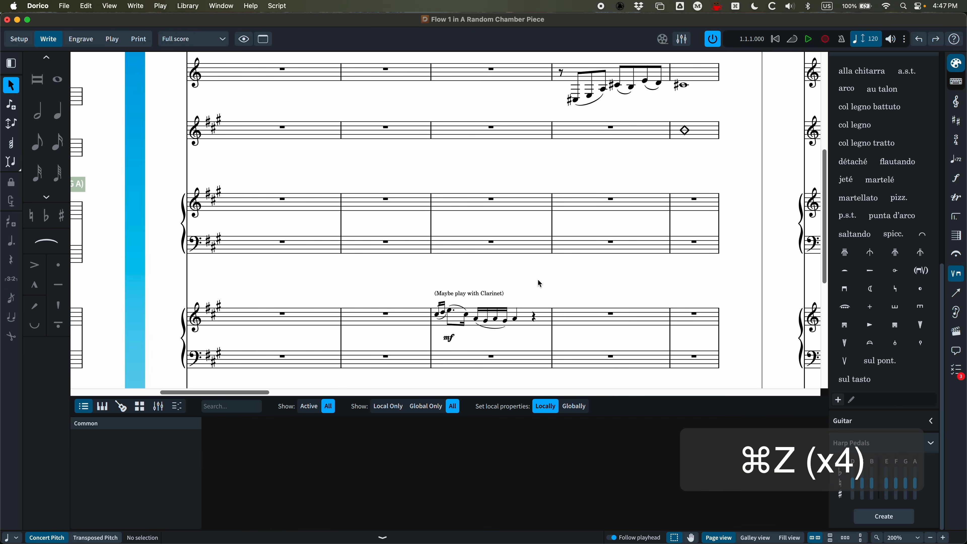
key(super+z)
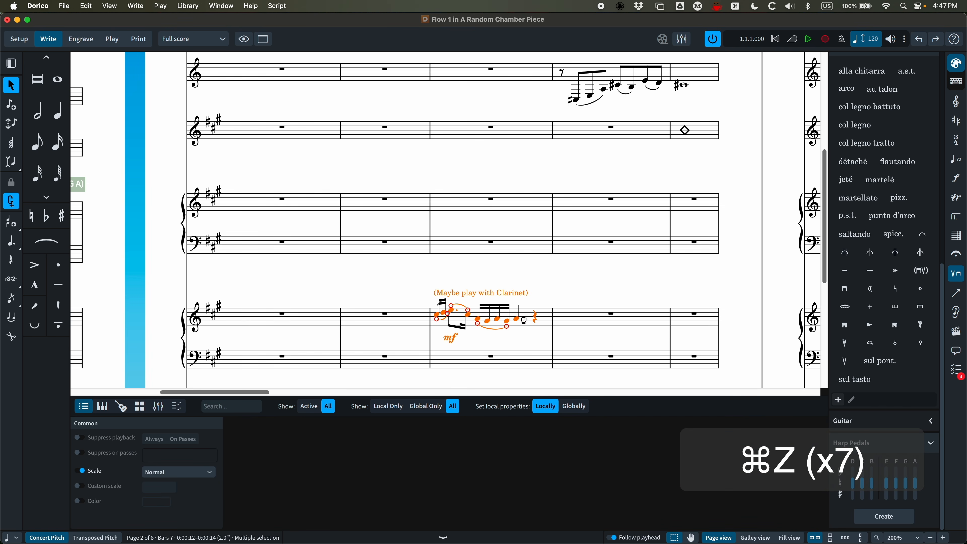
click(511, 275)
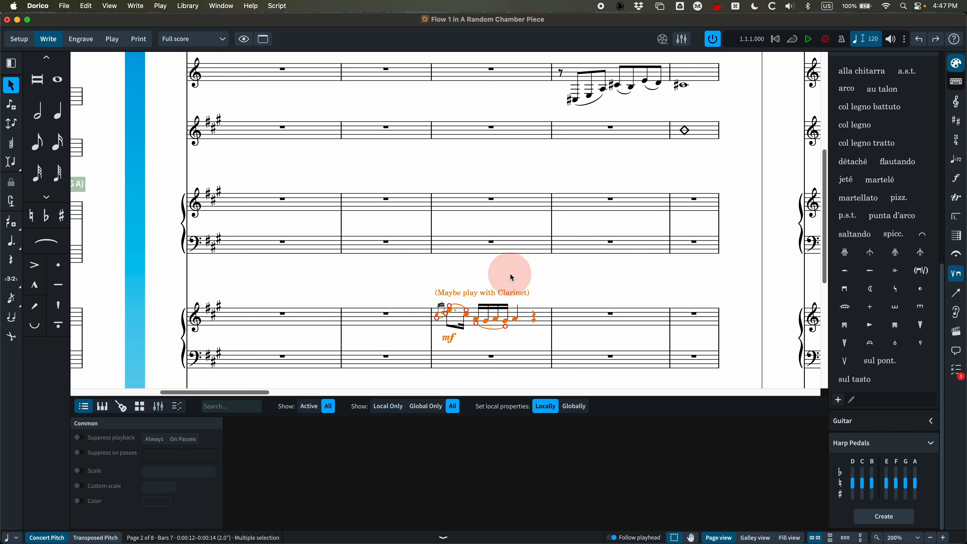
Review the selection filter options for the piano's bar 7 passage, including Grace Notes, without applying a filter.
click(525, 320)
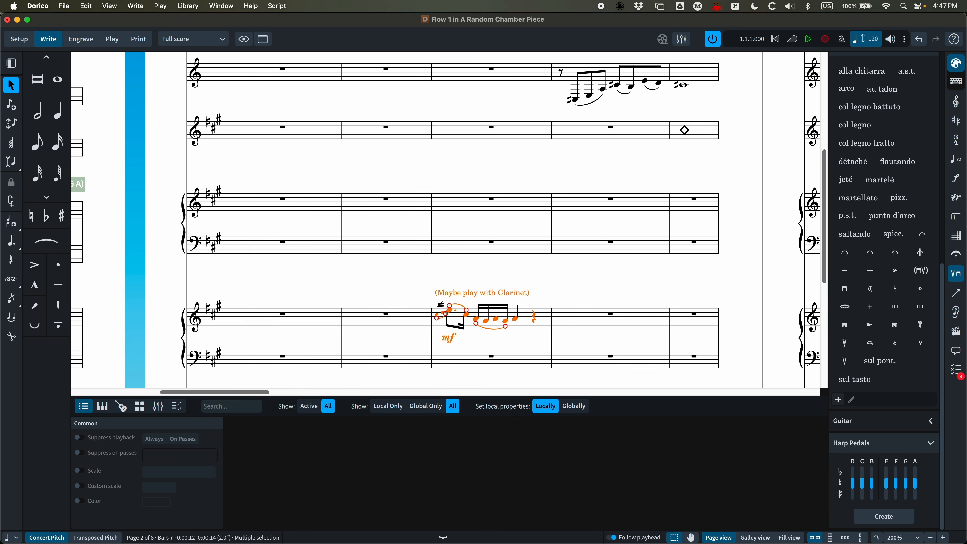
click(87, 5)
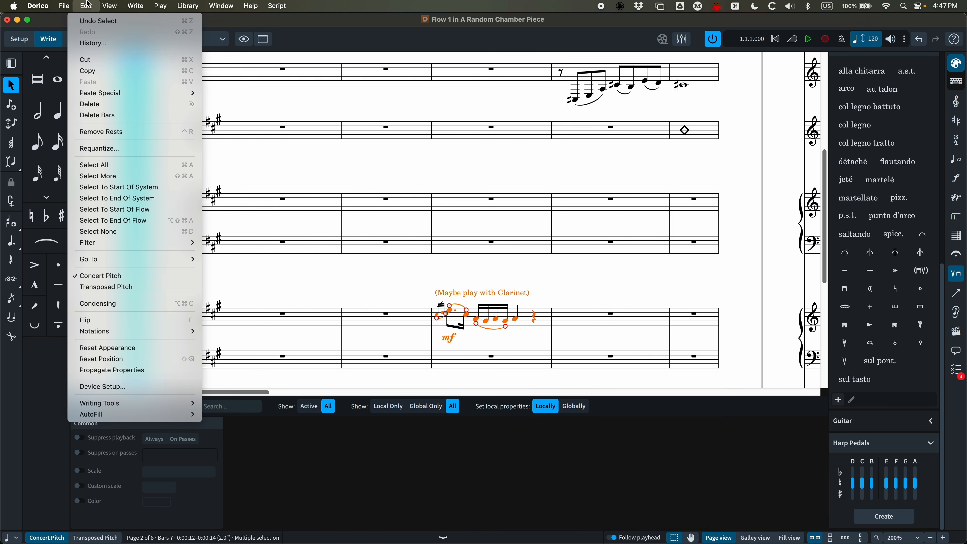
mouse_move(87, 245)
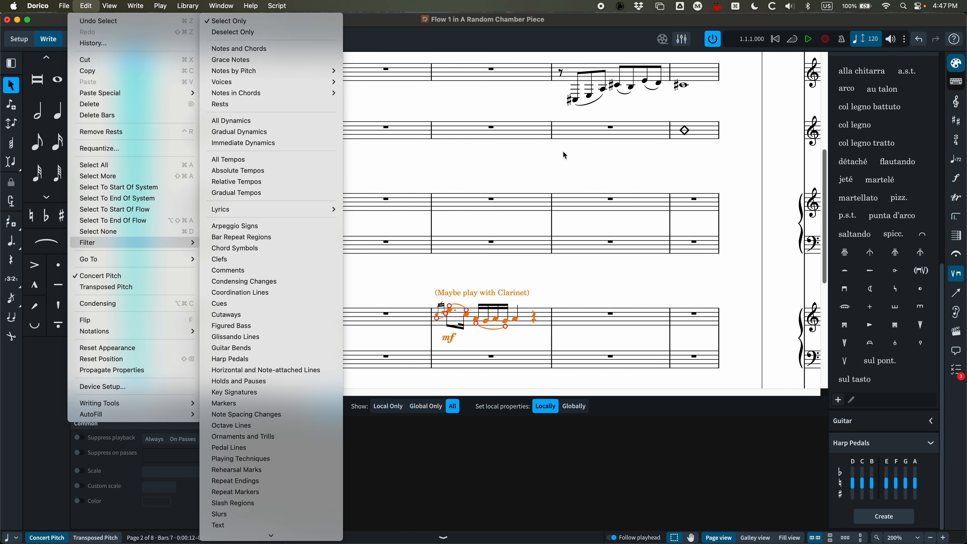
click(453, 108)
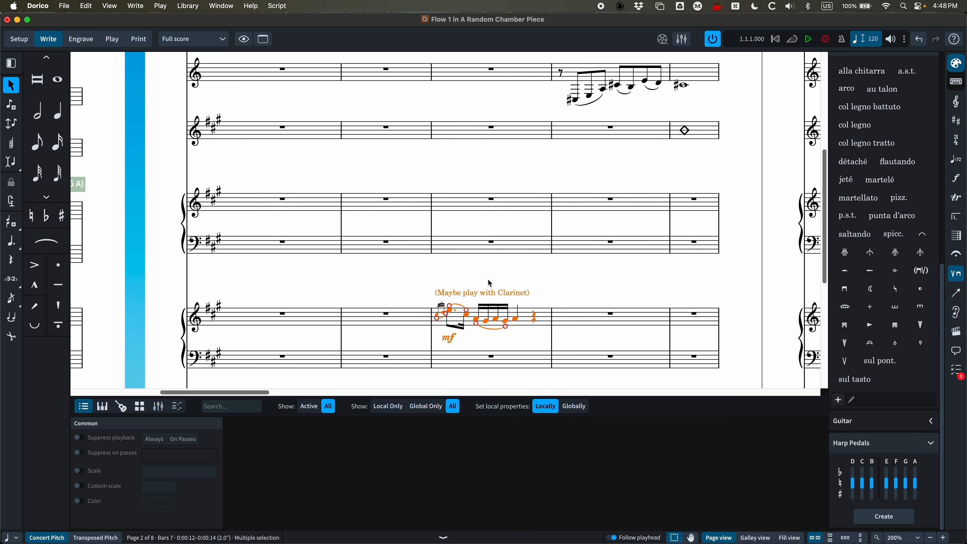
Run the Cue Sized script on the piano's whole bar 7 passage, check the script list, and deselect the music.
key(Escape)
click(540, 319)
key(super+shift+a)
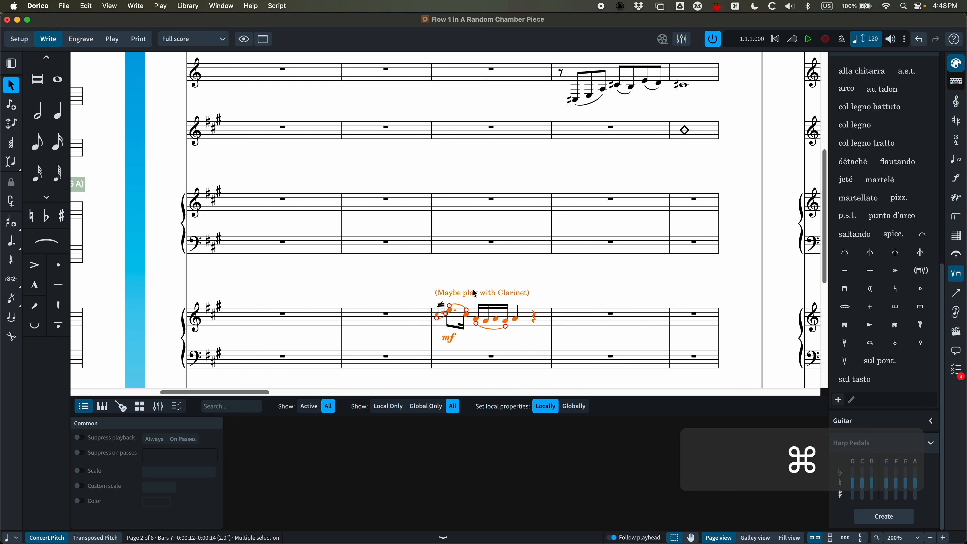
click(278, 6)
click(282, 22)
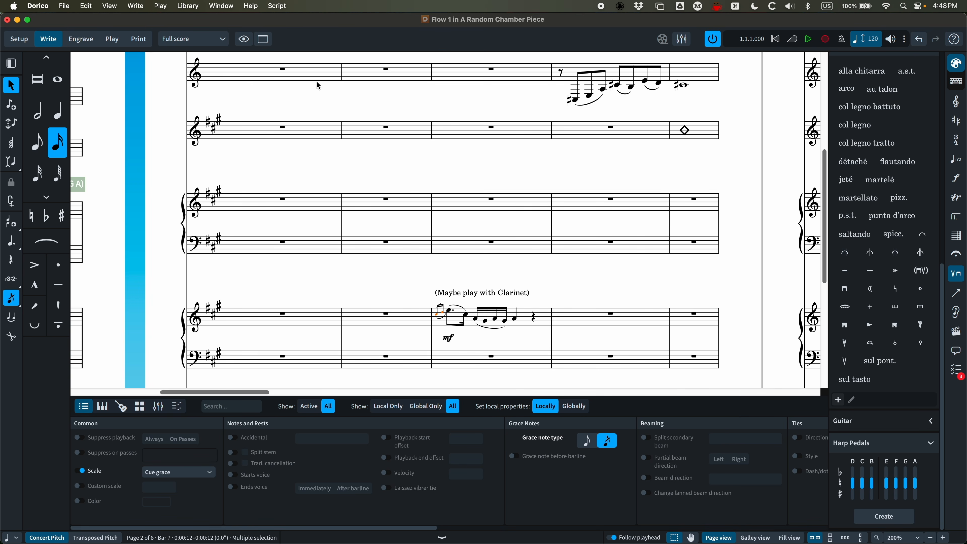
click(278, 5)
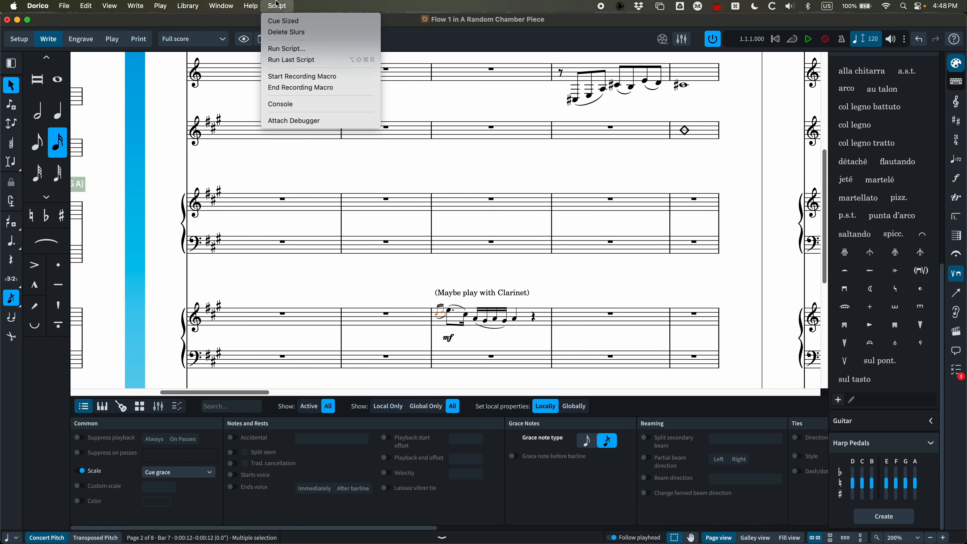
click(278, 5)
click(559, 284)
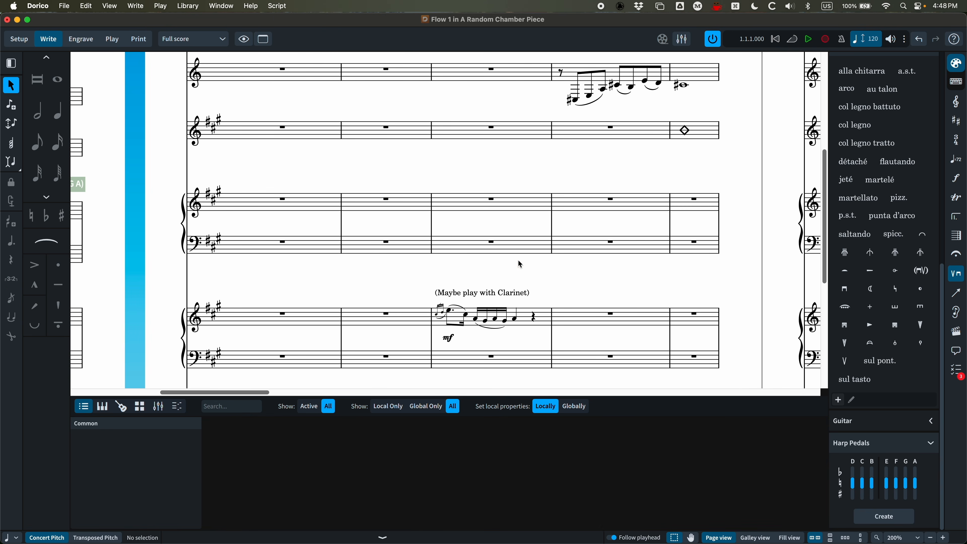
Hide the lower zone and open the Key Commands page of the preferences.
click(382, 538)
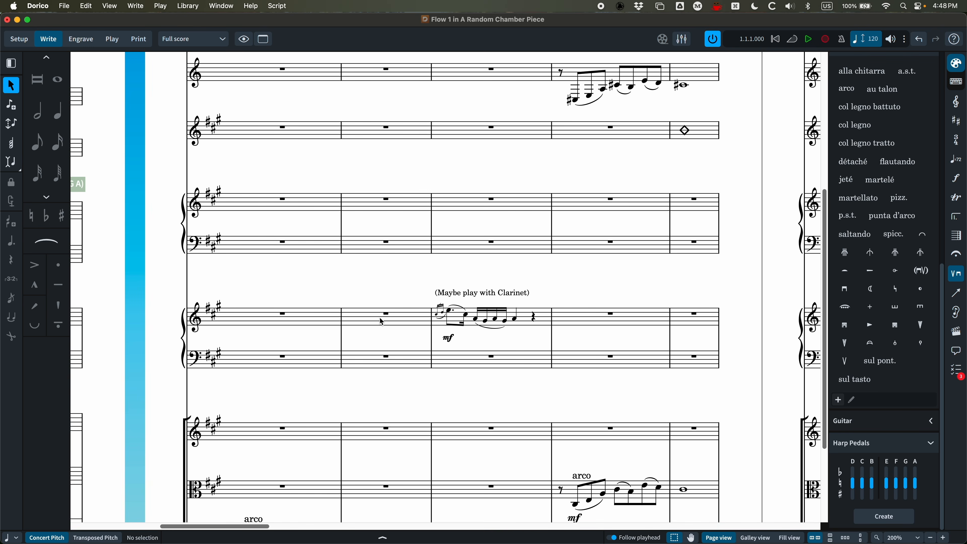
click(34, 6)
click(49, 38)
drag(408, 98, 408, 82)
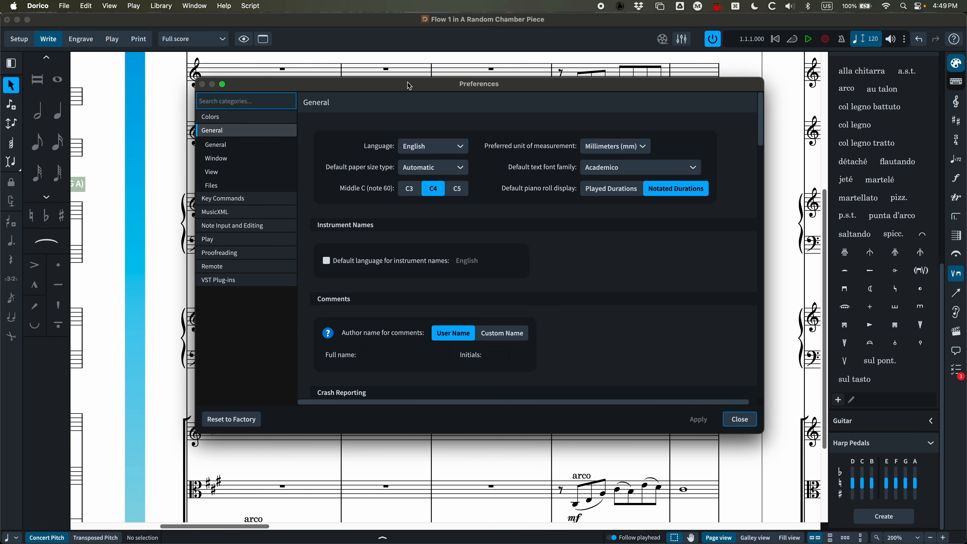
mouse_move(410, 86)
mouse_down()
mouse_move(397, 81)
mouse_move(424, 91)
mouse_up()
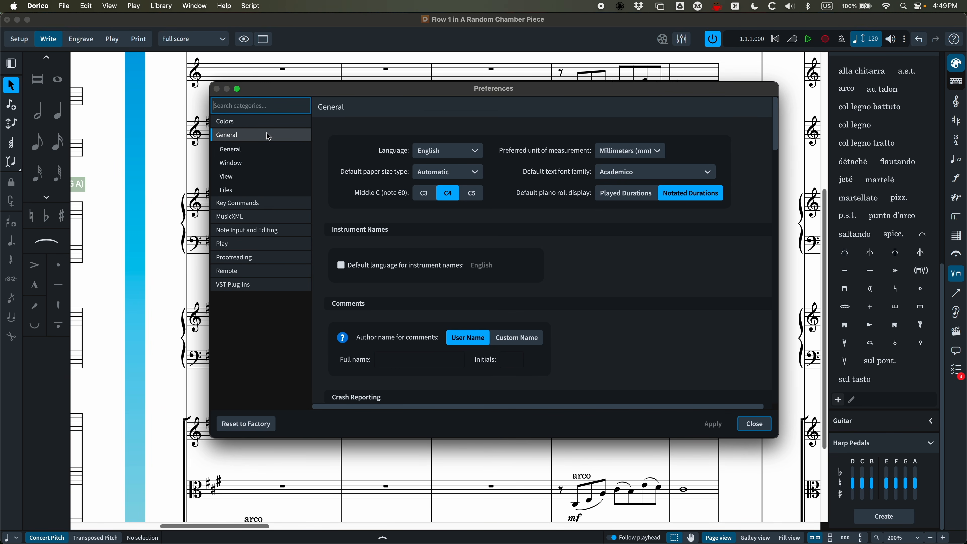
drag(498, 94, 495, 90)
click(237, 200)
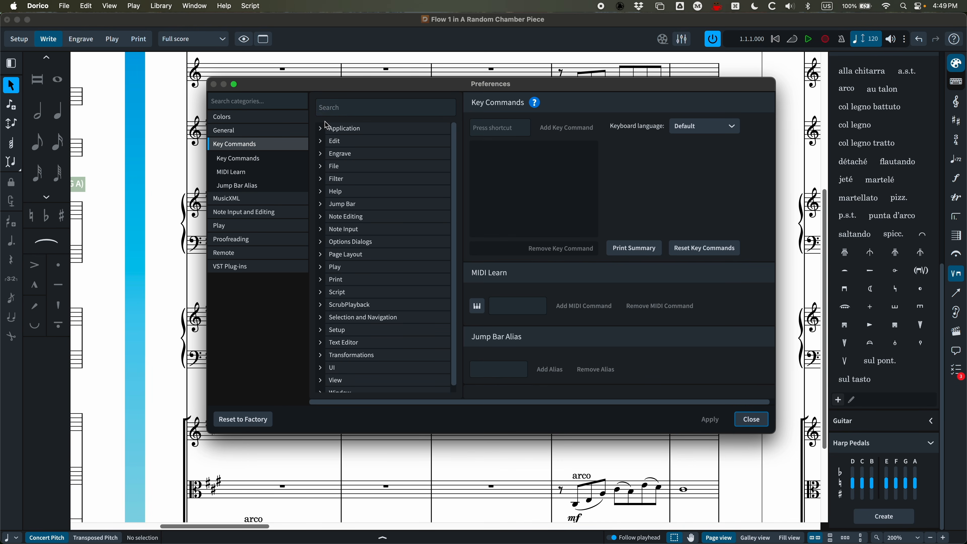
Browse the Application, Edit and Engrave key command categories and check how the script commands are named.
click(320, 127)
click(320, 128)
click(321, 142)
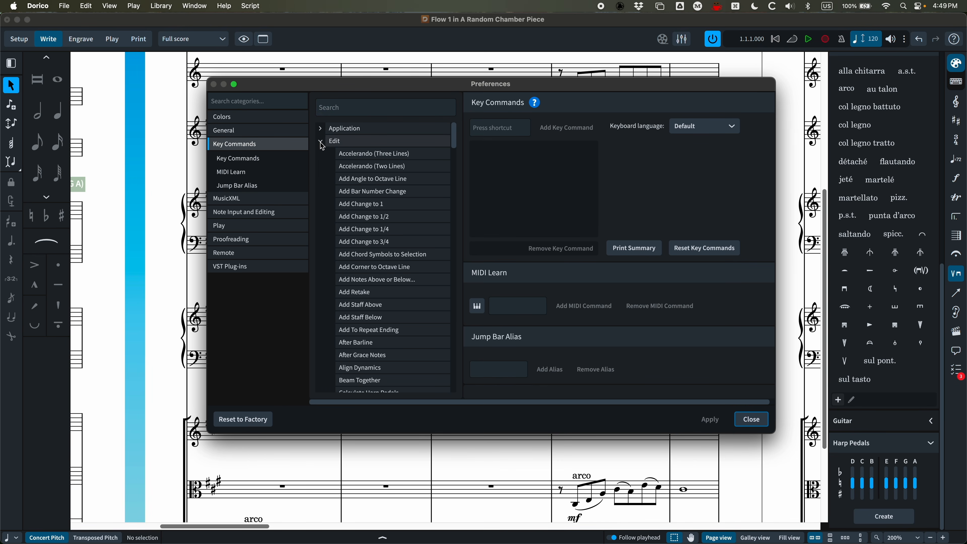
click(322, 143)
click(320, 154)
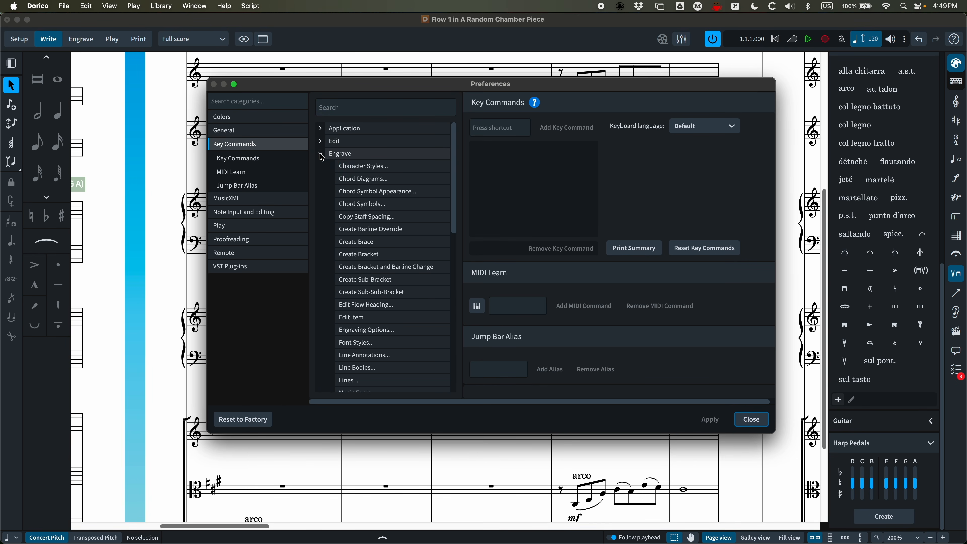
click(321, 156)
click(337, 110)
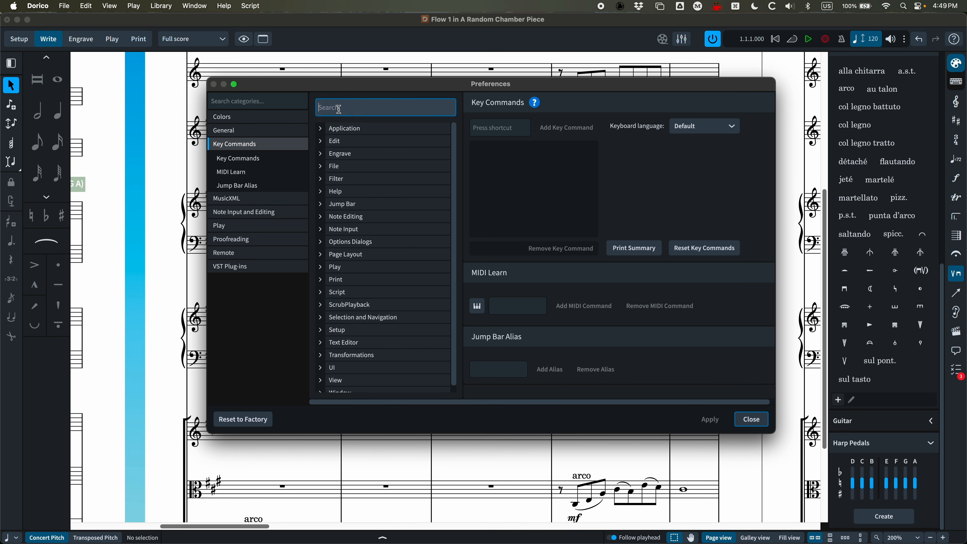
click(253, 6)
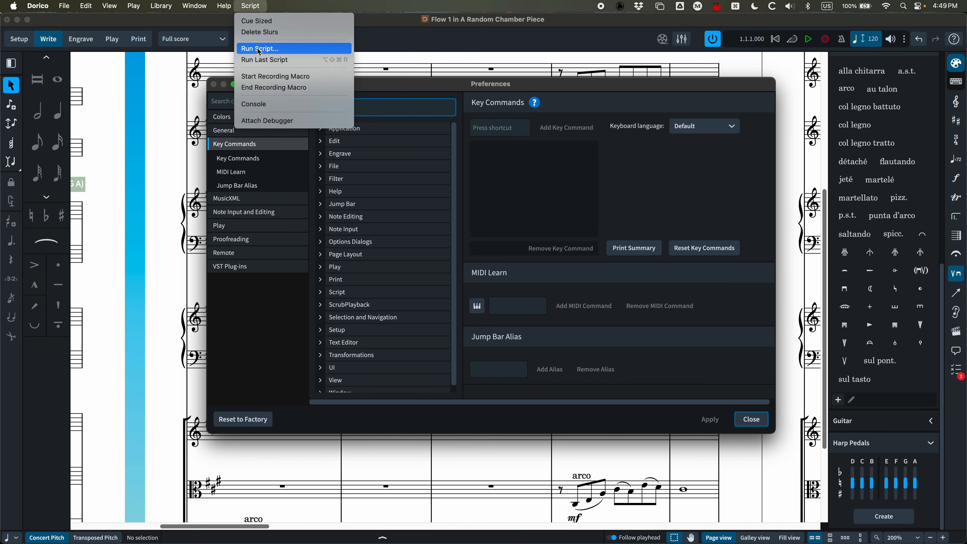
click(259, 5)
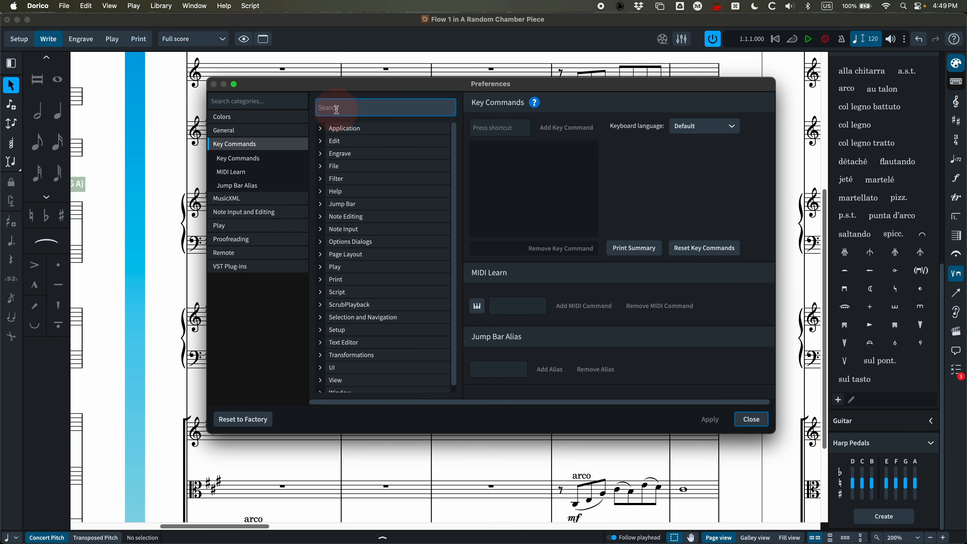
Search the key commands for "run" and check the shortcut assigned to Run Last Script.
text(run)
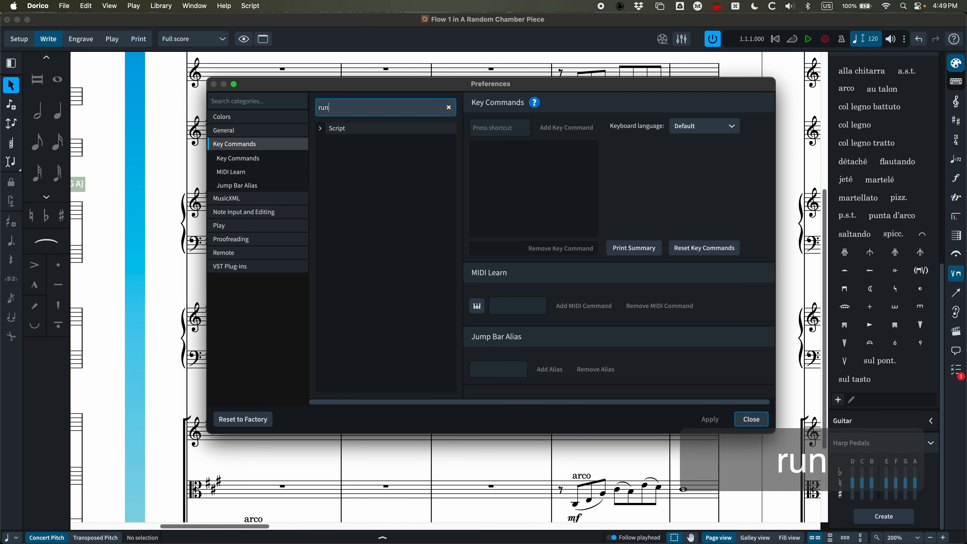
click(321, 129)
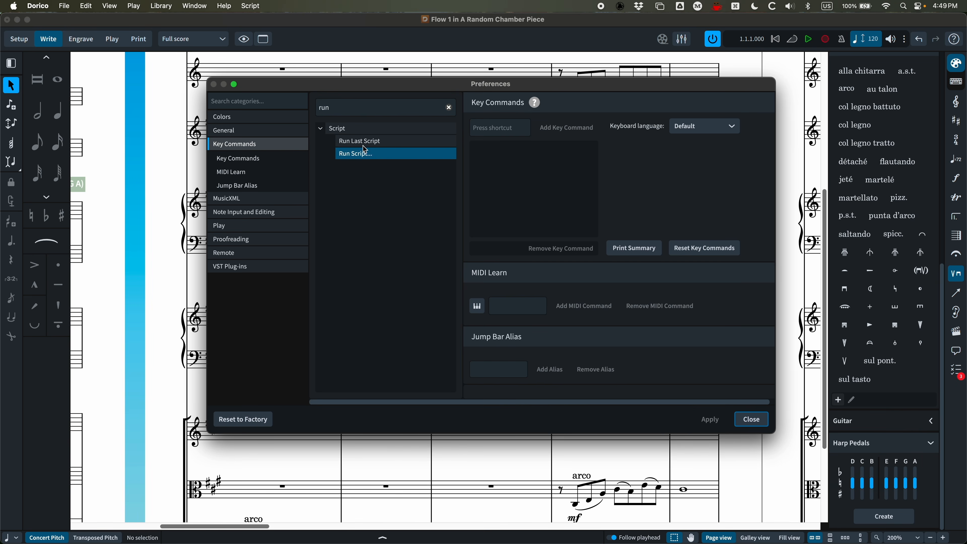
click(363, 142)
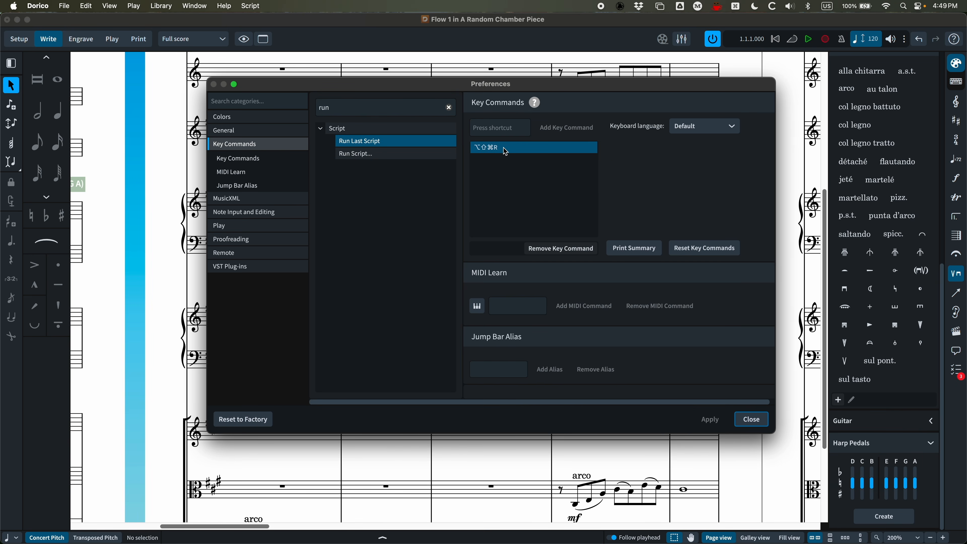
Add Control+Option+R as the key command for Run Script and close the preferences.
click(356, 154)
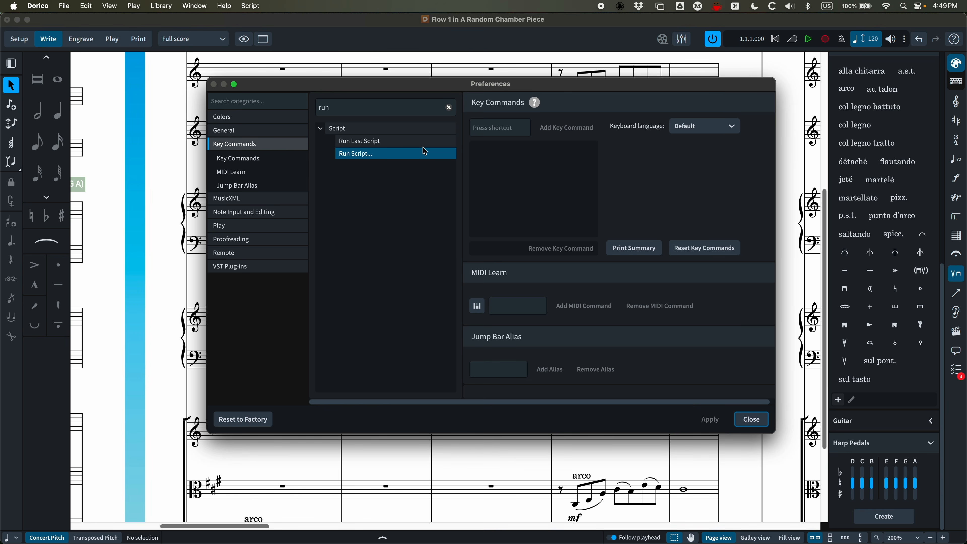
click(498, 127)
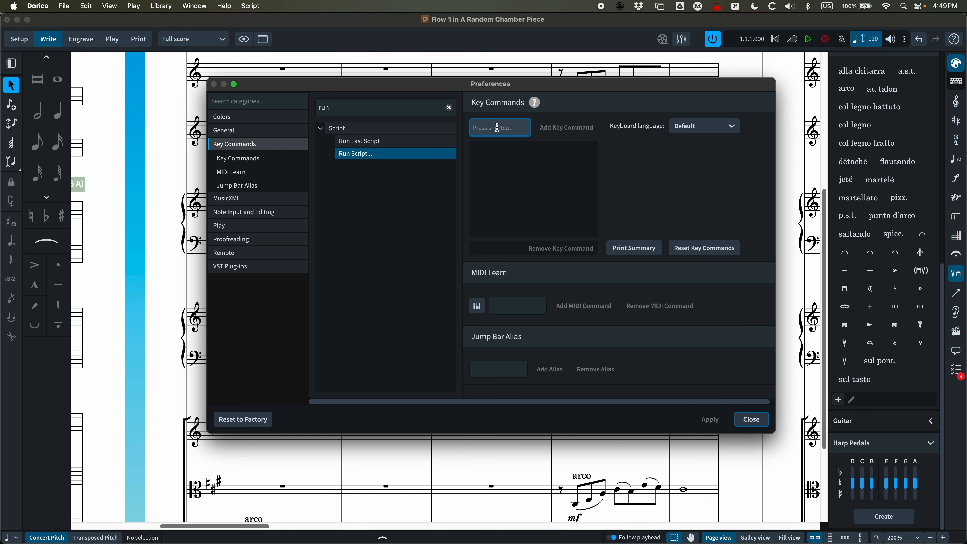
key(ctrl+alt+r)
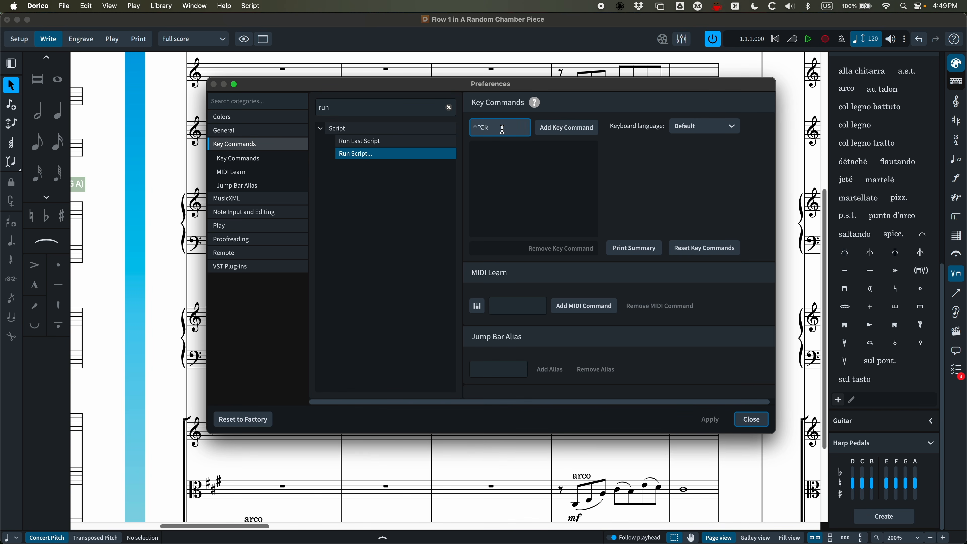
click(561, 128)
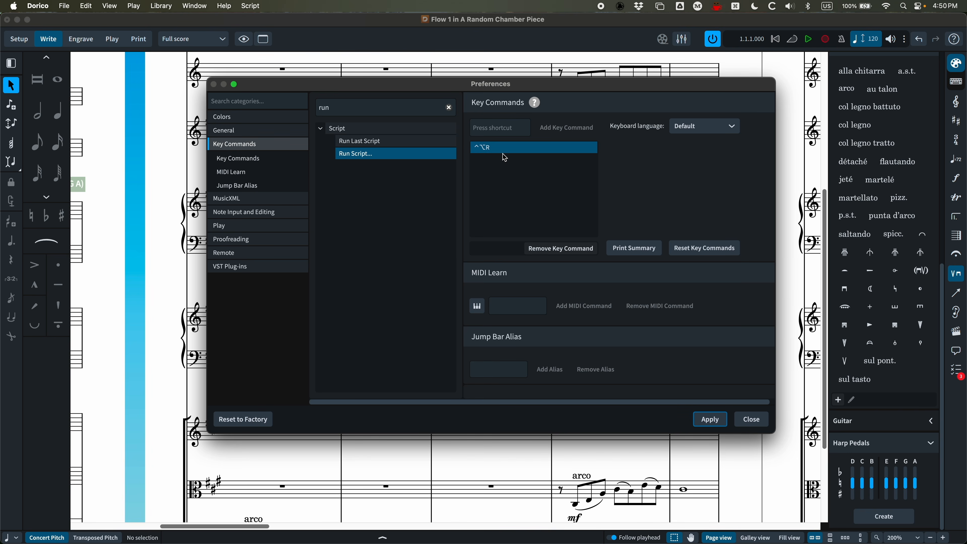
click(759, 423)
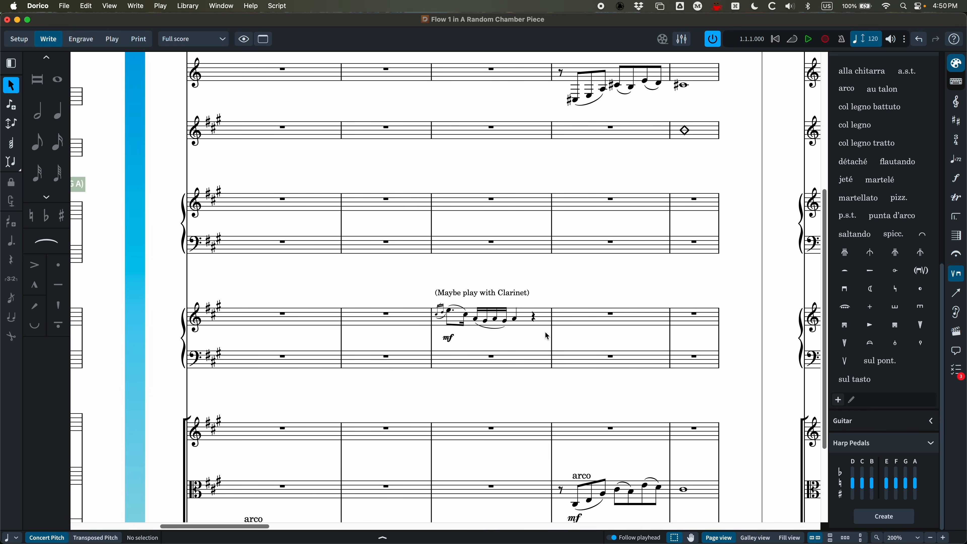
Select the viola passage in bar 8 and run the Delete Slurs.lua script on it.
scroll(547, 336, down, 4)
click(614, 369)
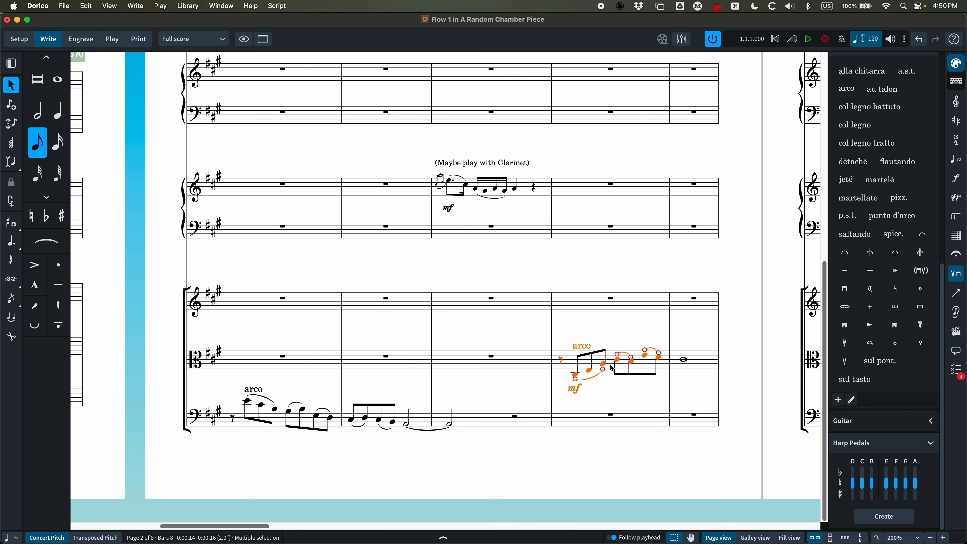
key(ctrl+alt+r)
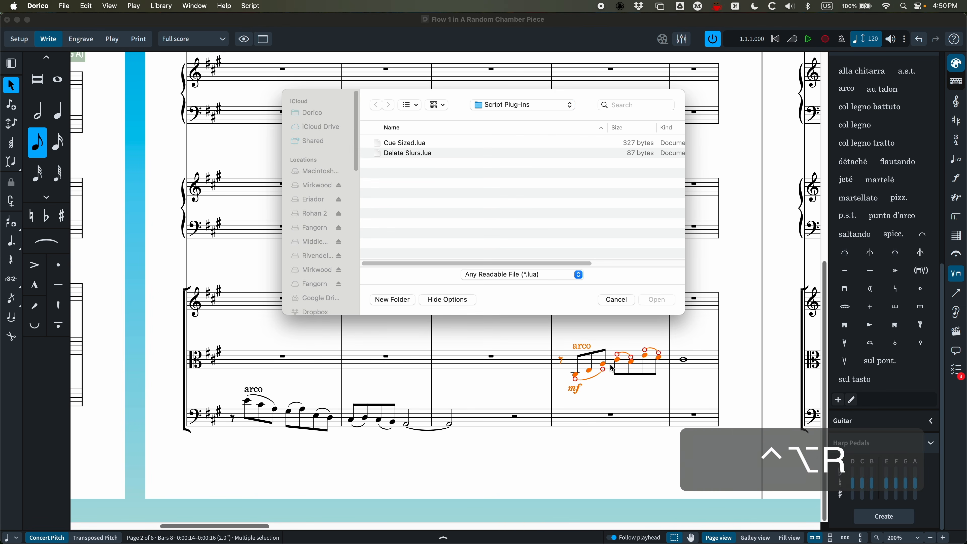
drag(464, 99, 436, 82)
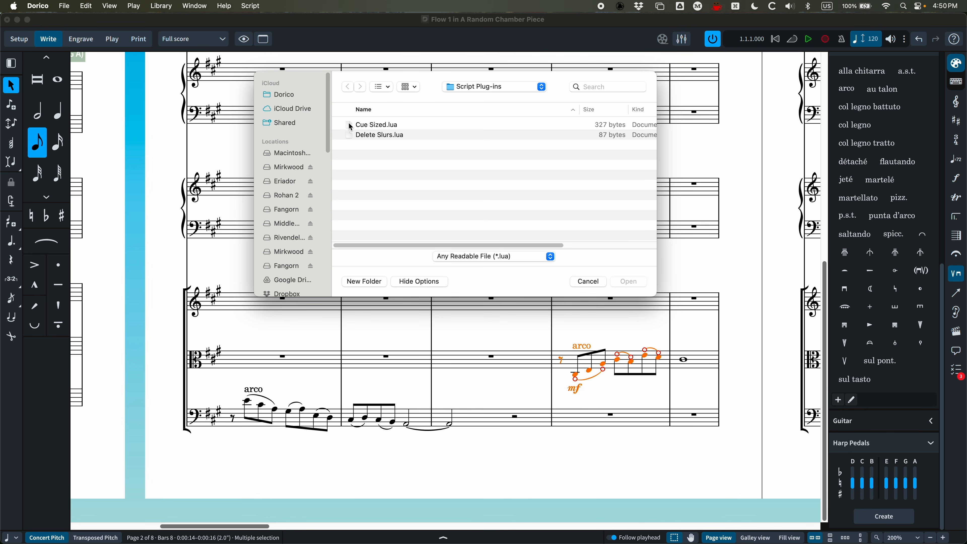
click(353, 135)
click(636, 283)
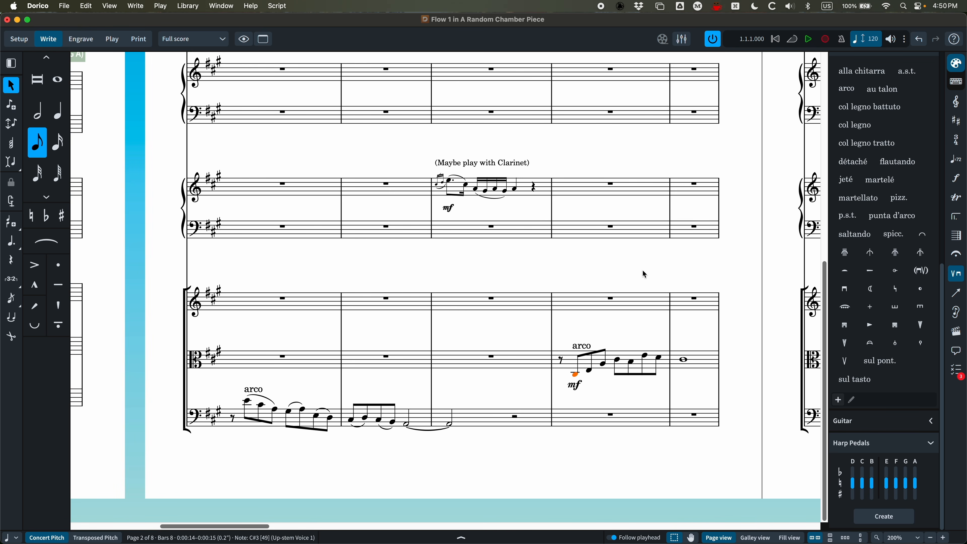
Hide the playing techniques panel and clear the note selection in the score.
key(super+minus)
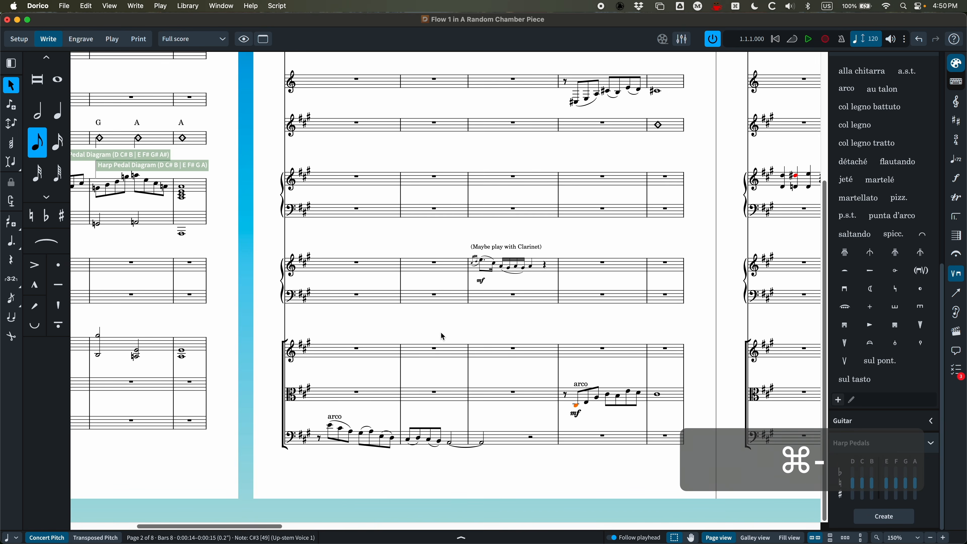
scroll(443, 336, up, 1)
scroll(441, 331, up, 5)
scroll(441, 331, left, 10)
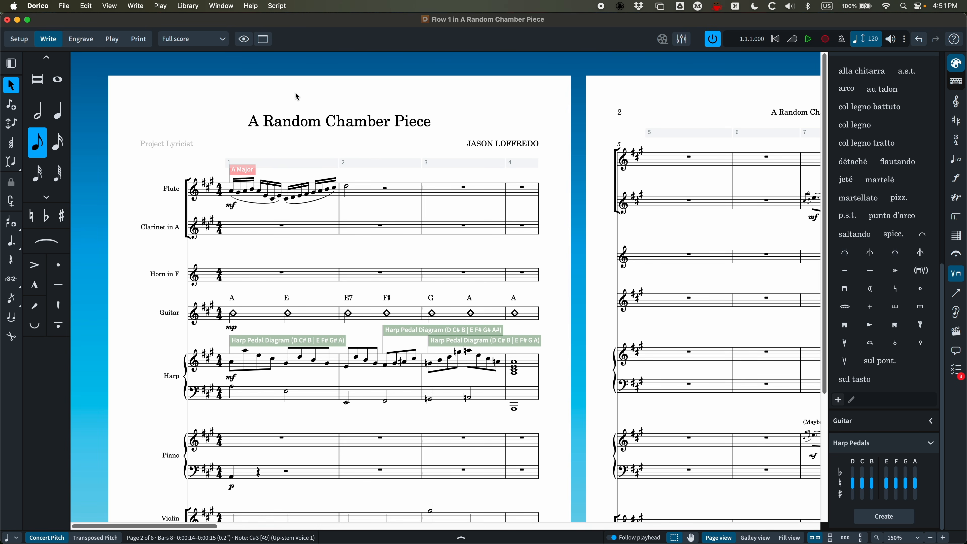
click(957, 273)
click(277, 102)
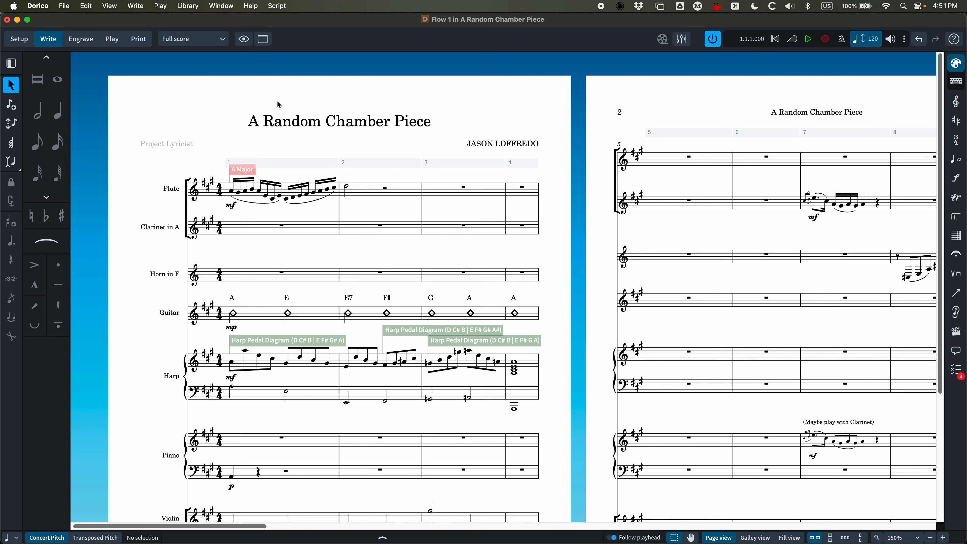
Open the jump bar and switch between its Commands and Go To modes.
scroll(518, 303, down, 3)
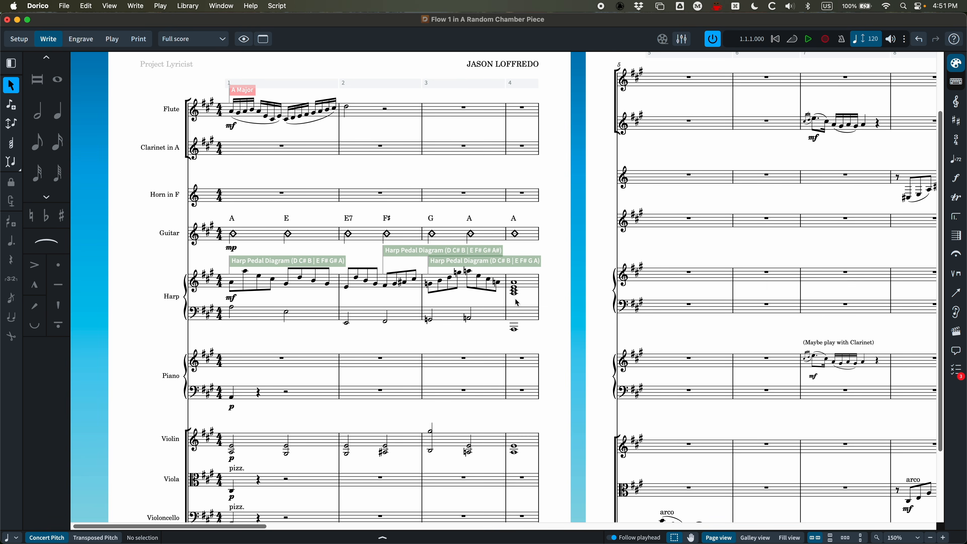
scroll(518, 303, down, 2)
scroll(558, 331, right, 4)
scroll(558, 332, down, 3)
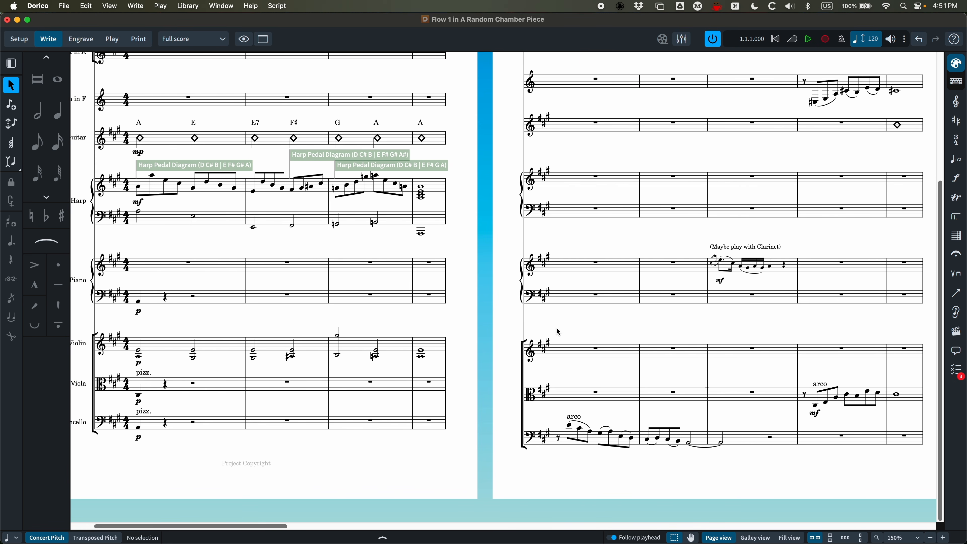
scroll(559, 331, right, 2)
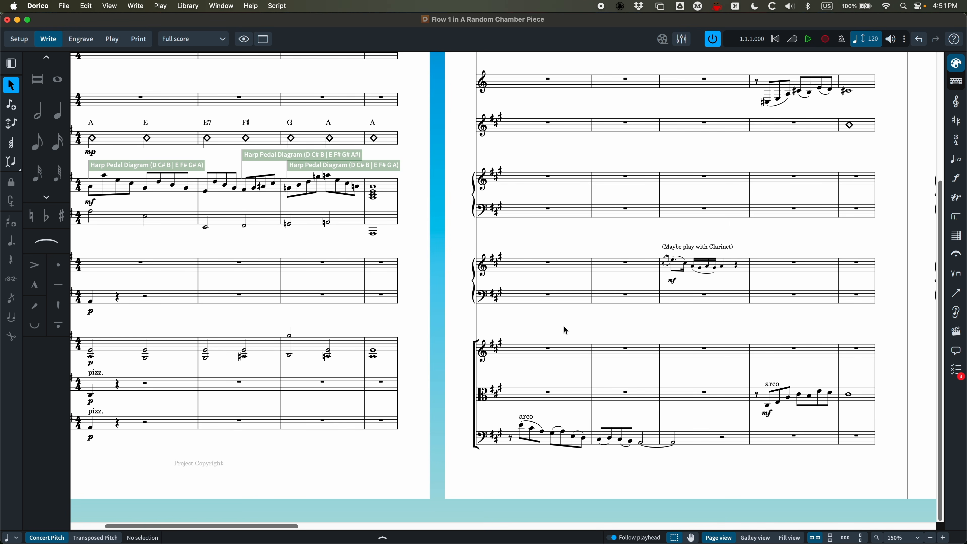
key(j)
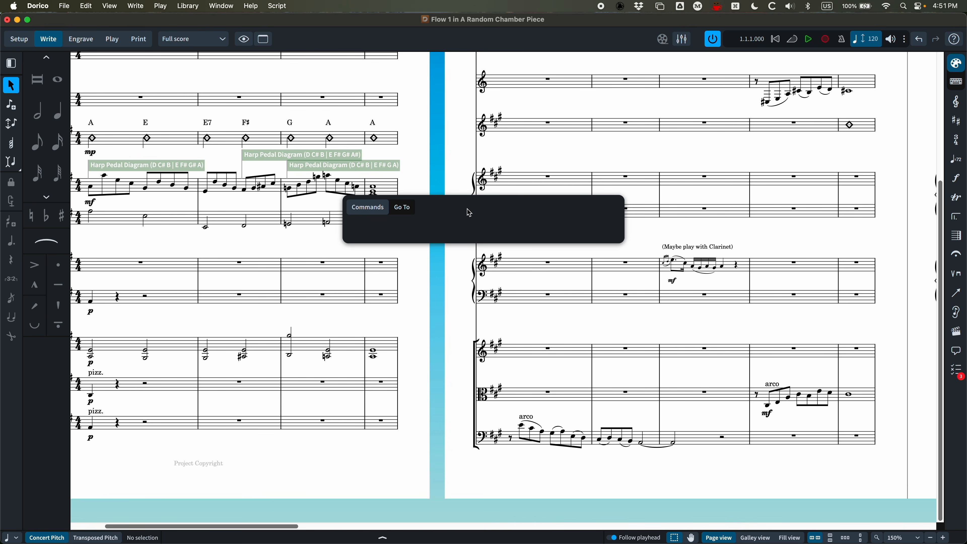
key(ctrl+1)
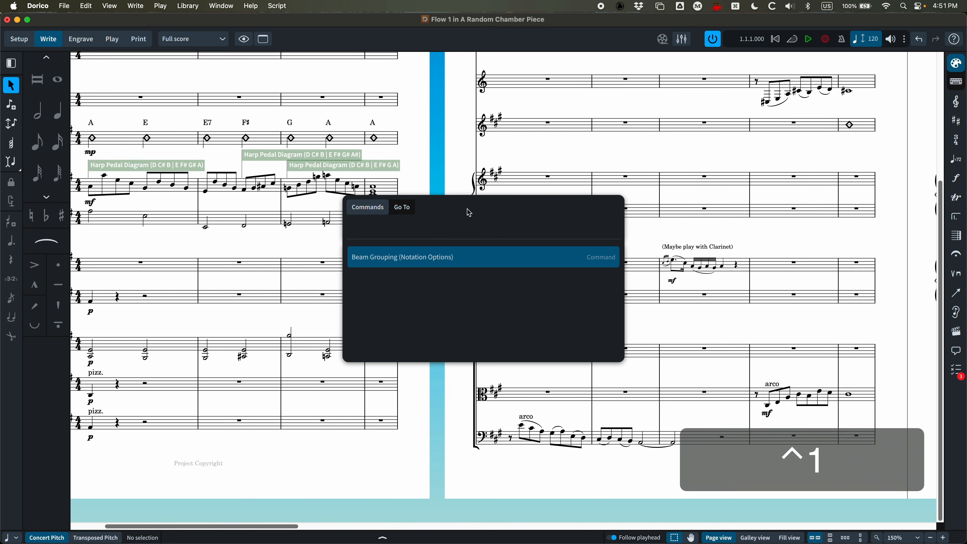
key(ctrl+2)
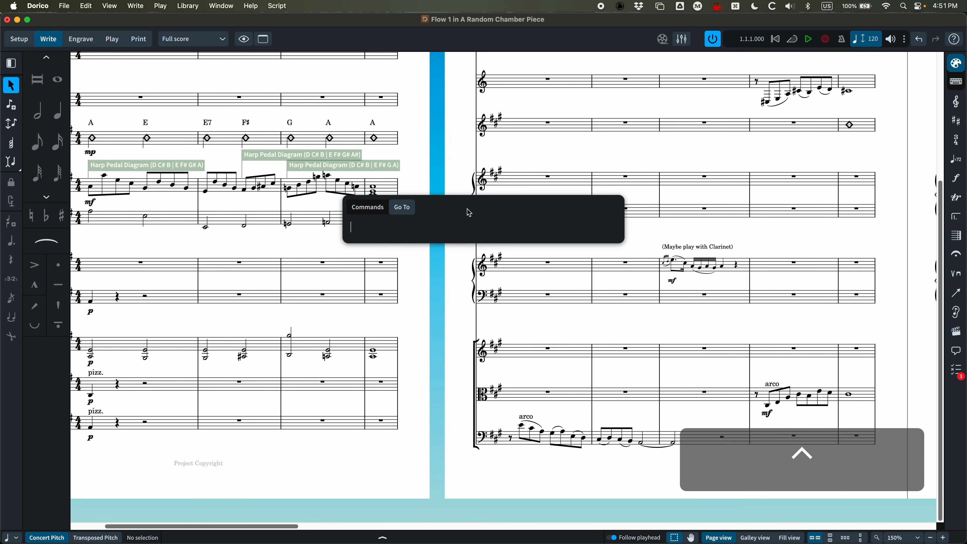
Search the jump bar commands for "beam", view the Beam Grouping page of Notation Options, and close it.
key(ctrl+1)
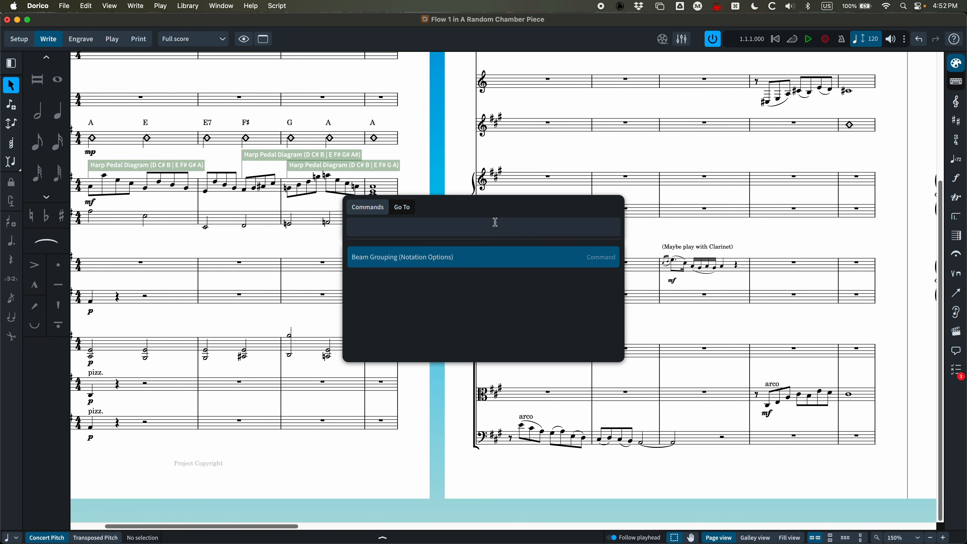
text(bea)
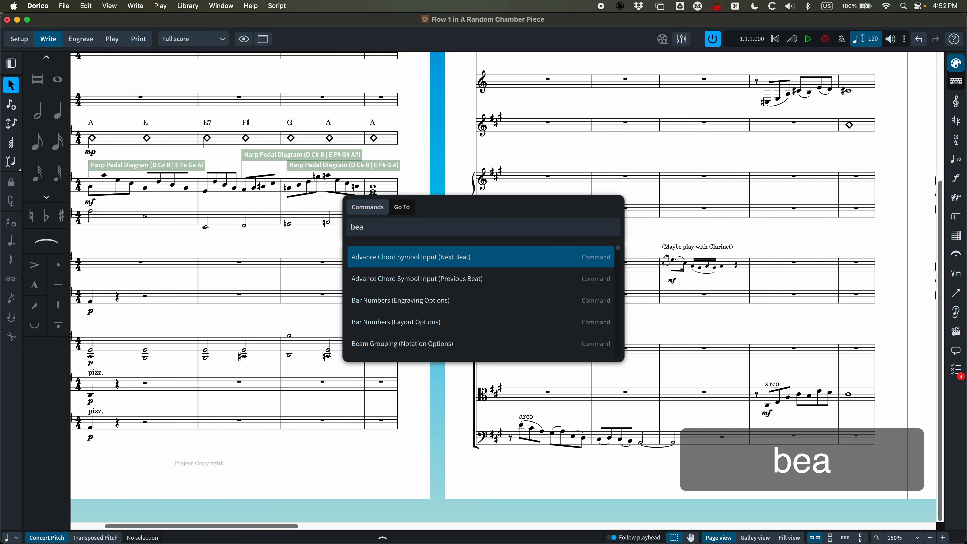
text(m)
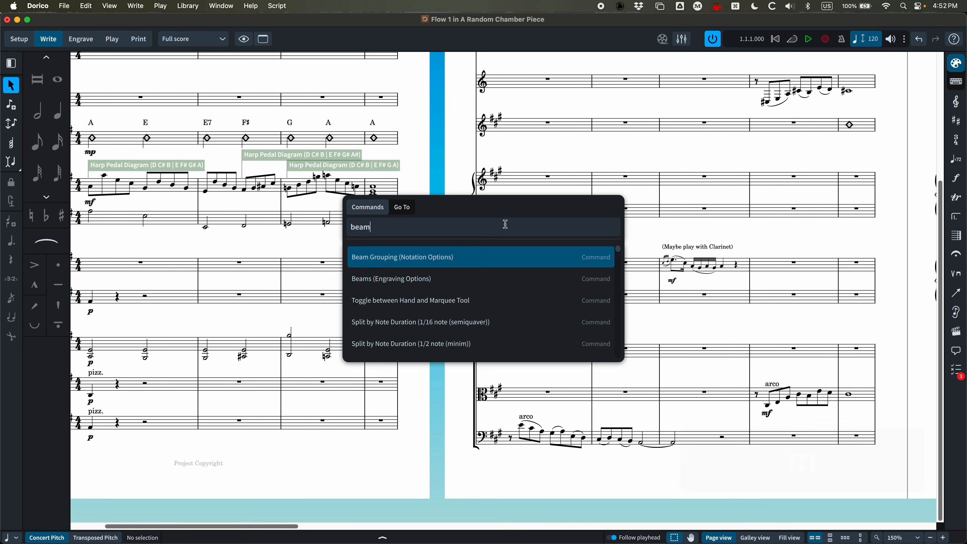
scroll(463, 263, down, 5)
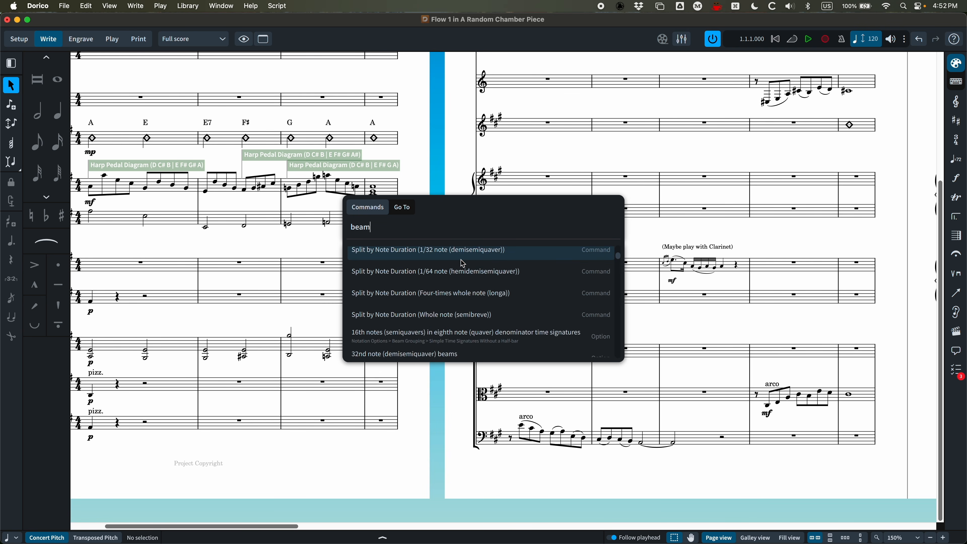
scroll(463, 267, up, 5)
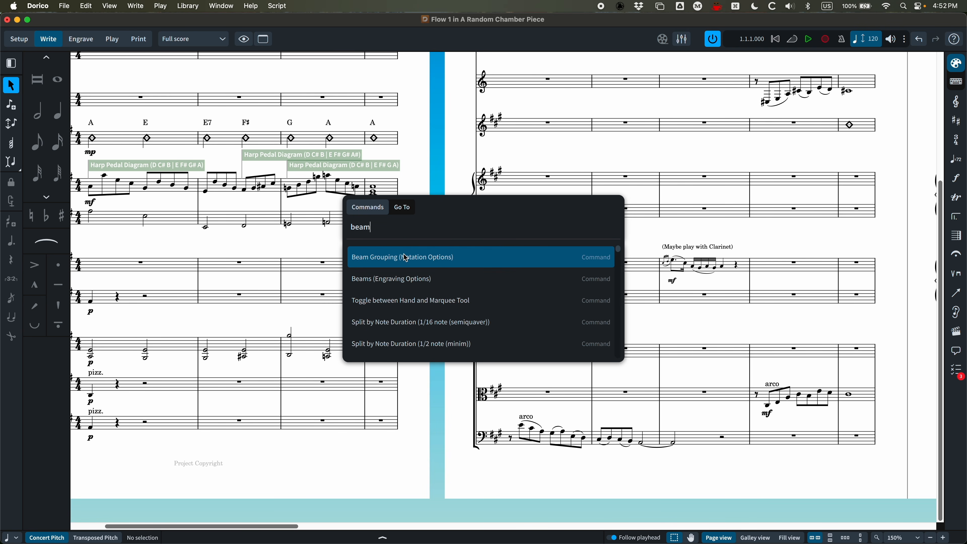
click(396, 262)
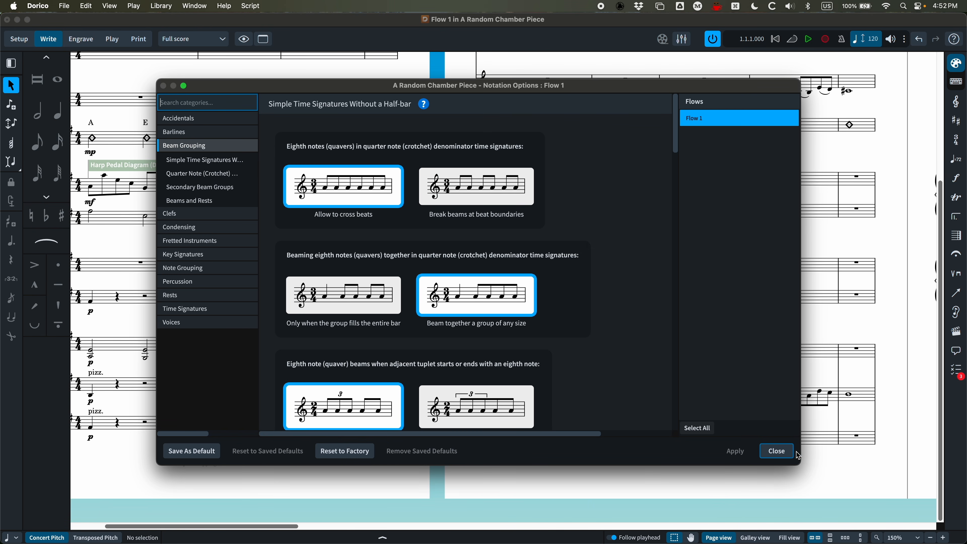
click(777, 451)
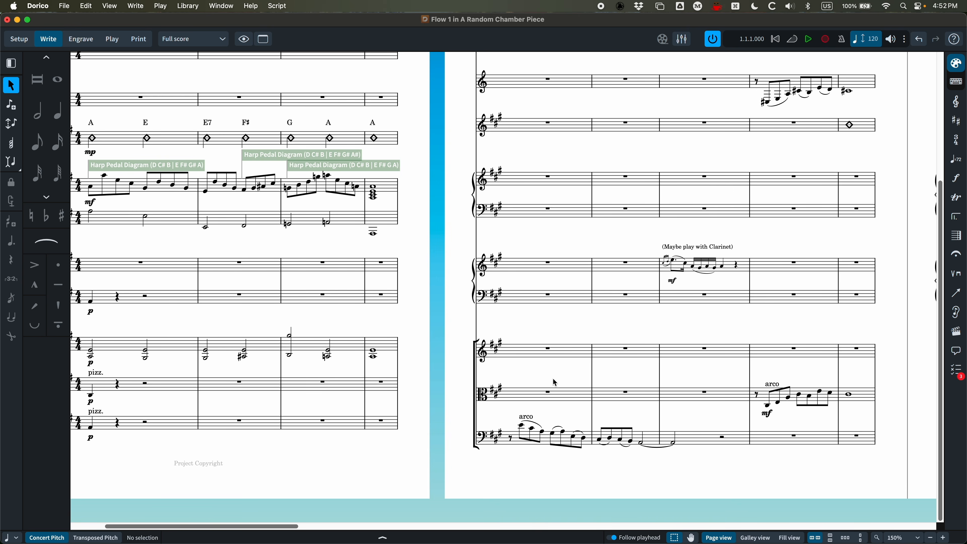
Select the first three beamed cello eighth notes in bar 5 and run Split Beam on them from the jump bar.
click(533, 445)
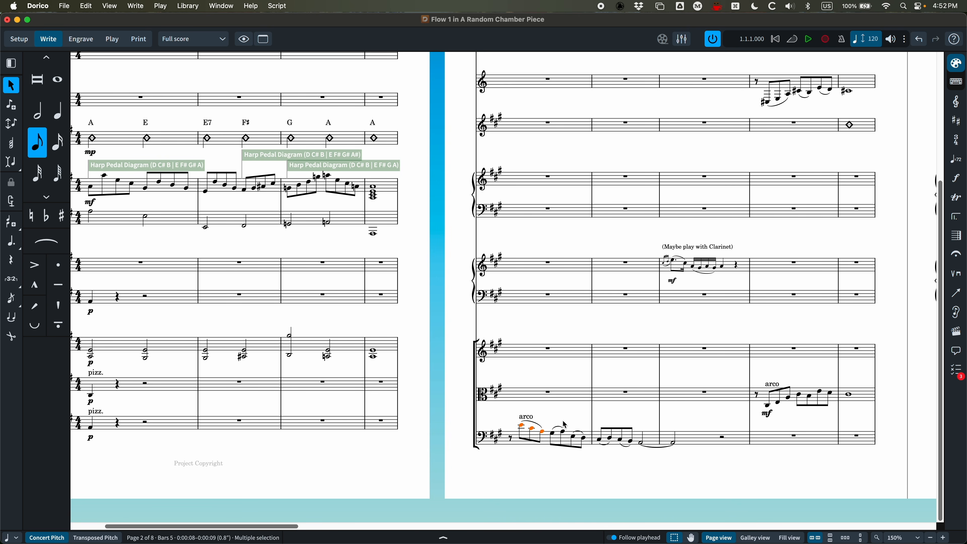
key(j)
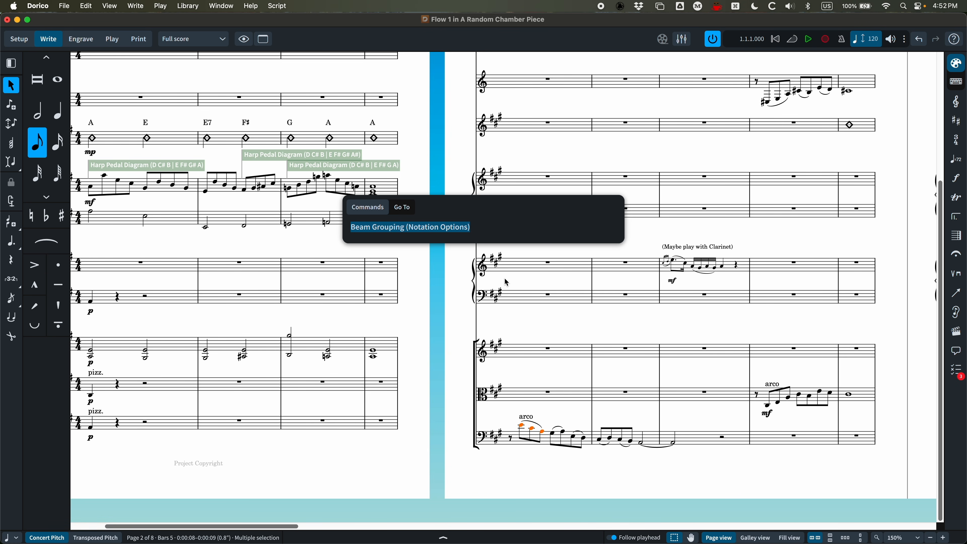
text(beams)
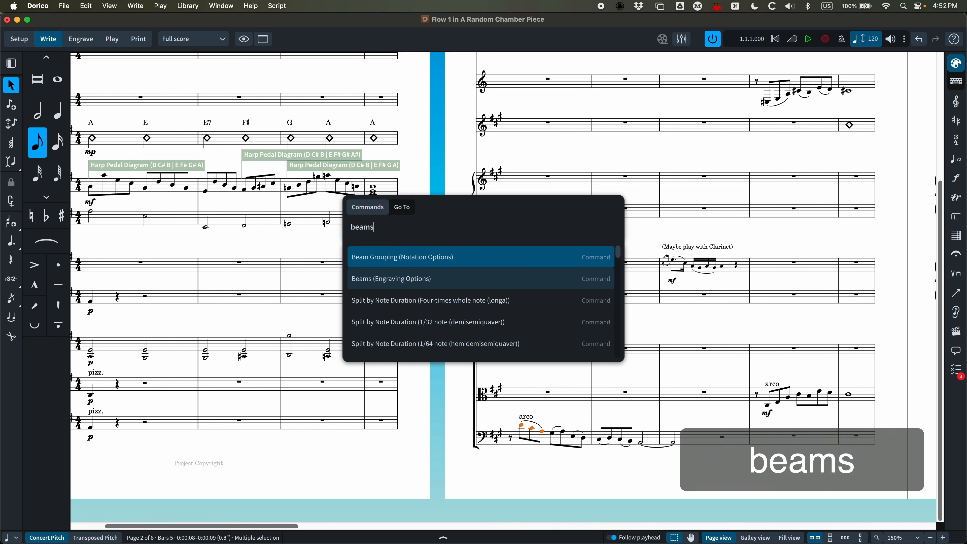
key(BackSpace)
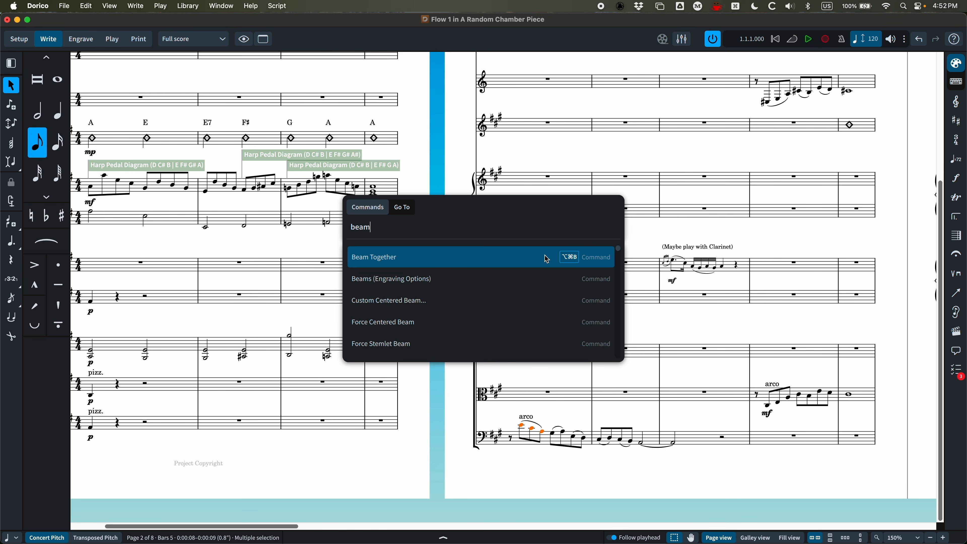
scroll(522, 267, down, 5)
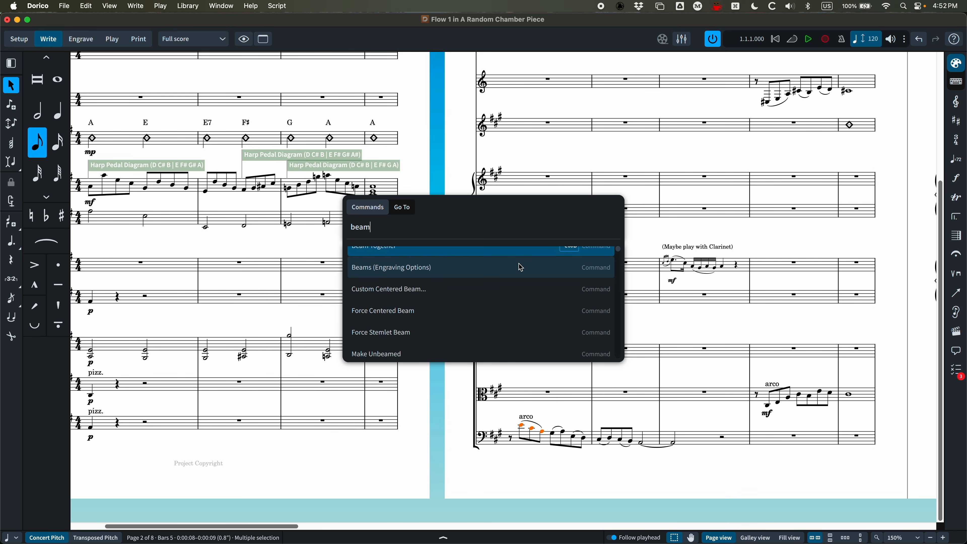
scroll(521, 268, down, 3)
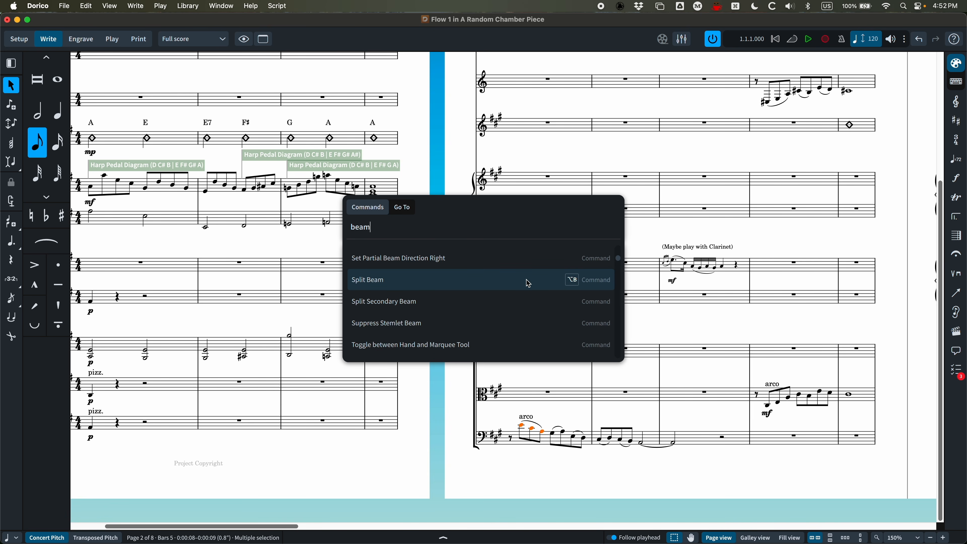
click(373, 283)
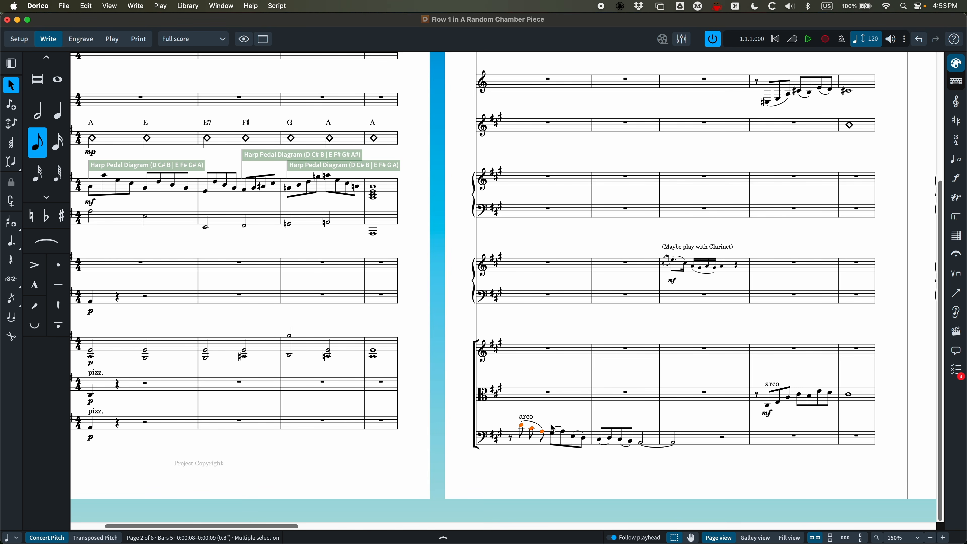
Rejoin the selected cello eighth notes by finding and running Beam Together from the jump bar.
key(j)
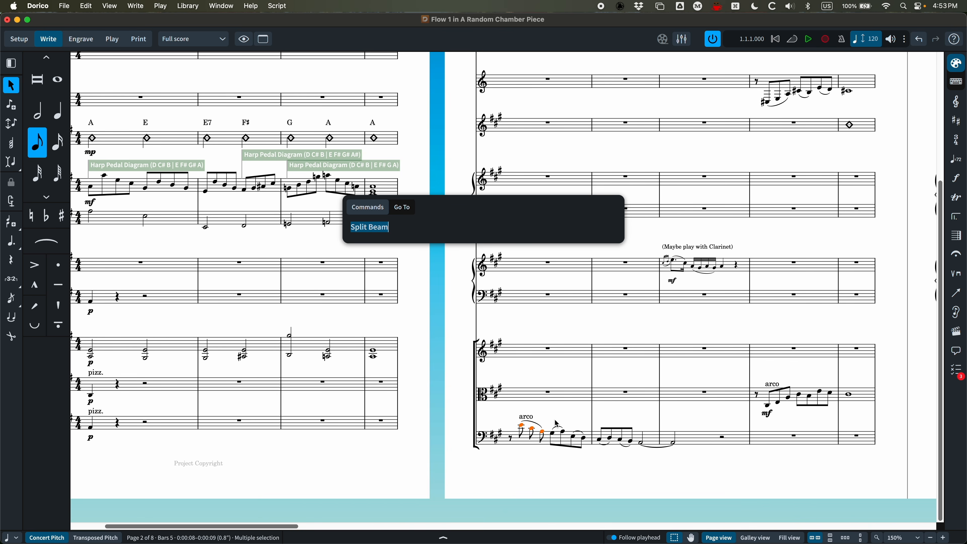
text(beam)
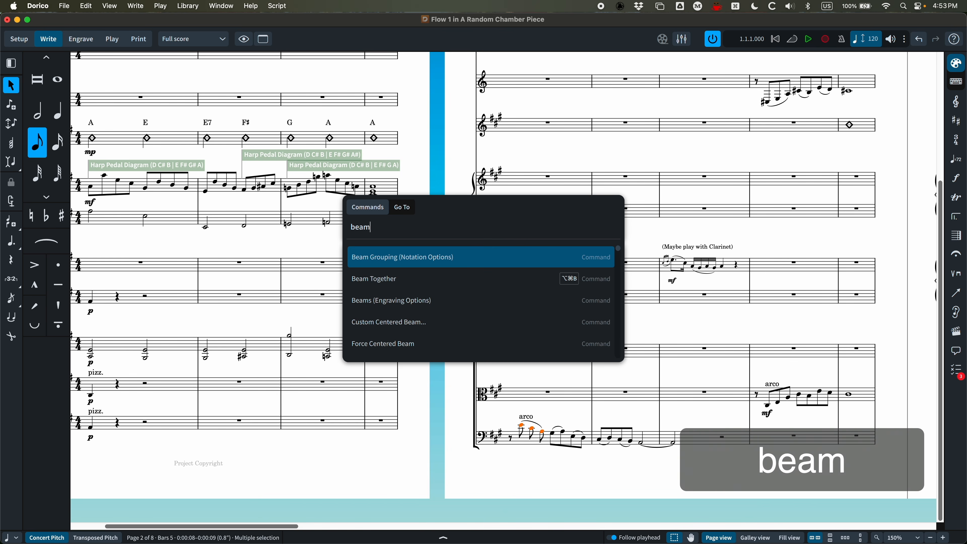
key(Down)
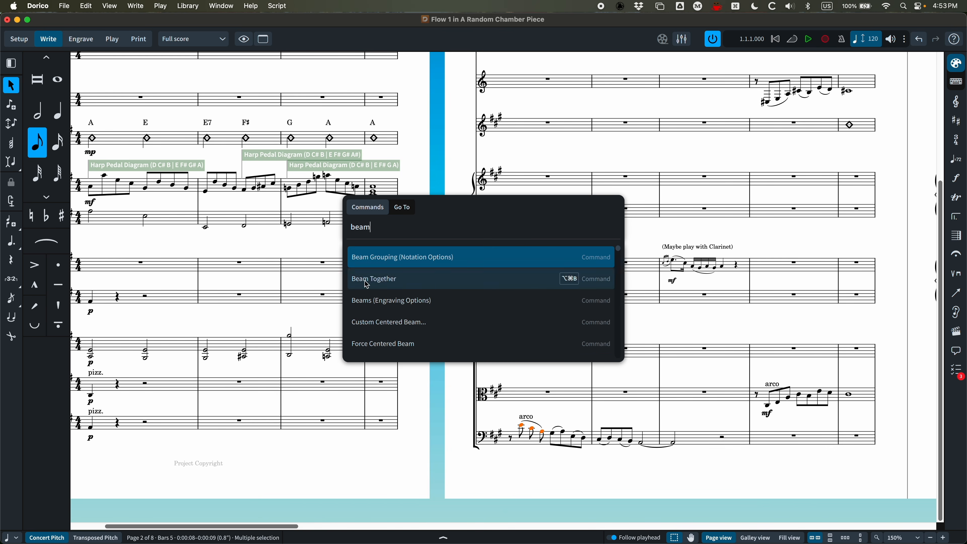
key(Return)
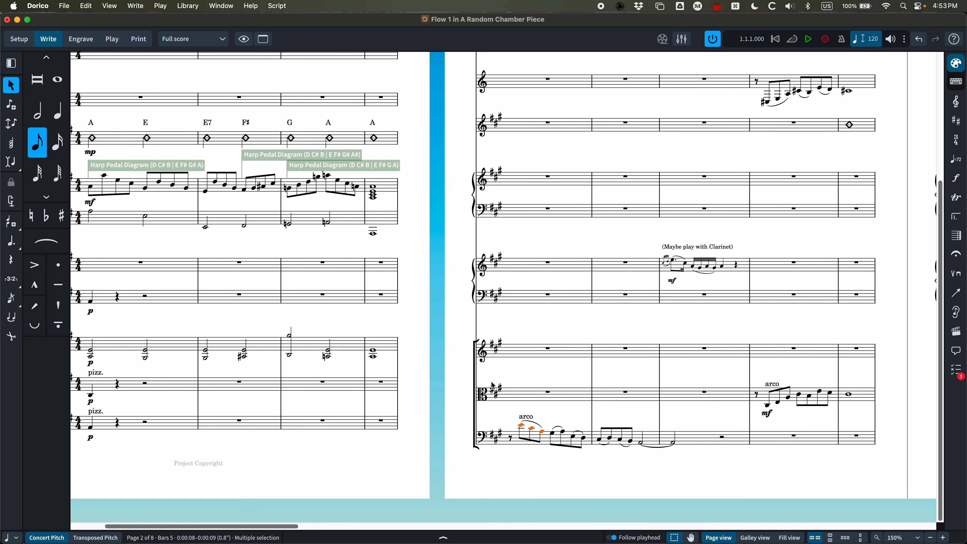
Jump to bar 23 using "b23" in the jump bar's Go To mode and view the bar at the top of its page.
key(j)
key(ctrl+2)
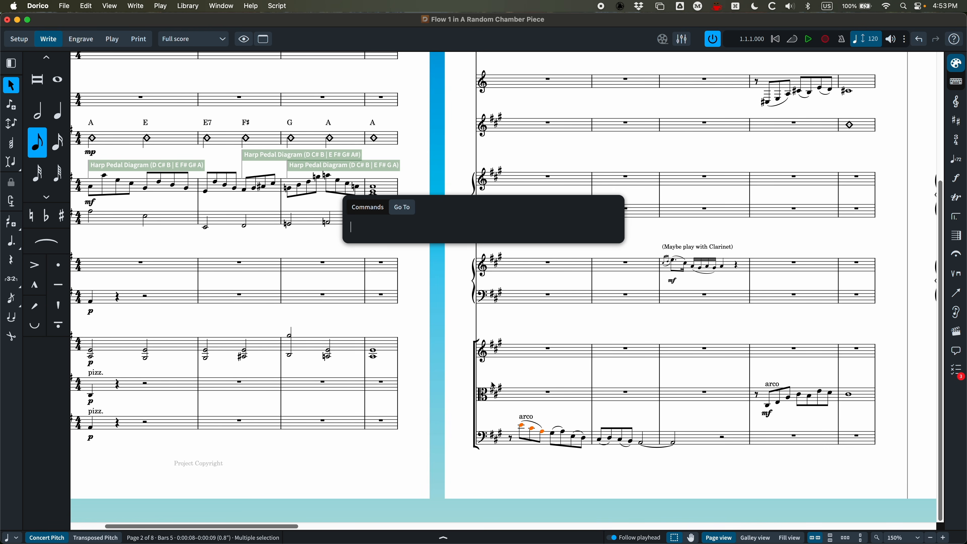
text(b23)
key(Return)
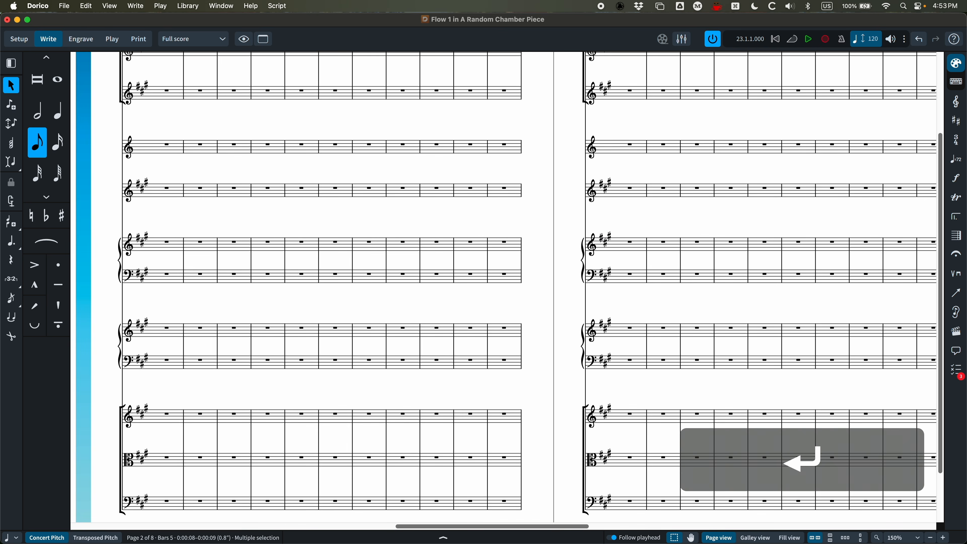
scroll(385, 398, up, 3)
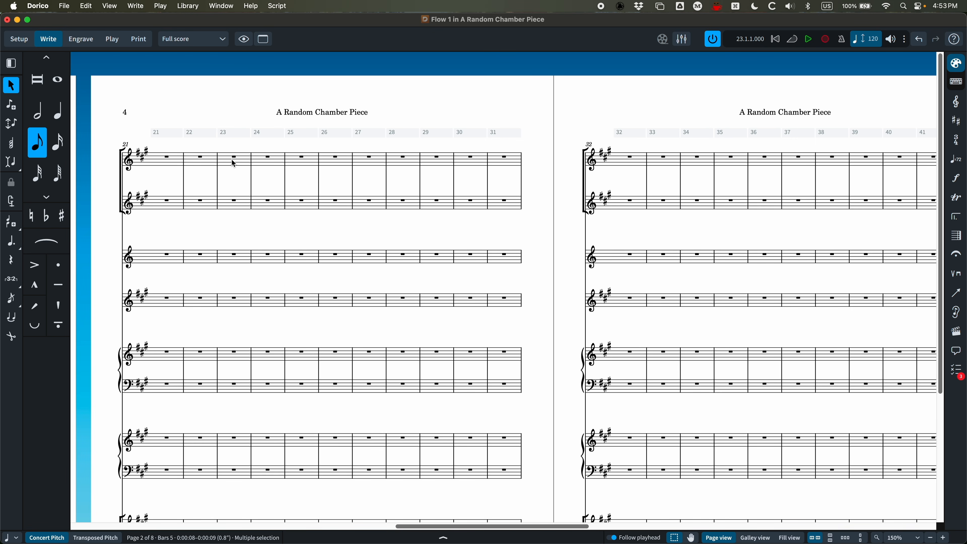
Jump to page 6 using "p6" in the jump bar's Go To mode, and return to the score's first page.
key(j)
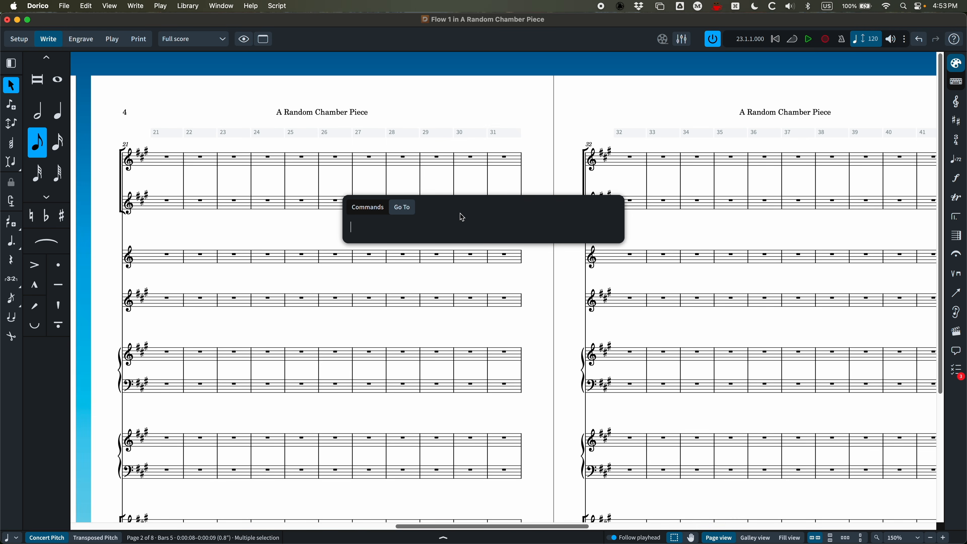
text(p6)
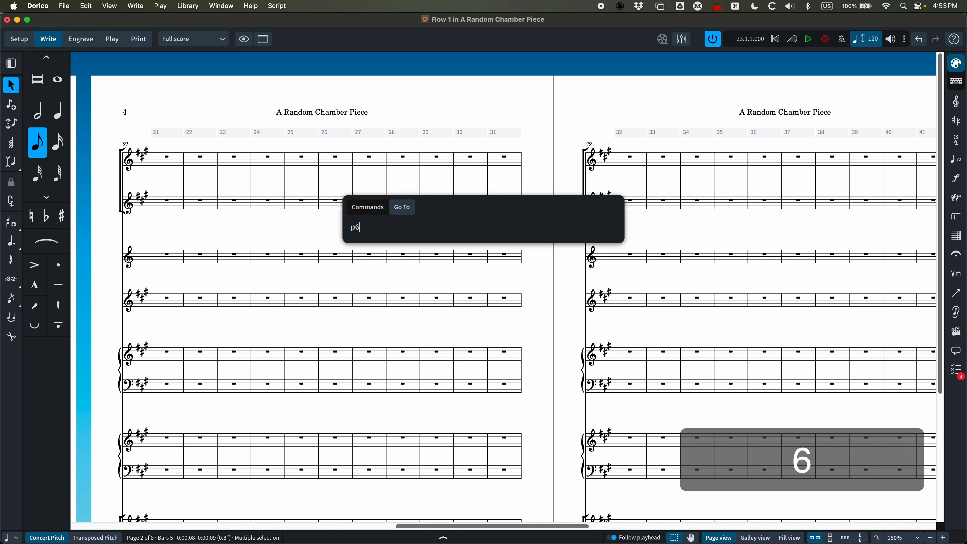
key(Return)
scroll(352, 206, left, 15)
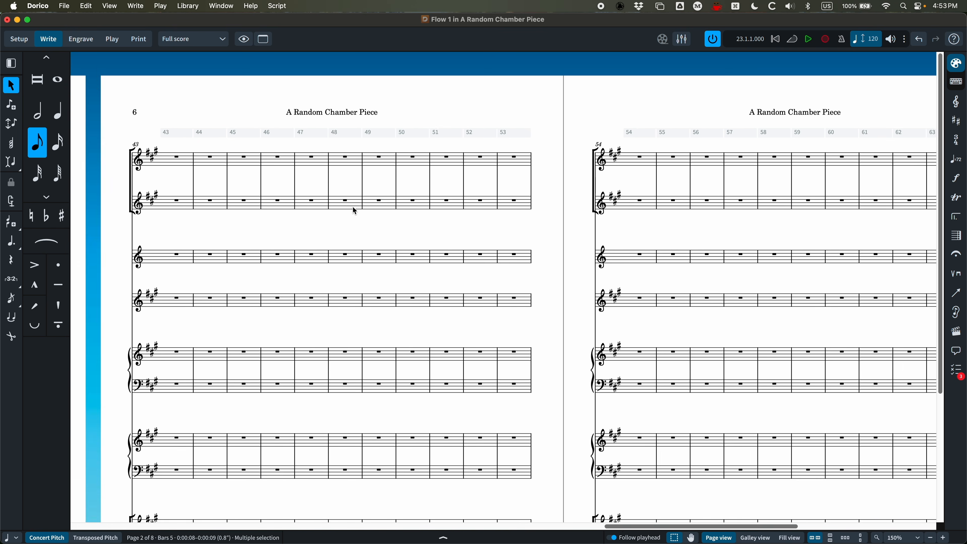
scroll(342, 215, left, 10)
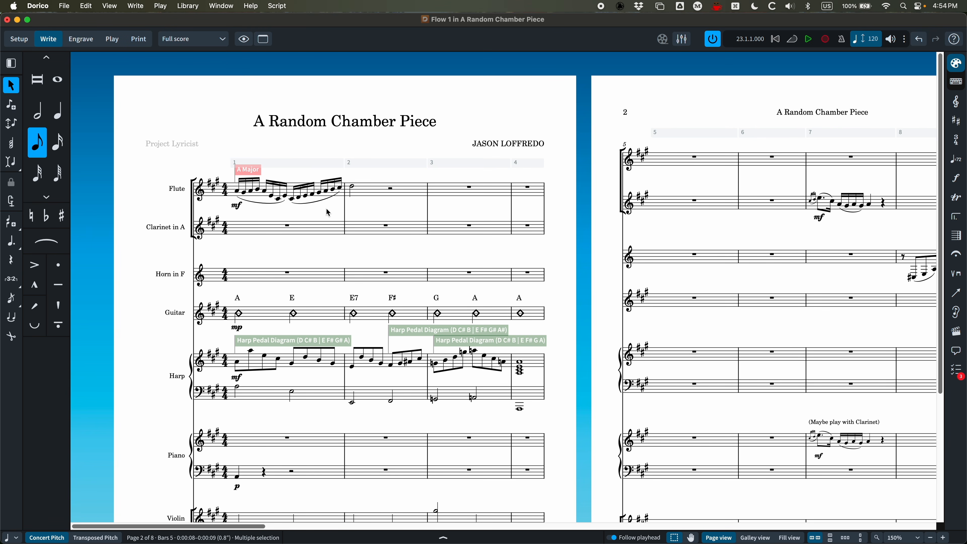
Open the Key Commands preferences, search for "scrip", and select the Run Script command in the Script category.
click(35, 6)
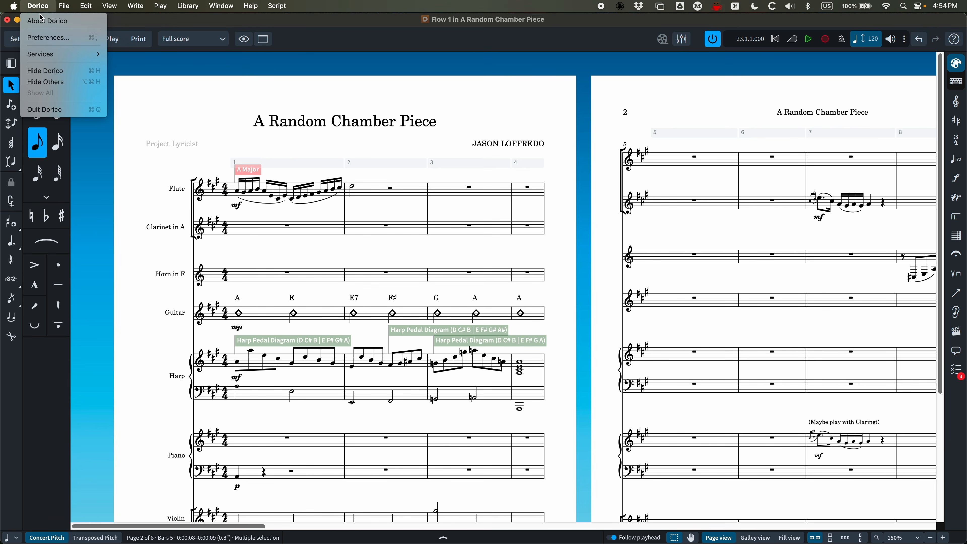
click(53, 39)
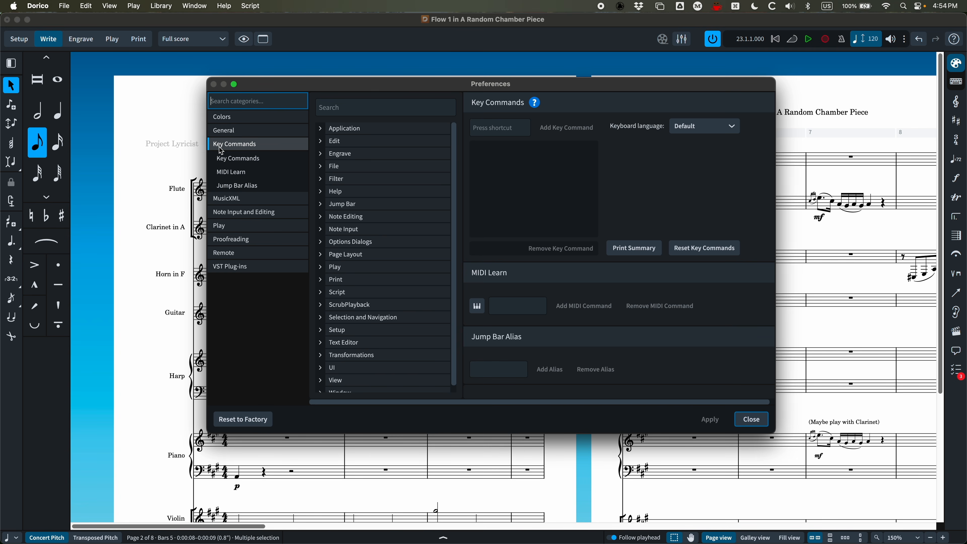
click(351, 107)
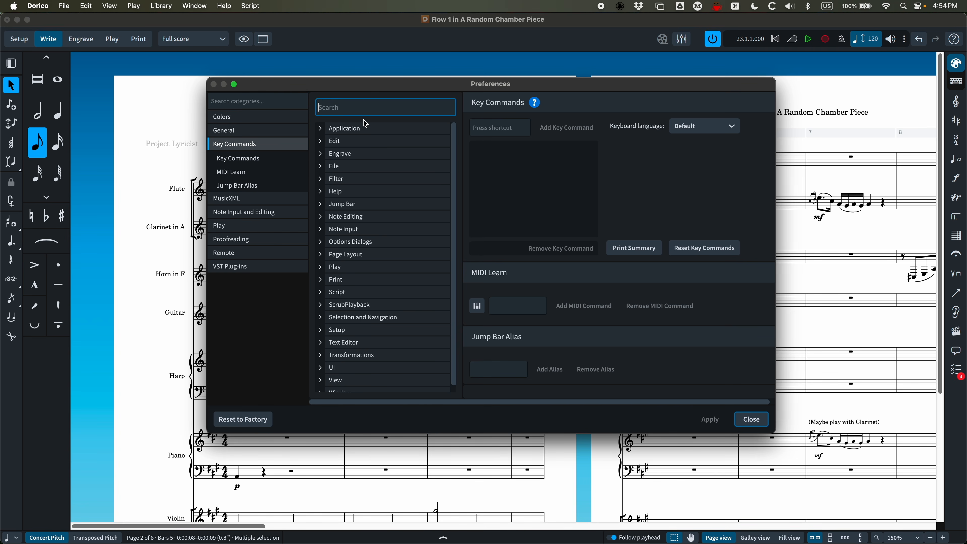
text(scrip)
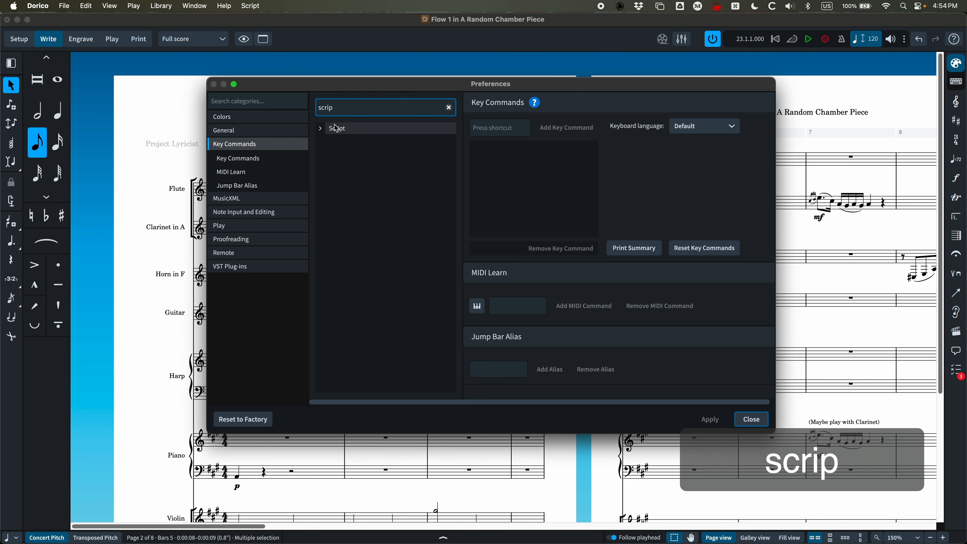
click(321, 128)
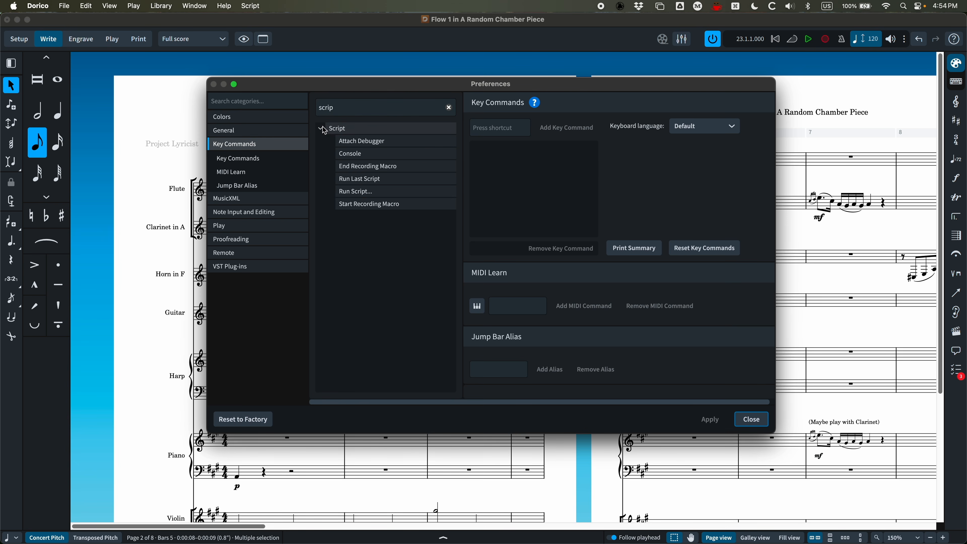
click(371, 192)
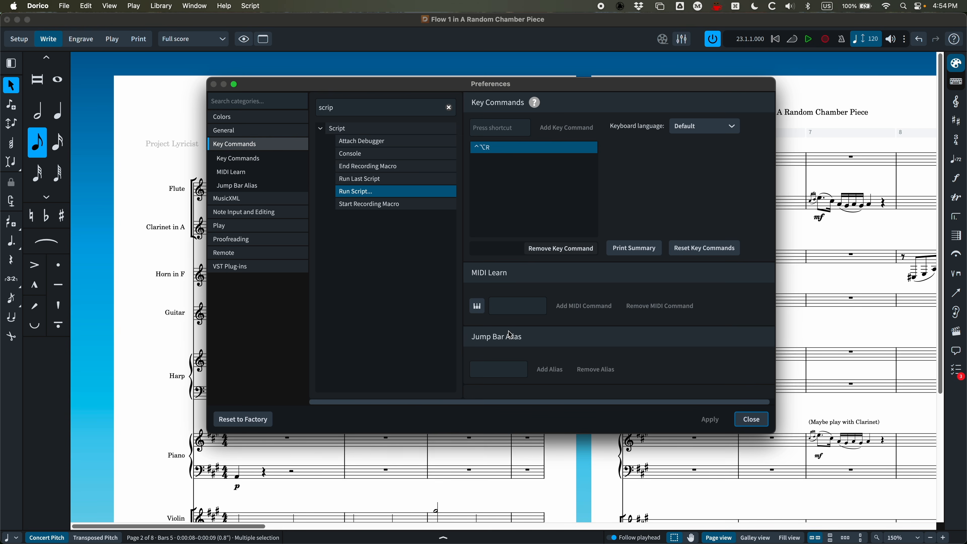
Add "r" as the jump bar alias for Run Script and close Preferences.
click(492, 372)
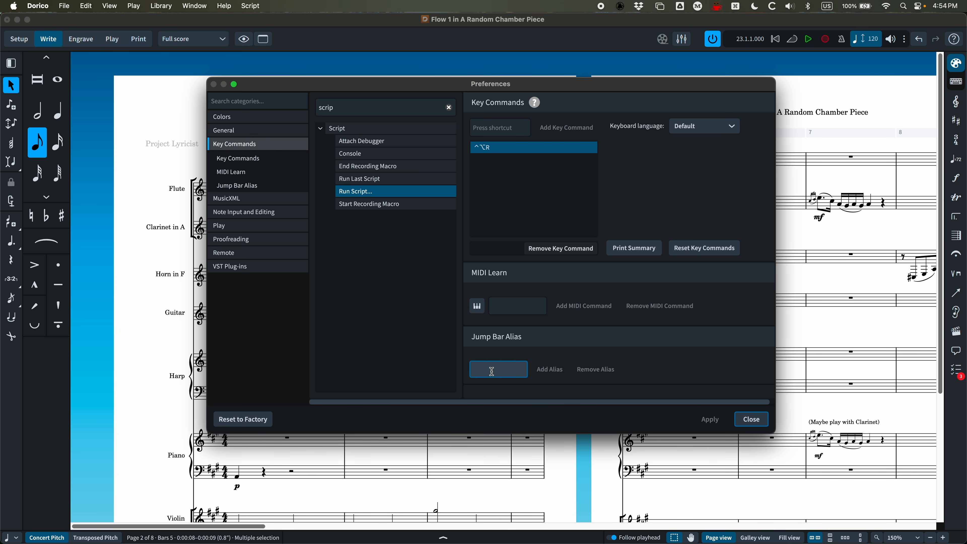
text(r)
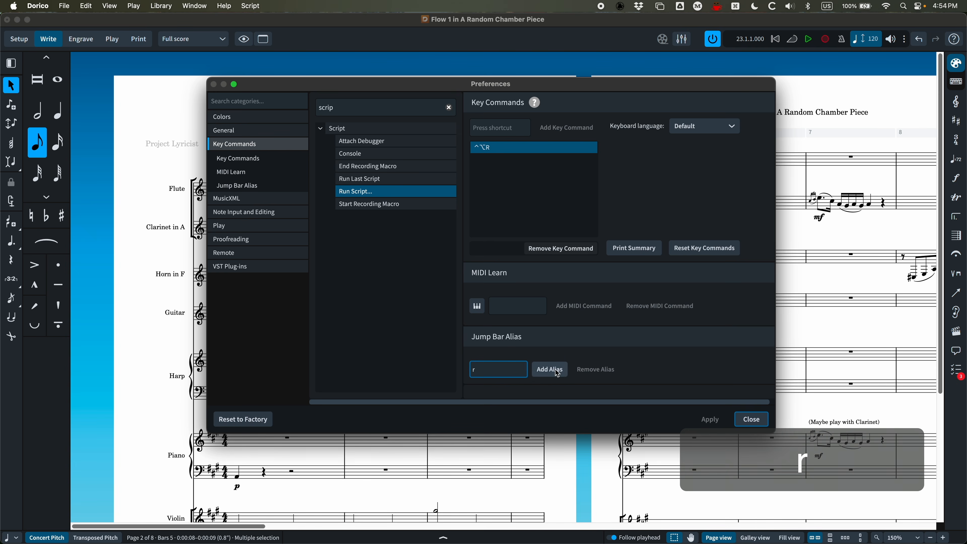
click(752, 420)
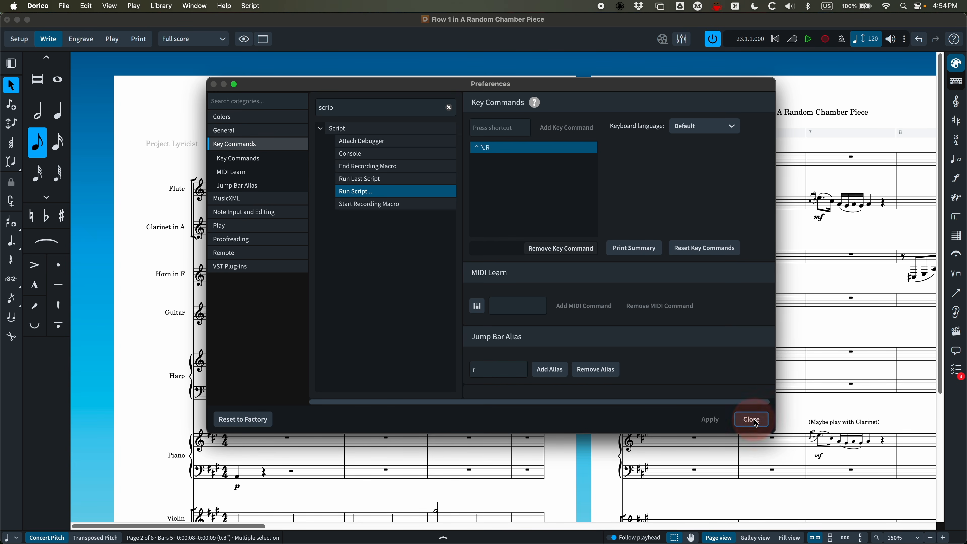
Run the "r" alias from the jump bar's Commands mode to view the script file chooser, and cancel it.
click(463, 102)
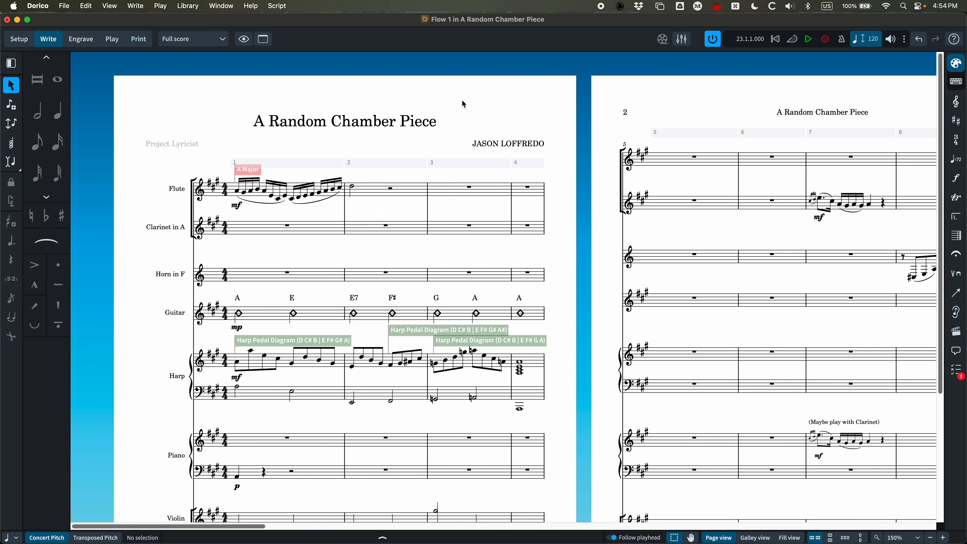
text(j)
text(r)
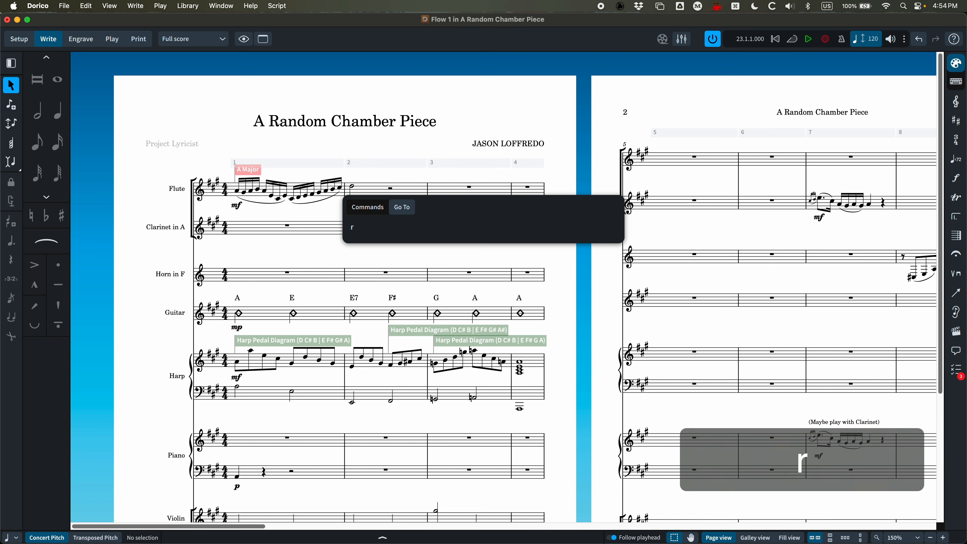
key(BackSpace)
key(ctrl+1)
text(r)
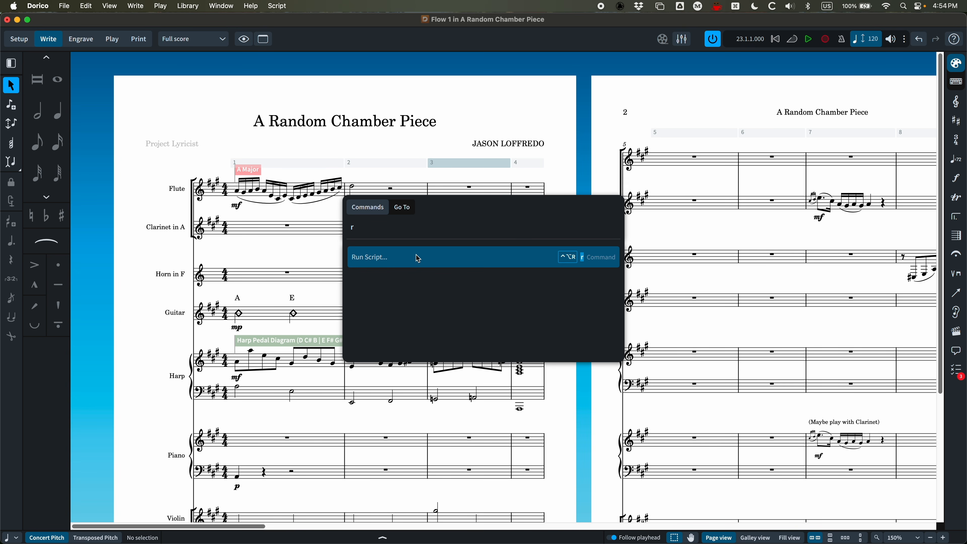
key(Return)
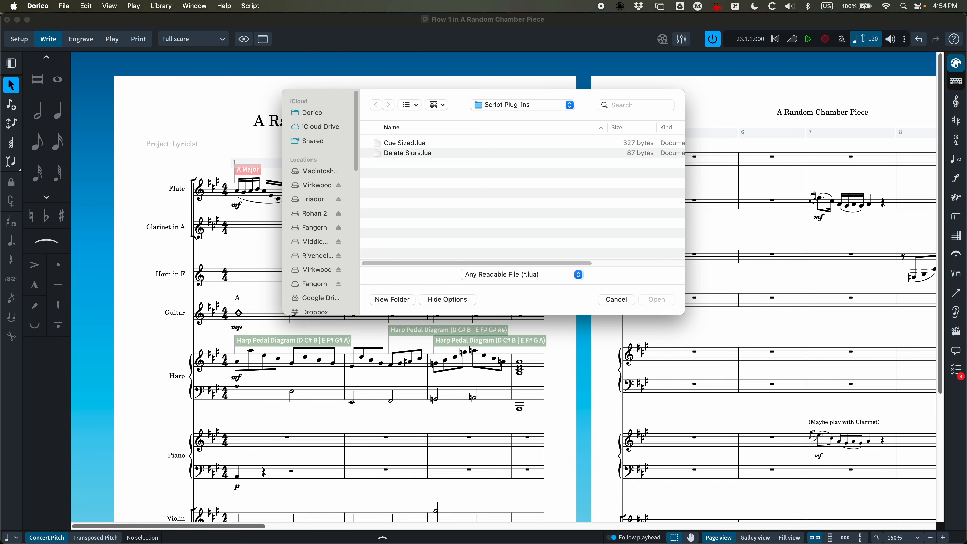
click(619, 303)
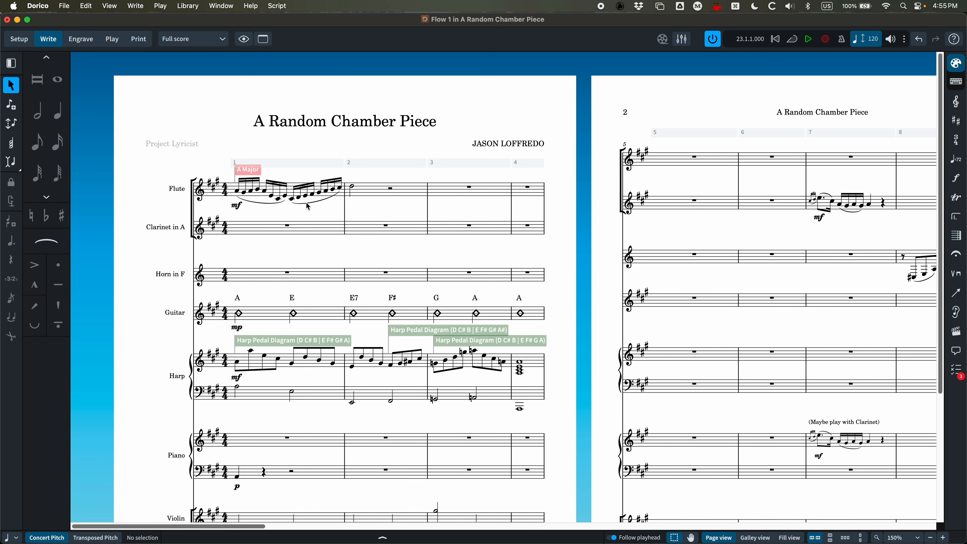
key(super+minus)
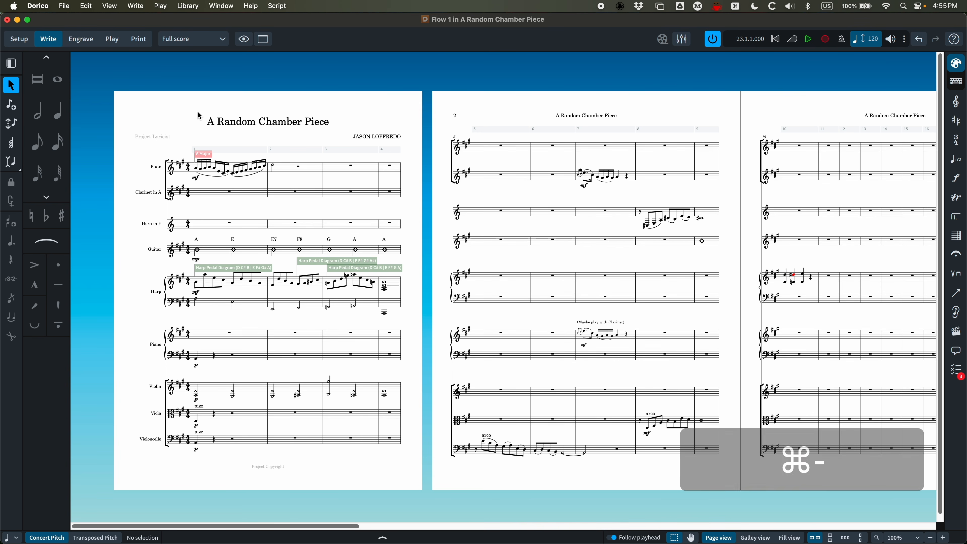